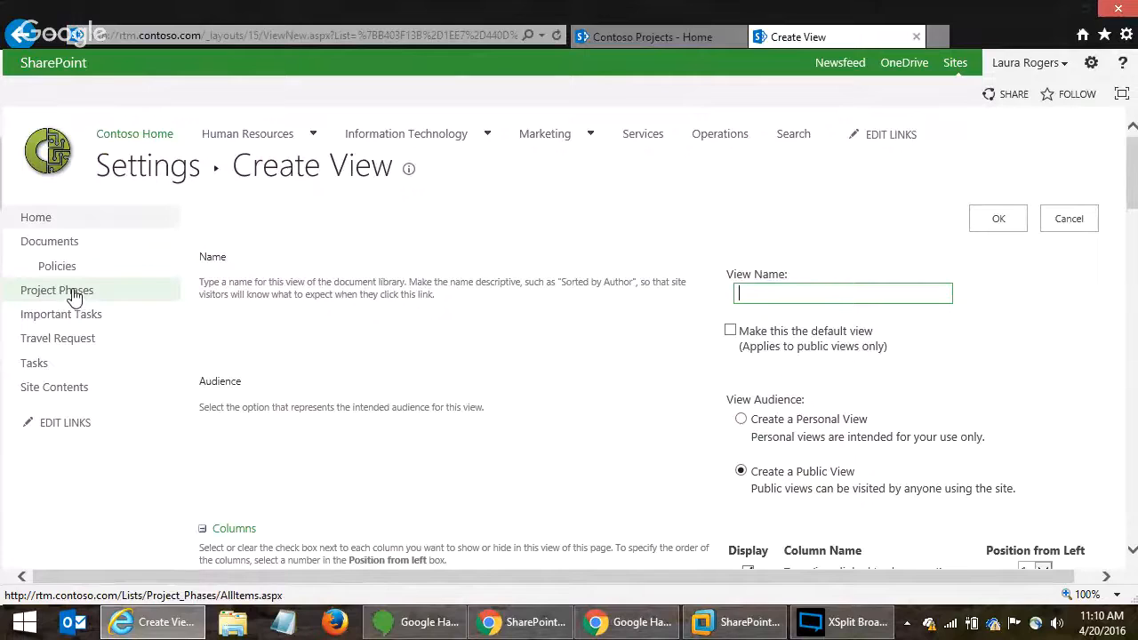
- Open the AdventureWorks Initial Discovery item from the Project Phases list and highlight the ID query string parameter in its page address
{"action": "left_click", "coordinate": [74, 296]}
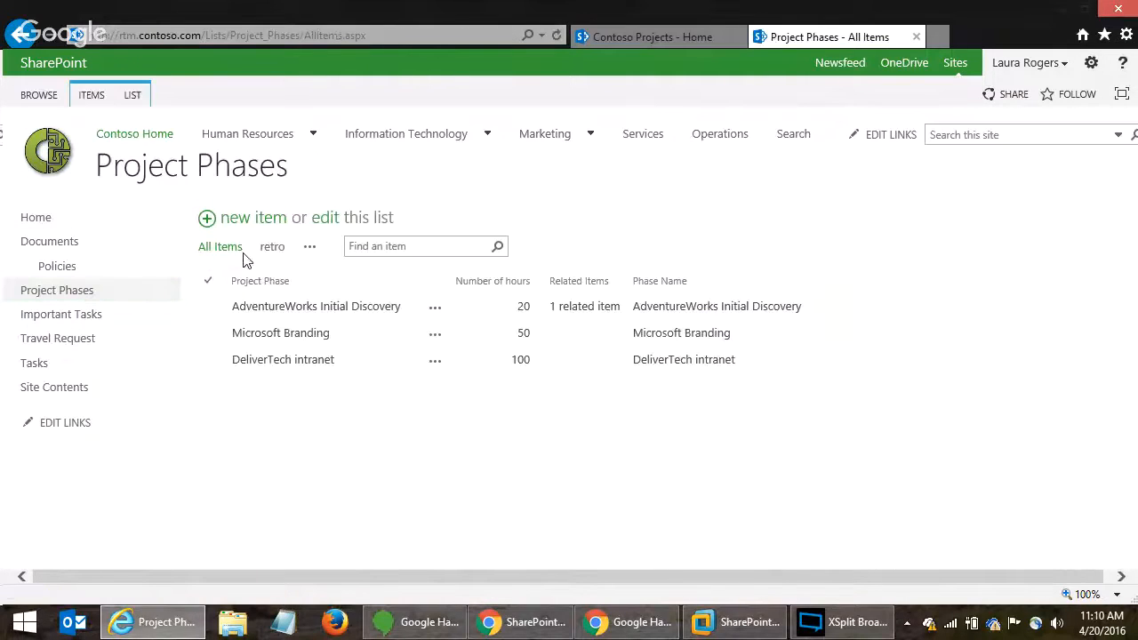
{"action": "left_click", "coordinate": [320, 306]}
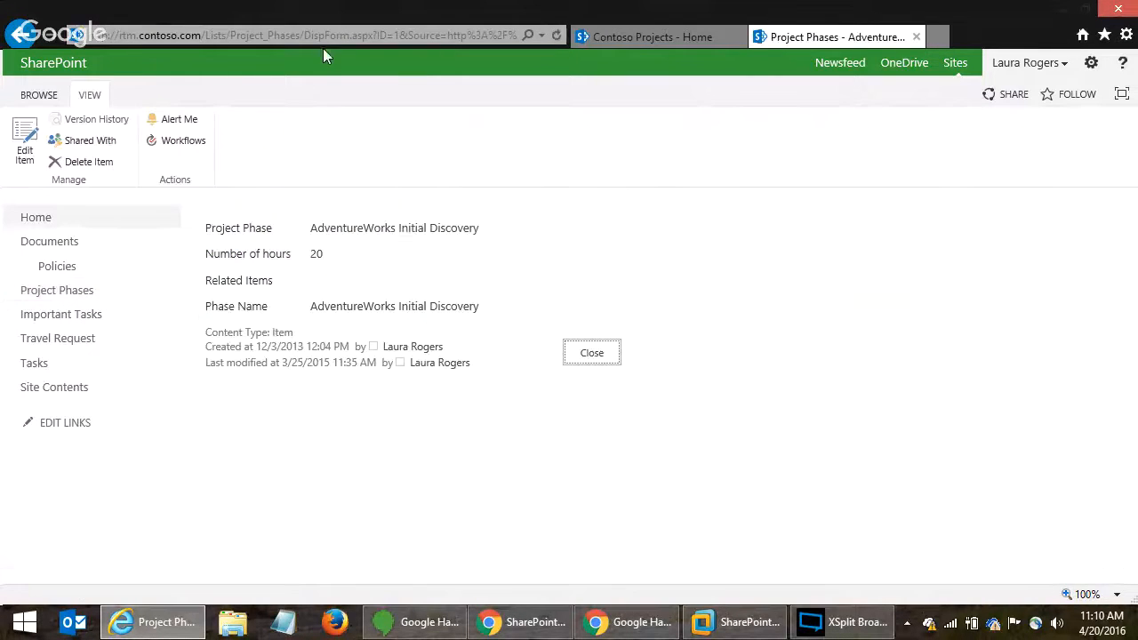
{"action": "left_click", "coordinate": [331, 34]}
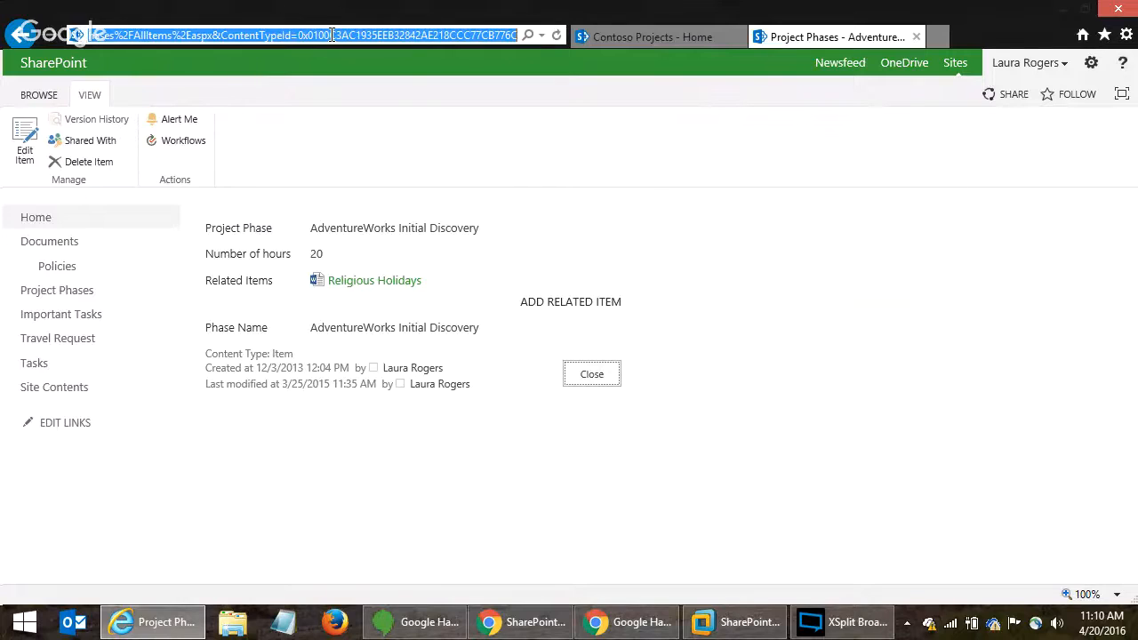
{"action": "left_click", "coordinate": [228, 34]}
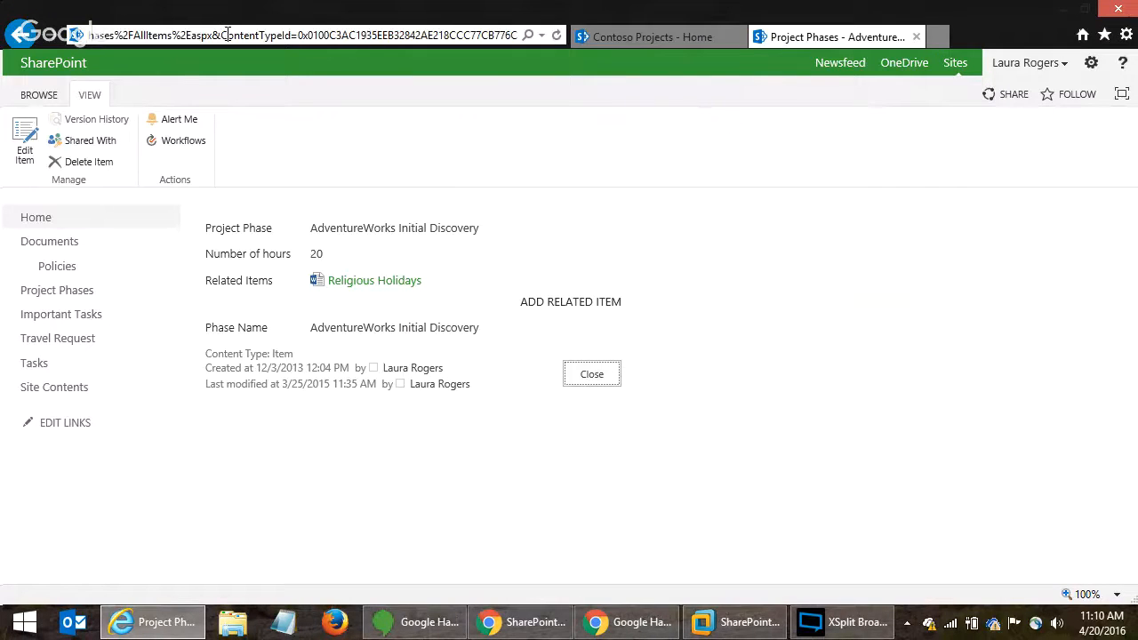
{"action": "key", "text": "Left"}
{"action": "key", "text": "Left"}
{"action": "key", "text": "Left"}
{"action": "key", "text": "Left"}
{"action": "key", "text": "Left"}
{"action": "key", "text": "Left"}
{"action": "key", "text": "Left"}
{"action": "key", "text": "Left"}
{"action": "key", "text": "Left"}
{"action": "key", "text": "Left"}
{"action": "key", "text": "Left"}
{"action": "key", "text": "Left"}
{"action": "key", "text": "Left"}
{"action": "key", "text": "Left"}
{"action": "key", "text": "Left"}
{"action": "key", "text": "Left"}
{"action": "key", "text": "Left"}
{"action": "key", "text": "Left"}
{"action": "key", "text": "Left"}
{"action": "key", "text": "Left"}
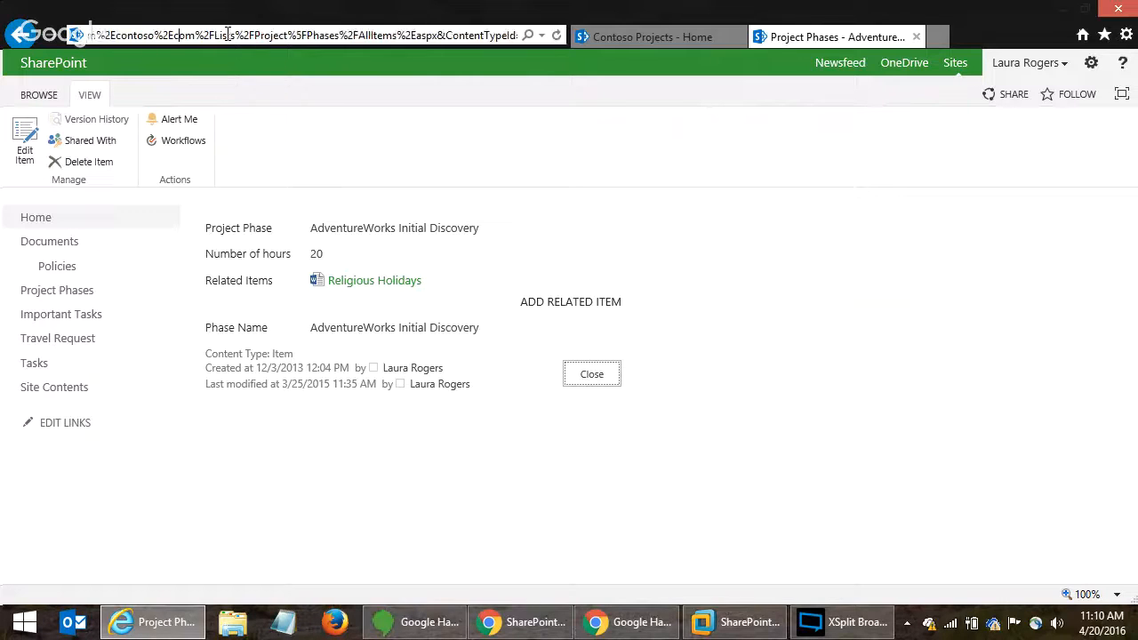
{"action": "key", "text": "Left"}
{"action": "key", "text": "Left"}
{"action": "key", "text": "Left"}
{"action": "key", "text": "Left"}
{"action": "key", "text": "Left"}
{"action": "key", "text": "Left"}
{"action": "key", "text": "Left"}
{"action": "key", "text": "Left"}
{"action": "key", "text": "Left"}
{"action": "key", "text": "Left"}
{"action": "key", "text": "Left"}
{"action": "key", "text": "Left"}
{"action": "key", "text": "Left"}
{"action": "key", "text": "Left"}
{"action": "key", "text": "Left"}
{"action": "key", "text": "Left"}
{"action": "key", "text": "Left"}
{"action": "key", "text": "Left"}
{"action": "key", "text": "Left"}
{"action": "key", "text": "Left"}
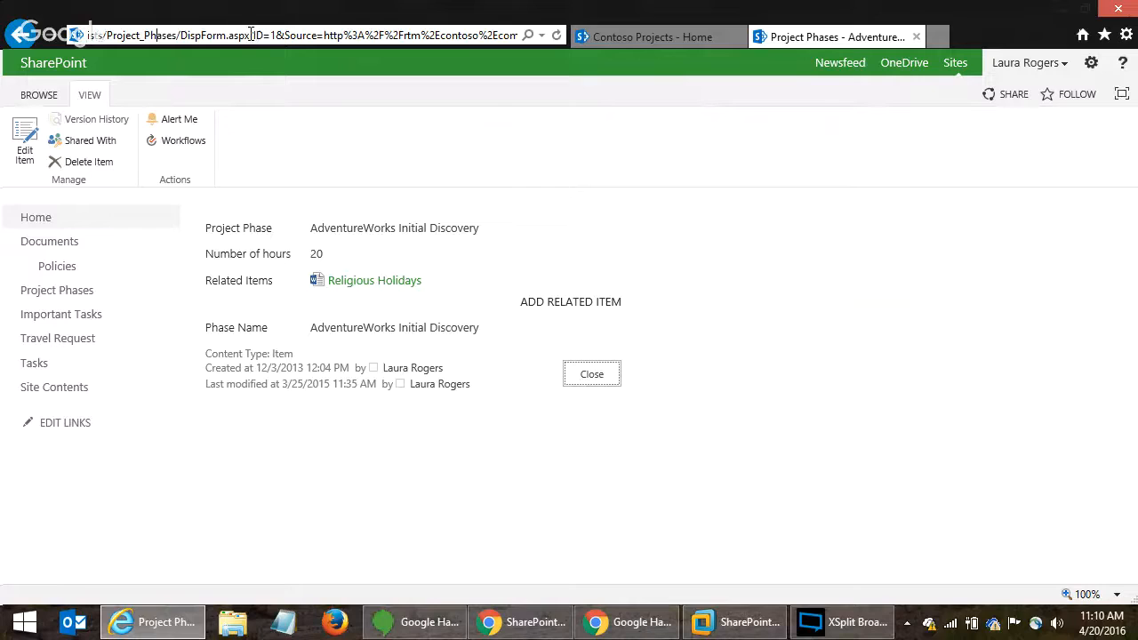
{"action": "left_click_drag", "start_coordinate": [247, 35], "coordinate": [273, 33]}
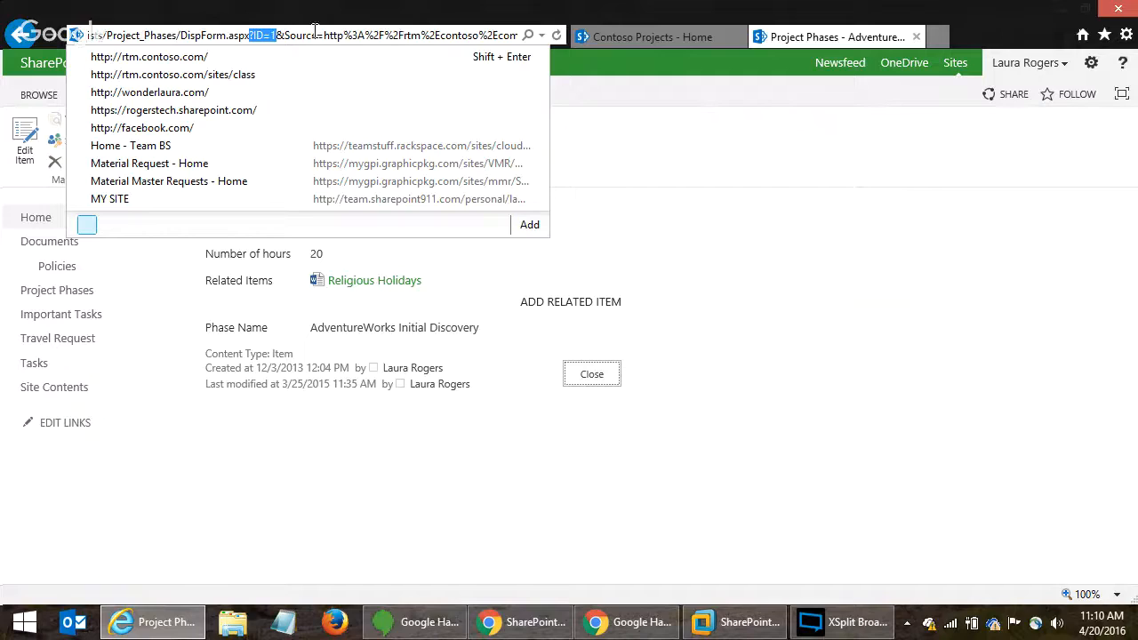
{"action": "left_click", "coordinate": [255, 34]}
{"action": "left_click_drag", "start_coordinate": [251, 33], "coordinate": [278, 27]}
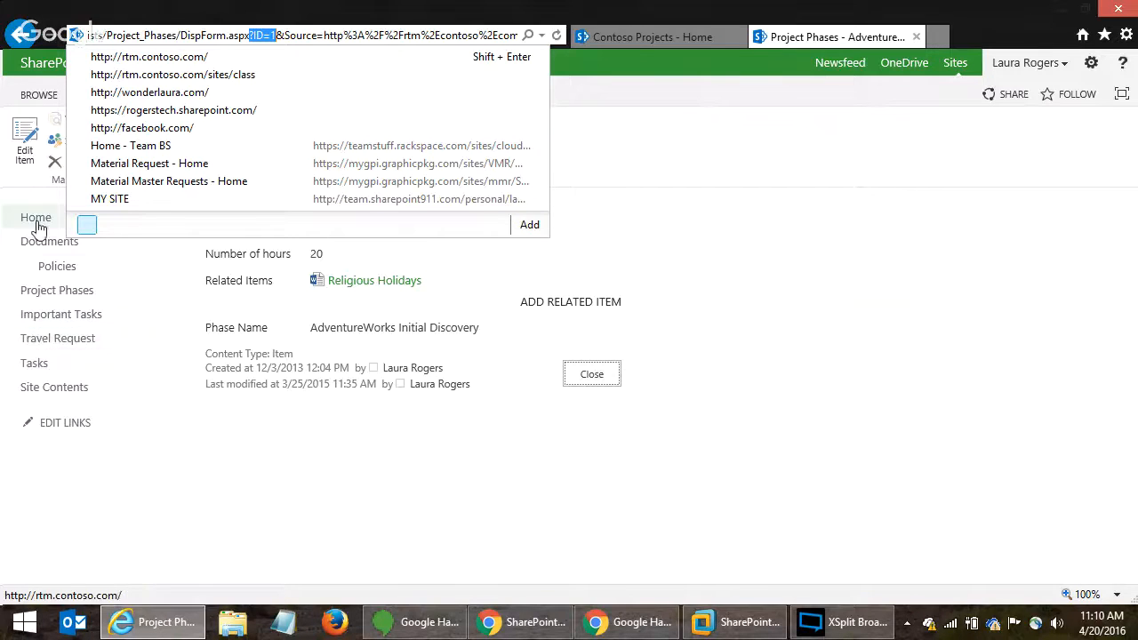
- Return to the Policies library's All Documents page through the browser's recent history
{"action": "left_click", "coordinate": [25, 37]}
{"action": "right_click", "coordinate": [25, 37]}
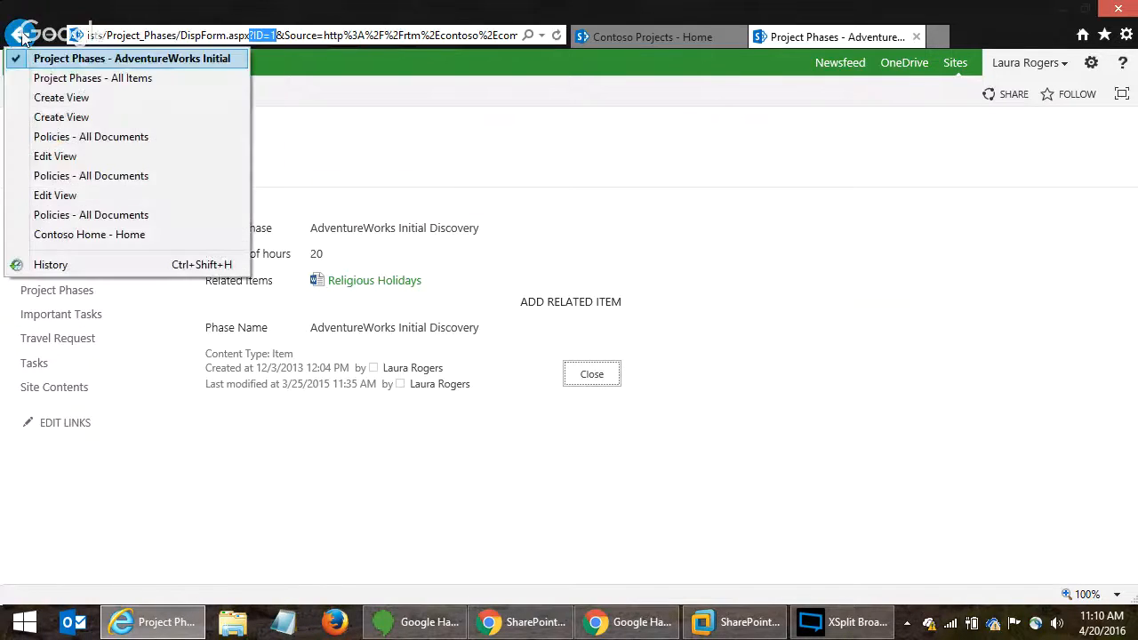
{"action": "left_click", "coordinate": [59, 139]}
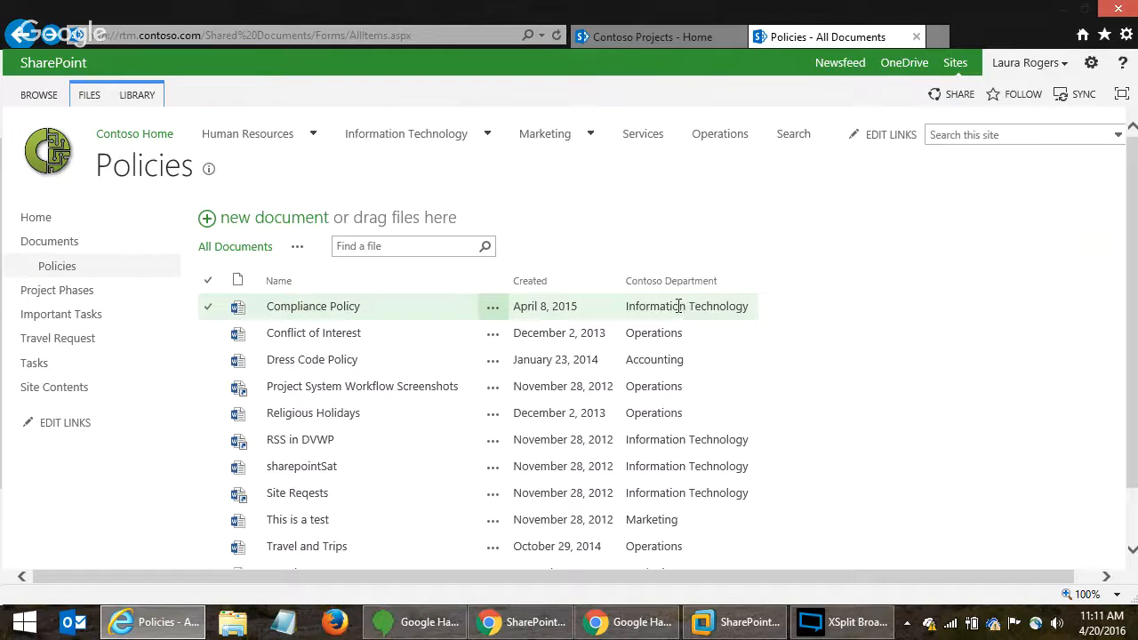
- Start a new standard view of the Policies library and name it "information technology"
{"action": "left_click", "coordinate": [297, 247]}
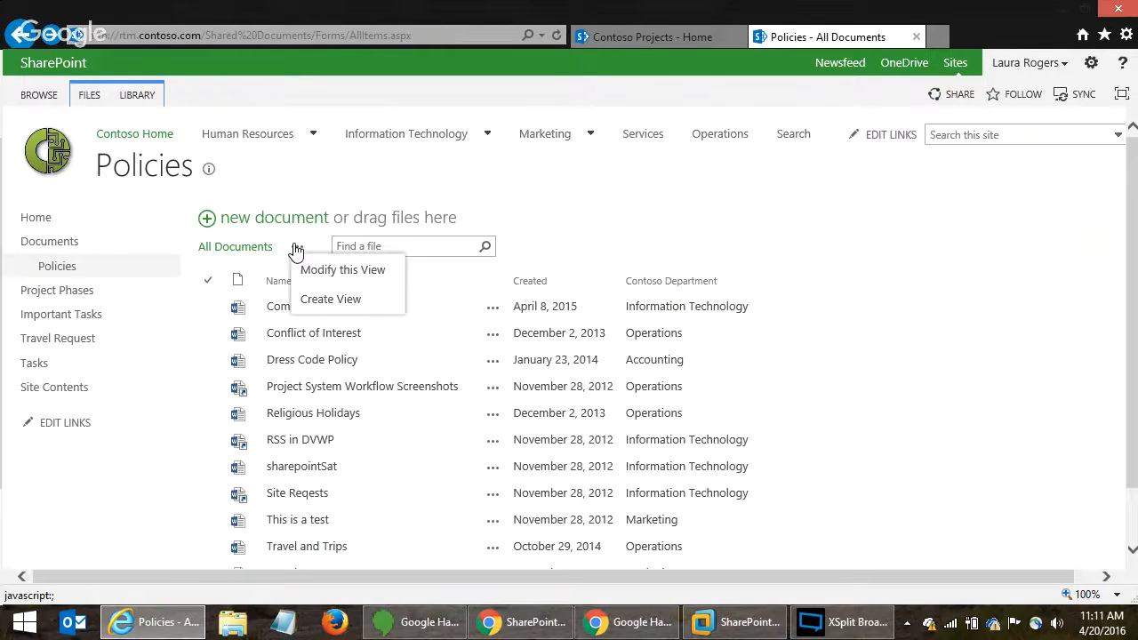
{"action": "left_click", "coordinate": [347, 301]}
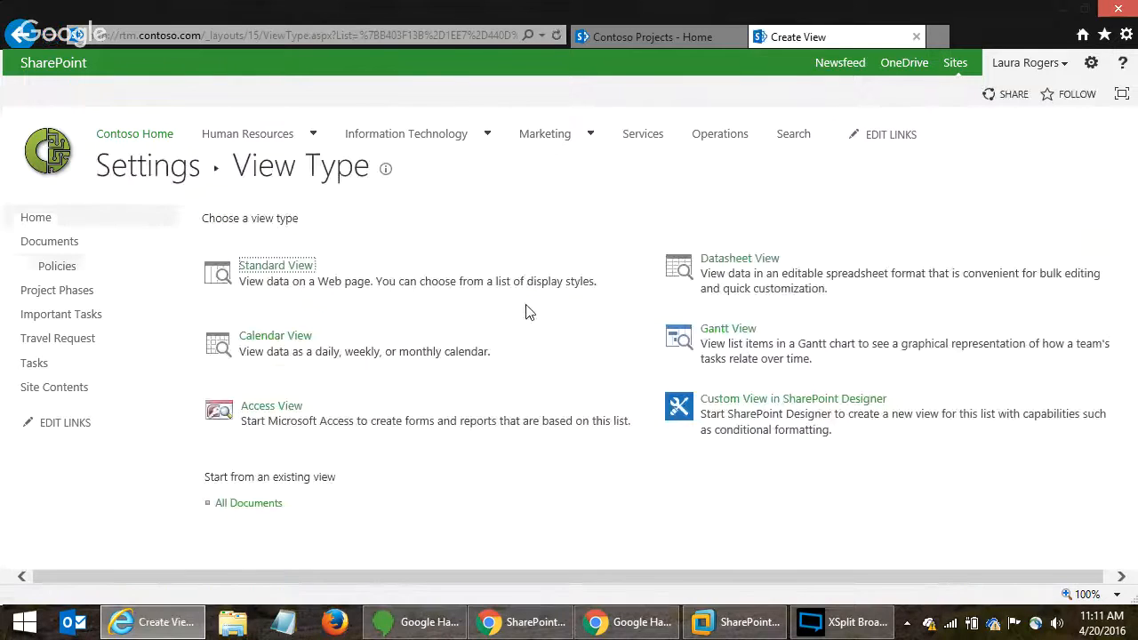
{"action": "left_click", "coordinate": [286, 267]}
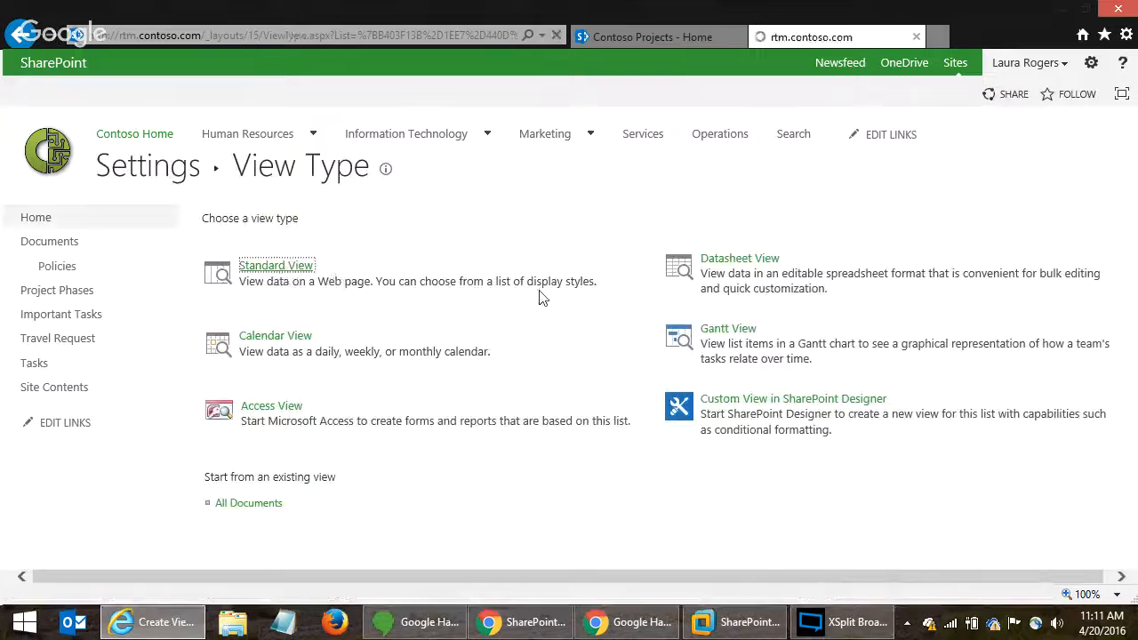
{"action": "type", "text": "inform"}
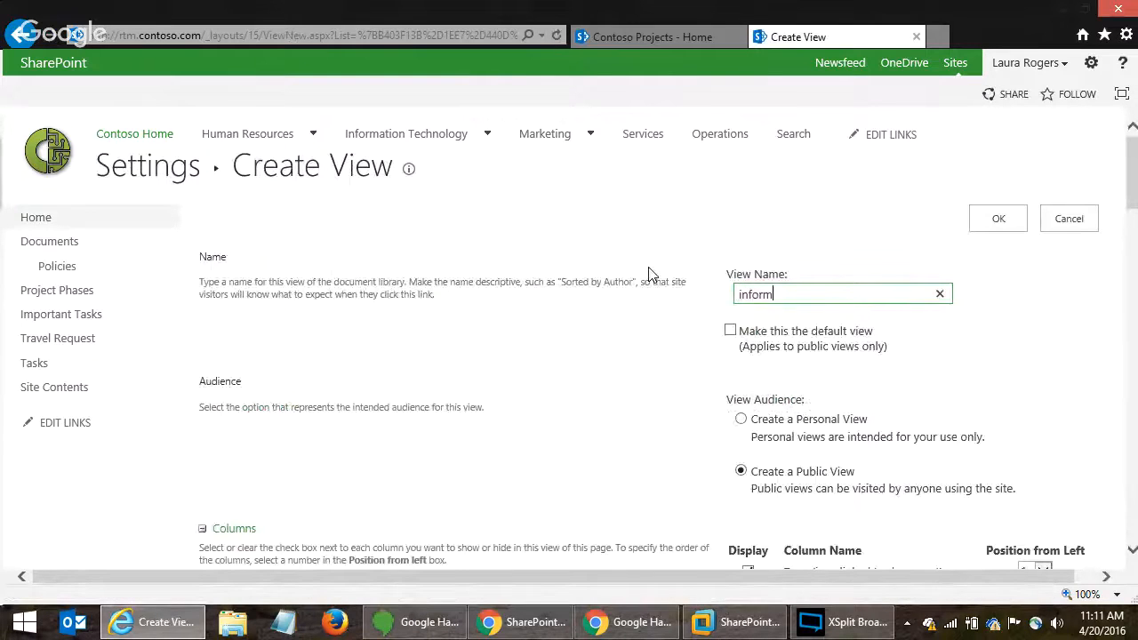
{"action": "type", "text": "ation technology"}
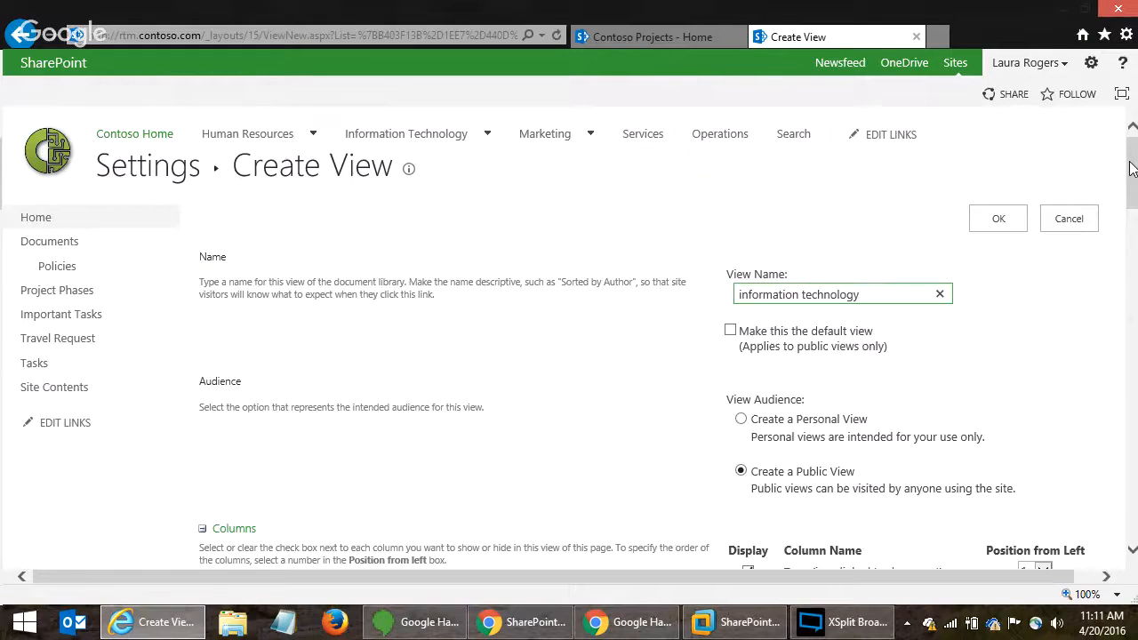
- Filter the new view to items whose Contoso Department is equal to "information technology", and save the view
{"action": "left_click_drag", "start_coordinate": [1131, 169], "coordinate": [1121, 419]}
{"action": "left_click", "coordinate": [738, 215]}
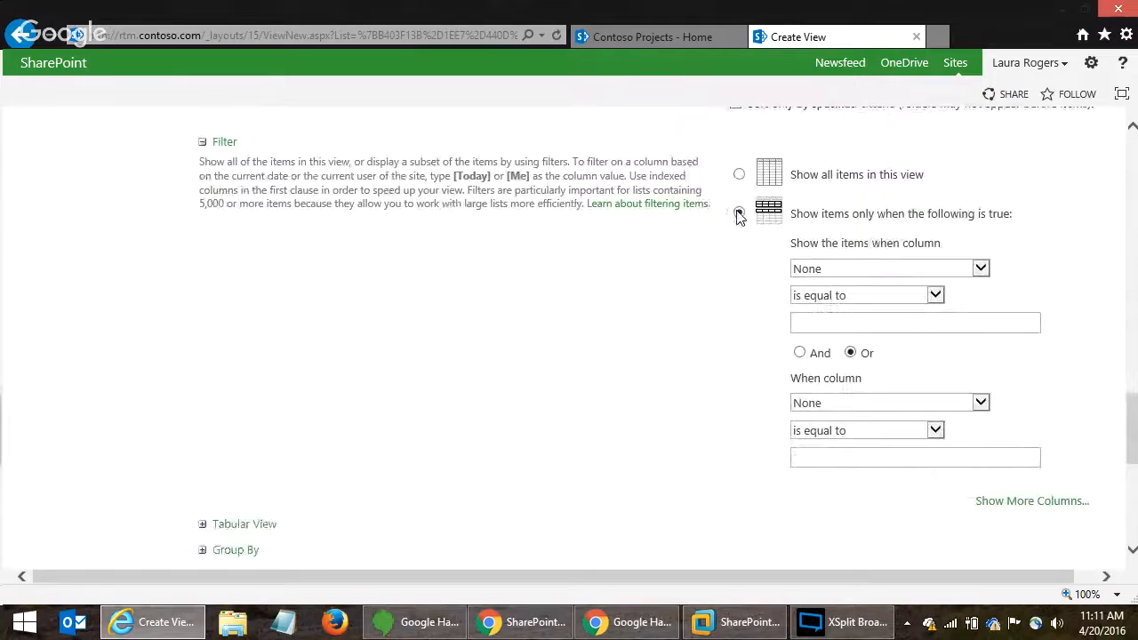
{"action": "left_click", "coordinate": [908, 270]}
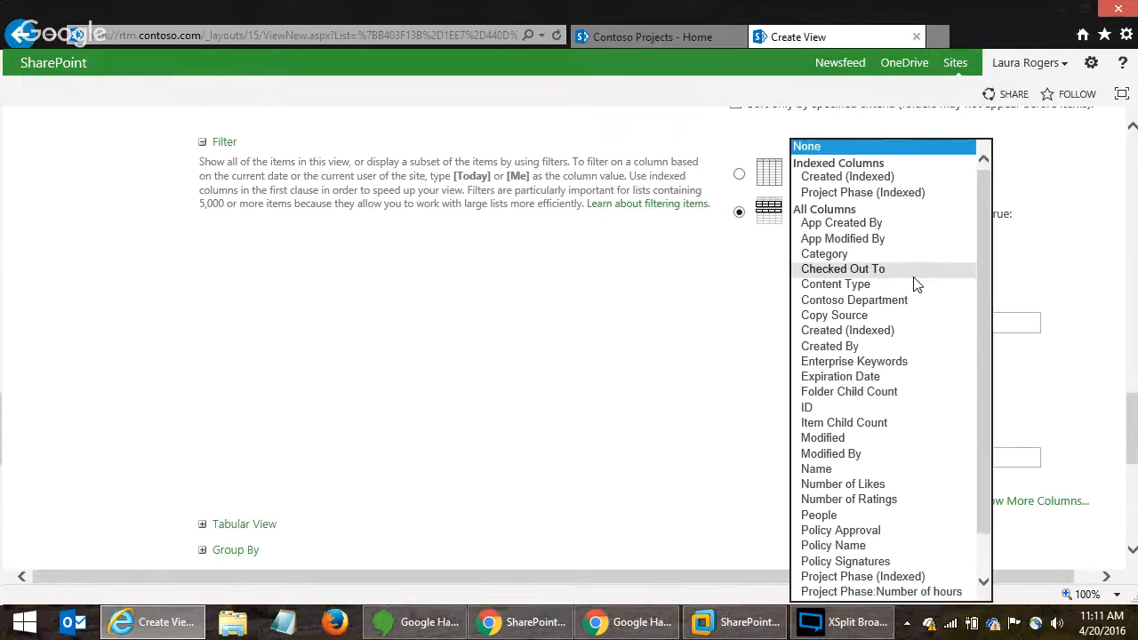
{"action": "left_click", "coordinate": [924, 284]}
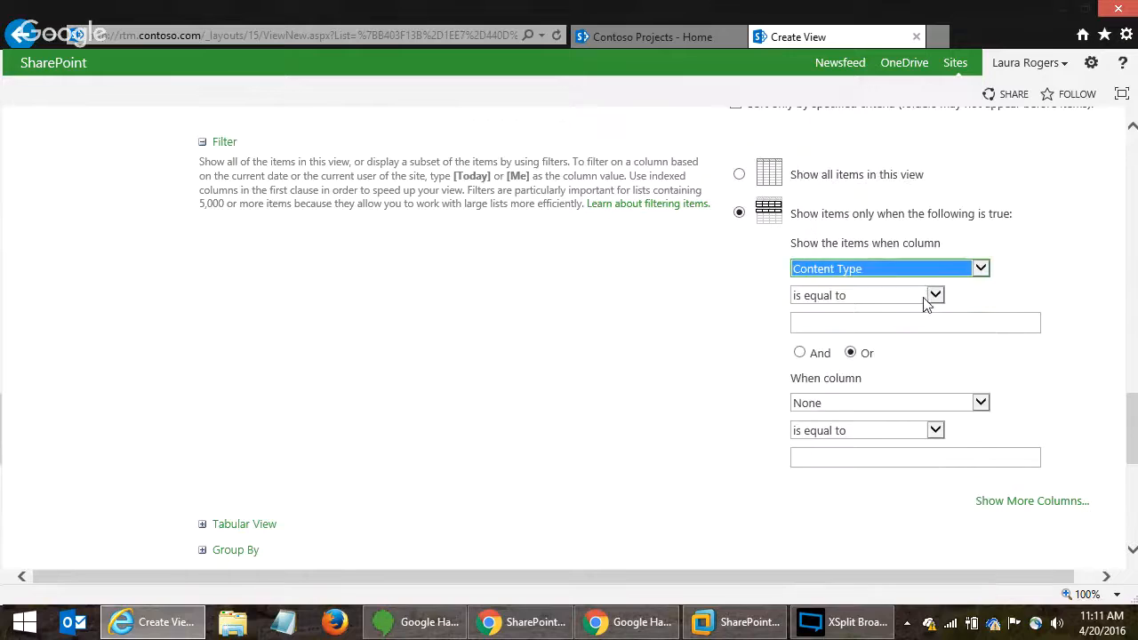
{"action": "key", "text": "Down"}
{"action": "left_click", "coordinate": [940, 323]}
{"action": "type", "text": "information "}
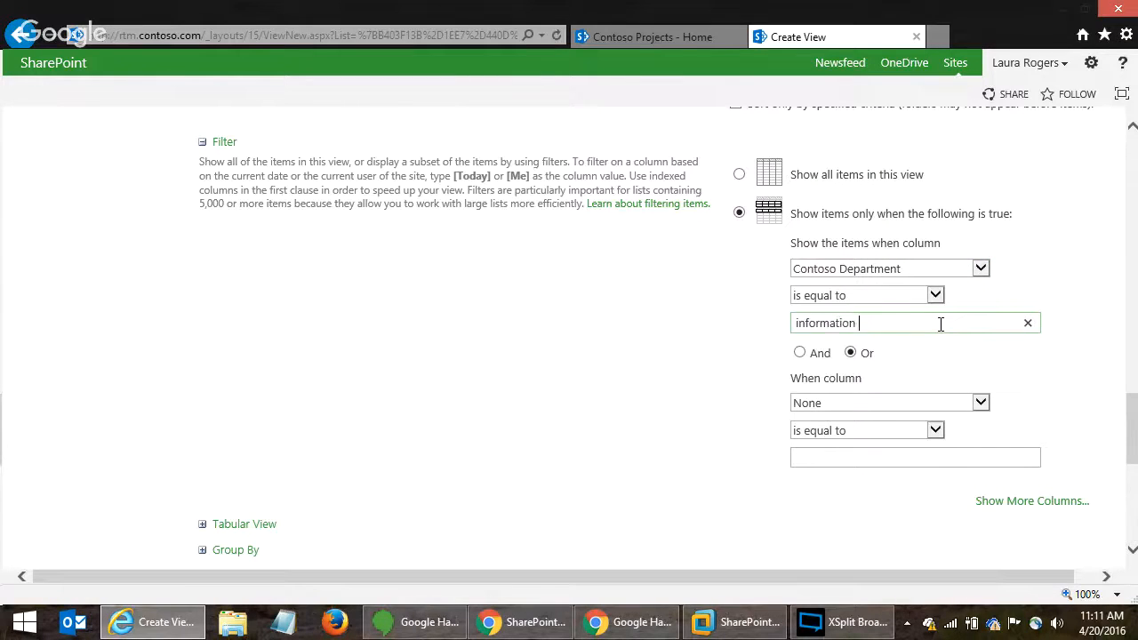
{"action": "type", "text": "technology"}
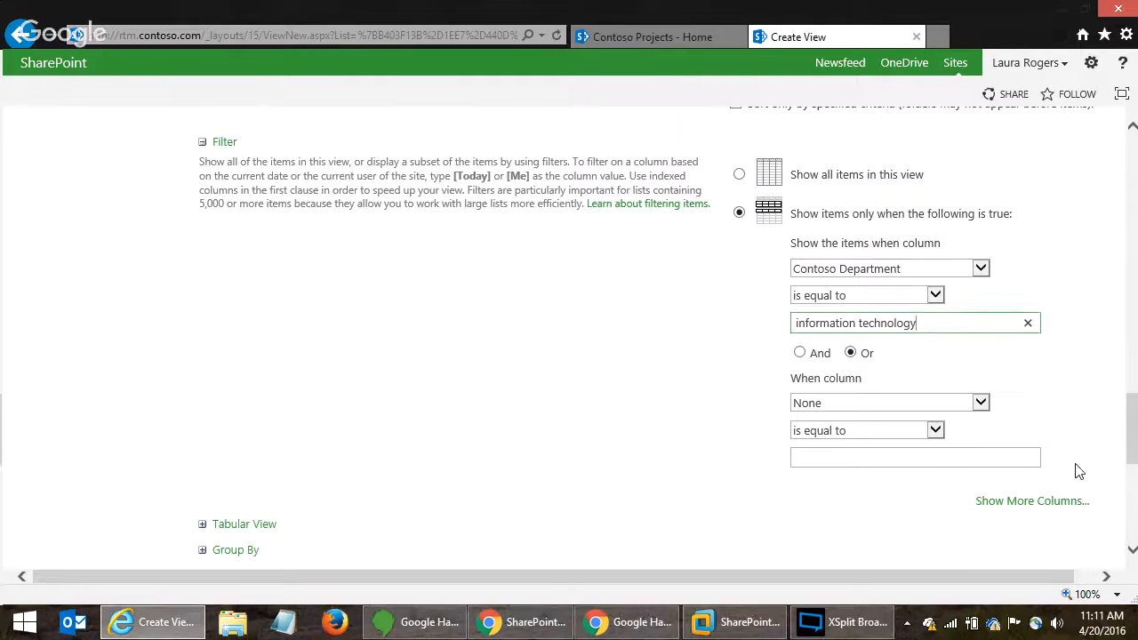
{"action": "scroll", "coordinate": [1132, 504], "scroll_direction": "down", "scroll_amount": 5}
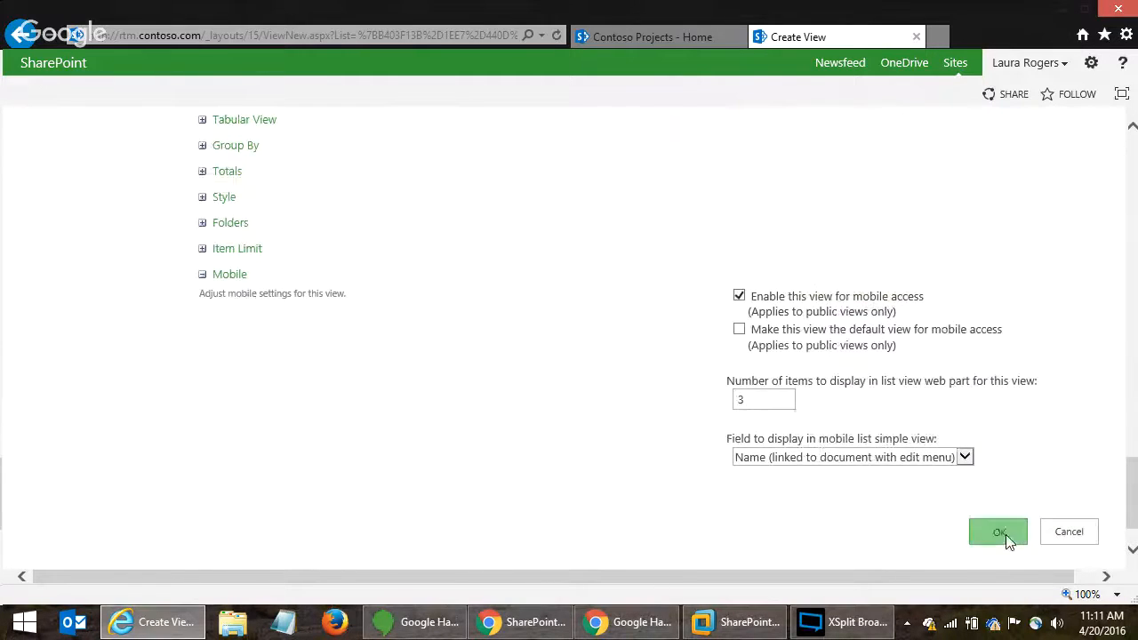
{"action": "left_click", "coordinate": [1005, 535]}
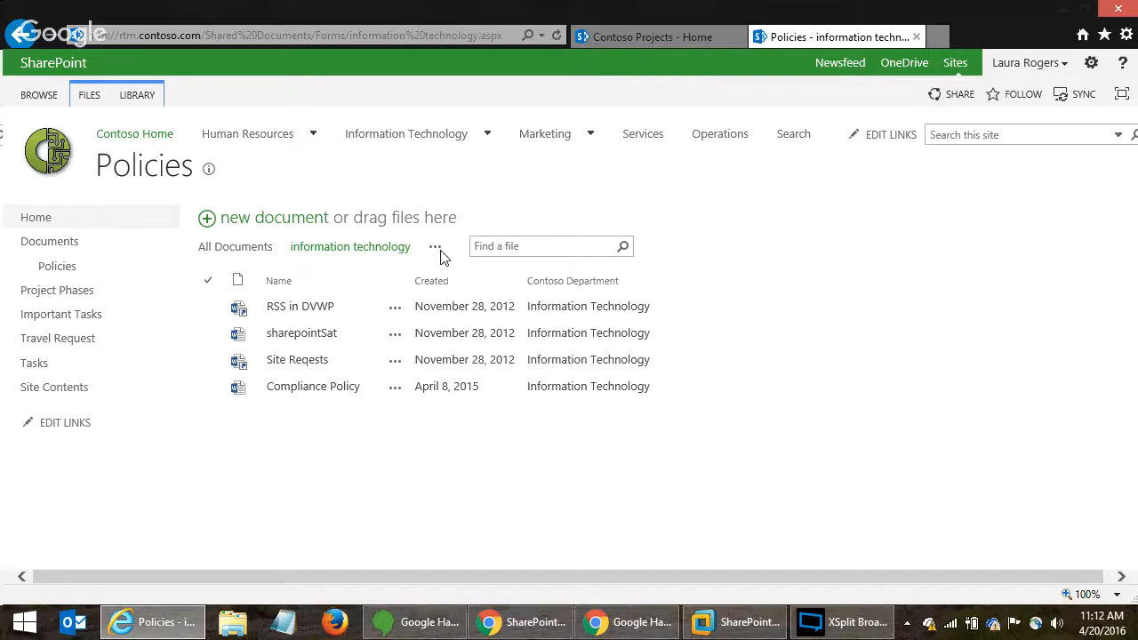
{"action": "left_click", "coordinate": [1092, 69]}
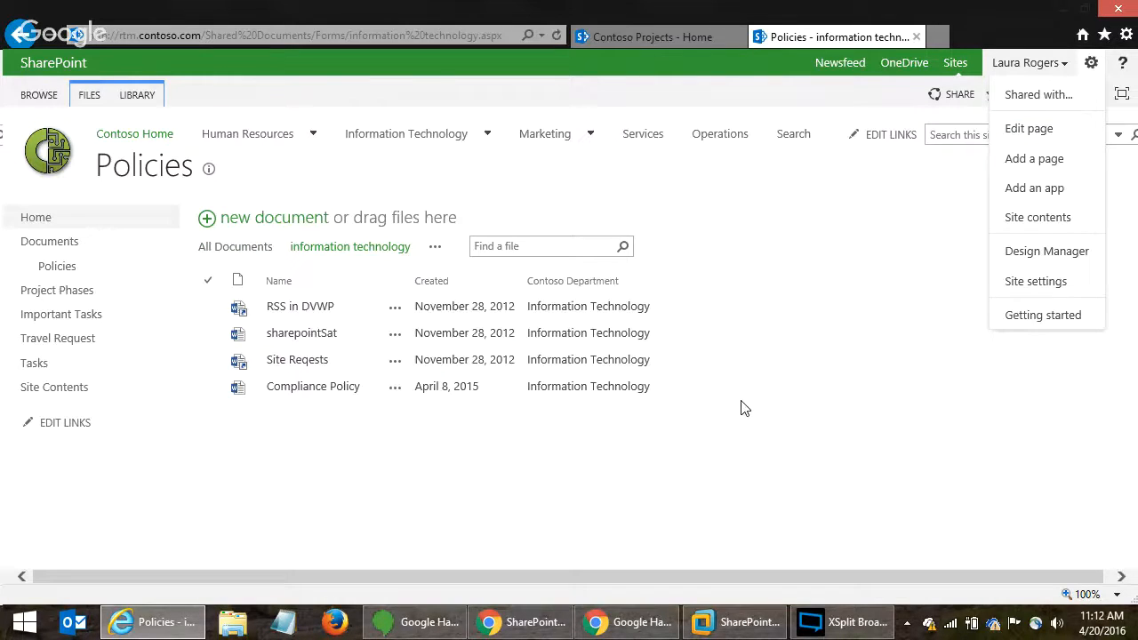
{"action": "left_click", "coordinate": [659, 474]}
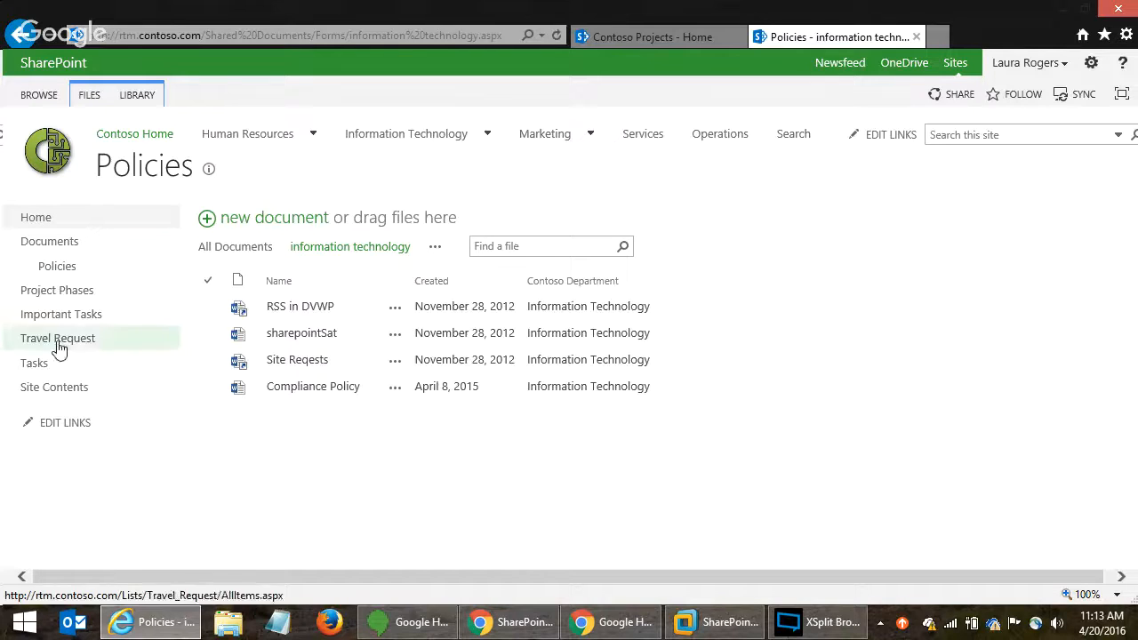
- Open the Site Pages library from the site contents
{"action": "left_click", "coordinate": [68, 389]}
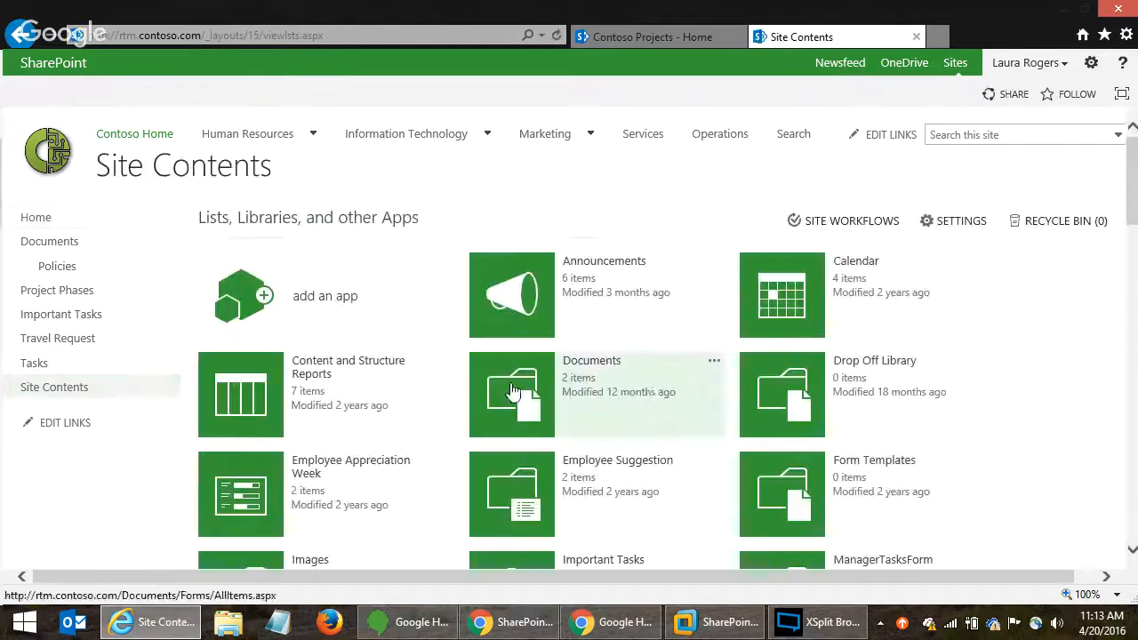
{"action": "scroll", "coordinate": [1134, 394], "scroll_direction": "down", "scroll_amount": 5}
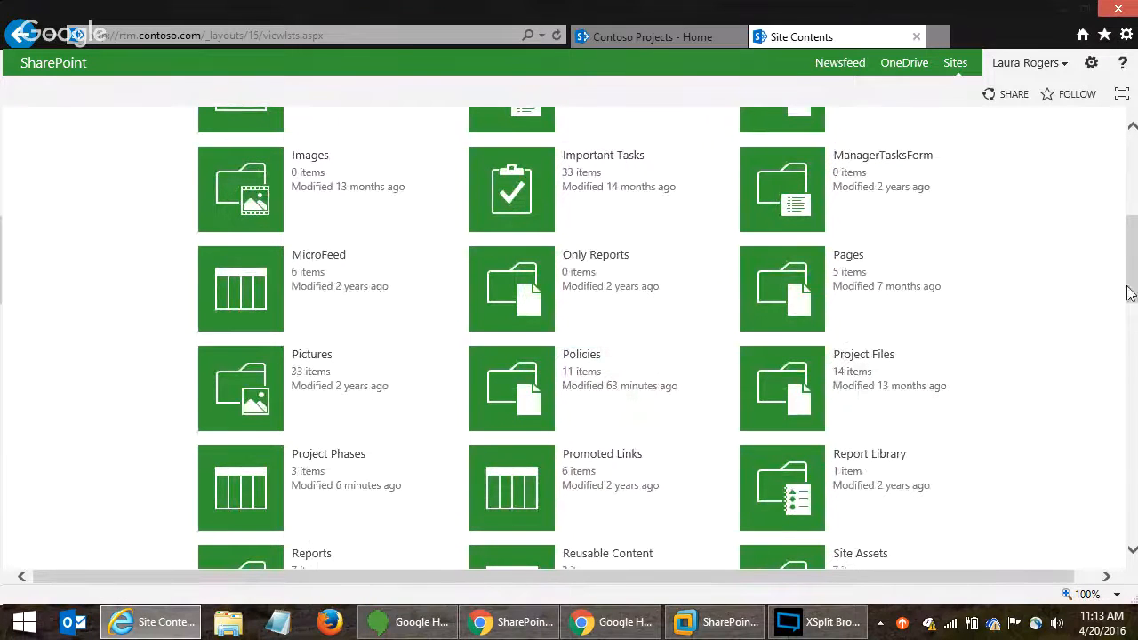
{"action": "scroll", "coordinate": [1133, 320], "scroll_direction": "down", "scroll_amount": 2}
{"action": "scroll", "coordinate": [1133, 320], "scroll_direction": "down", "scroll_amount": 2}
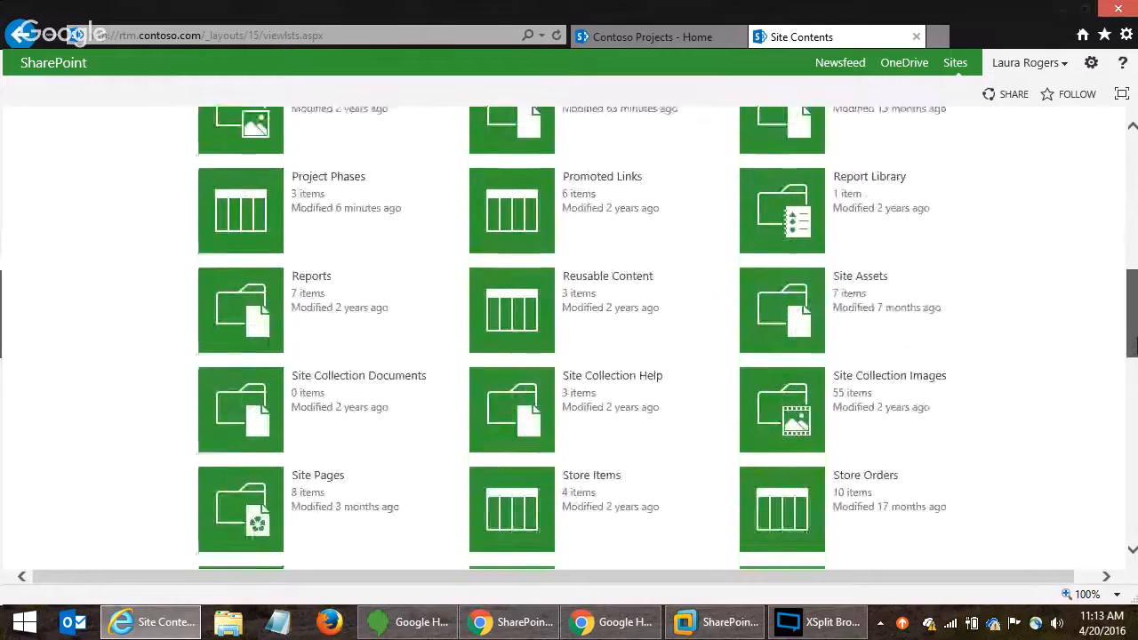
{"action": "left_click", "coordinate": [293, 502]}
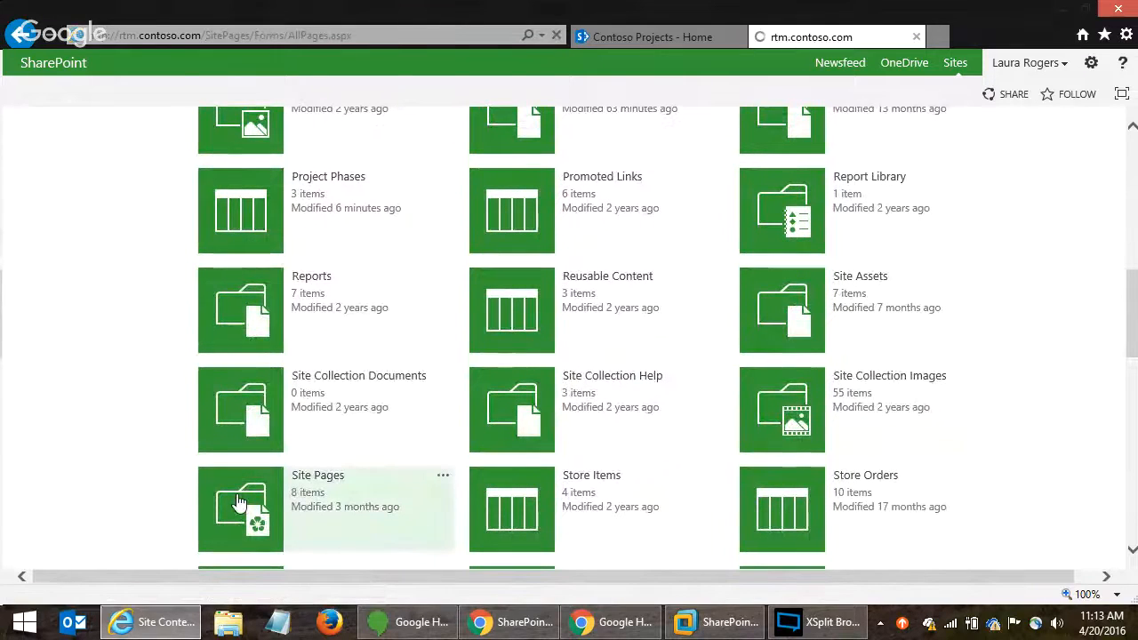
- Create a Web Part Page named "Department" in Site Pages with the Header, Footer, 3 Columns layout
{"action": "left_click", "coordinate": [88, 95]}
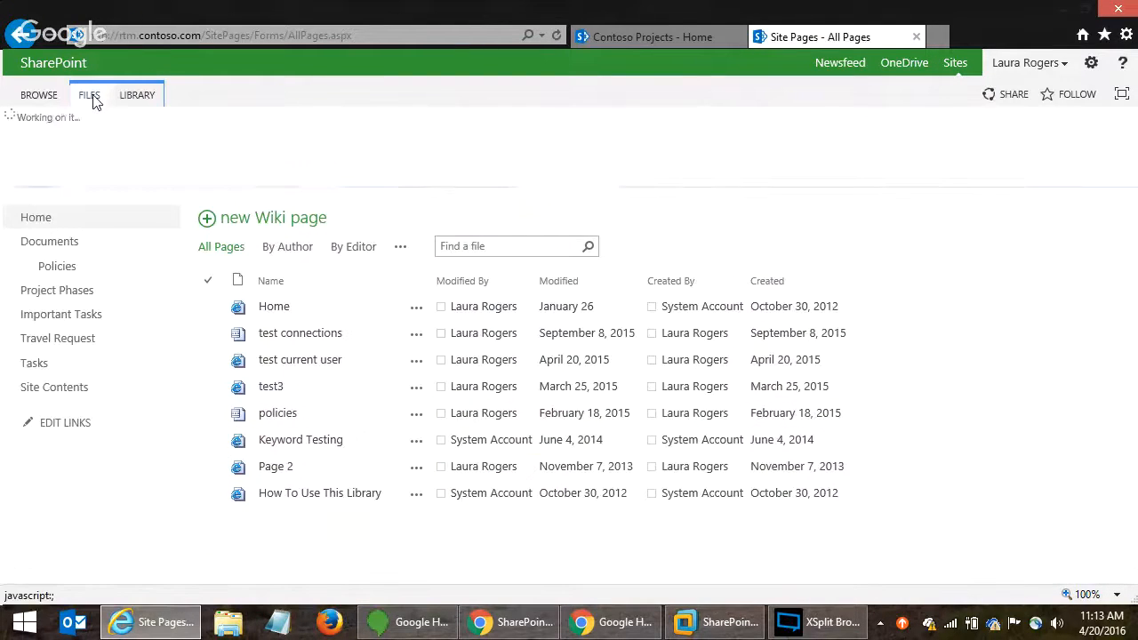
{"action": "left_click", "coordinate": [35, 165]}
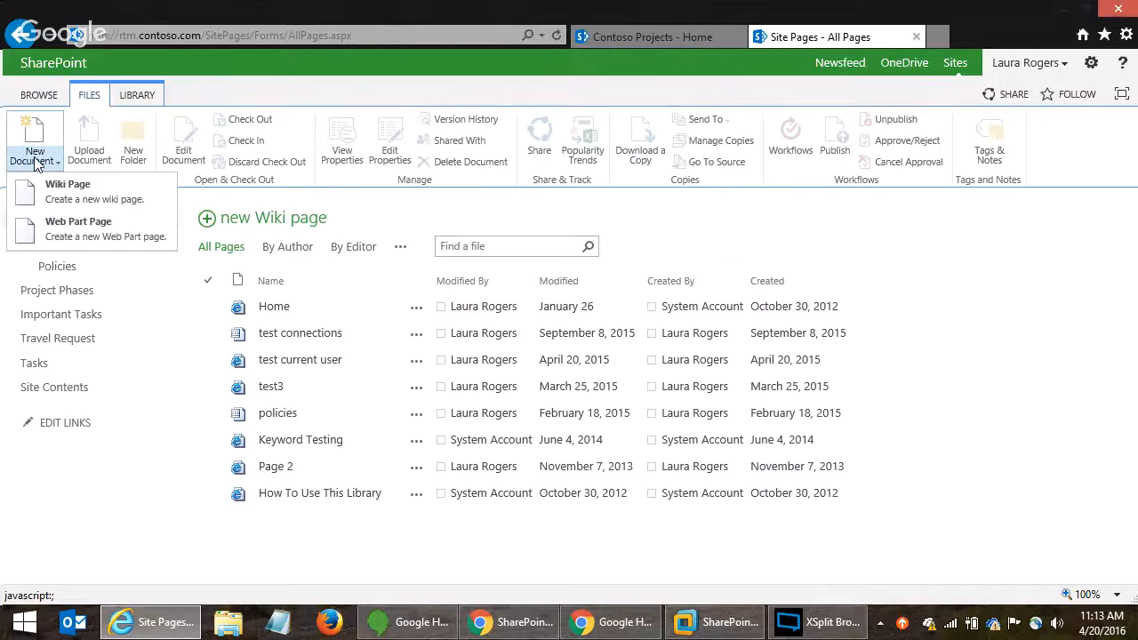
{"action": "left_click", "coordinate": [78, 228]}
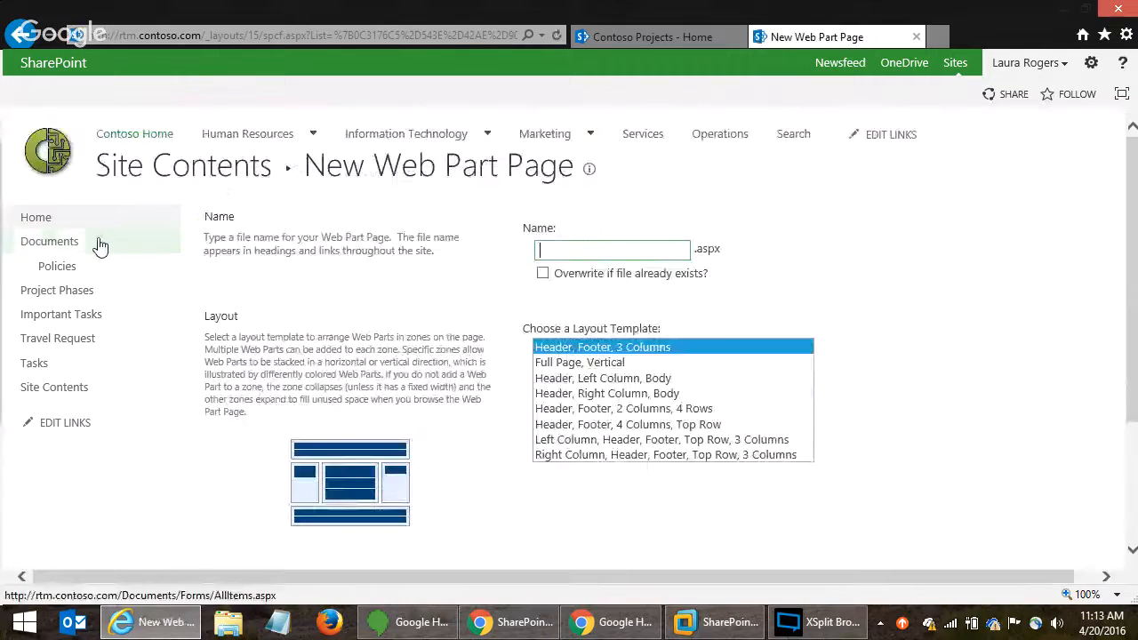
{"action": "left_click", "coordinate": [634, 253]}
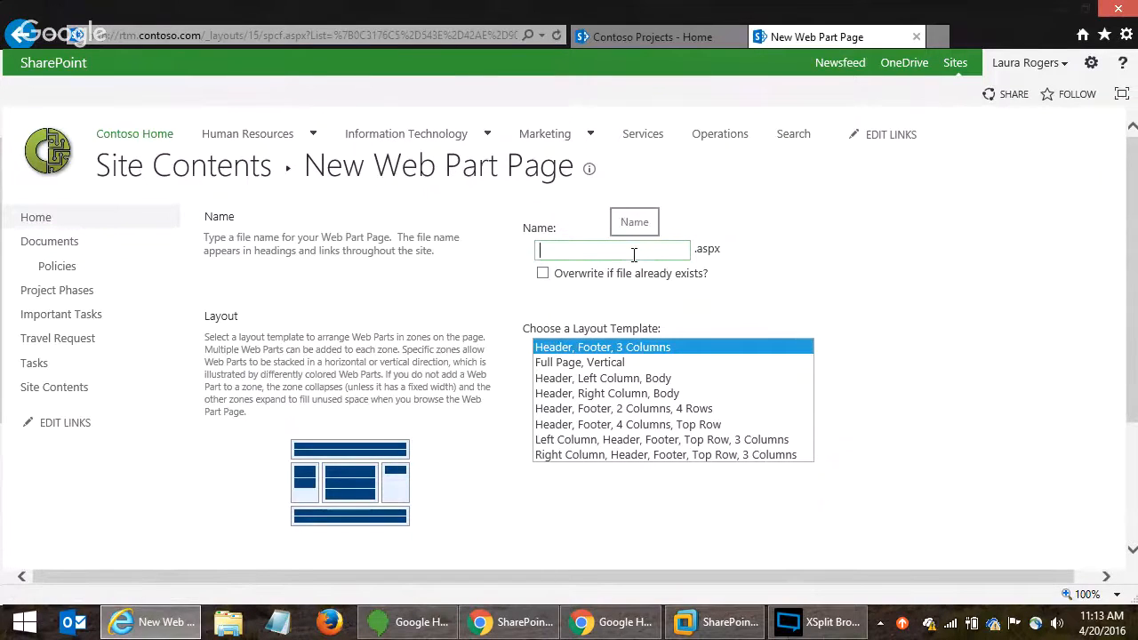
{"action": "type", "text": "Depar"}
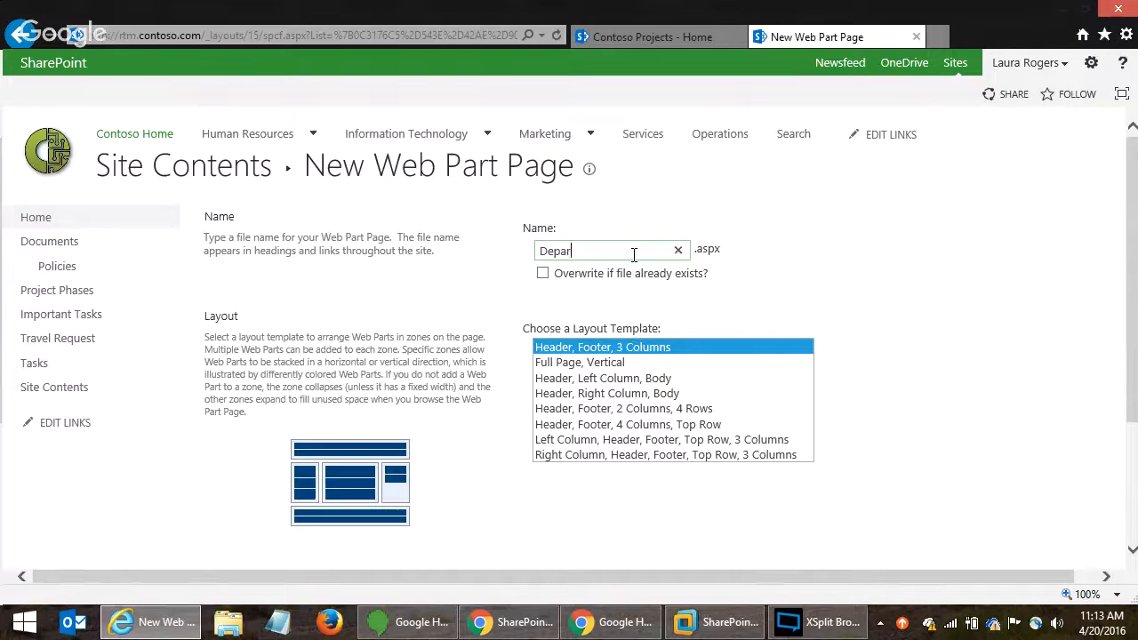
{"action": "type", "text": "tment"}
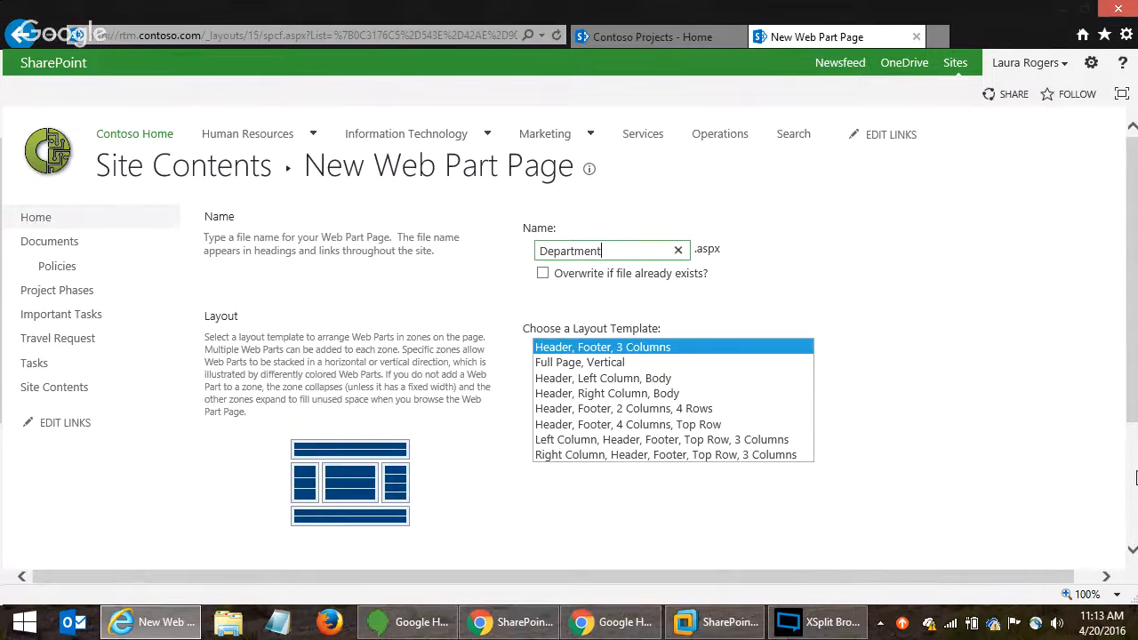
{"action": "scroll", "coordinate": [1132, 476], "scroll_direction": "down", "scroll_amount": 2}
{"action": "left_click", "coordinate": [998, 486]}
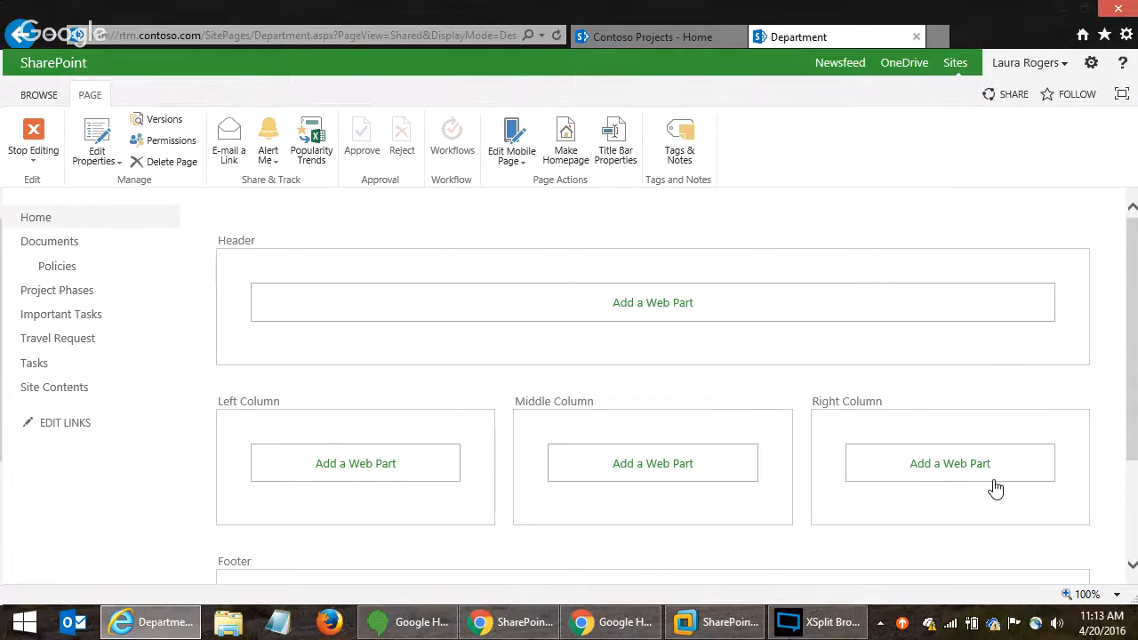
- Add the Policies library as a web part in the Header zone of the Department page
{"action": "left_click", "coordinate": [596, 327]}
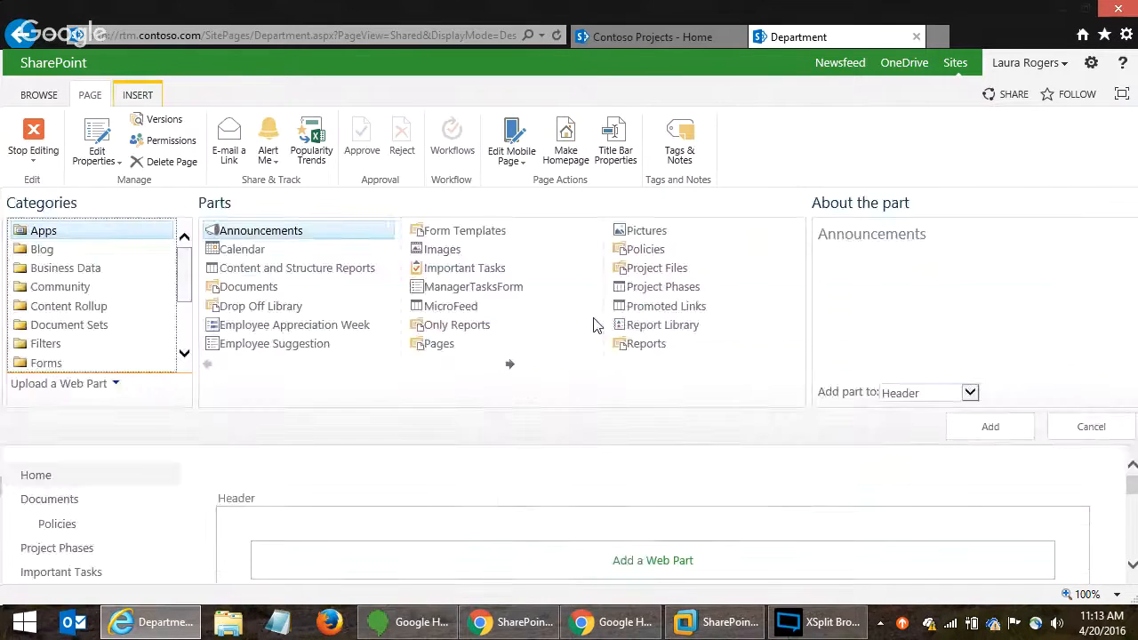
{"action": "left_click", "coordinate": [646, 251]}
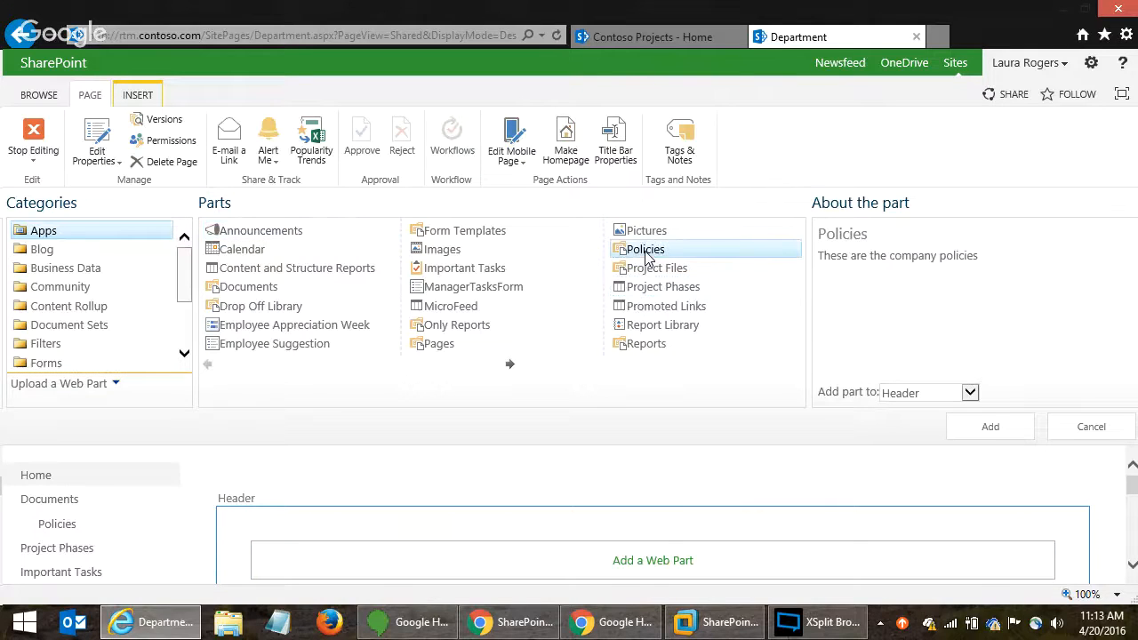
{"action": "left_click", "coordinate": [985, 427]}
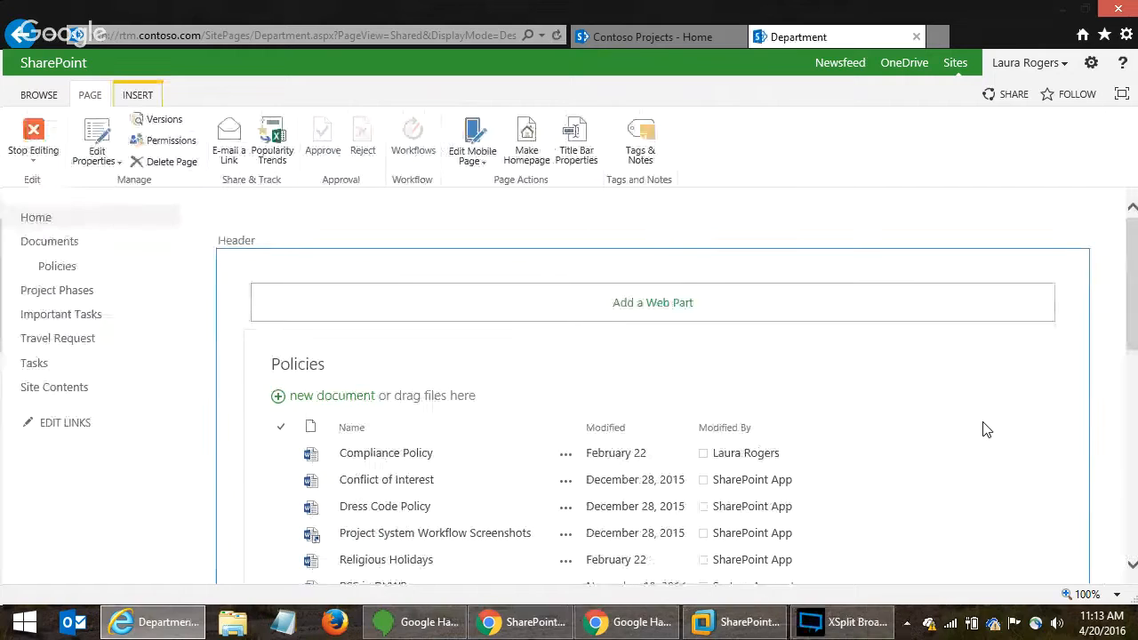
- Add a Query String (URL) Filter web part from the Filters category to the Header zone
{"action": "left_click", "coordinate": [650, 303]}
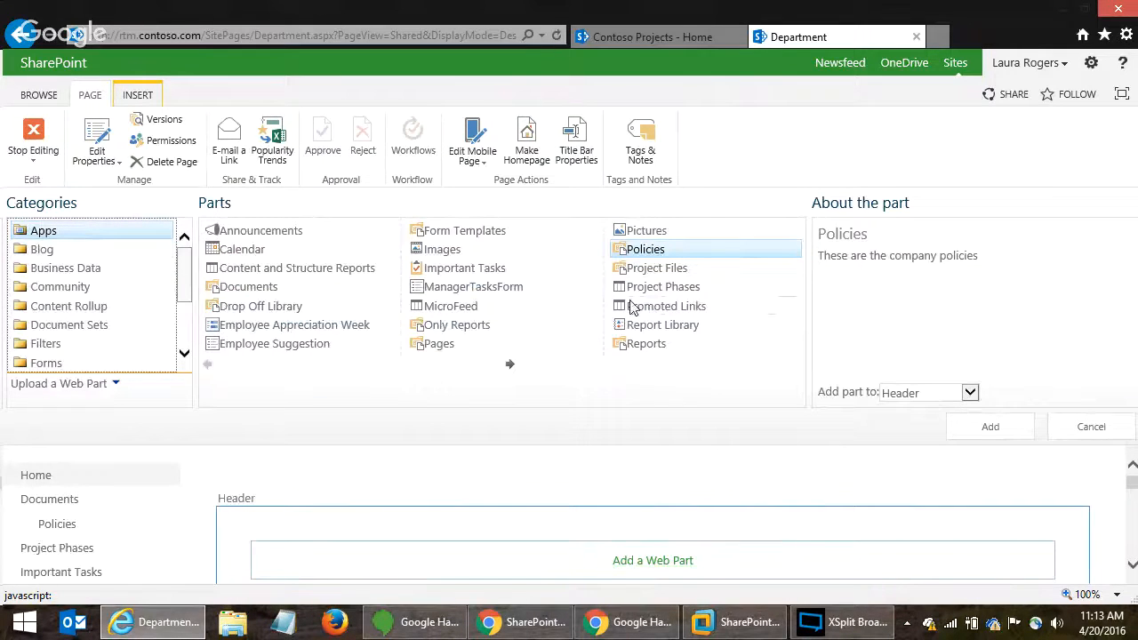
{"action": "left_click", "coordinate": [68, 346]}
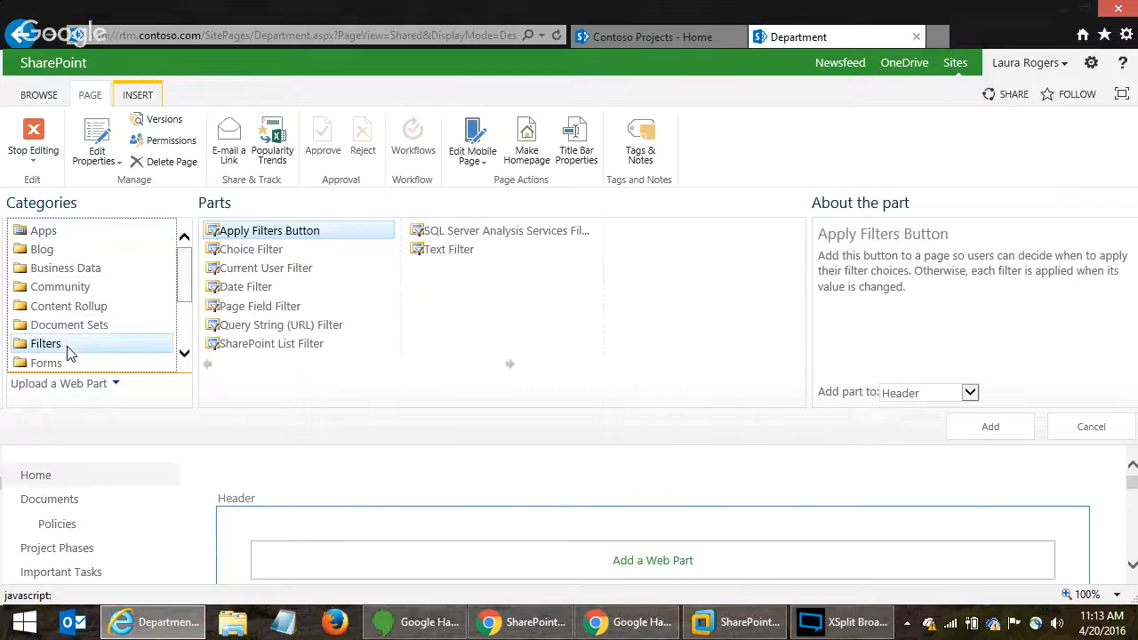
{"action": "left_click", "coordinate": [229, 327]}
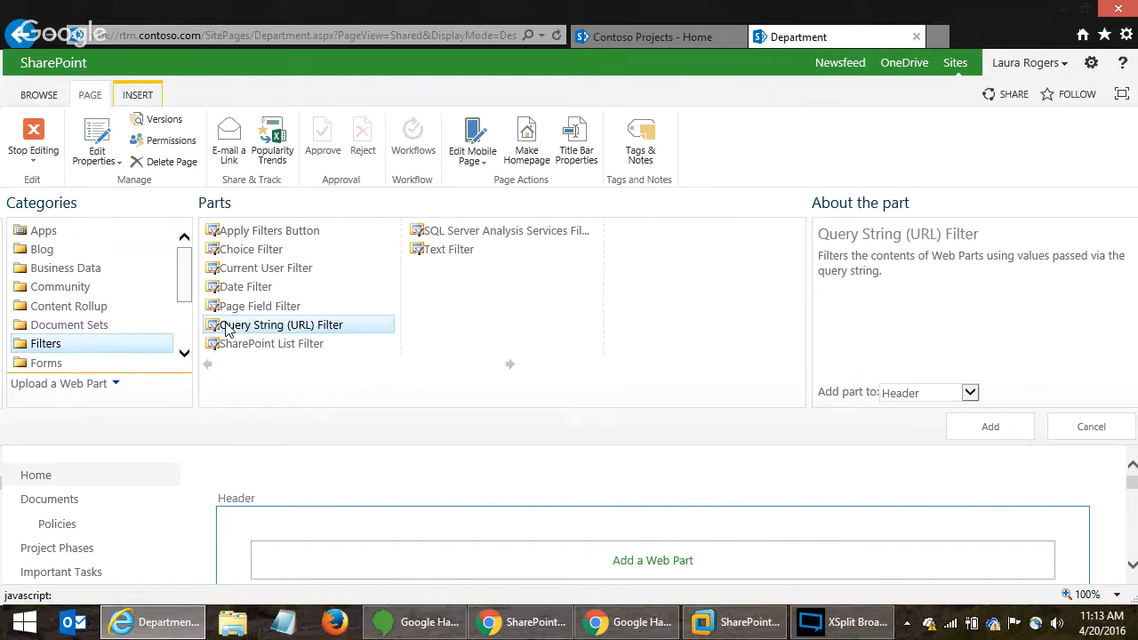
{"action": "left_click", "coordinate": [990, 427]}
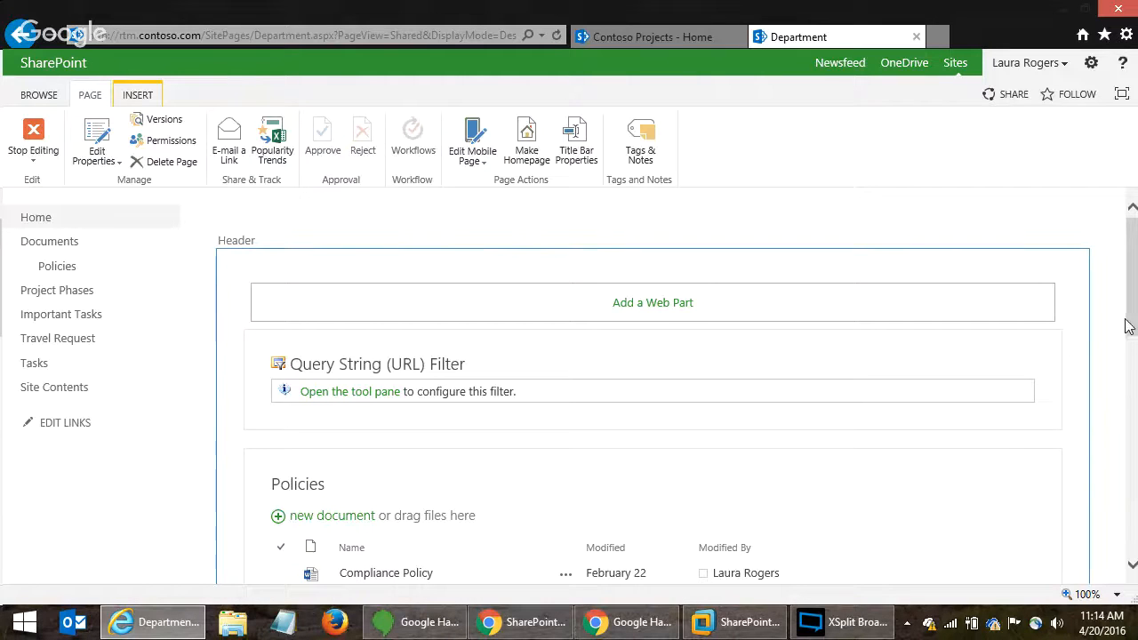
- Edit the current view of the Policies web part to display the Contoso Department column, and save the view
{"action": "left_click_drag", "start_coordinate": [1130, 322], "coordinate": [1132, 384]}
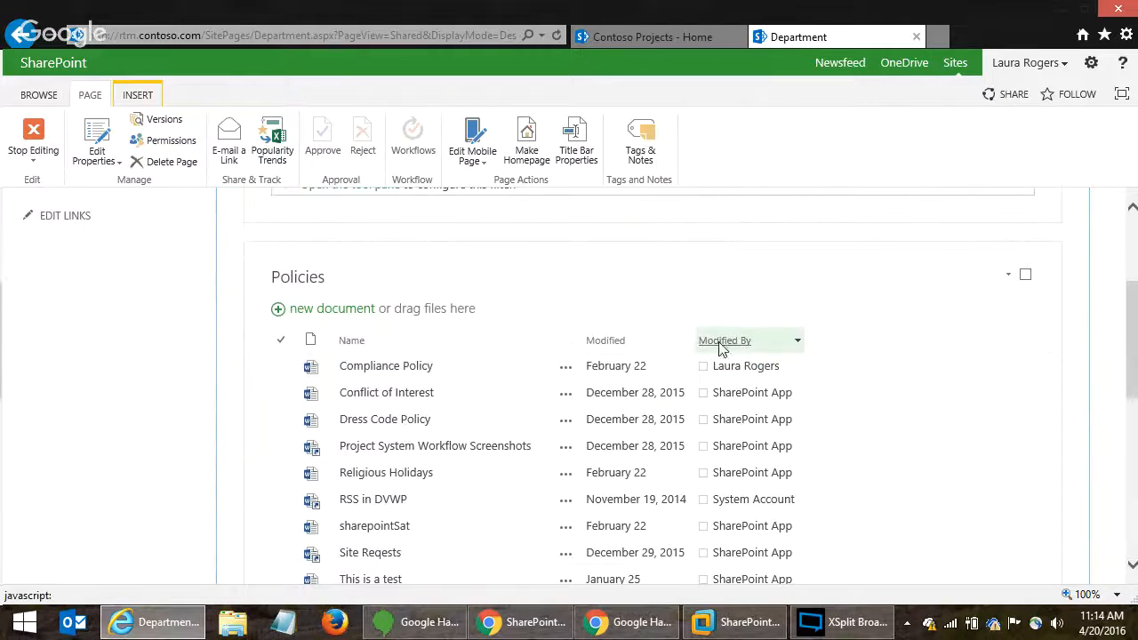
{"action": "left_click", "coordinate": [1007, 280]}
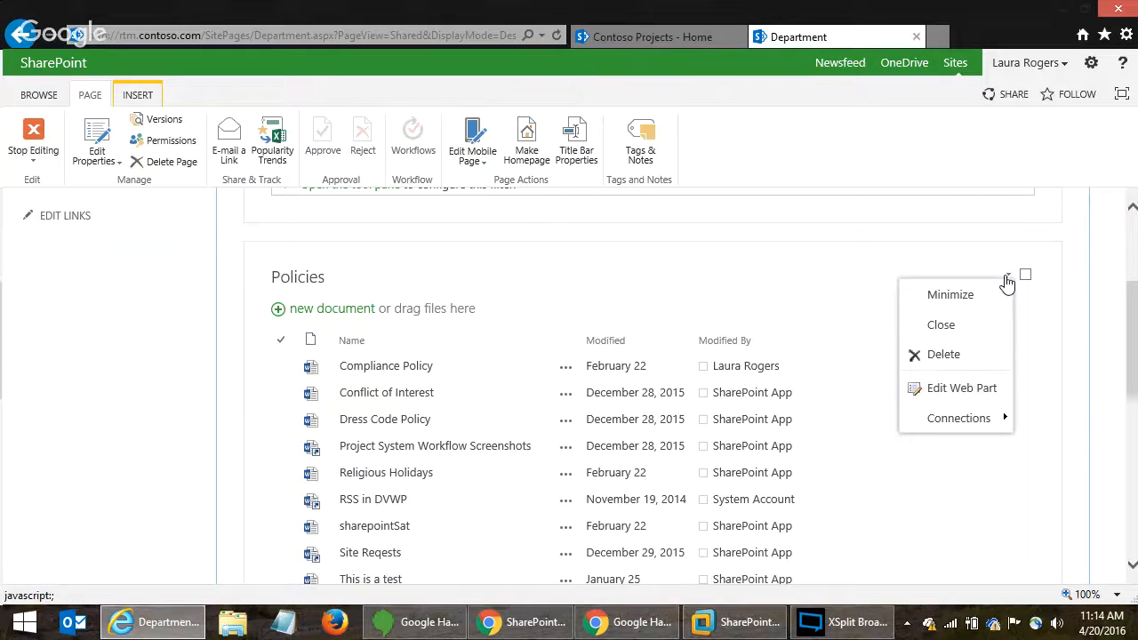
{"action": "left_click", "coordinate": [960, 387]}
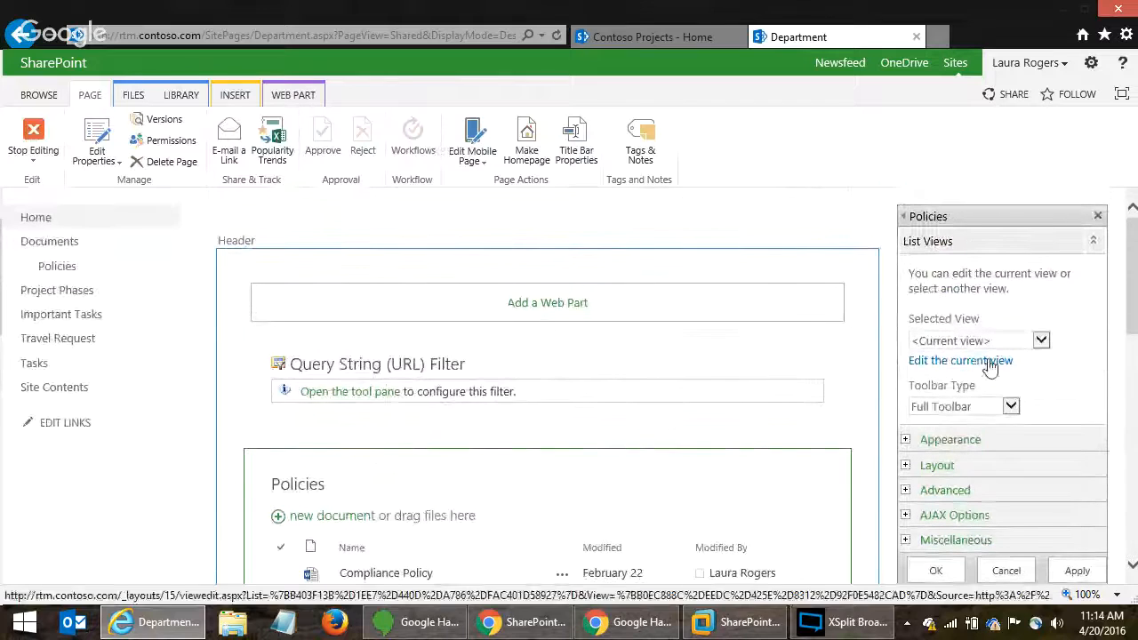
{"action": "left_click", "coordinate": [987, 361]}
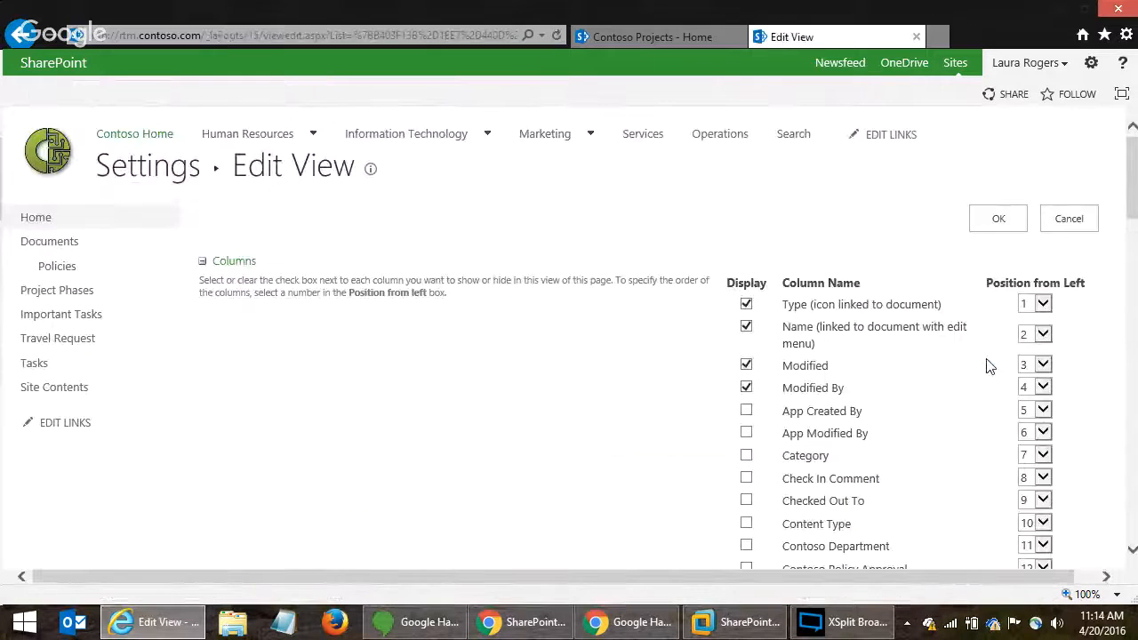
{"action": "left_click", "coordinate": [745, 546]}
{"action": "left_click", "coordinate": [980, 221]}
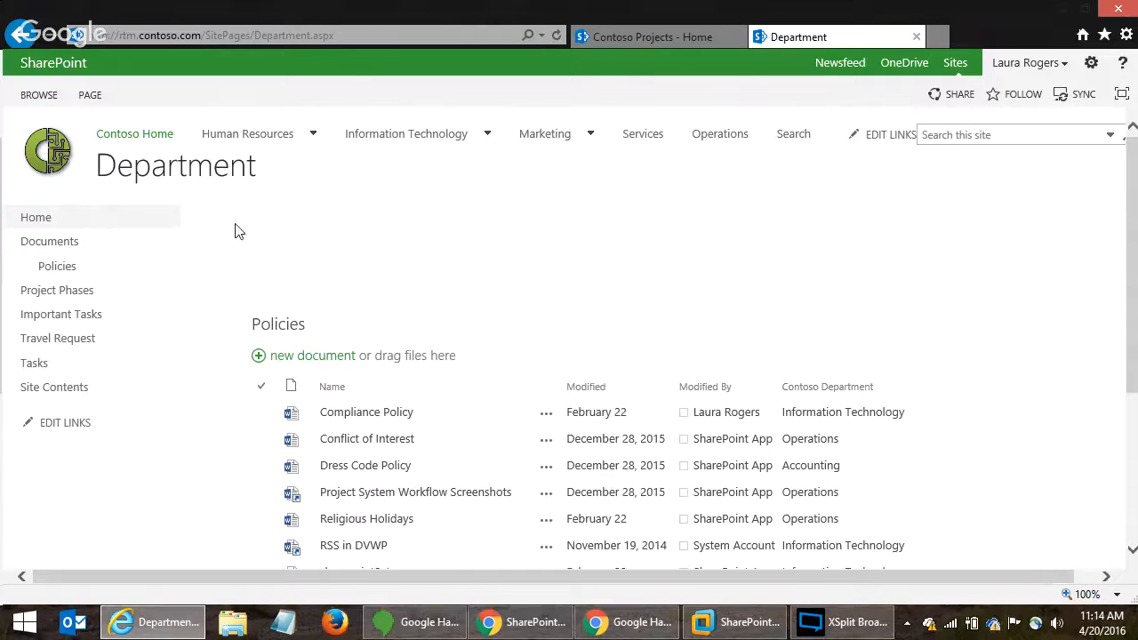
- Reopen the Department page for editing, set the URL filter's query string parameter name to "Dept", apply it and stop editing
{"action": "left_click", "coordinate": [89, 94]}
{"action": "left_click", "coordinate": [29, 138]}
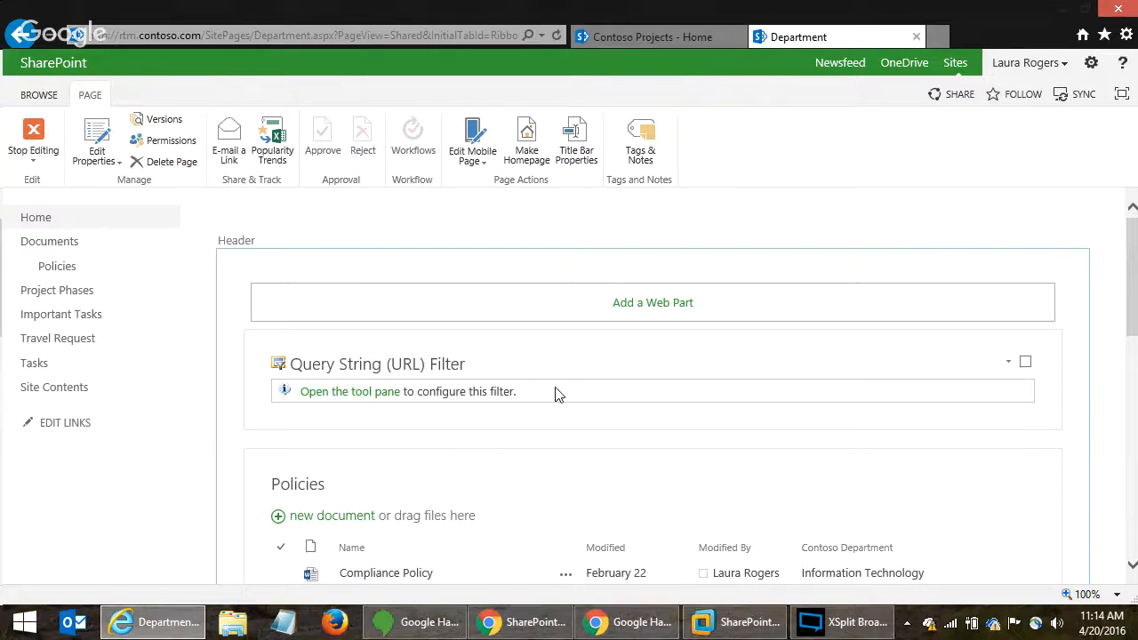
{"action": "left_click", "coordinate": [378, 398]}
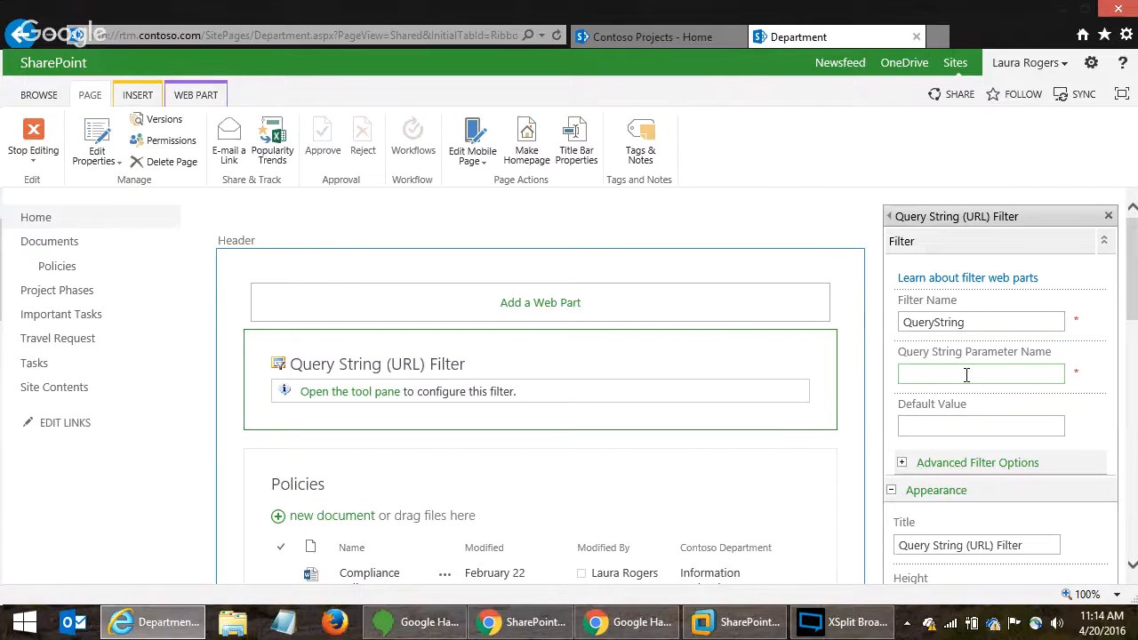
{"action": "left_click", "coordinate": [966, 374]}
{"action": "type", "text": "Dept"}
{"action": "left_click", "coordinate": [971, 422]}
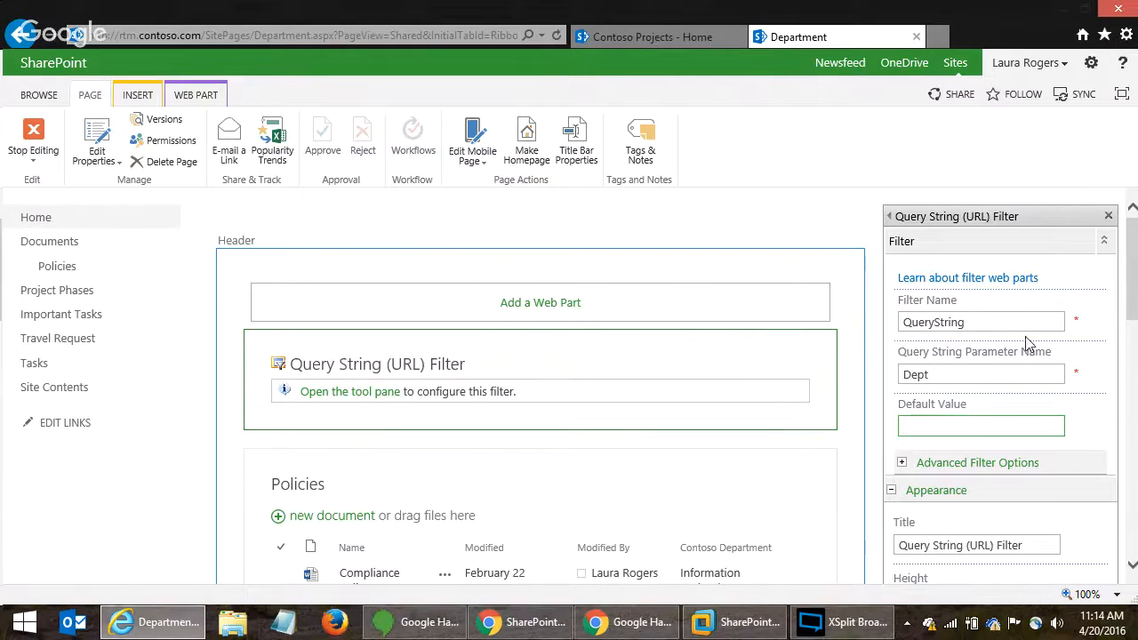
{"action": "left_click", "coordinate": [958, 375]}
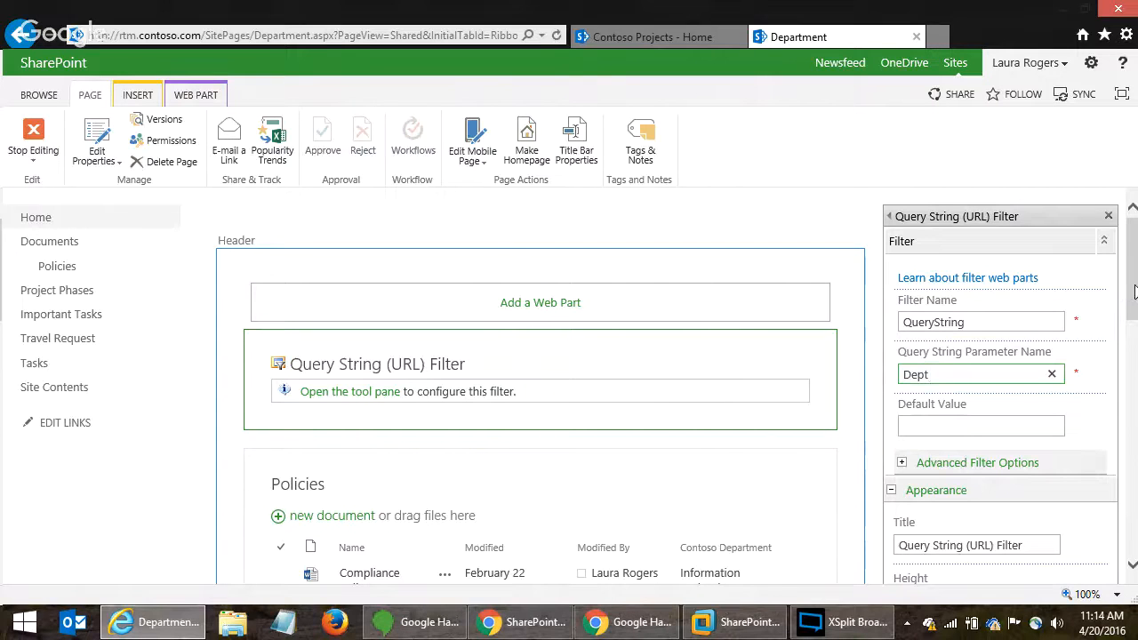
{"action": "left_click_drag", "start_coordinate": [1132, 292], "coordinate": [1135, 342]}
{"action": "scroll", "coordinate": [972, 411], "scroll_direction": "down", "scroll_amount": 5}
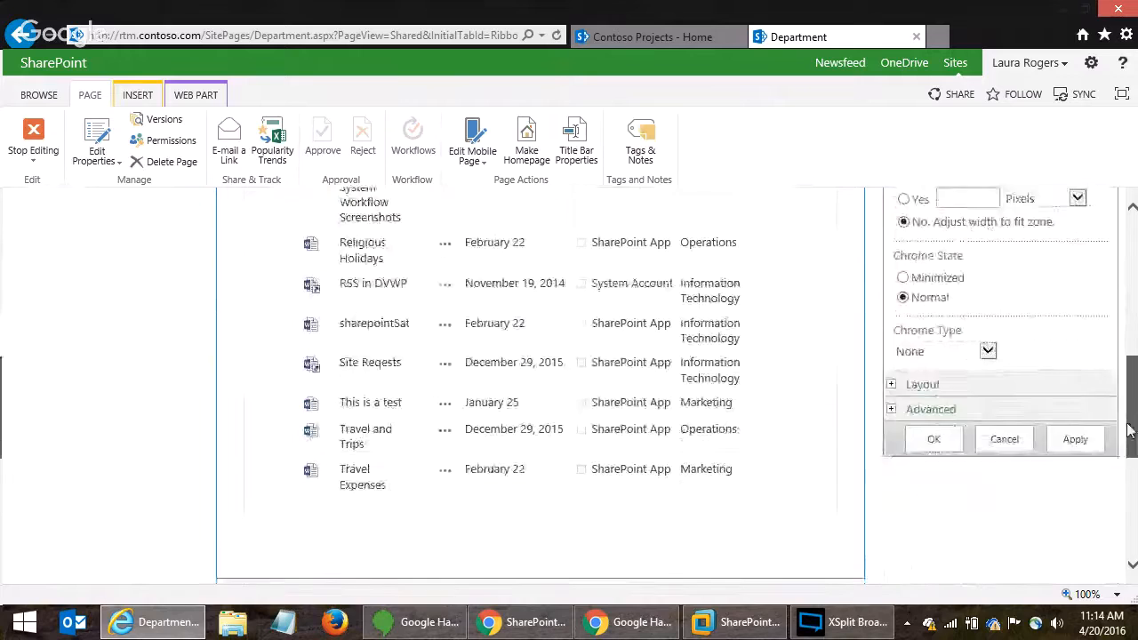
{"action": "left_click", "coordinate": [934, 359]}
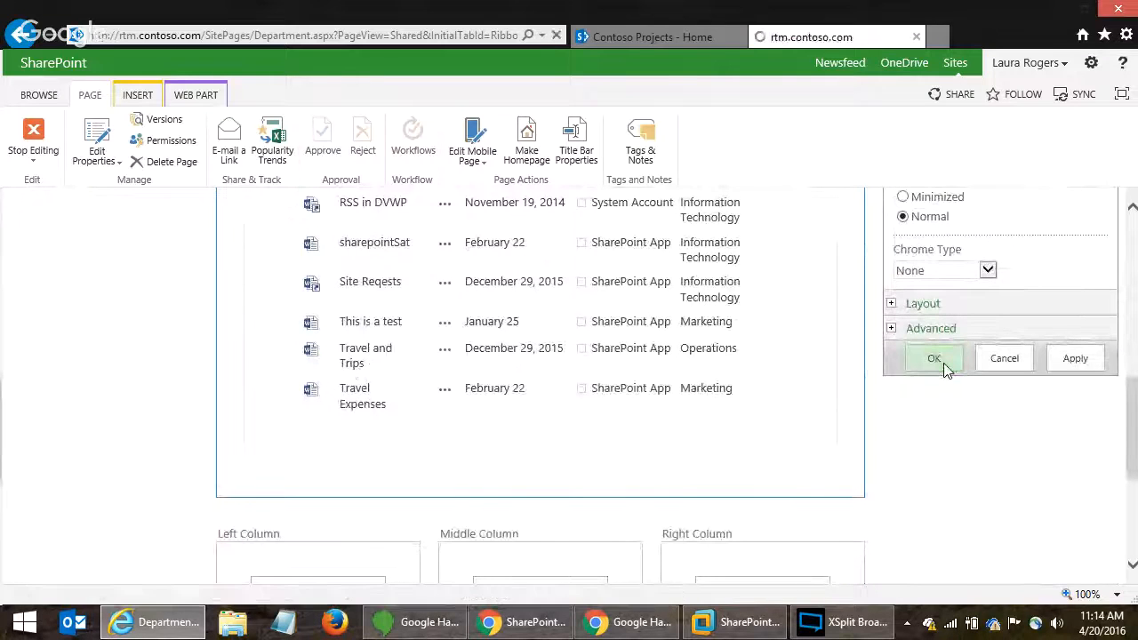
{"action": "left_click", "coordinate": [42, 136]}
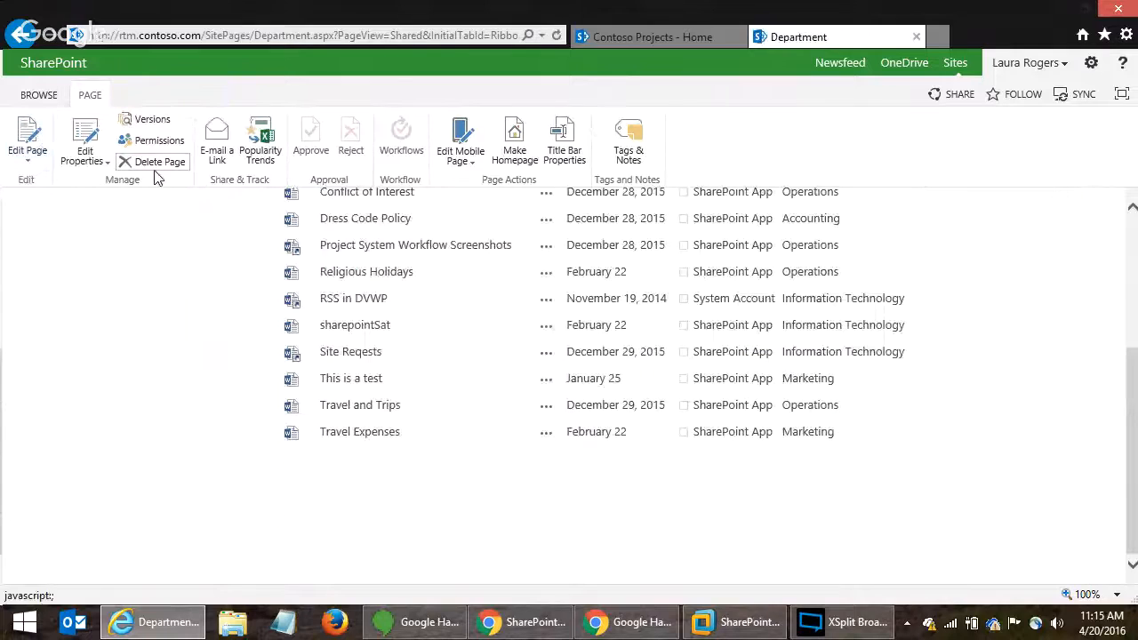
- Edit the page again and connect the URL filter to send its values to Policies, using the "Get Filter Values From" connection type
{"action": "left_click", "coordinate": [26, 138]}
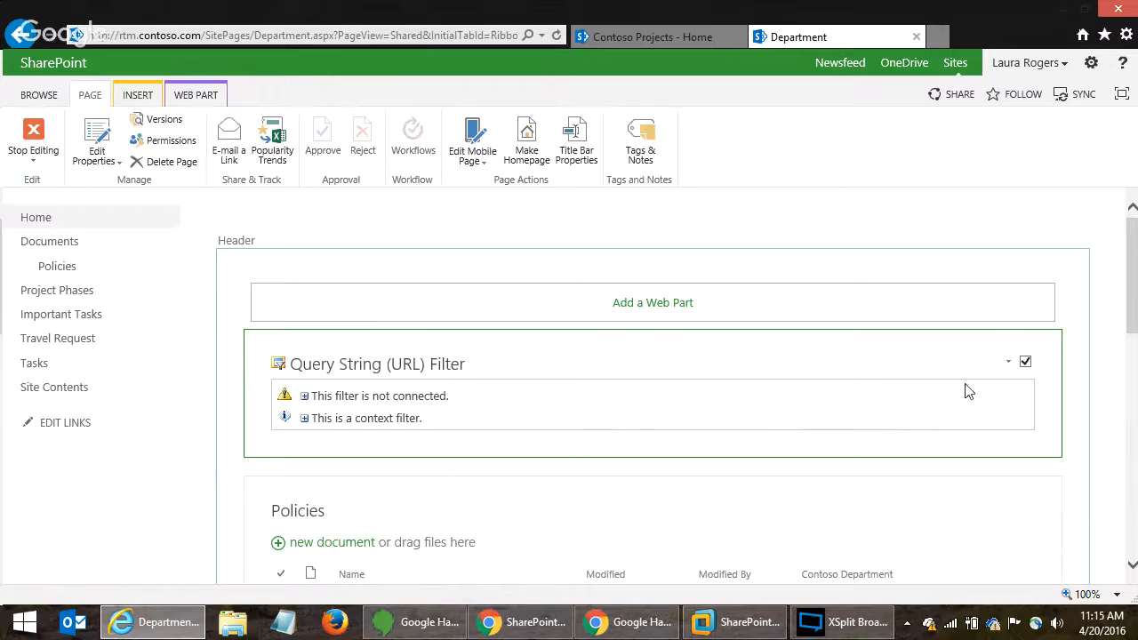
{"action": "left_click", "coordinate": [1007, 366]}
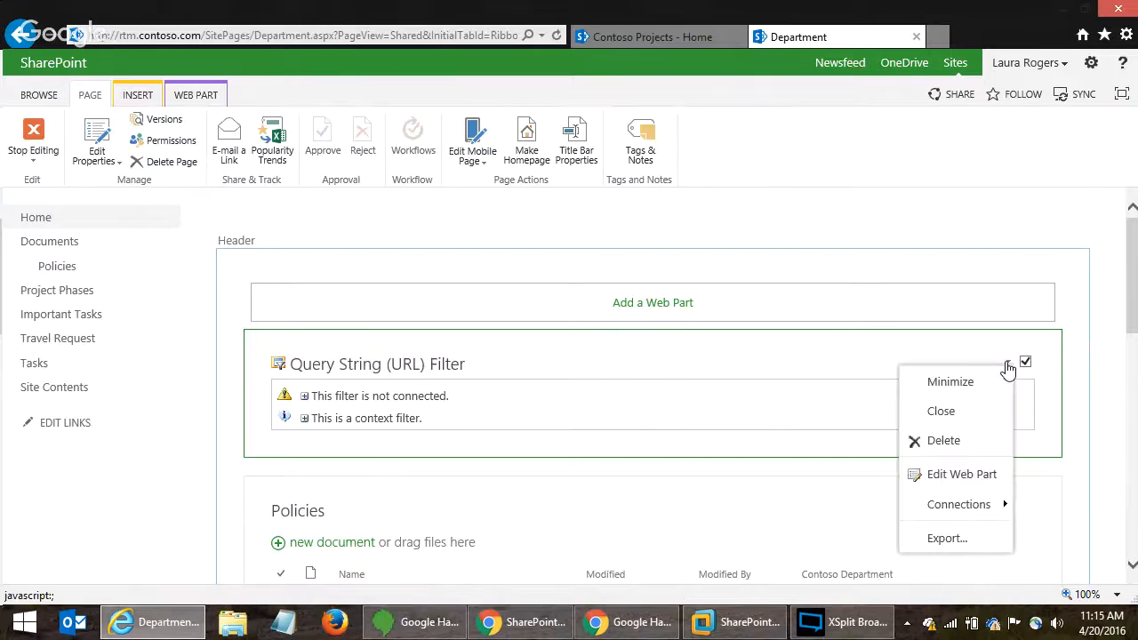
{"action": "mouse_move", "coordinate": [951, 504]}
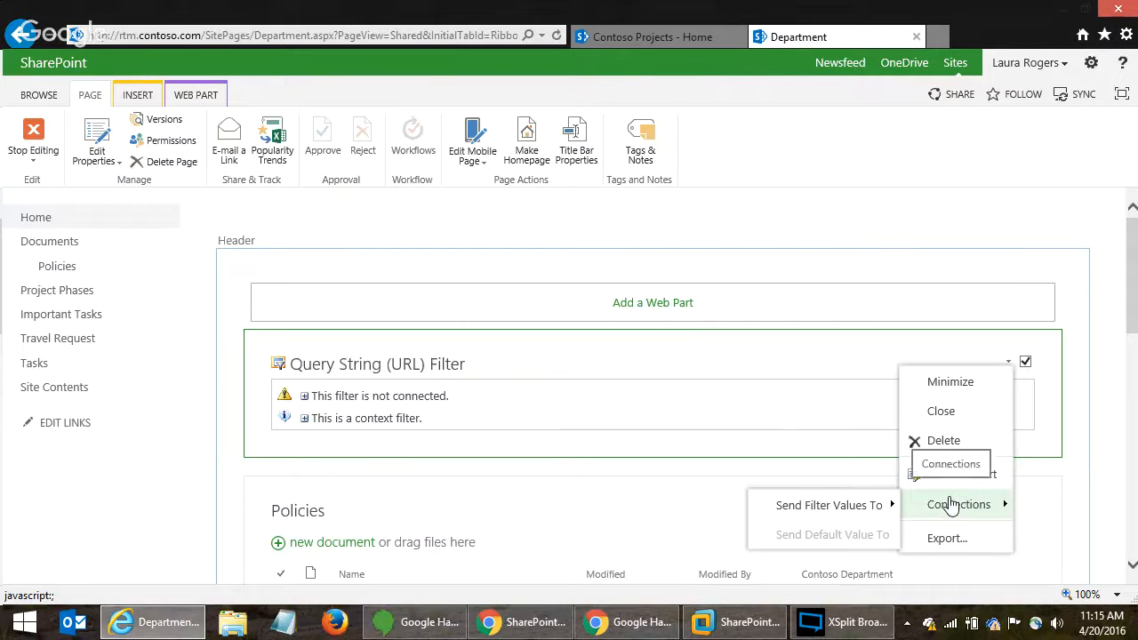
{"action": "mouse_move", "coordinate": [844, 505]}
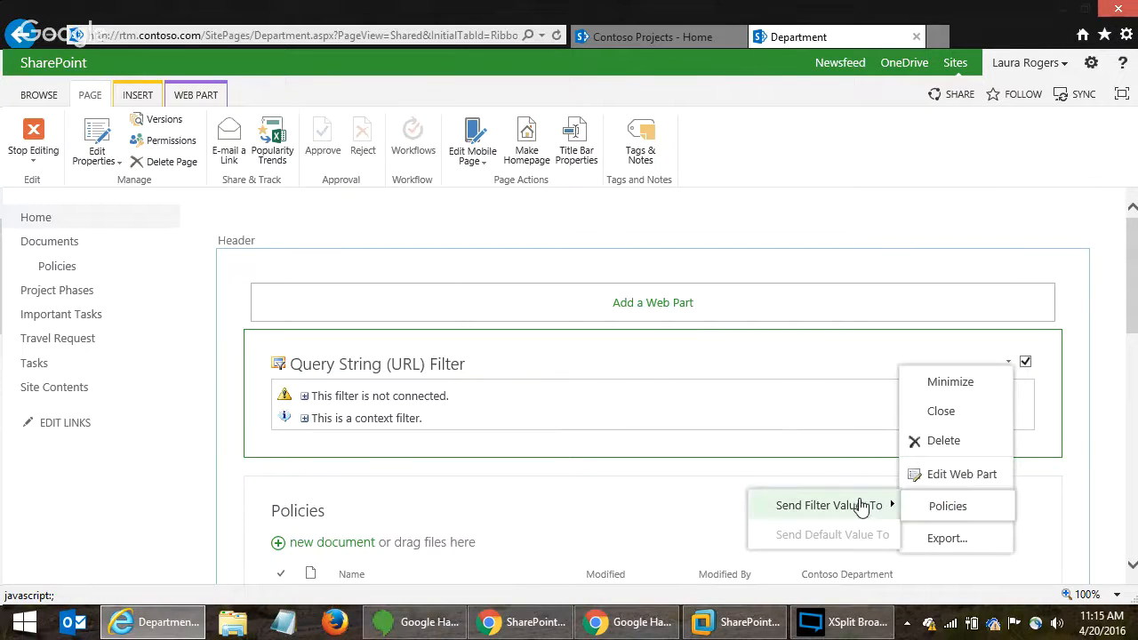
{"action": "left_click", "coordinate": [943, 510]}
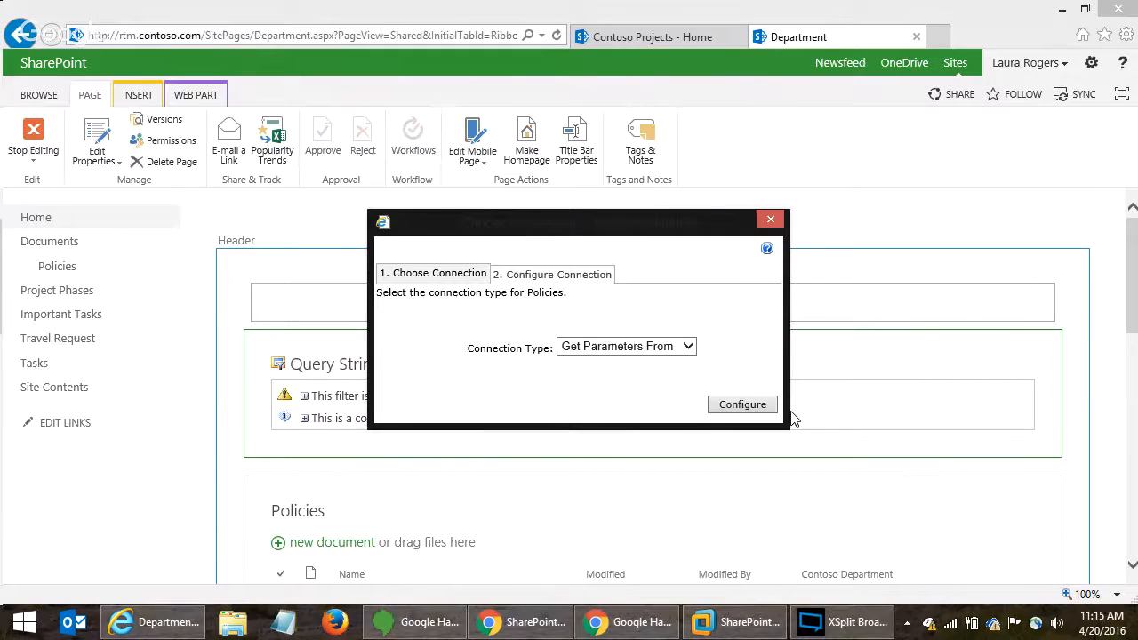
{"action": "left_click", "coordinate": [629, 352]}
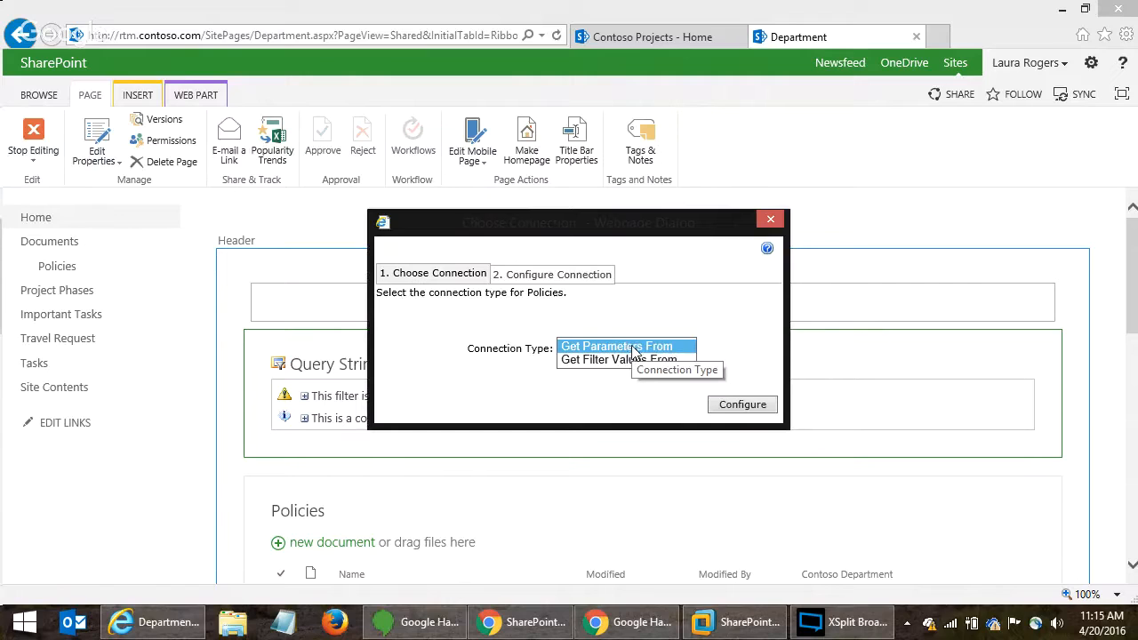
{"action": "left_click", "coordinate": [625, 360]}
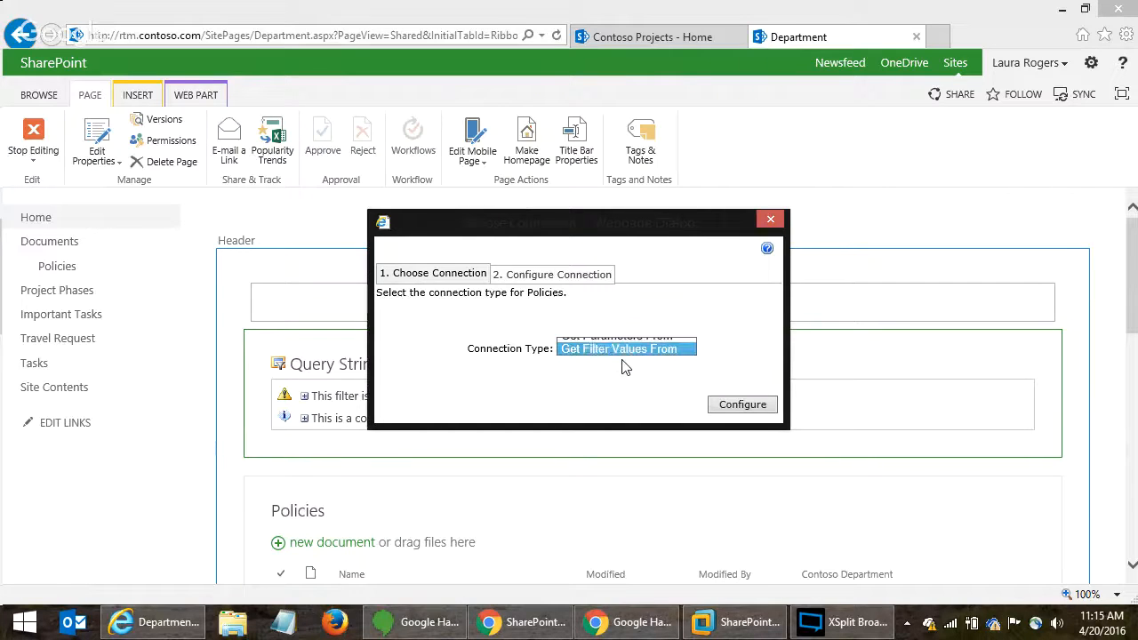
{"action": "left_click", "coordinate": [716, 405]}
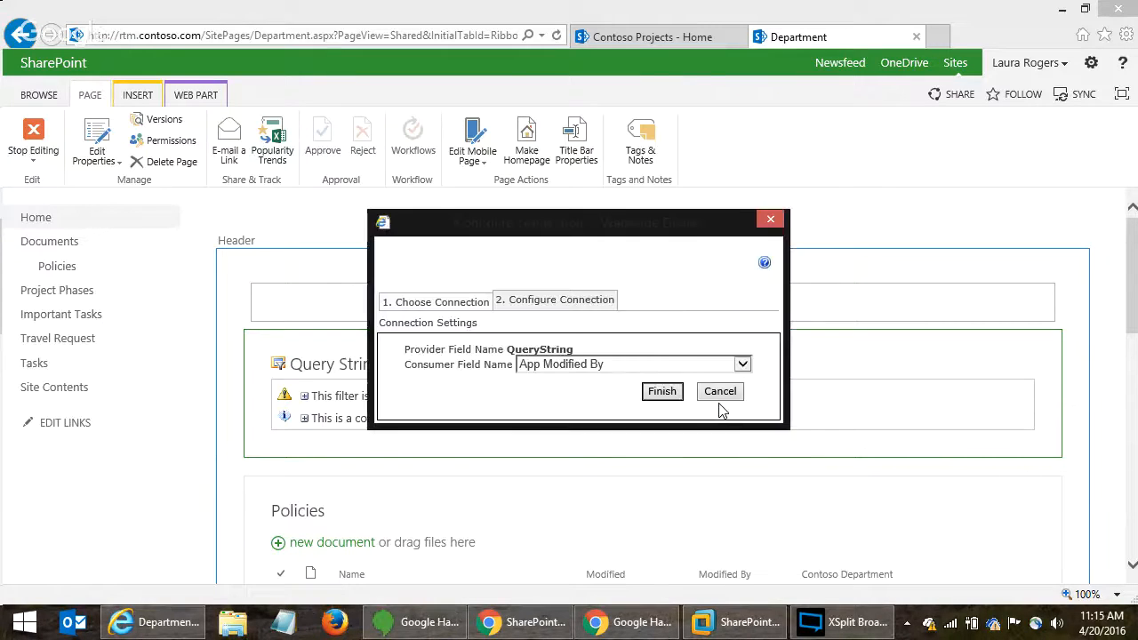
- Map the filter connection to the Contoso Department consumer field, finish the connection and stop editing the page
{"action": "left_click", "coordinate": [569, 366]}
{"action": "scroll", "coordinate": [571, 376], "scroll_direction": "down", "scroll_amount": 2}
{"action": "left_click", "coordinate": [572, 376]}
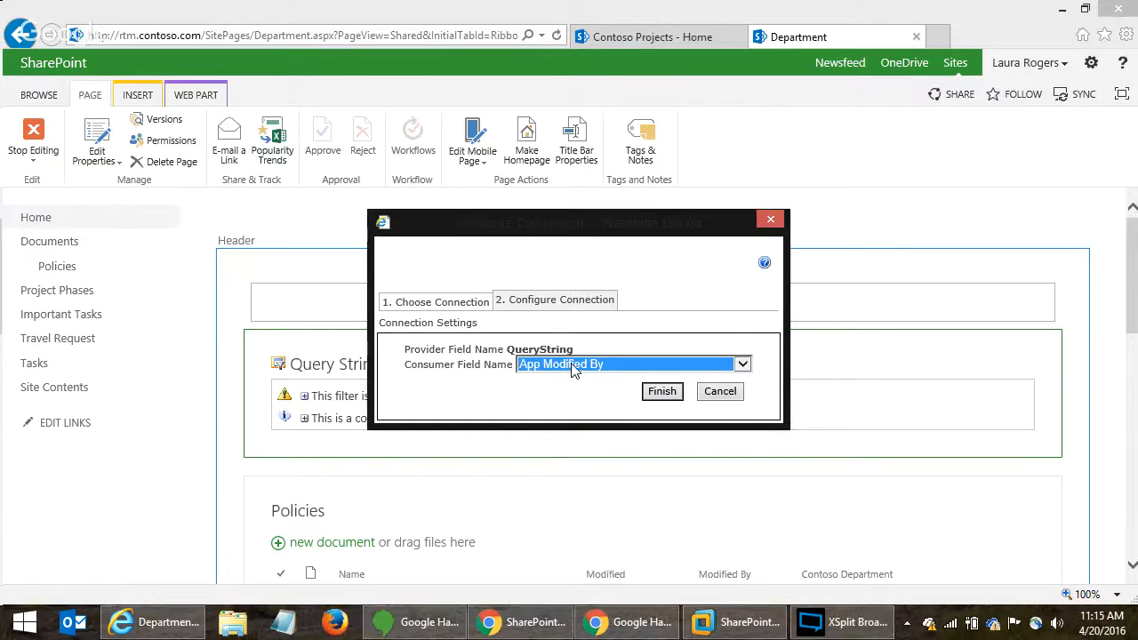
{"action": "left_click", "coordinate": [573, 368]}
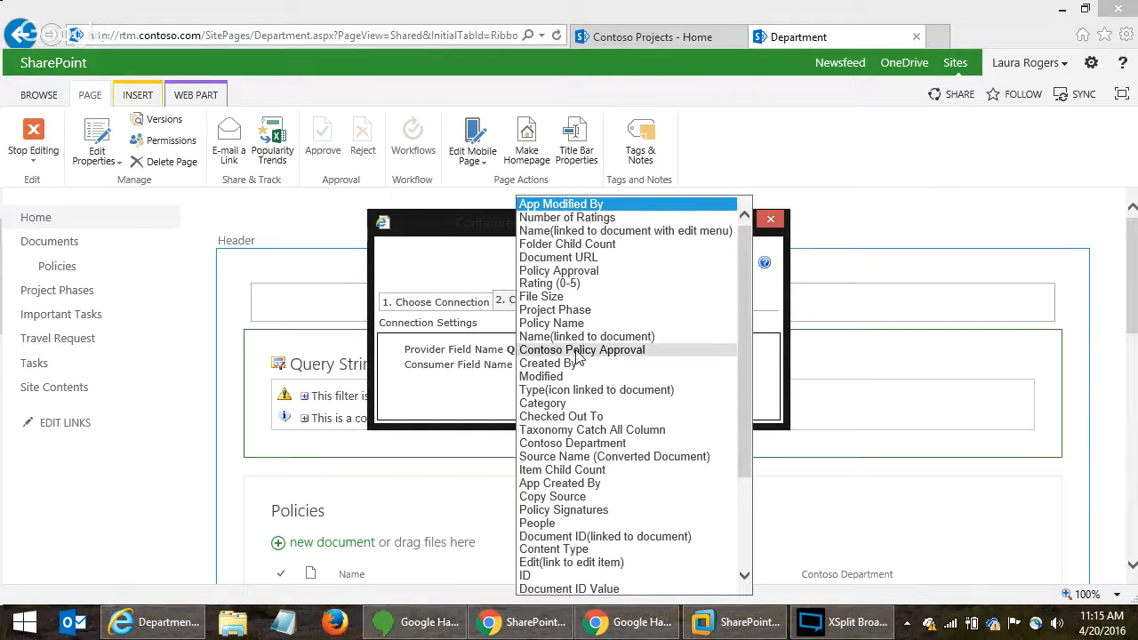
{"action": "left_click", "coordinate": [608, 444]}
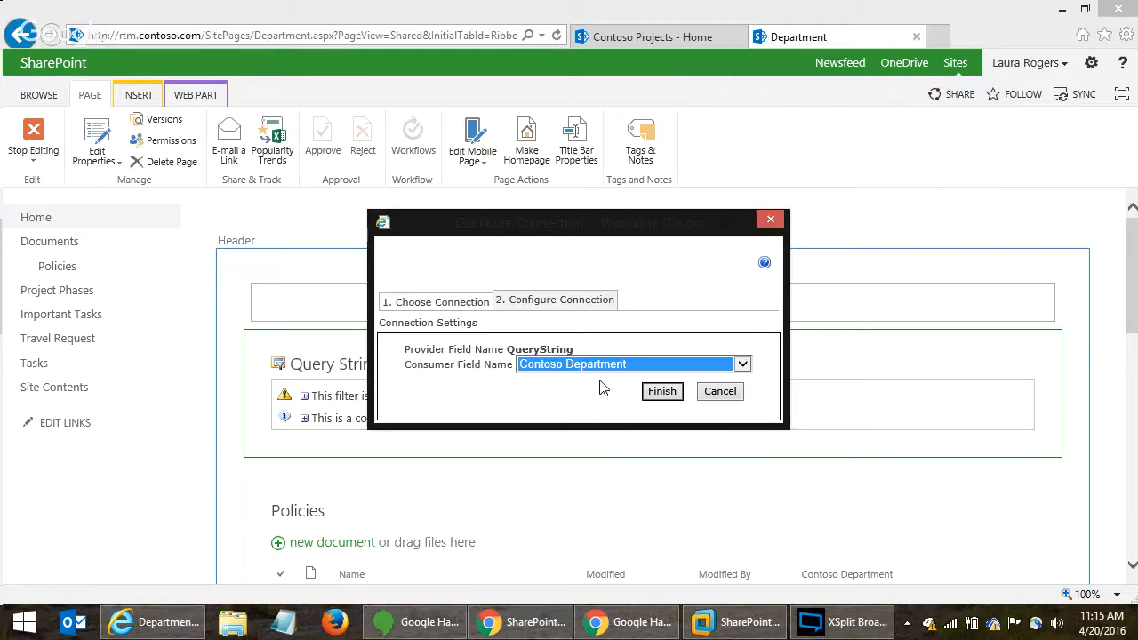
{"action": "left_click", "coordinate": [651, 395]}
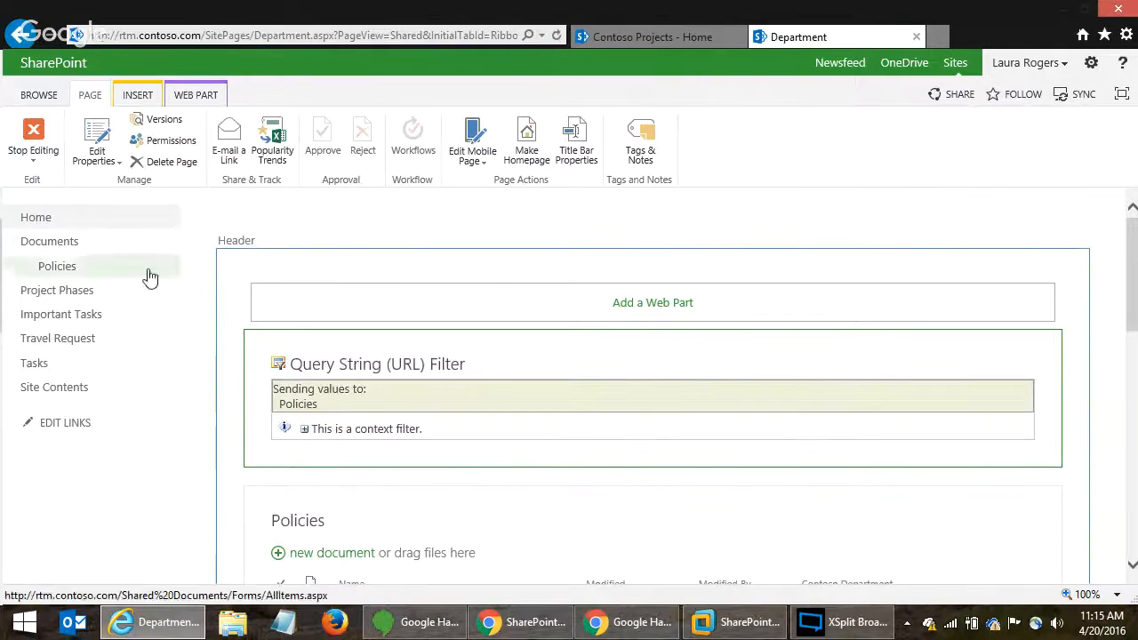
{"action": "left_click", "coordinate": [45, 134]}
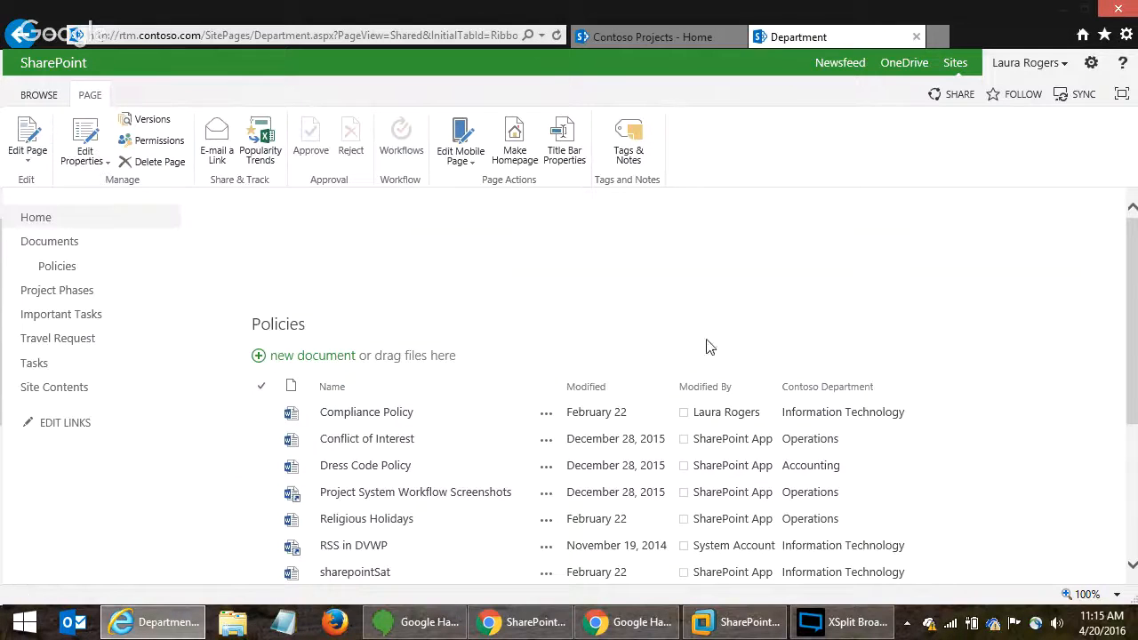
- Strip the query string after Department.aspx from the page address and load the plain Department page
{"action": "left_click", "coordinate": [376, 38]}
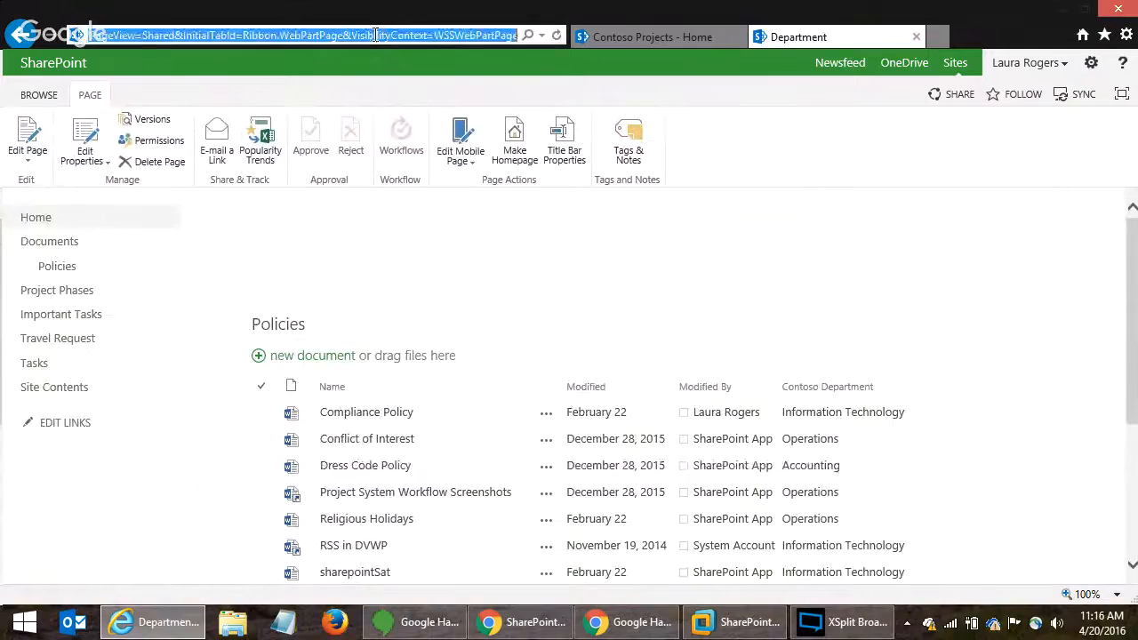
{"action": "key", "text": "Home"}
{"action": "left_click", "coordinate": [249, 34]}
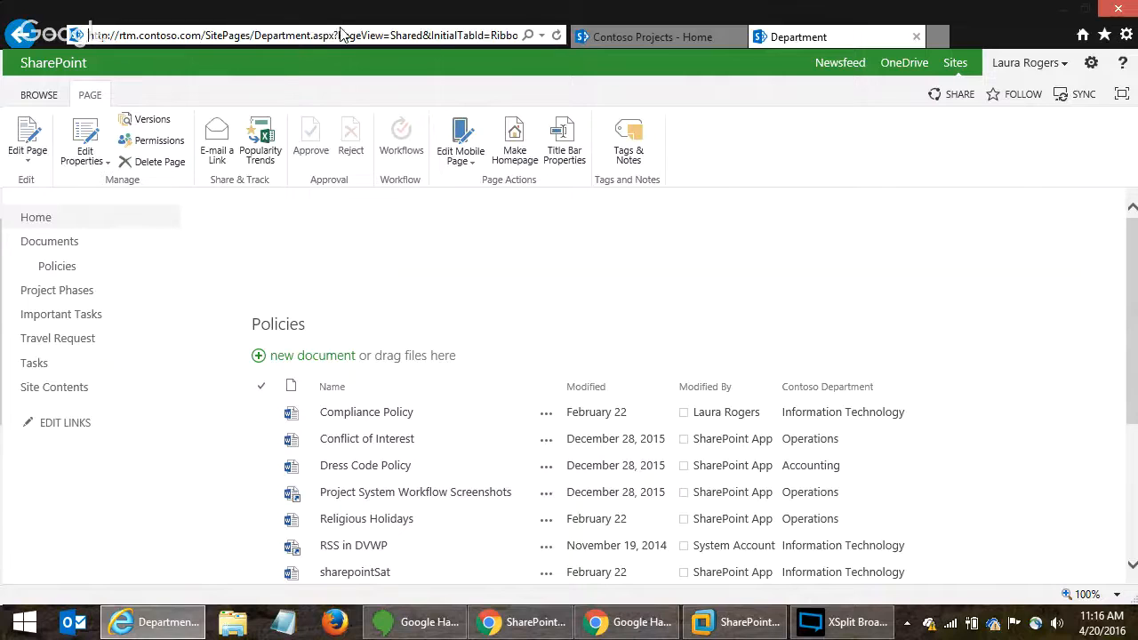
{"action": "left_click_drag", "start_coordinate": [332, 36], "coordinate": [857, 36]}
{"action": "key", "text": "BackSpace"}
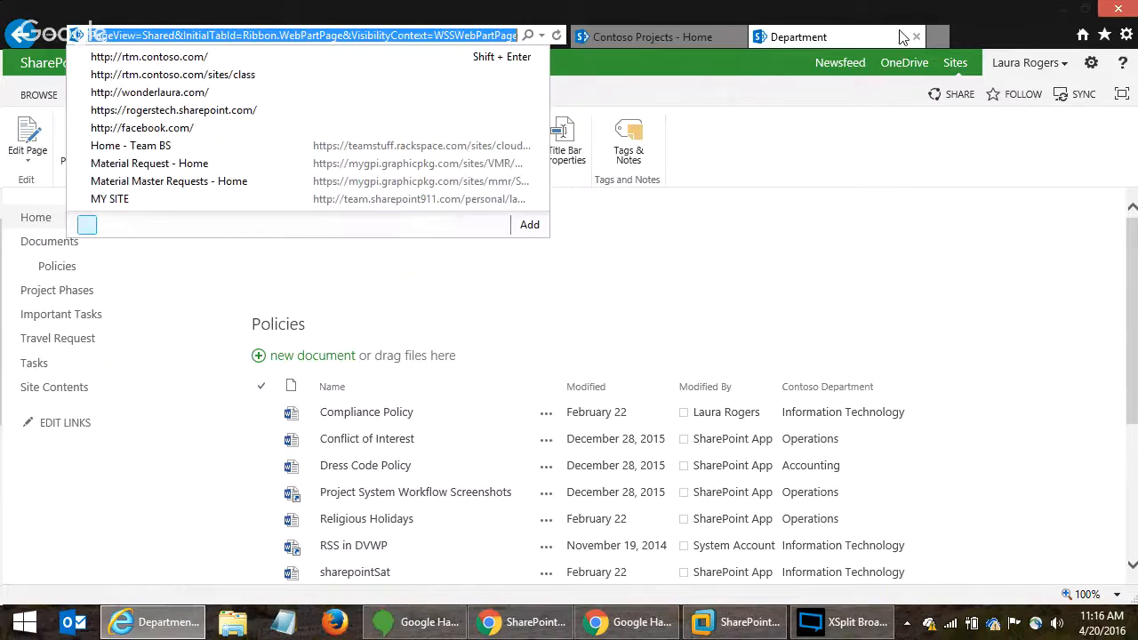
{"action": "key", "text": "Return"}
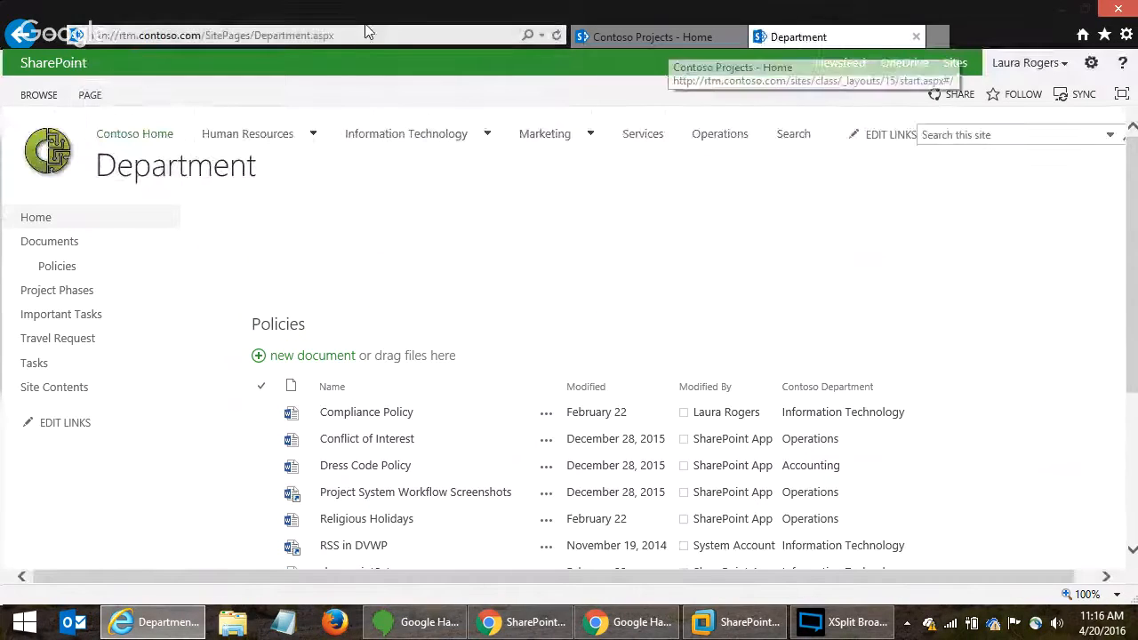
- Append "?dept=operations" to the Department page address and load it to filter the Policies list
{"action": "left_click", "coordinate": [365, 38]}
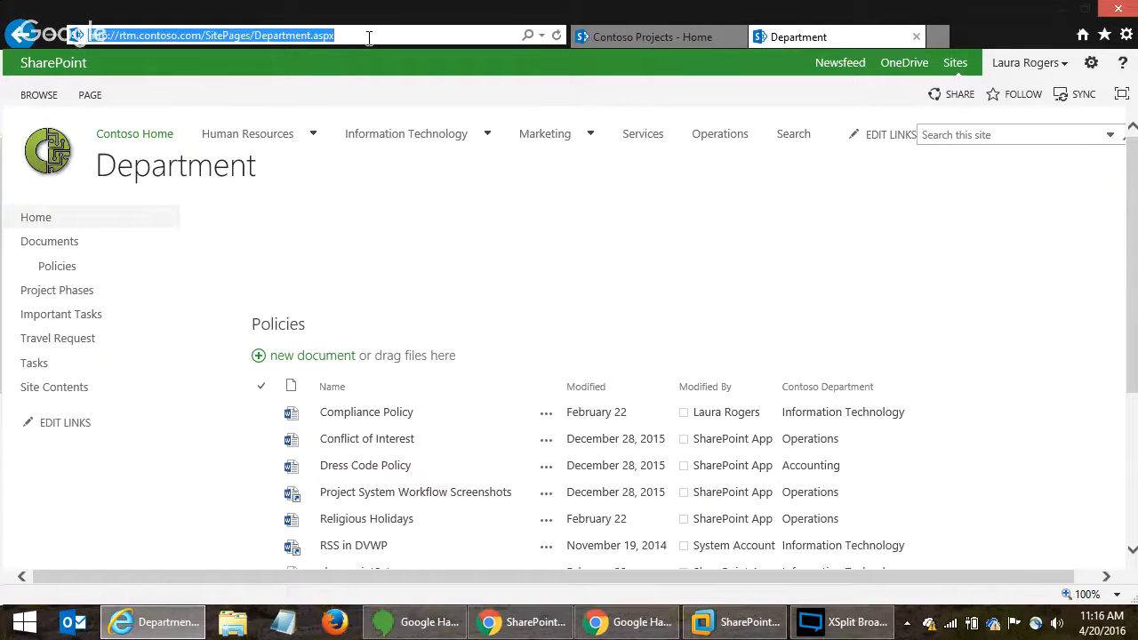
{"action": "left_click", "coordinate": [369, 38]}
{"action": "type", "text": "?dept="}
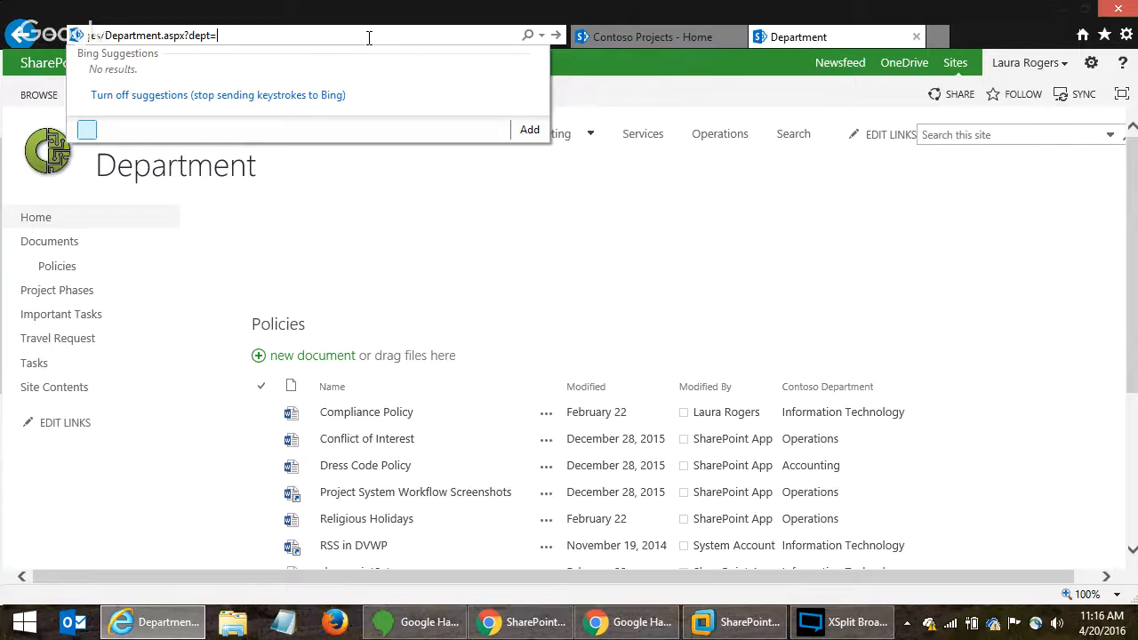
{"action": "type", "text": "operations"}
{"action": "key", "text": "Return"}
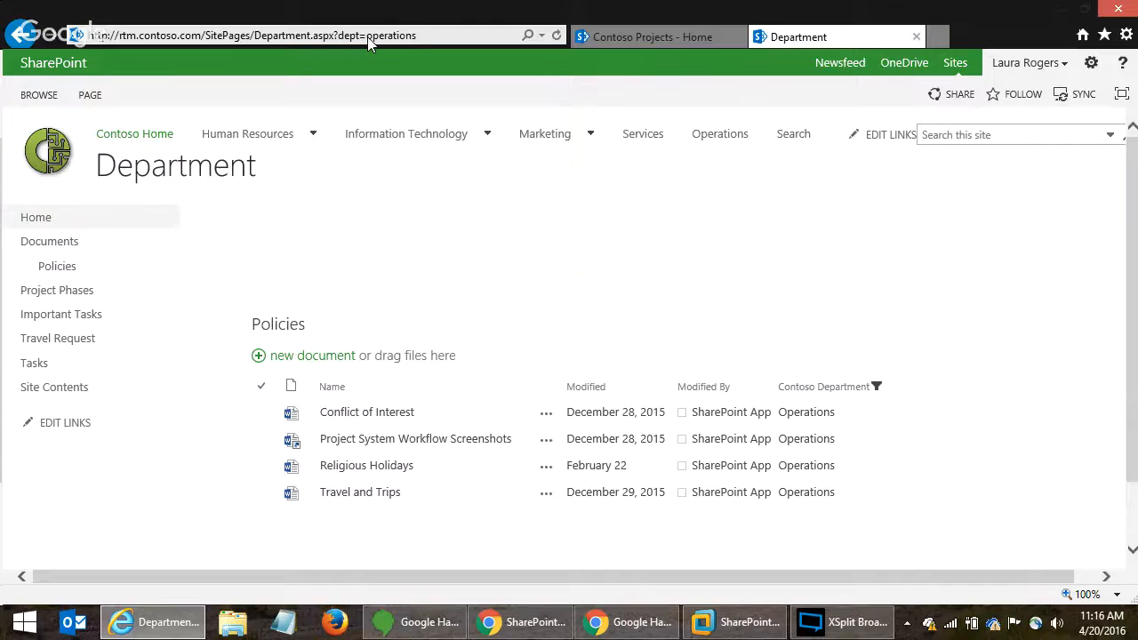
- Change the dept value in the page address to "information technology" and load the filtered page
{"action": "left_click", "coordinate": [371, 37]}
{"action": "left_click_drag", "start_coordinate": [366, 36], "coordinate": [430, 35]}
{"action": "type", "text": "inform"}
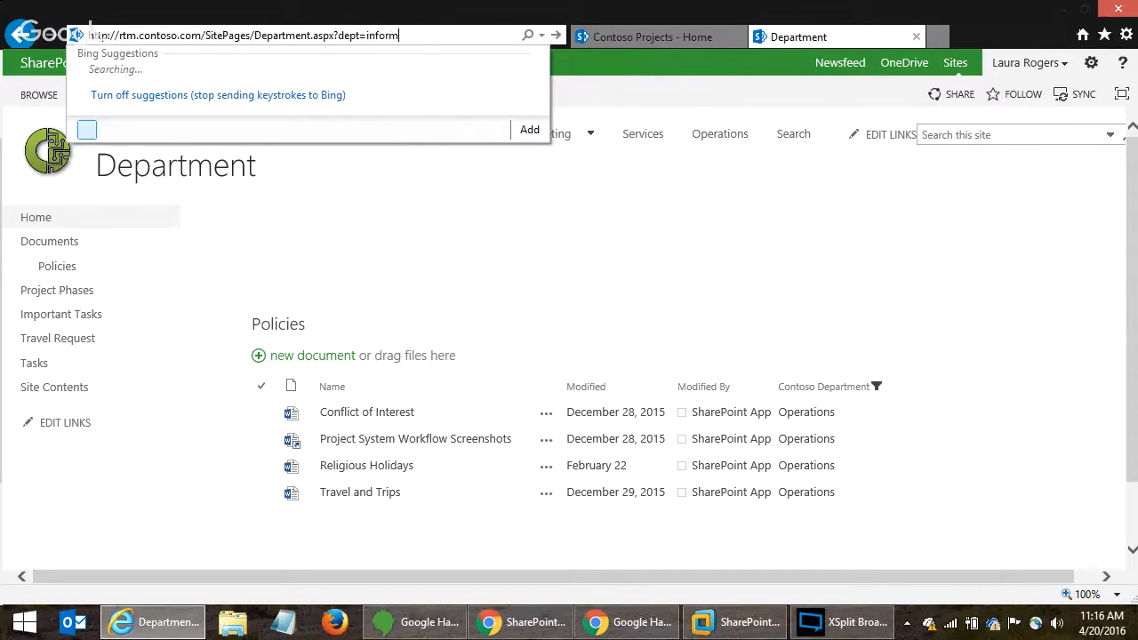
{"action": "type", "text": "ation technology"}
{"action": "key", "text": "Return"}
- Replace the dept value in the page address with "accounting" and load the filtered page
{"action": "left_click", "coordinate": [425, 36]}
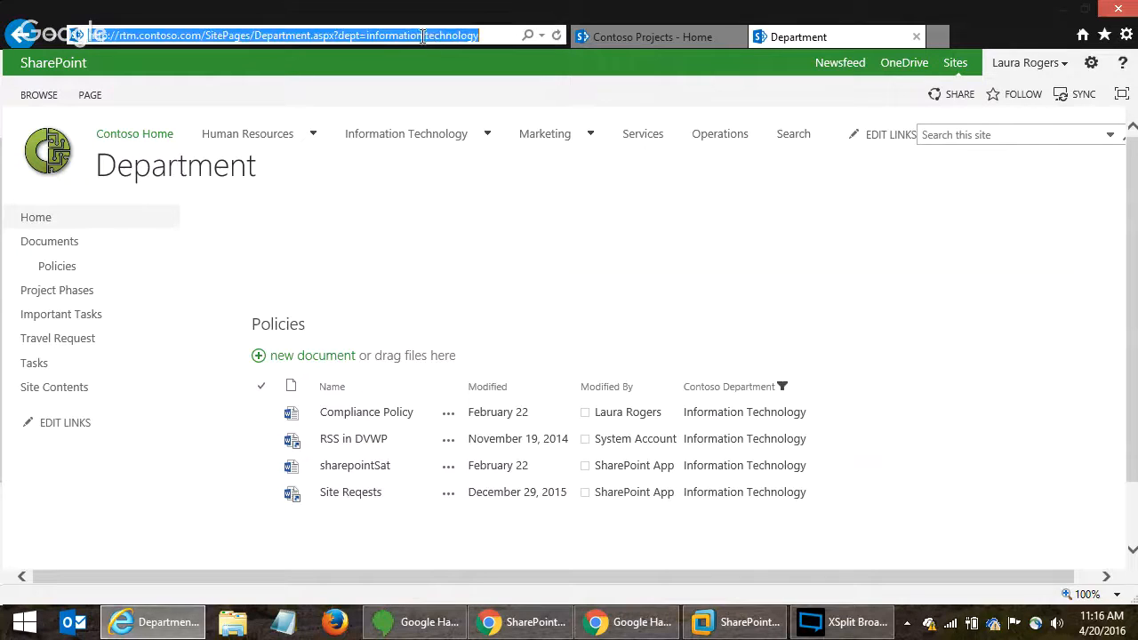
{"action": "left_click_drag", "start_coordinate": [364, 36], "coordinate": [480, 35]}
{"action": "type", "text": "a"}
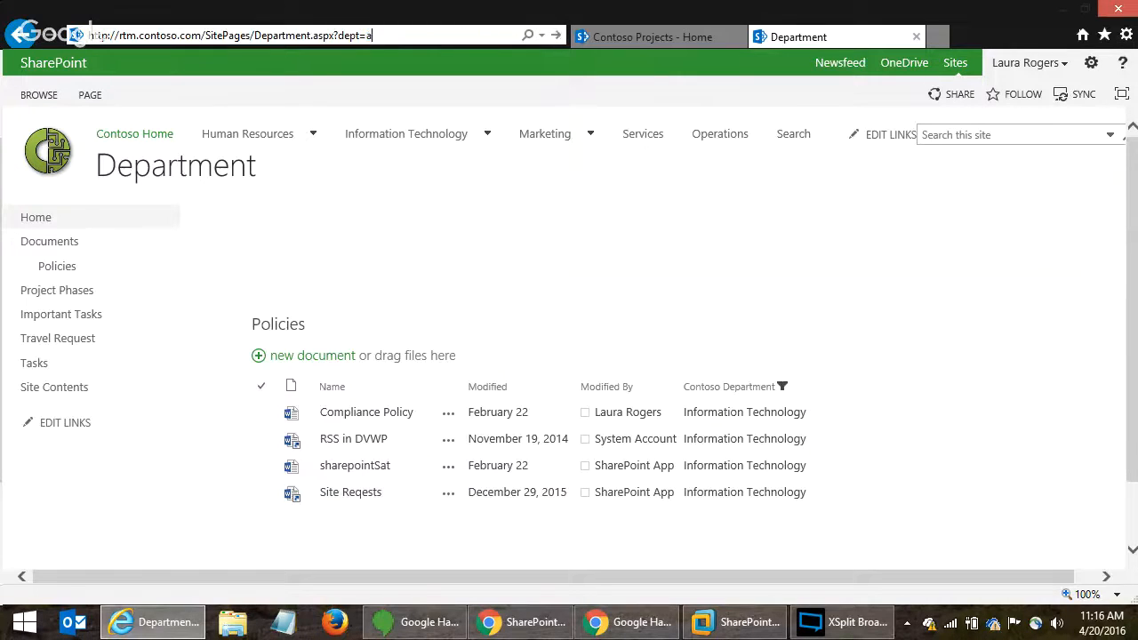
{"action": "type", "text": "ccounting"}
{"action": "key", "text": "Return"}
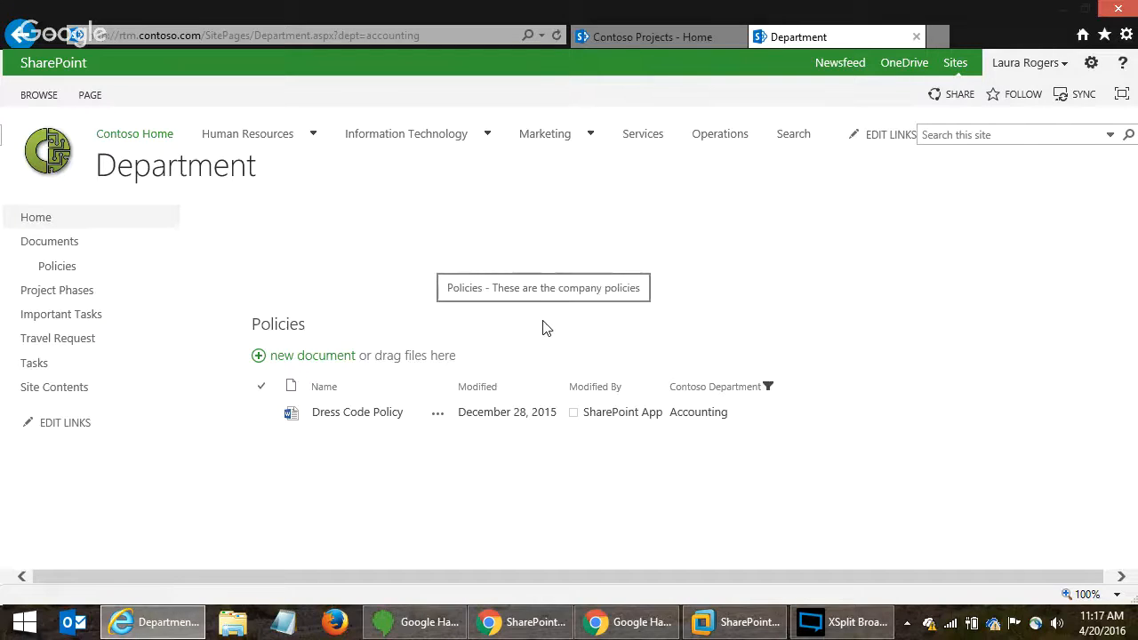
- Copy the Department page address filtered by accounting, and open the page for editing
{"action": "left_click", "coordinate": [425, 35]}
{"action": "key", "text": "ctrl+c"}
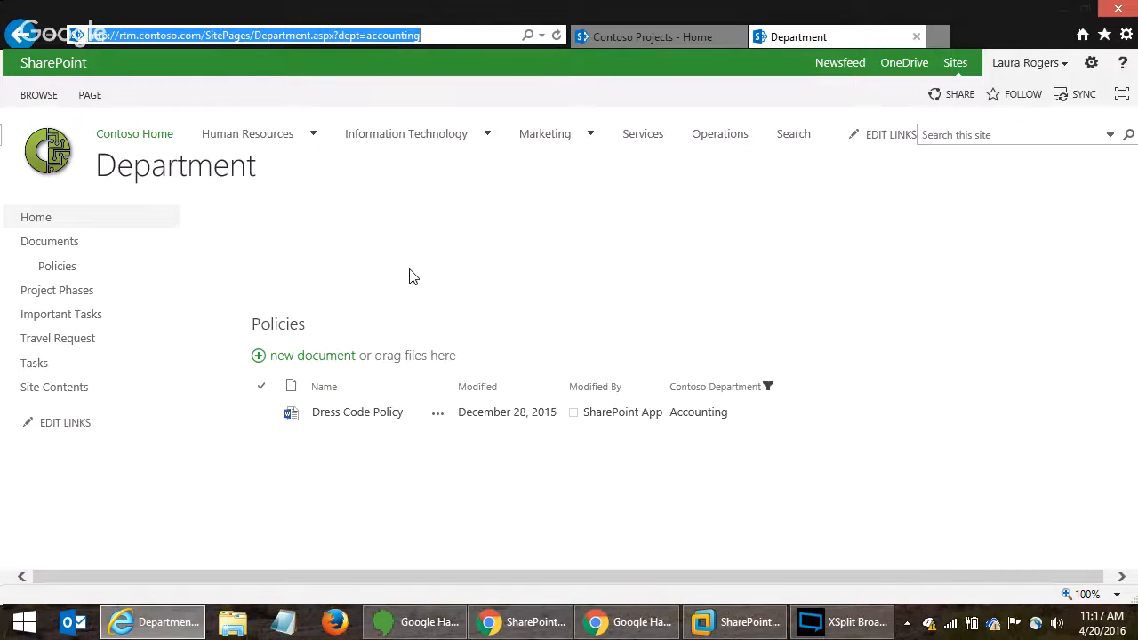
{"action": "left_click", "coordinate": [1090, 65]}
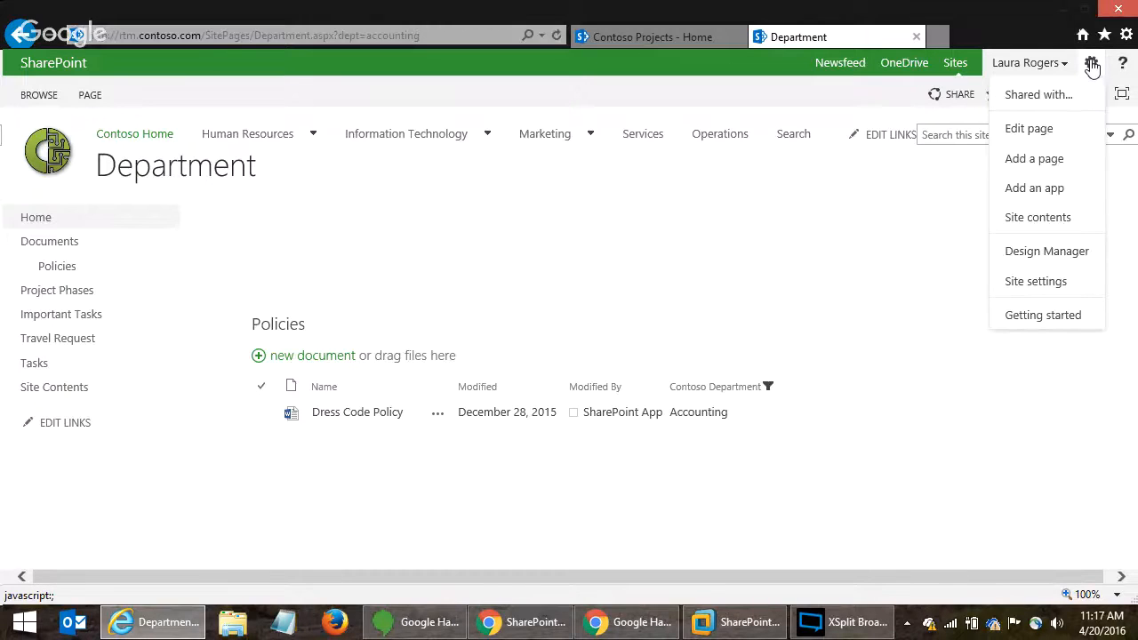
{"action": "left_click", "coordinate": [1028, 129]}
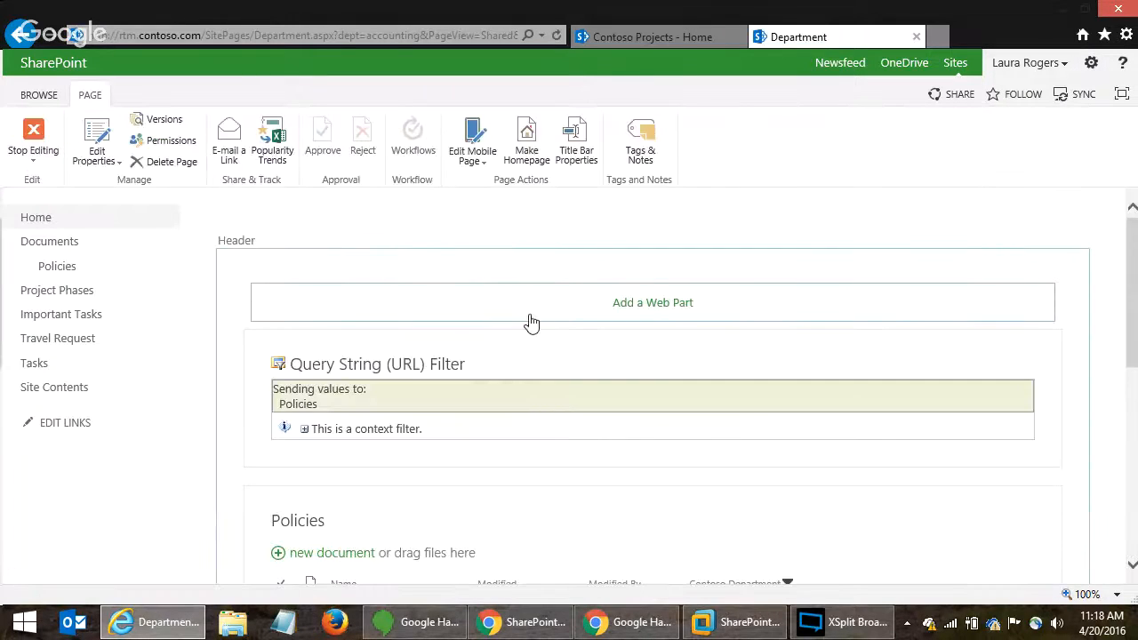
- Leave the Department page for the site home and open the Promoted Links list from the site contents
{"action": "left_click", "coordinate": [55, 221]}
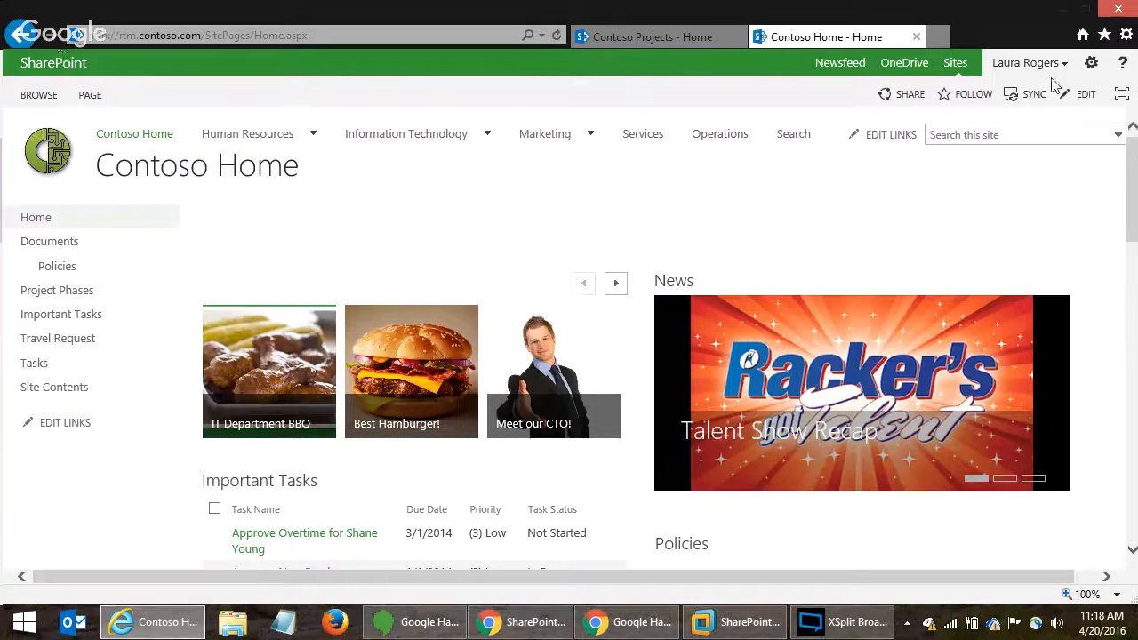
{"action": "left_click", "coordinate": [1089, 65]}
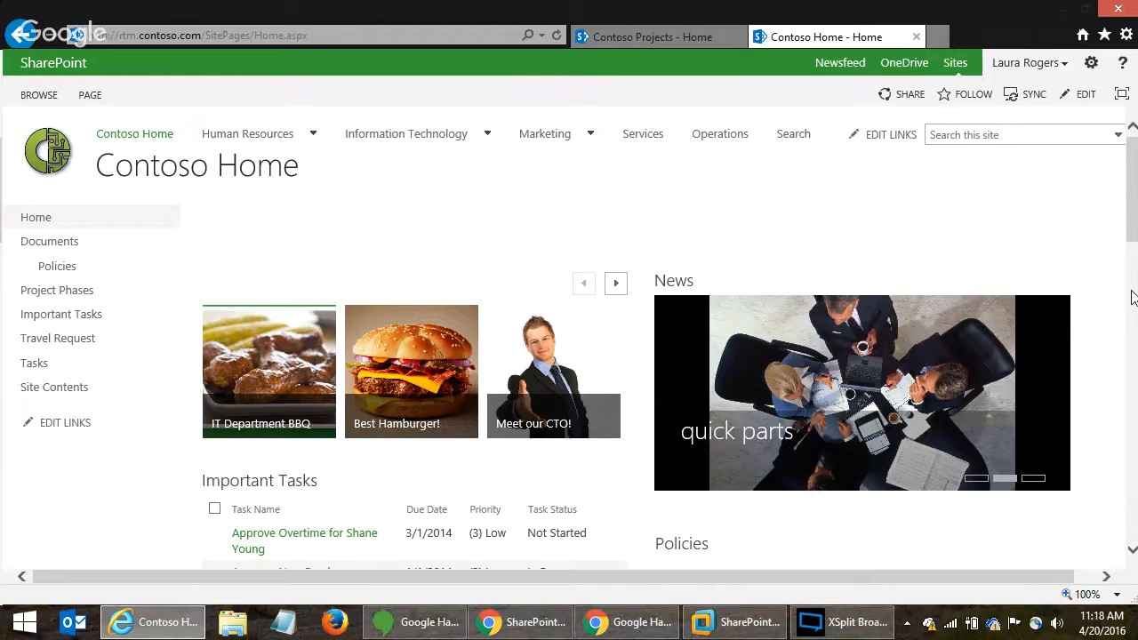
{"action": "left_click", "coordinate": [41, 389]}
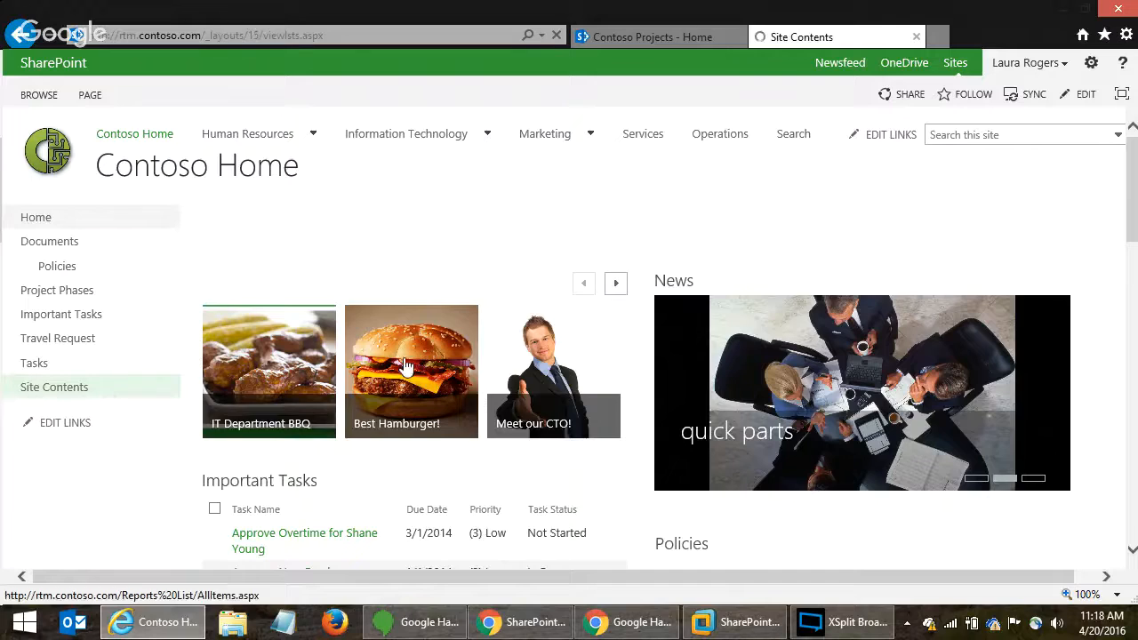
{"action": "left_click_drag", "start_coordinate": [1134, 203], "coordinate": [1133, 292]}
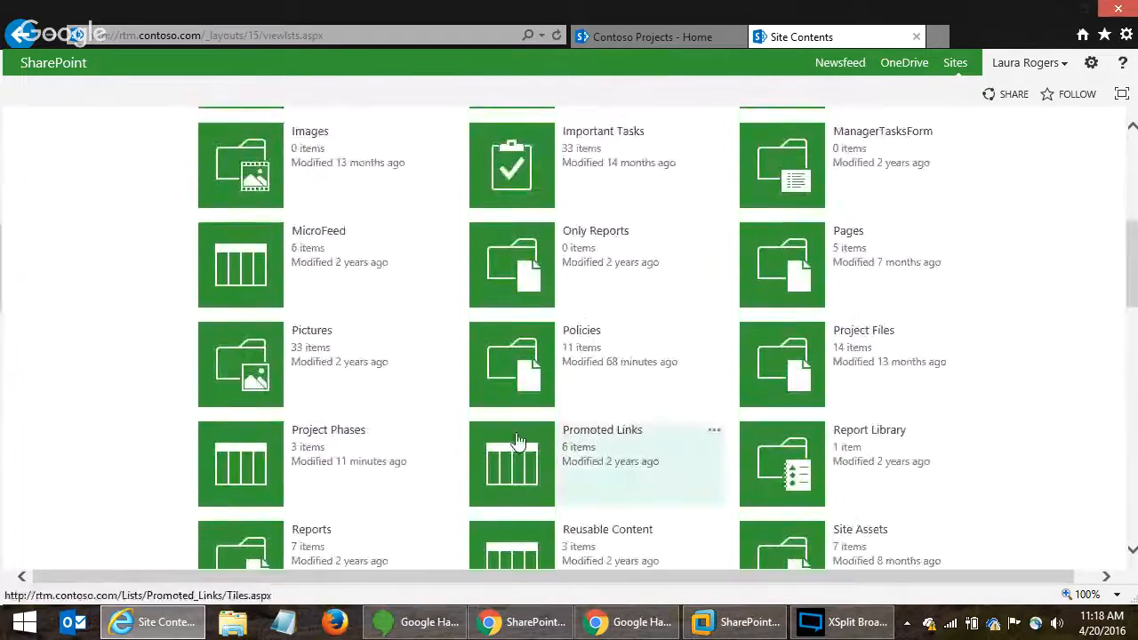
{"action": "left_click", "coordinate": [505, 456]}
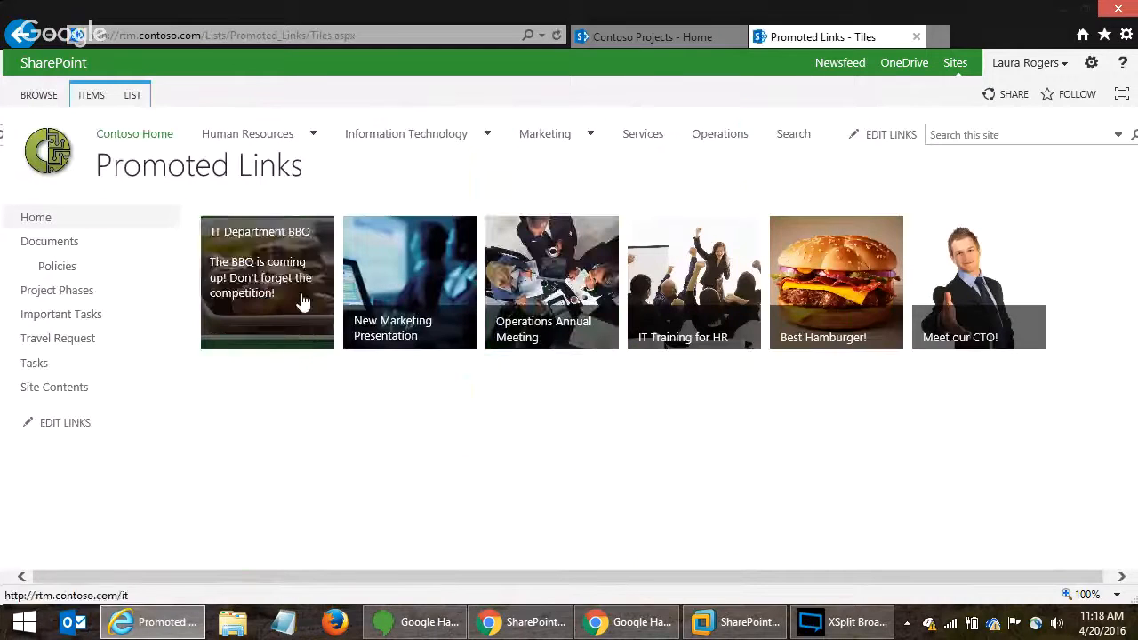
- Create a promoted link titled "Accounting Policies" with the copied Department.aspx?dept=accounting address as its link location
{"action": "left_click", "coordinate": [91, 94]}
{"action": "left_click", "coordinate": [26, 138]}
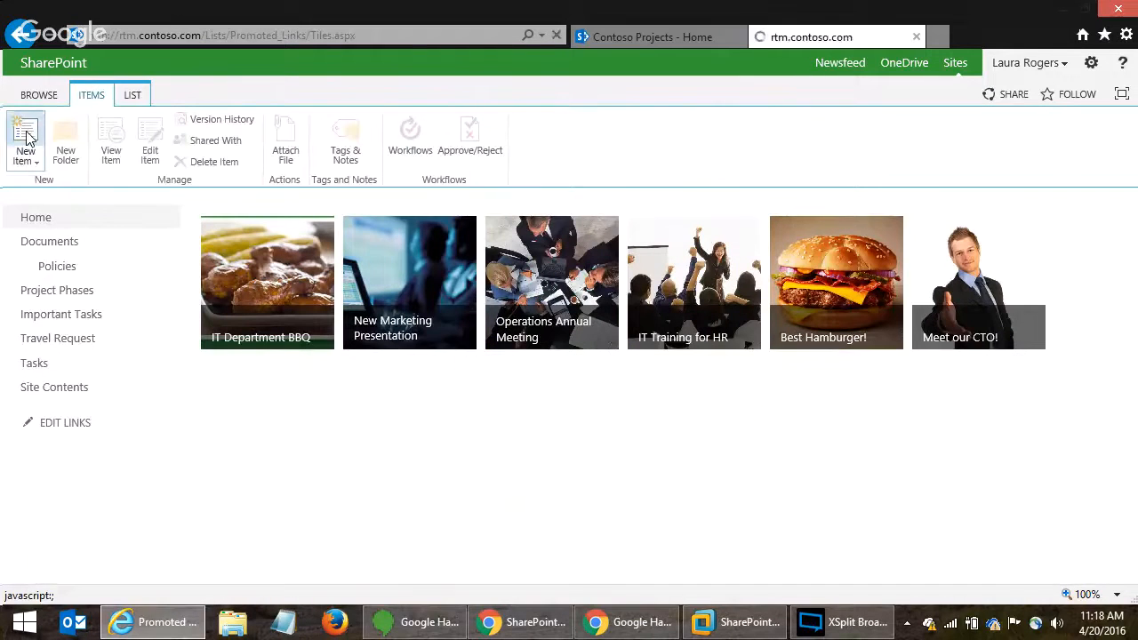
{"action": "type", "text": "Ac"}
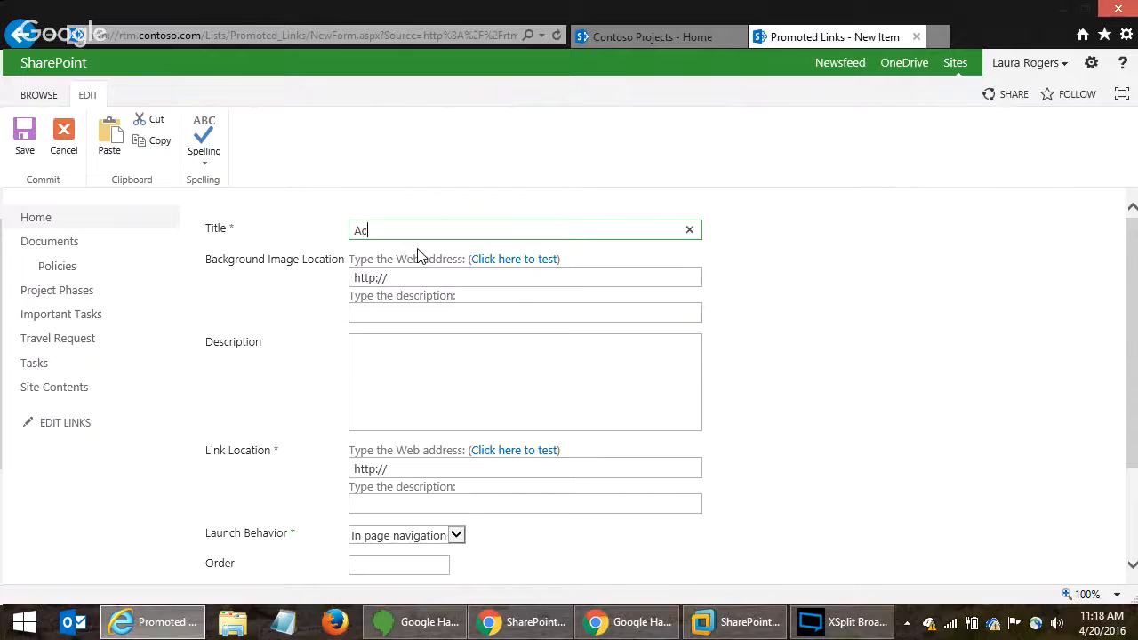
{"action": "type", "text": "counting Policies"}
{"action": "left_click", "coordinate": [408, 466]}
{"action": "key", "text": "ctrl+v"}
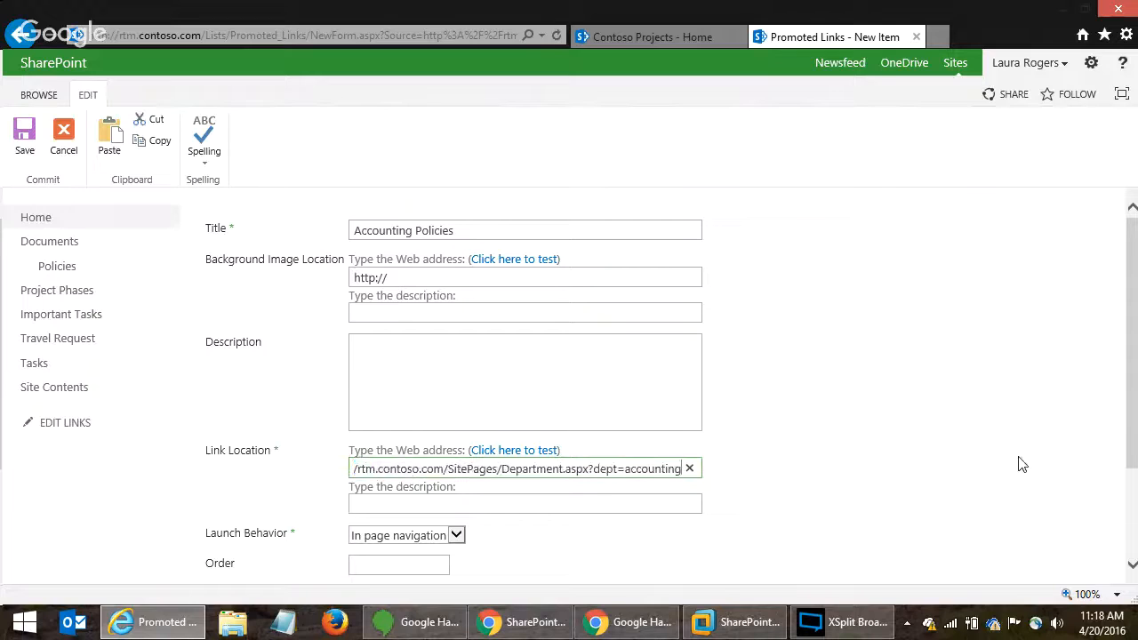
- Set the promoted link's Contoso Department to Accounting and save the item
{"action": "left_click_drag", "start_coordinate": [1130, 405], "coordinate": [1134, 494]}
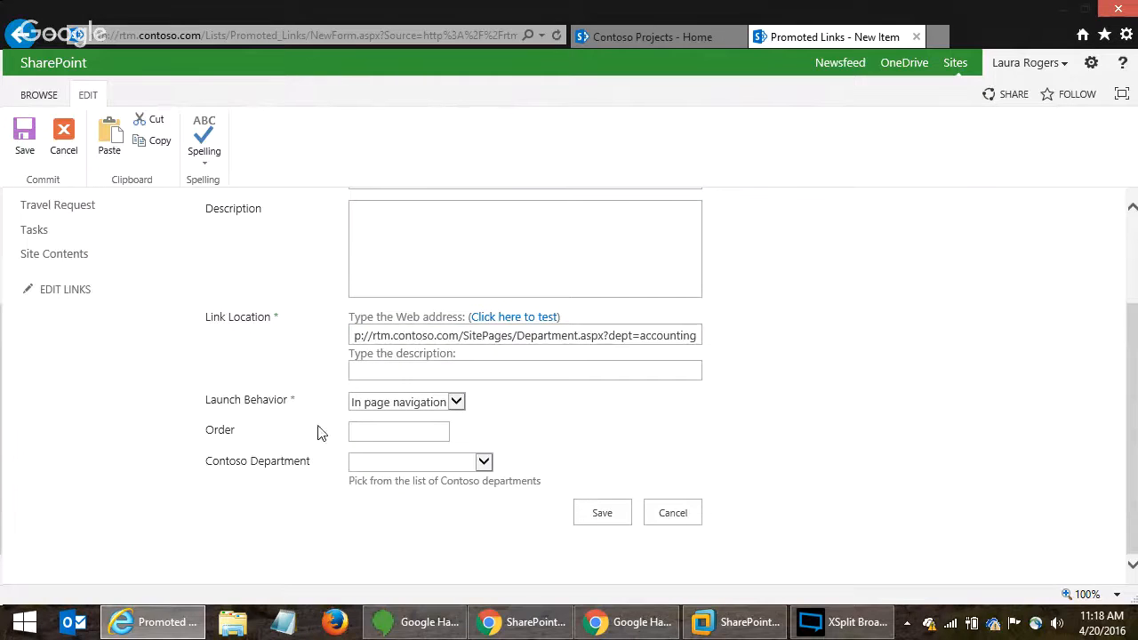
{"action": "left_click", "coordinate": [451, 464]}
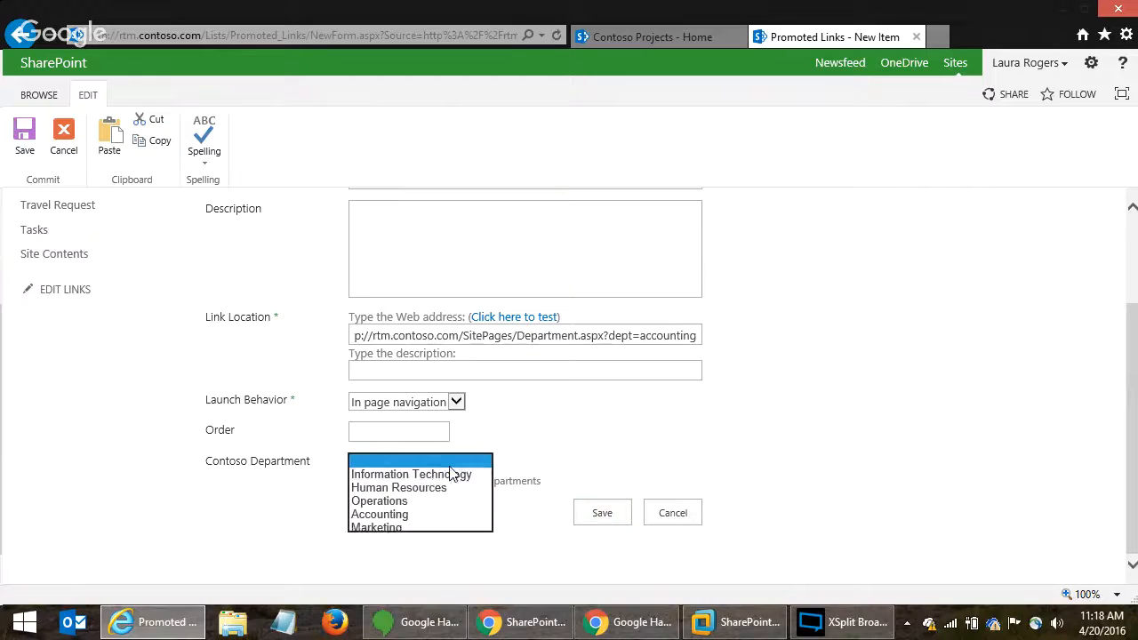
{"action": "left_click", "coordinate": [406, 514]}
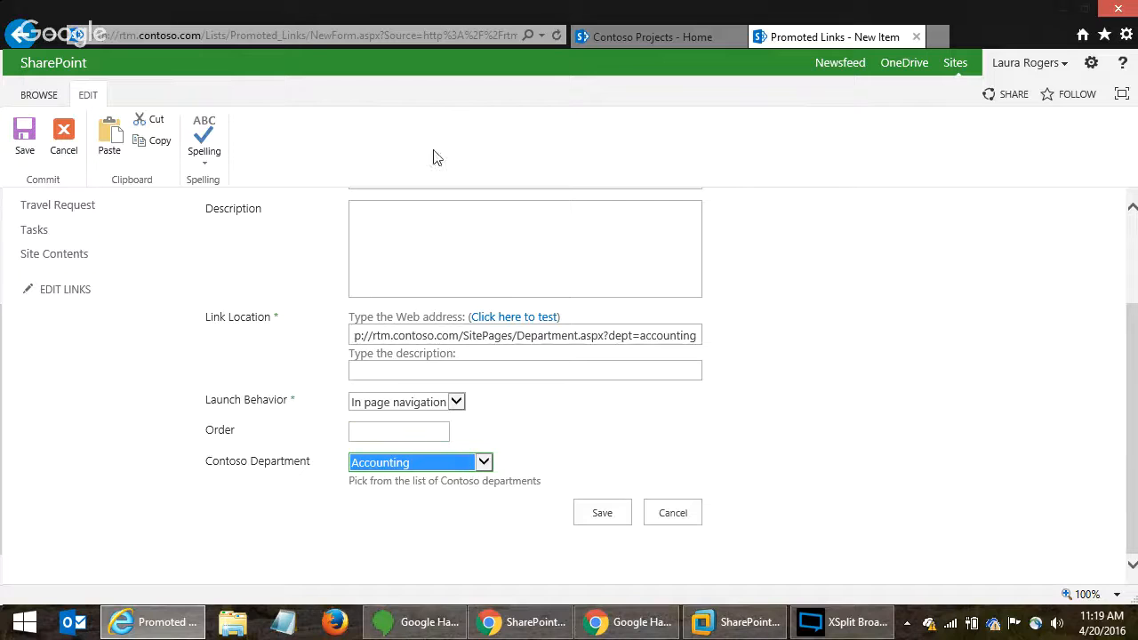
{"action": "left_click", "coordinate": [595, 512]}
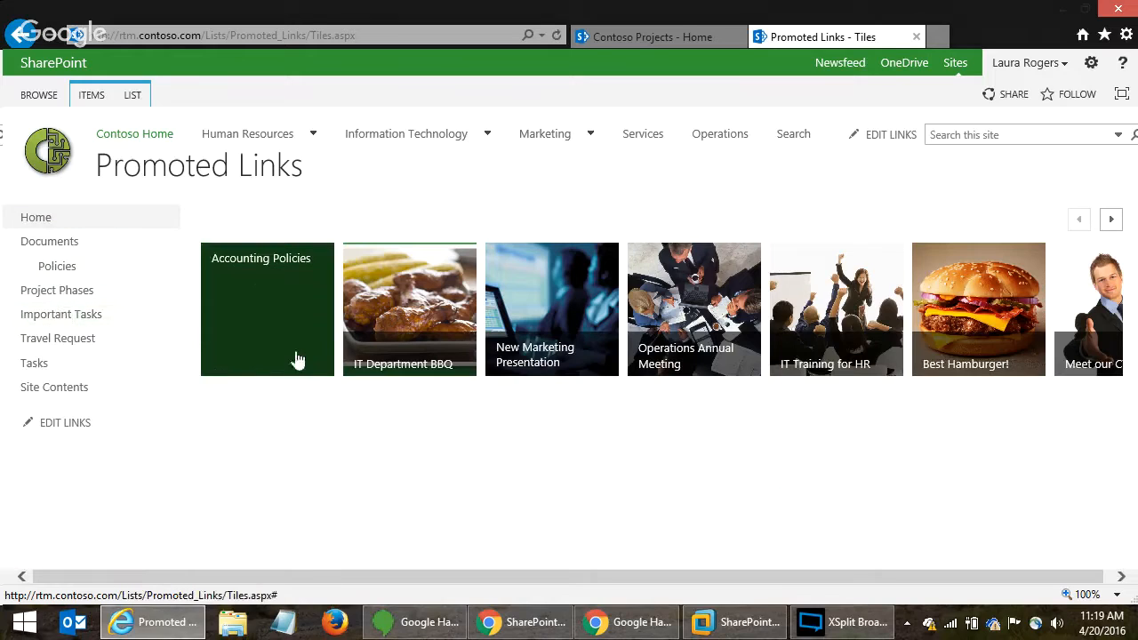
- Test the Accounting Policies tile, and load the Department page with the dept value changed to "information technology"
{"action": "left_click", "coordinate": [276, 313]}
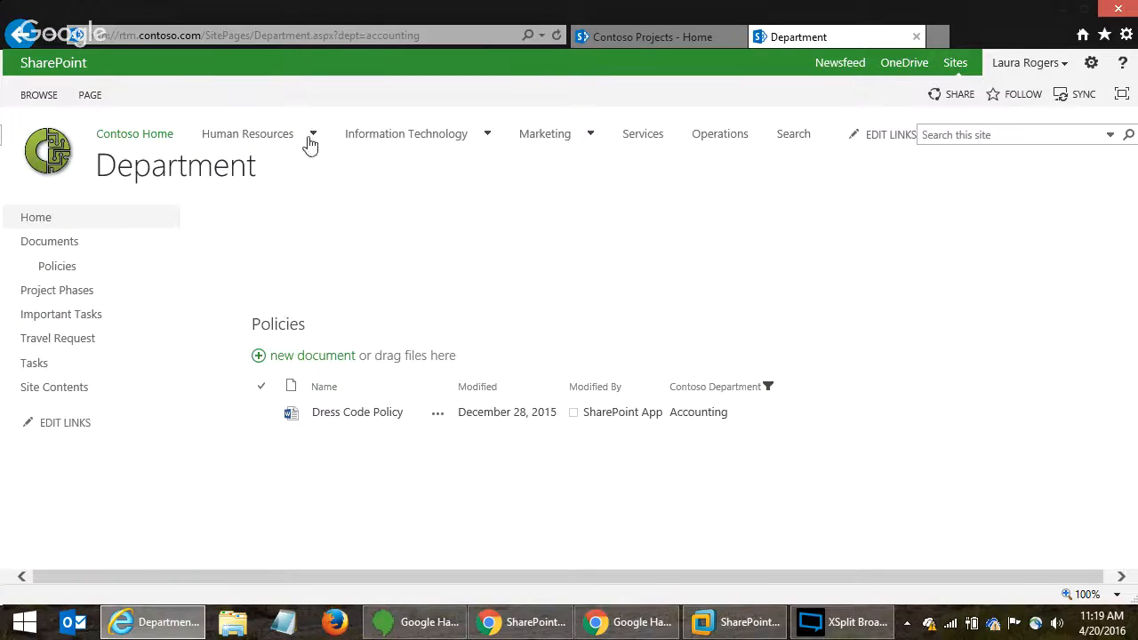
{"action": "left_click", "coordinate": [384, 36]}
{"action": "left_click_drag", "start_coordinate": [366, 35], "coordinate": [442, 32]}
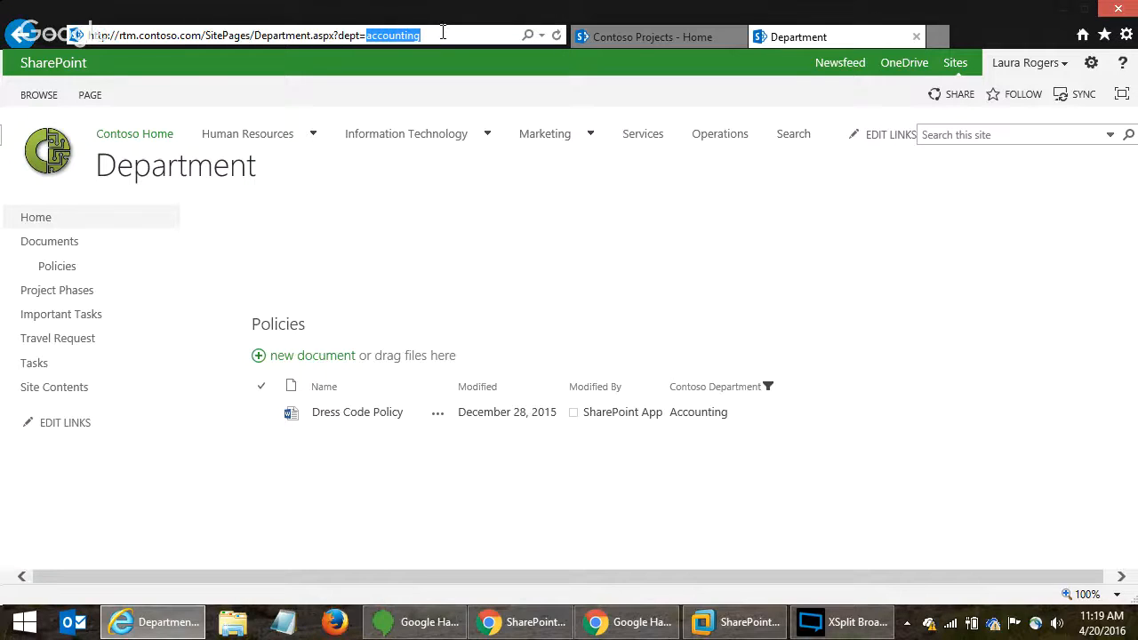
{"action": "type", "text": "i"}
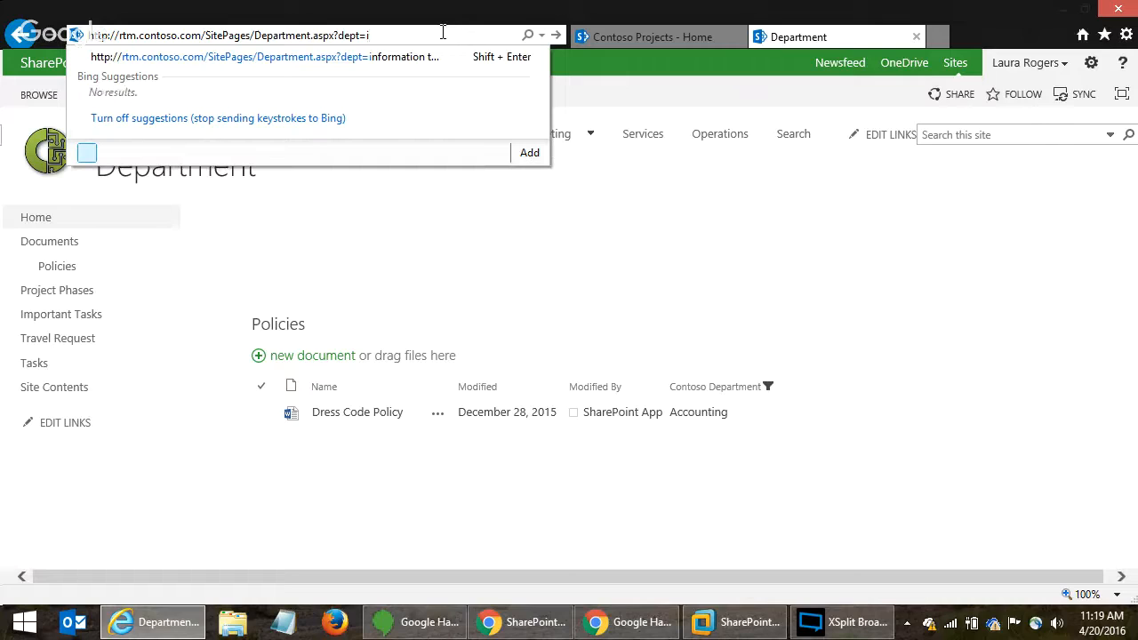
{"action": "left_click", "coordinate": [423, 56]}
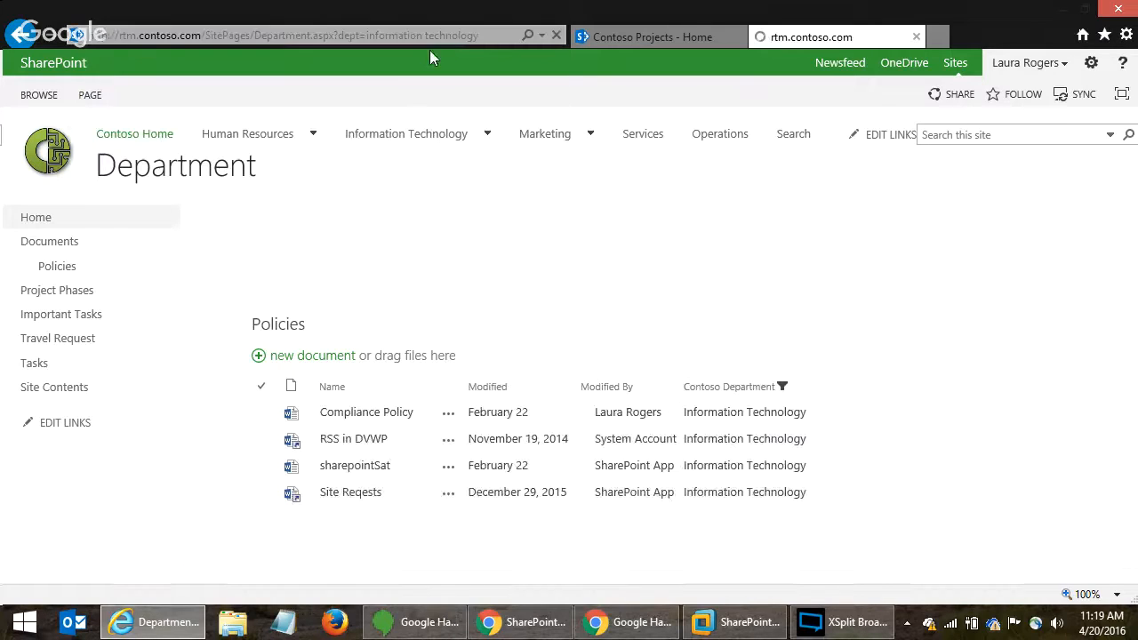
{"action": "left_click", "coordinate": [477, 35]}
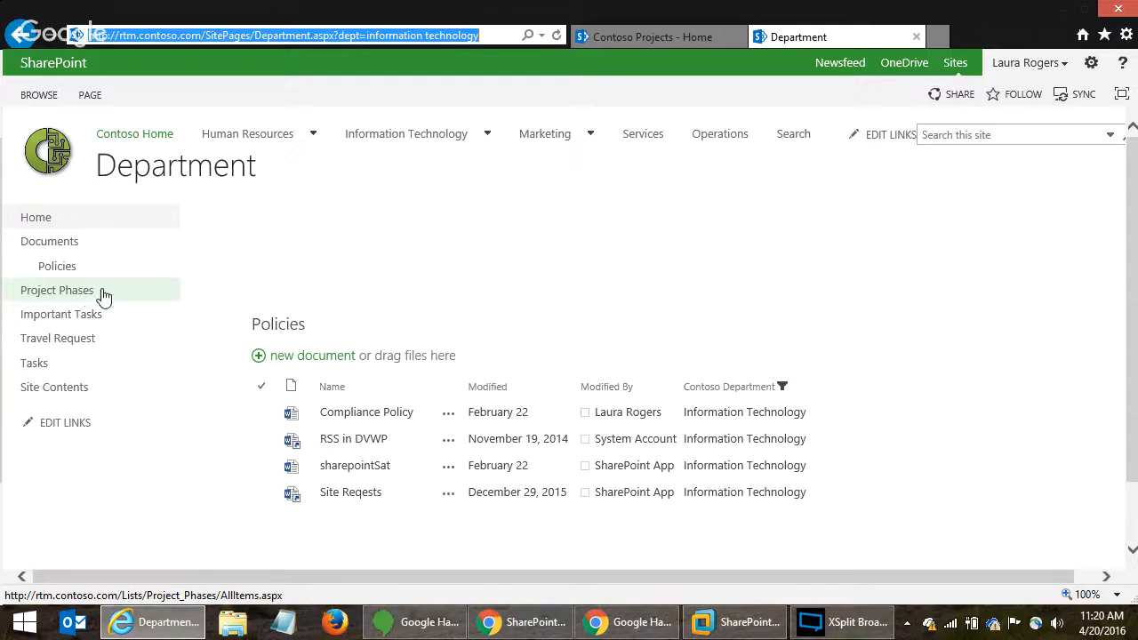
- Go to the Human Resources Onboarding Demo site and open its list of new hires in progress
{"action": "mouse_move", "coordinate": [235, 137]}
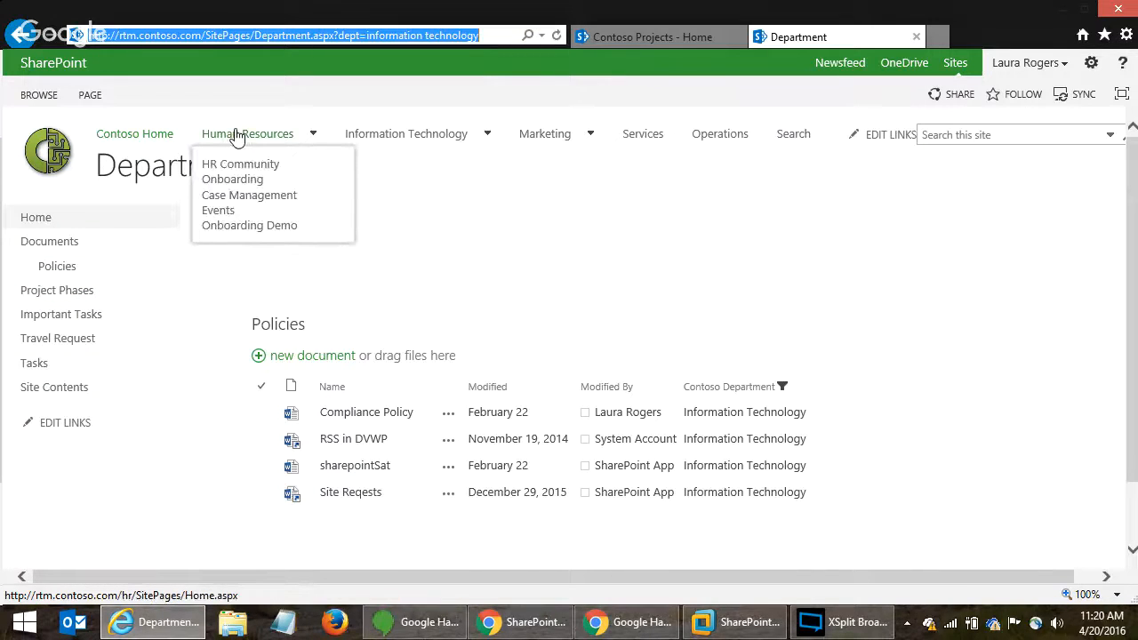
{"action": "left_click", "coordinate": [254, 233]}
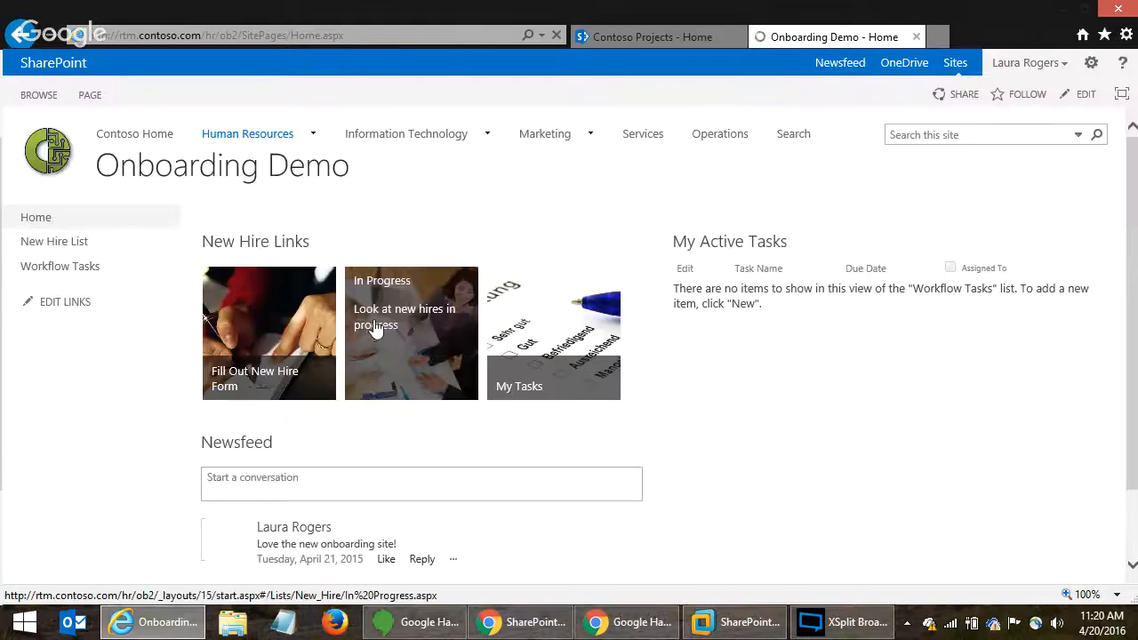
{"action": "left_click", "coordinate": [375, 329]}
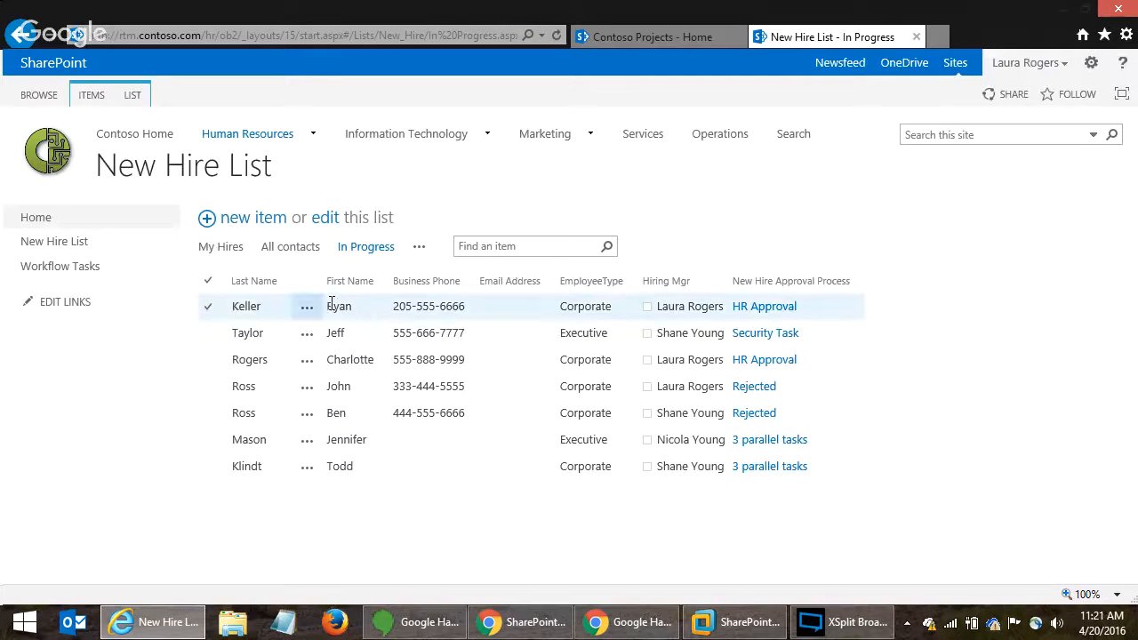
- Open the dashboard of the first new hire in the list and examine the hire parameter in its page address
{"action": "left_click", "coordinate": [306, 307]}
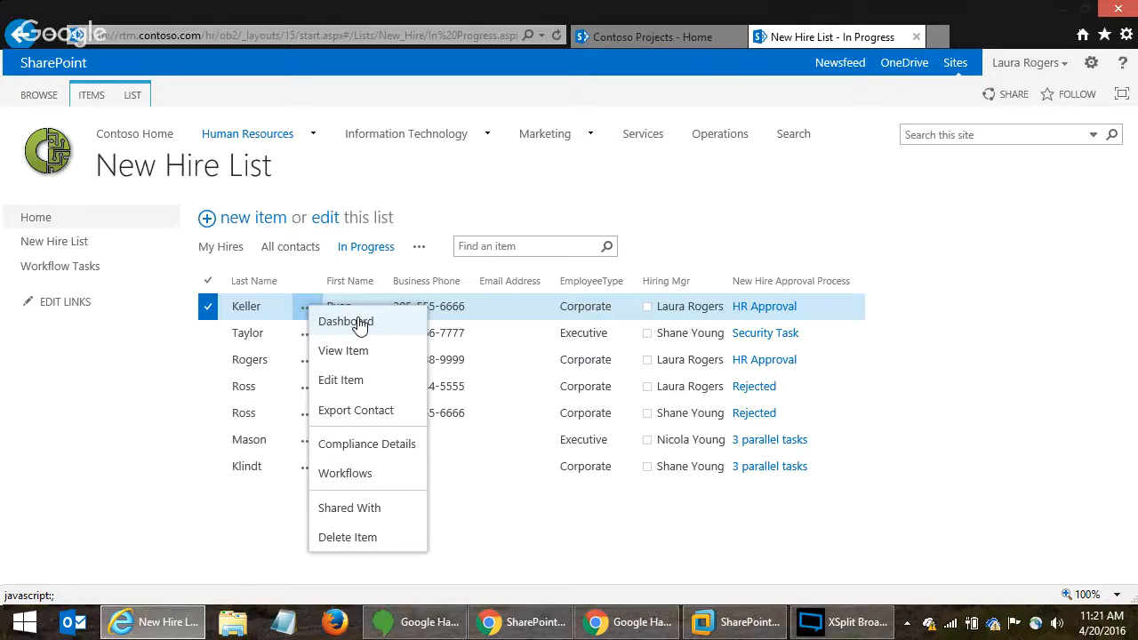
{"action": "left_click", "coordinate": [360, 325]}
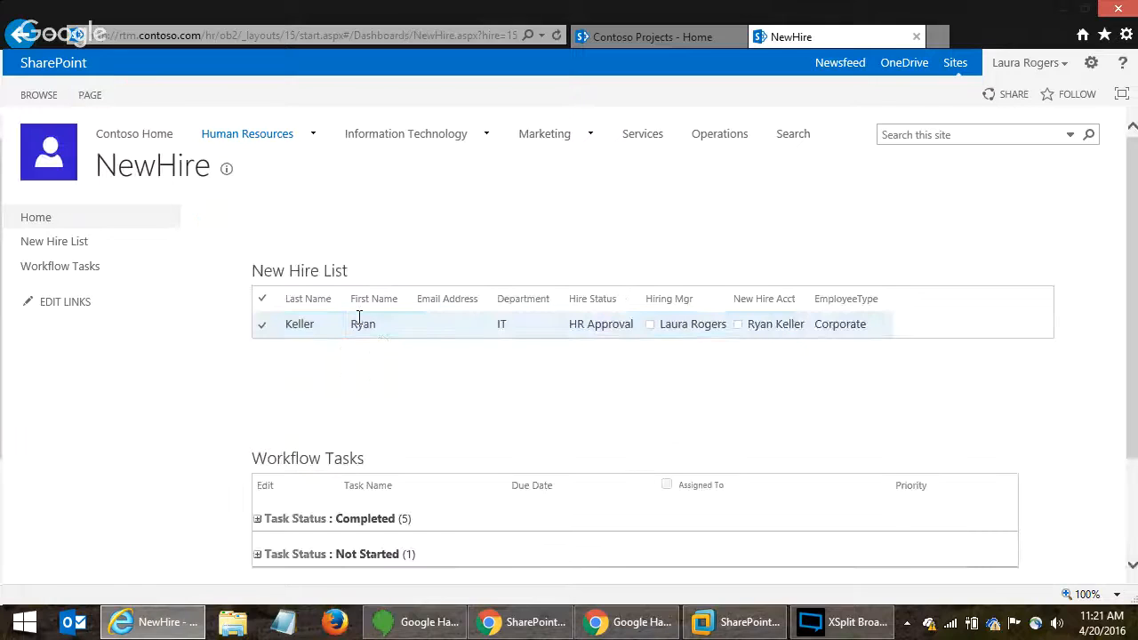
{"action": "left_click", "coordinate": [432, 35]}
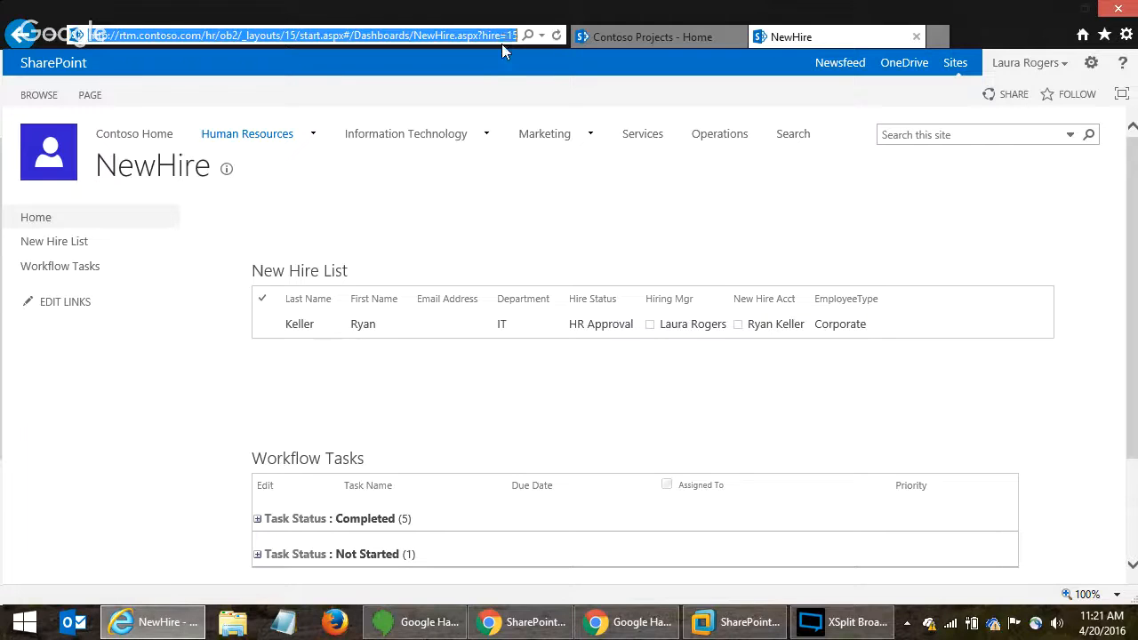
- Switch to the Contoso Projects site, look over the Projects list, and open the Project View page
{"action": "left_click", "coordinate": [671, 33]}
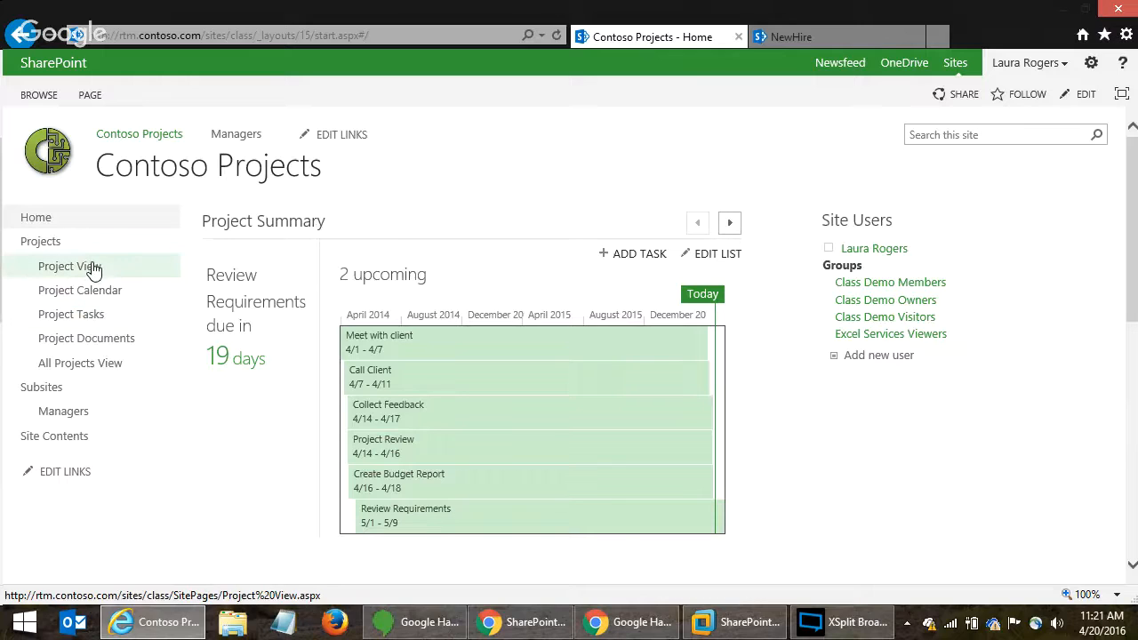
{"action": "left_click", "coordinate": [46, 245]}
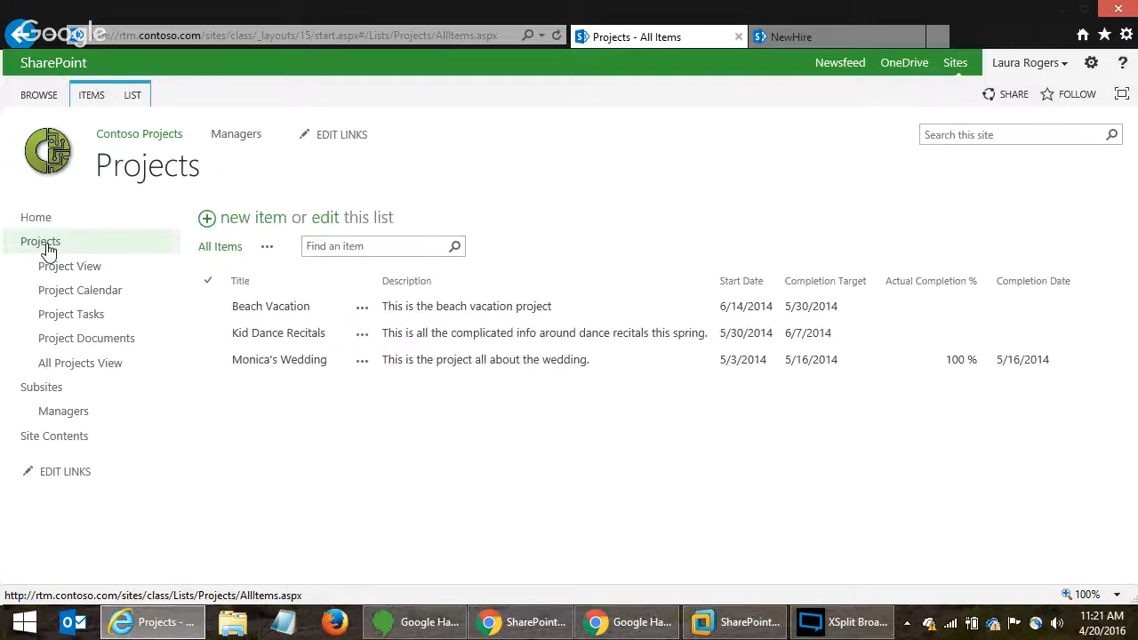
{"action": "left_click", "coordinate": [617, 313]}
{"action": "left_click", "coordinate": [86, 269]}
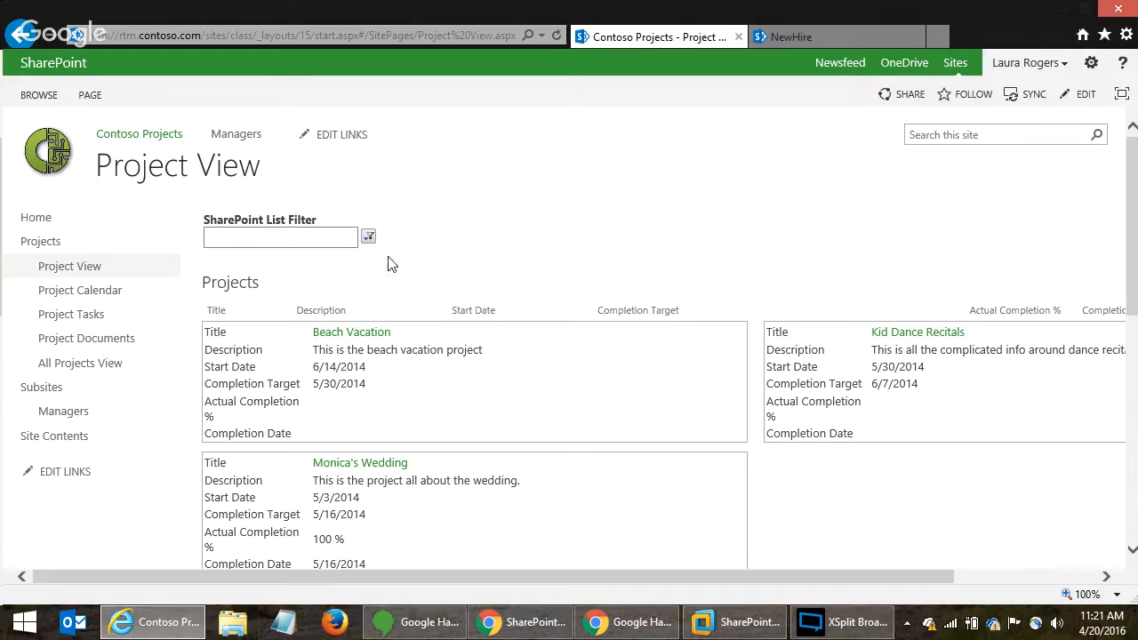
- Filter the Project View page by Kid Dance Recitals with the SharePoint List Filter and review the filtered web parts
{"action": "left_click", "coordinate": [369, 240]}
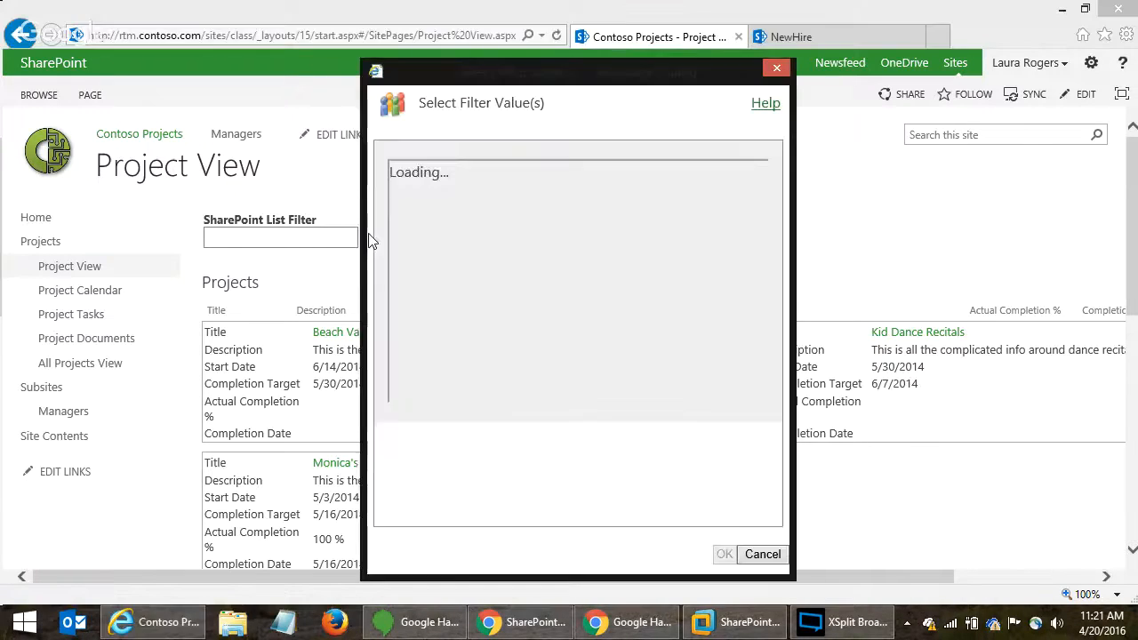
{"action": "left_click", "coordinate": [401, 197]}
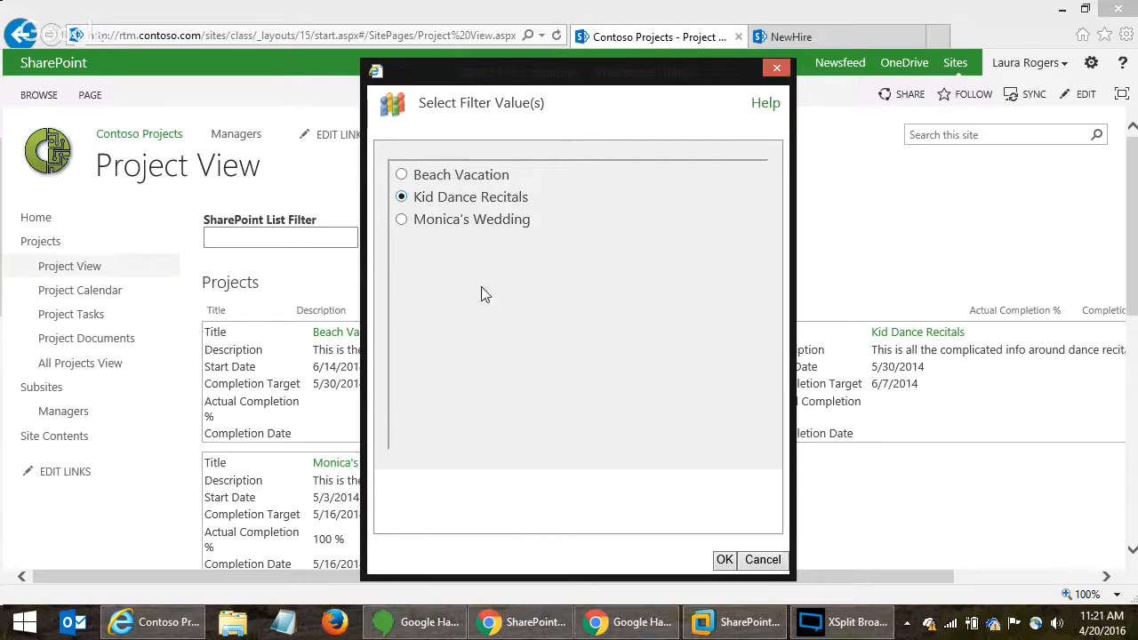
{"action": "left_click", "coordinate": [724, 560]}
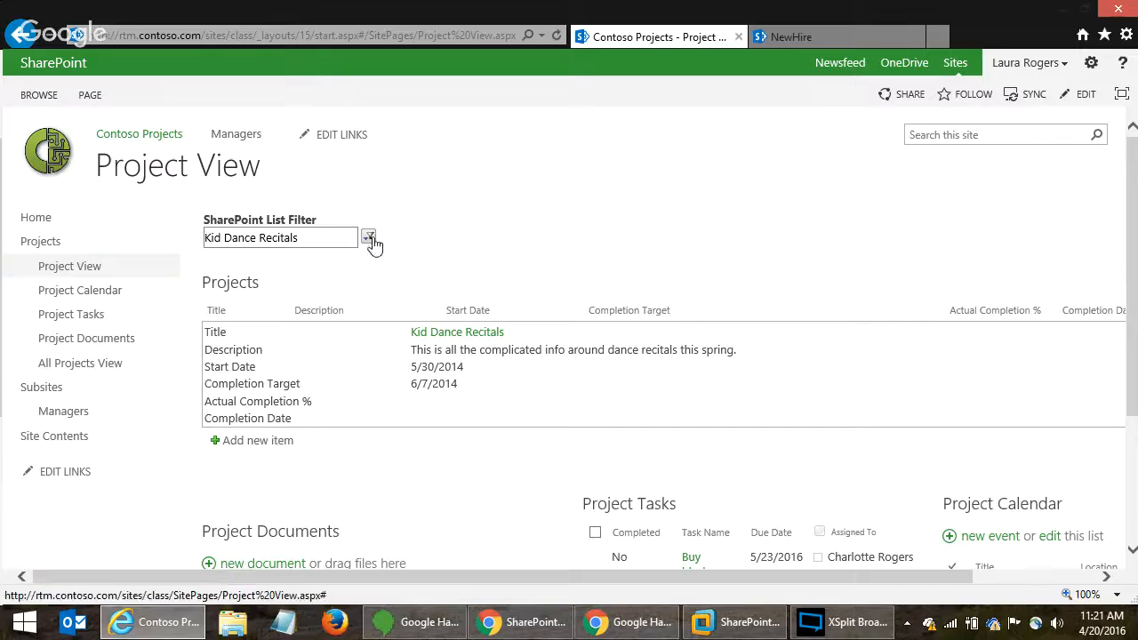
{"action": "mouse_move", "coordinate": [1131, 296]}
{"action": "left_mouse_down"}
{"action": "mouse_move", "coordinate": [1129, 458]}
{"action": "mouse_move", "coordinate": [1134, 302]}
{"action": "left_mouse_up"}
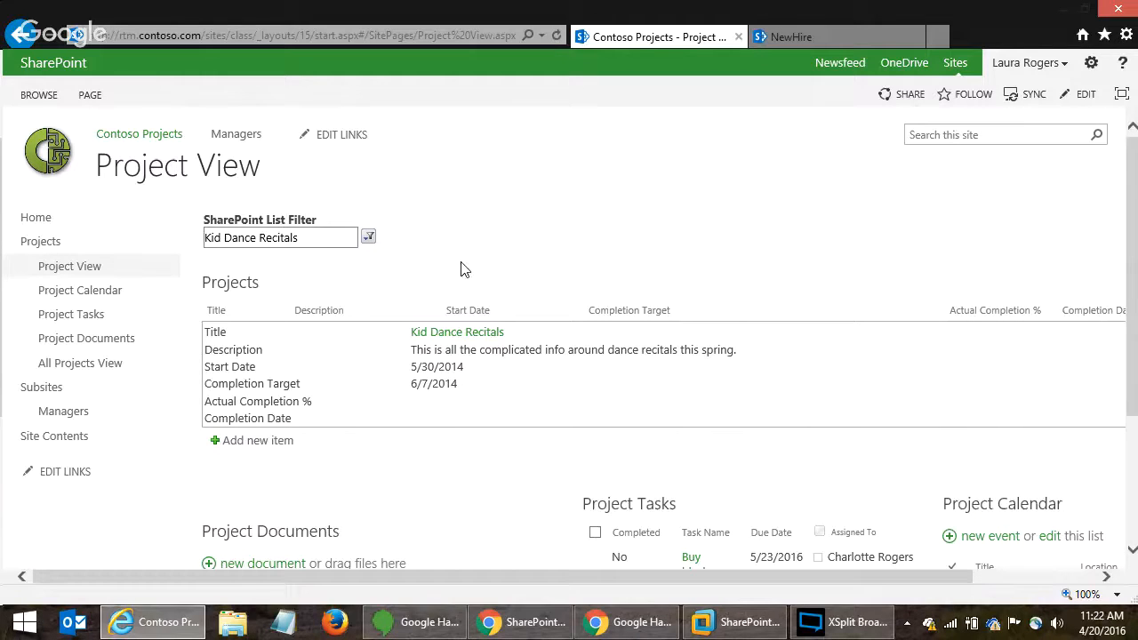
{"action": "left_click", "coordinate": [243, 237]}
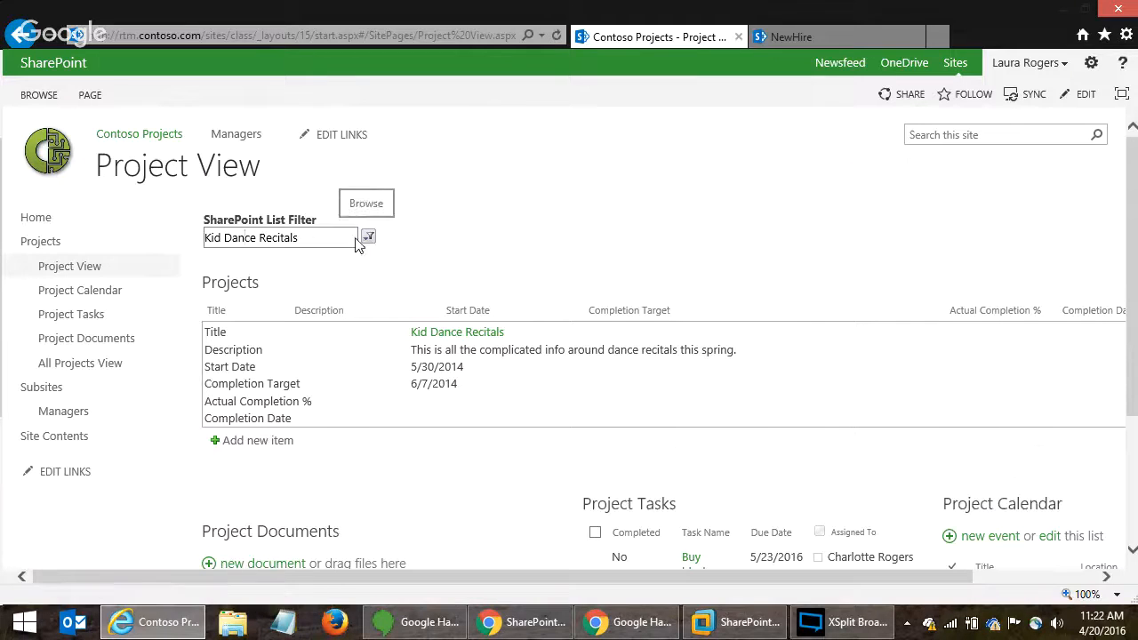
- Revisit the Projects list and open the Site Pages library from the site contents
{"action": "left_click", "coordinate": [57, 242]}
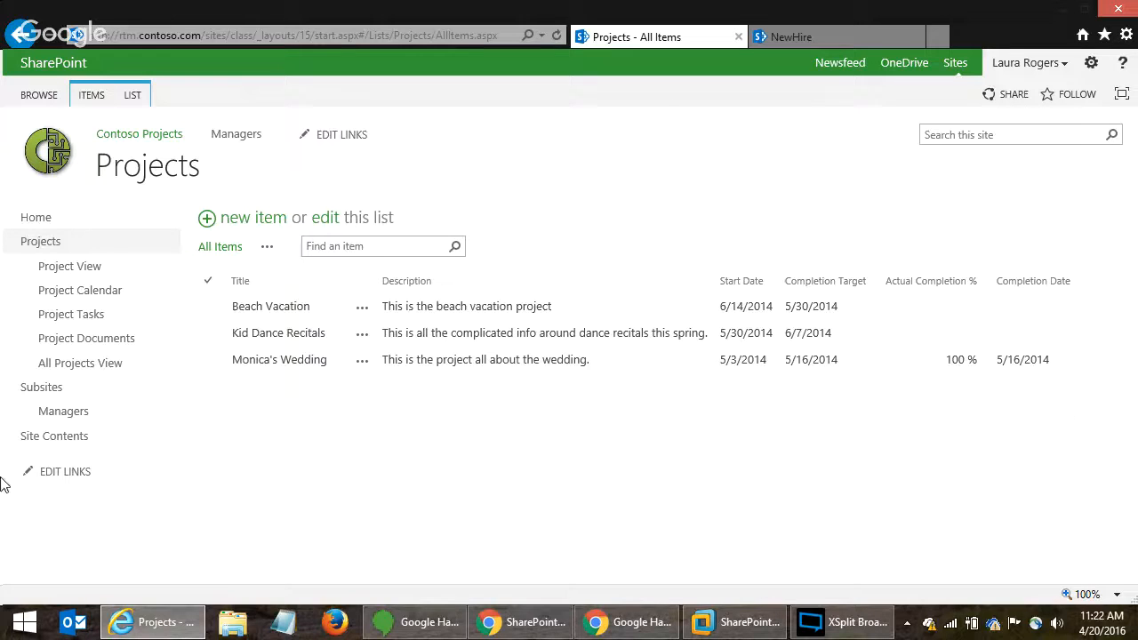
{"action": "left_click", "coordinate": [29, 438]}
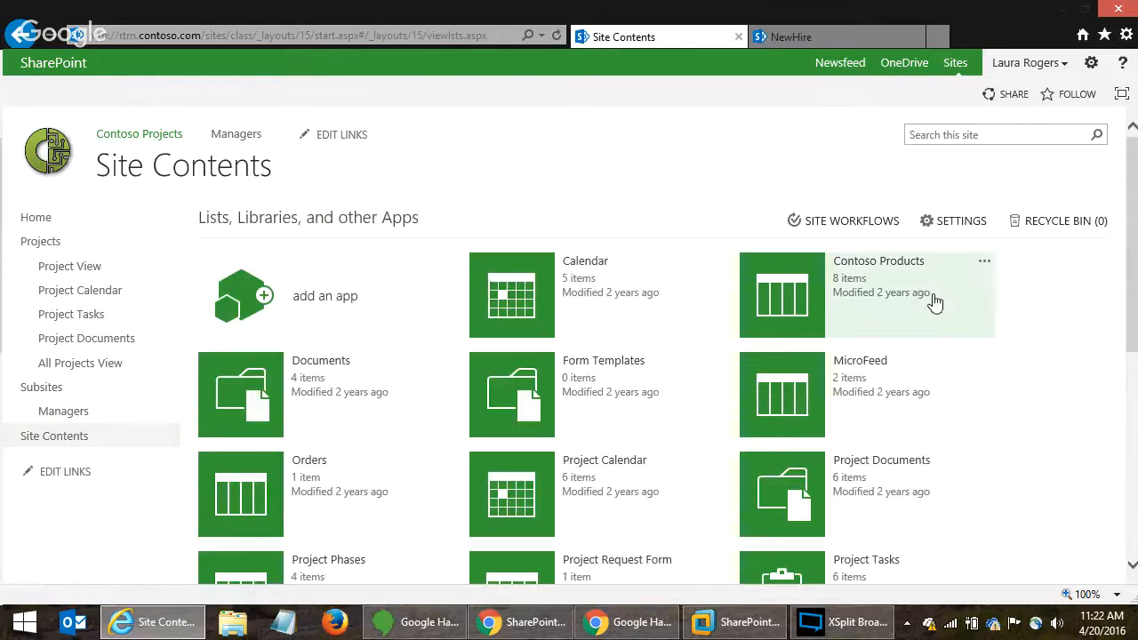
{"action": "scroll", "coordinate": [1133, 367], "scroll_direction": "down", "scroll_amount": 5}
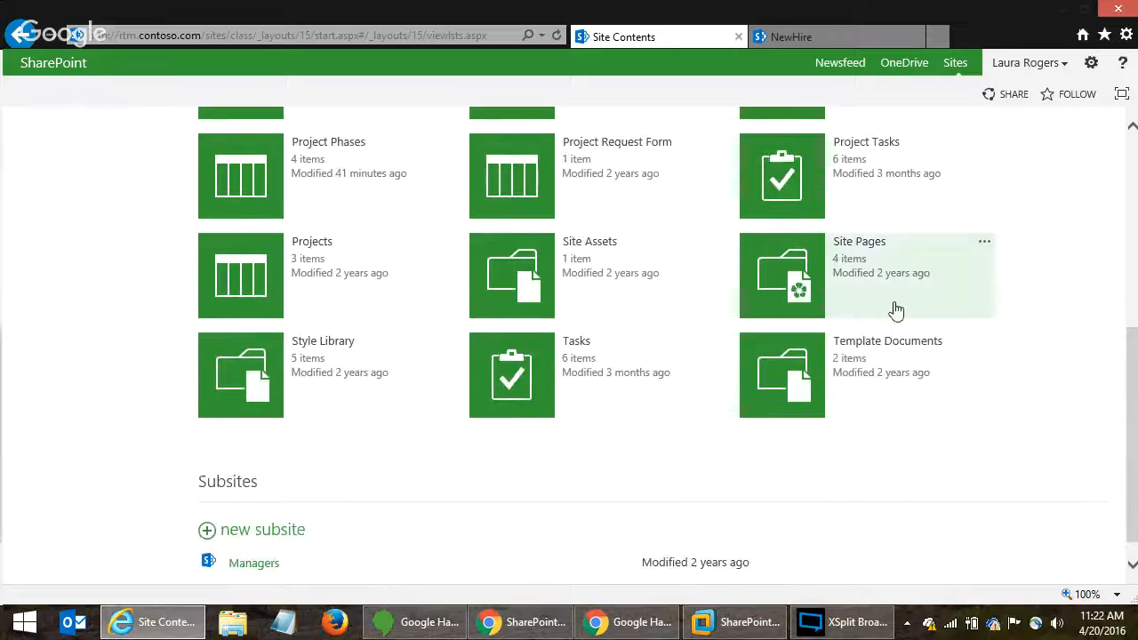
{"action": "left_click", "coordinate": [785, 272]}
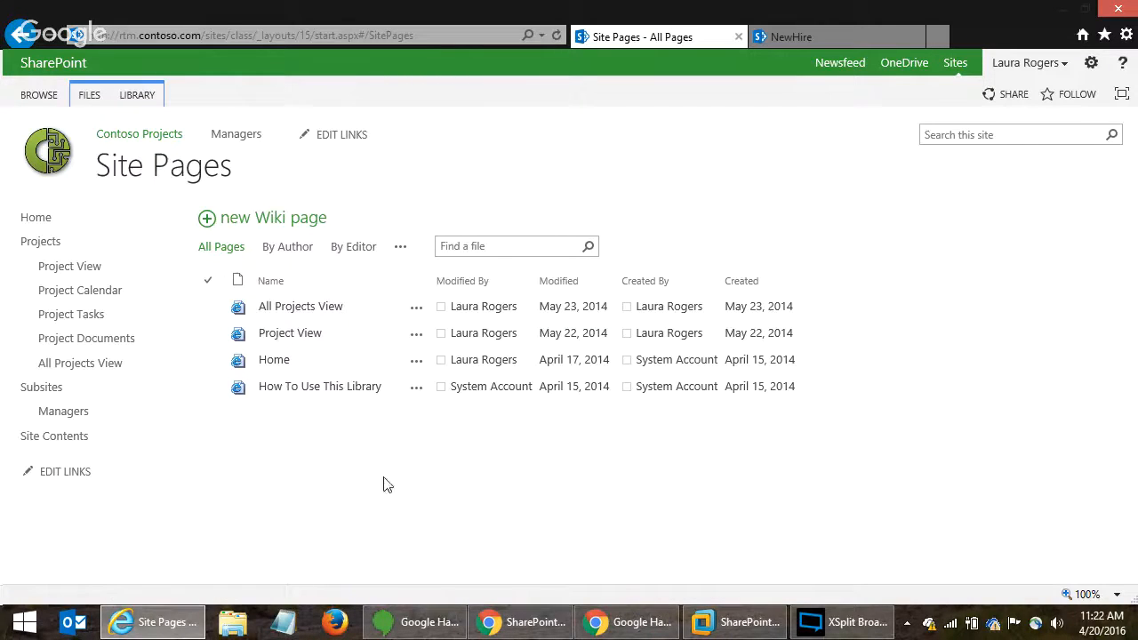
- Create a web part page named "projectquery" in Site Pages with the Header, Footer, 3 Columns layout
{"action": "left_click", "coordinate": [89, 95]}
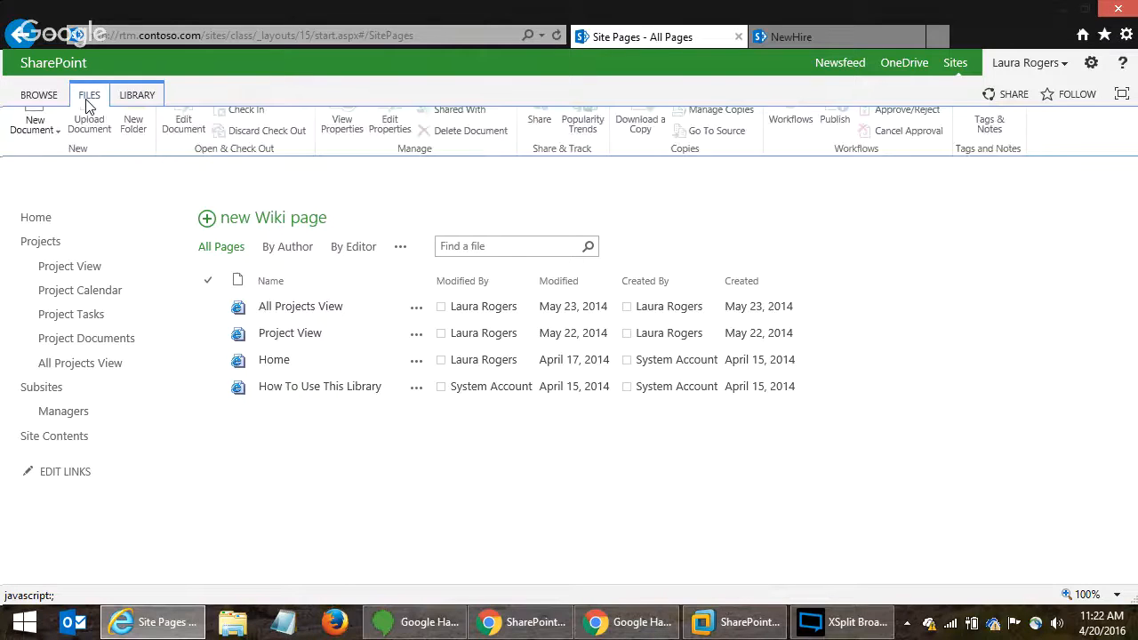
{"action": "left_click", "coordinate": [35, 151]}
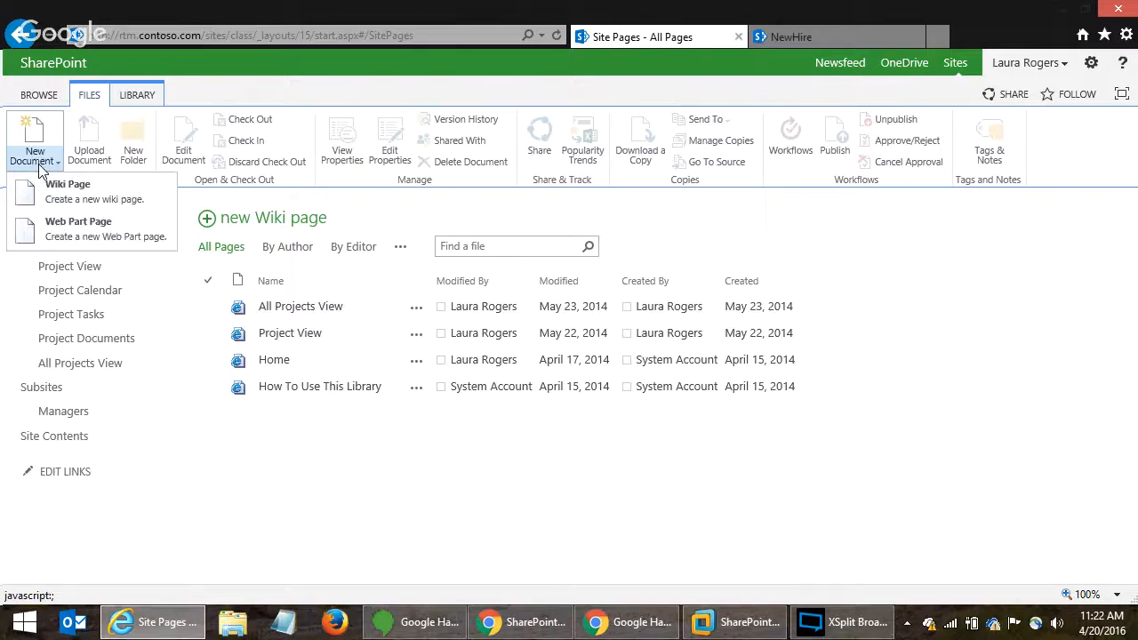
{"action": "left_click", "coordinate": [79, 224]}
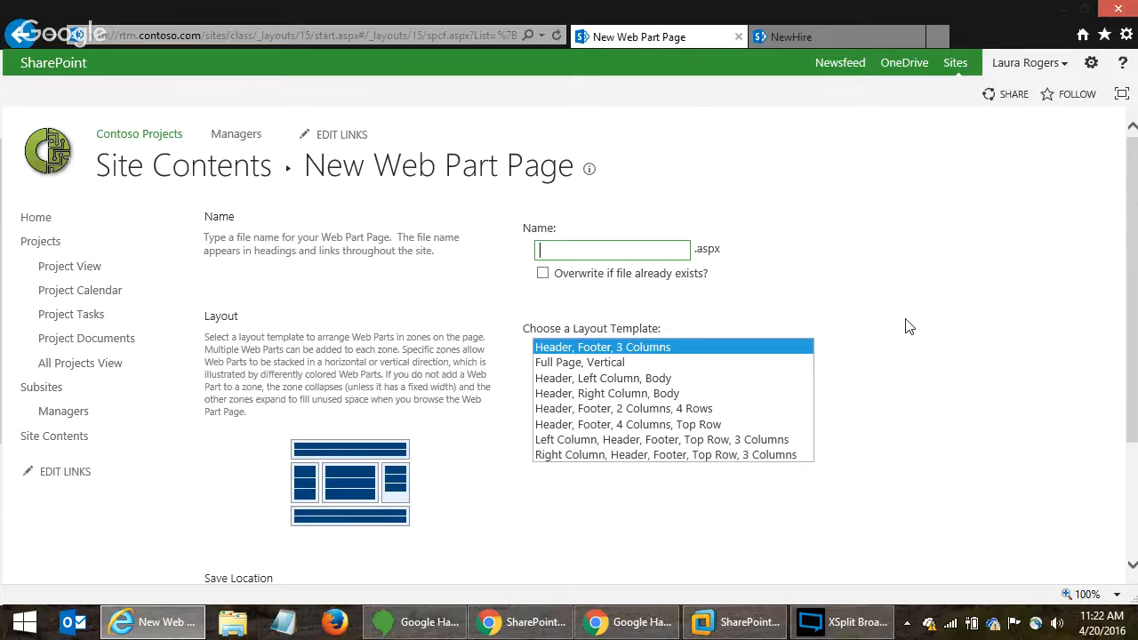
{"action": "left_click", "coordinate": [643, 247]}
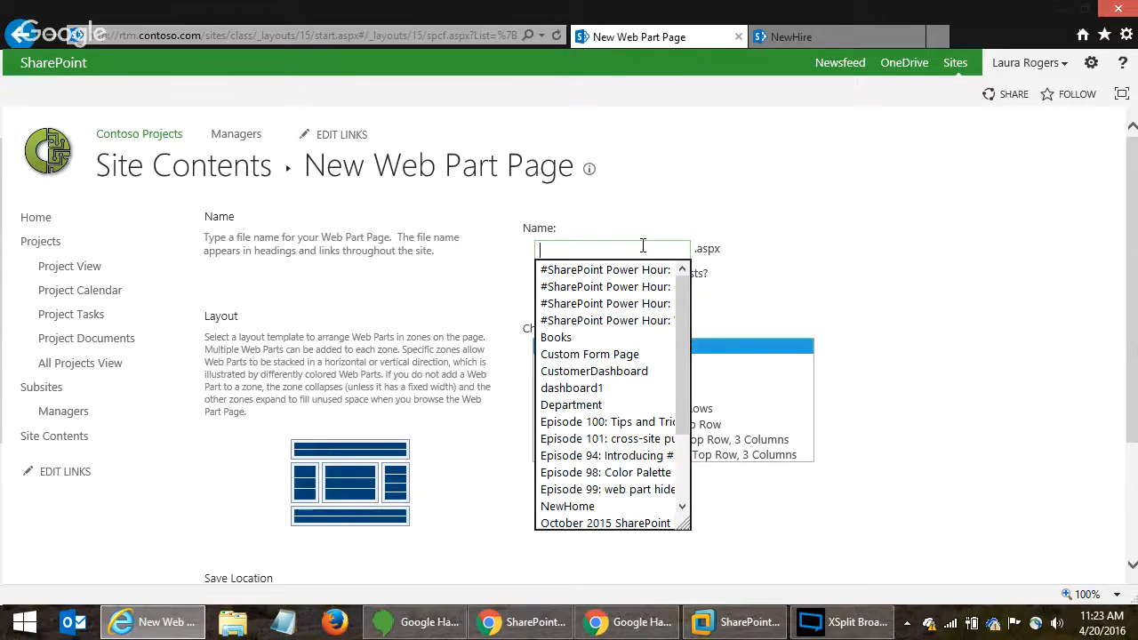
{"action": "type", "text": "projectquery"}
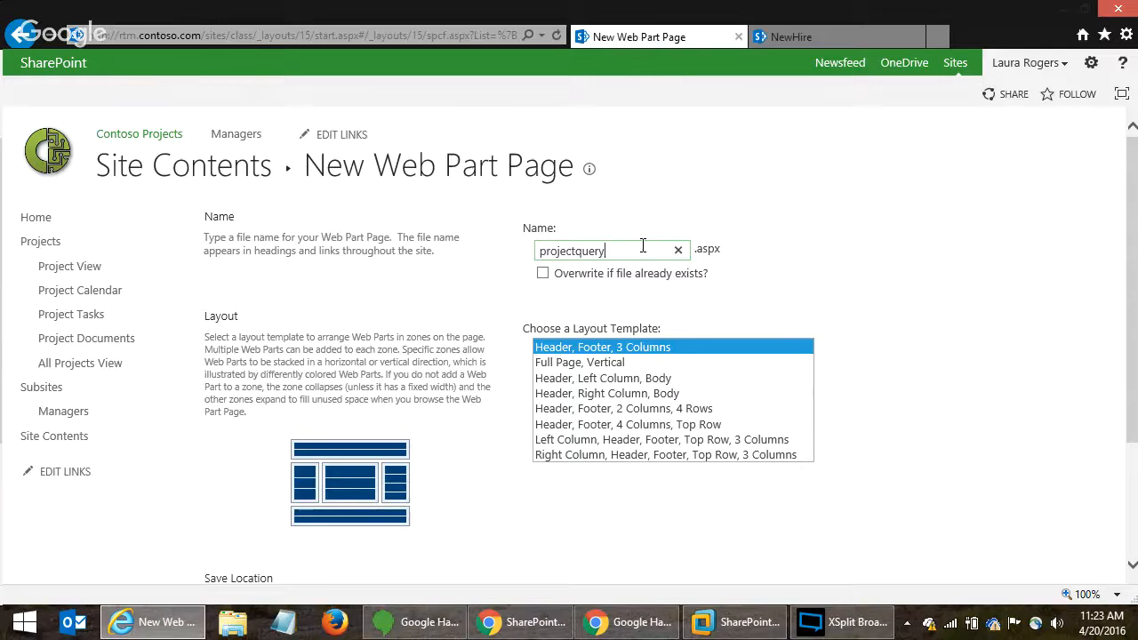
{"action": "scroll", "coordinate": [957, 474], "scroll_direction": "down", "scroll_amount": 3}
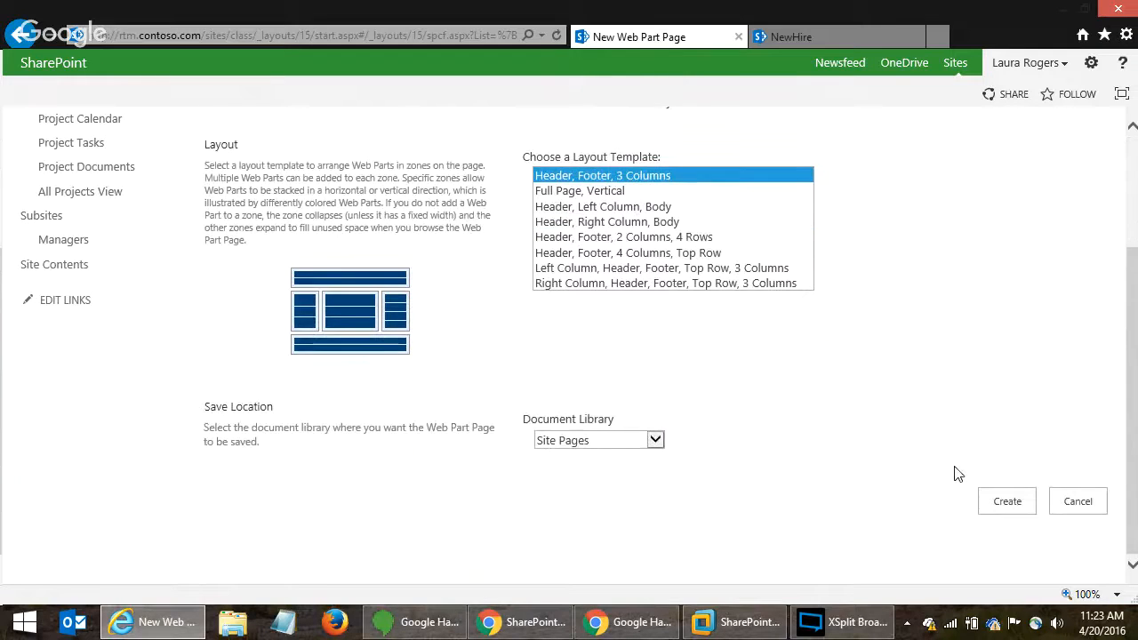
{"action": "left_click", "coordinate": [1009, 504]}
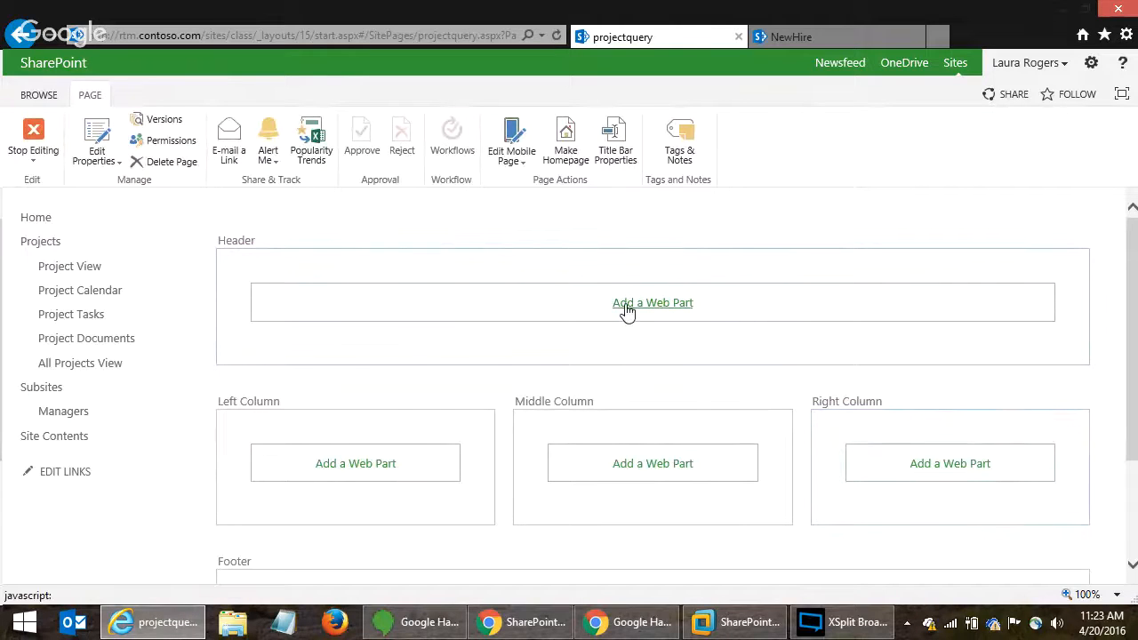
- Add the Project Tasks web part to the page's Header zone
{"action": "left_click", "coordinate": [627, 305]}
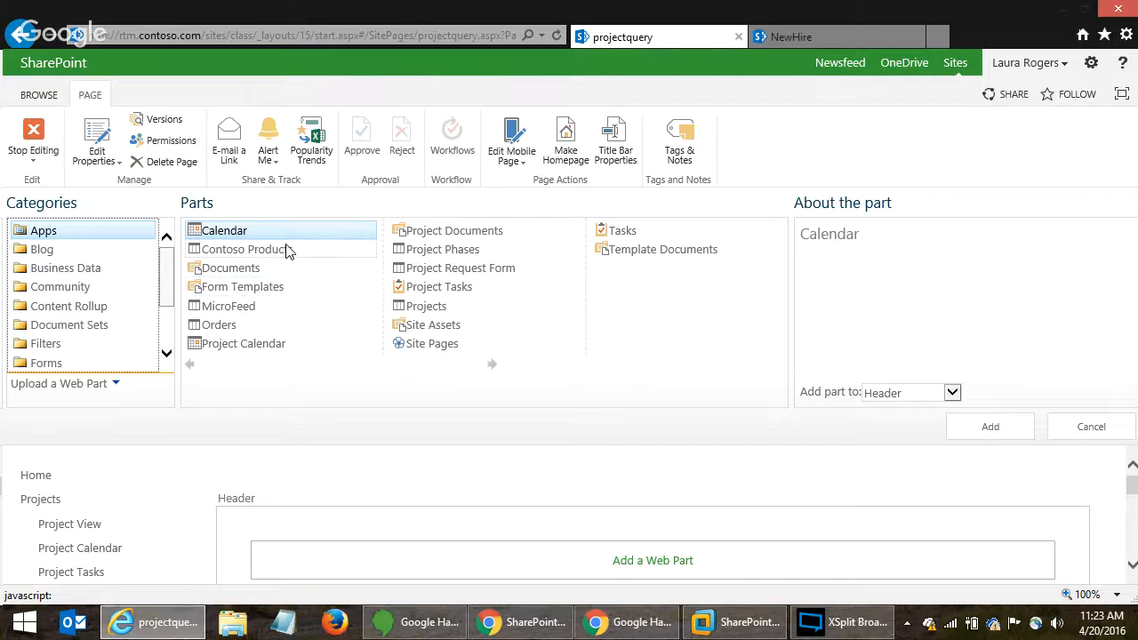
{"action": "left_click", "coordinate": [441, 252]}
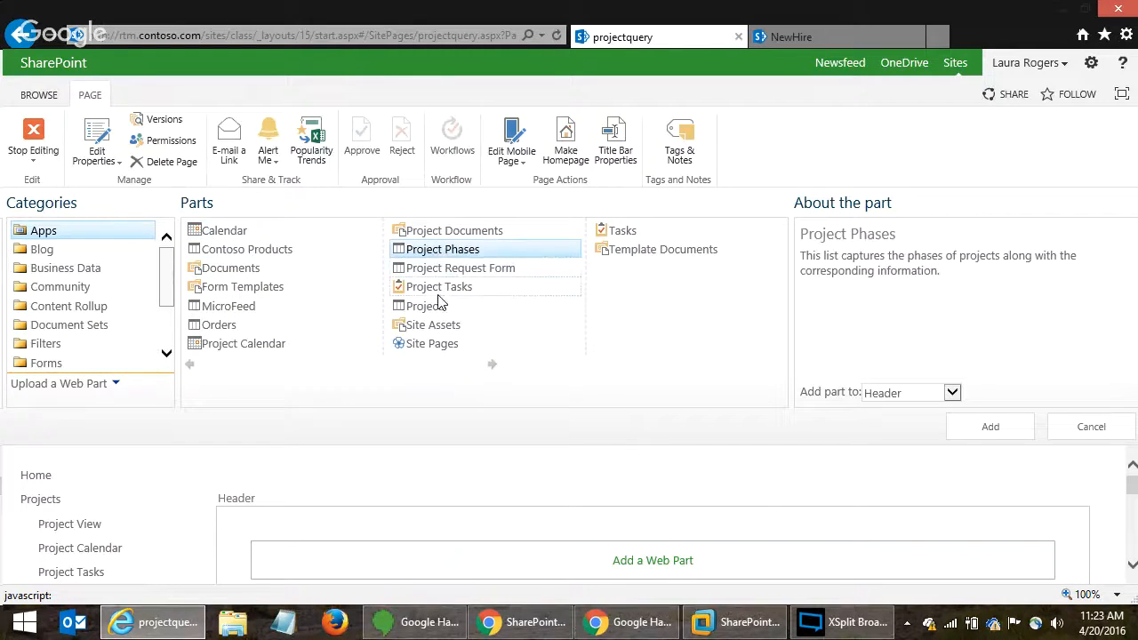
{"action": "left_click", "coordinate": [447, 289]}
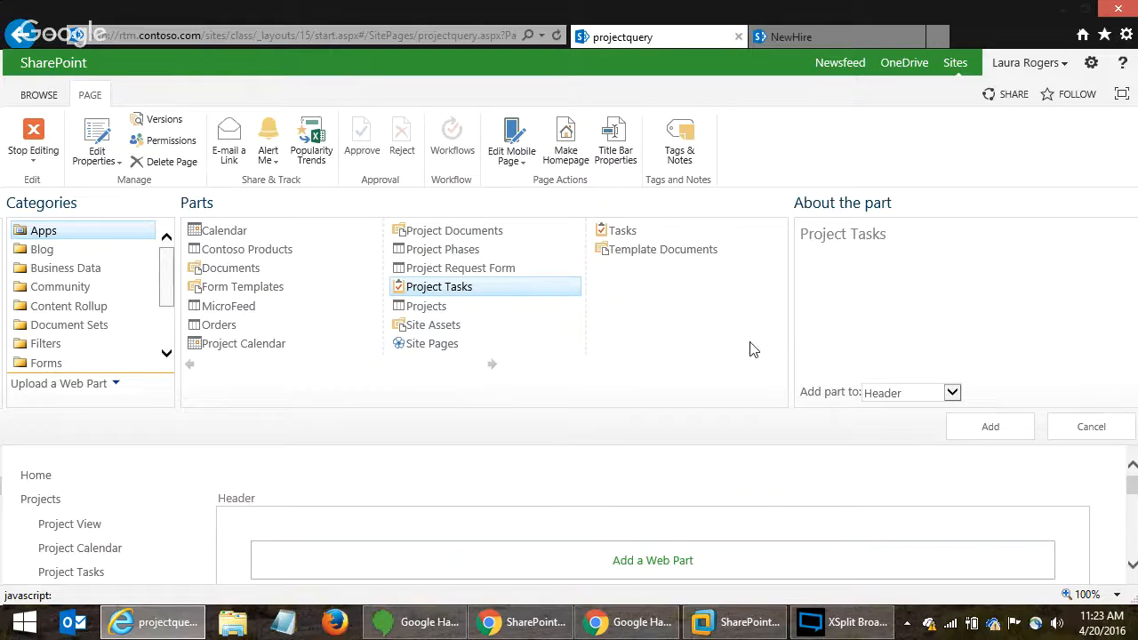
{"action": "left_click", "coordinate": [990, 428]}
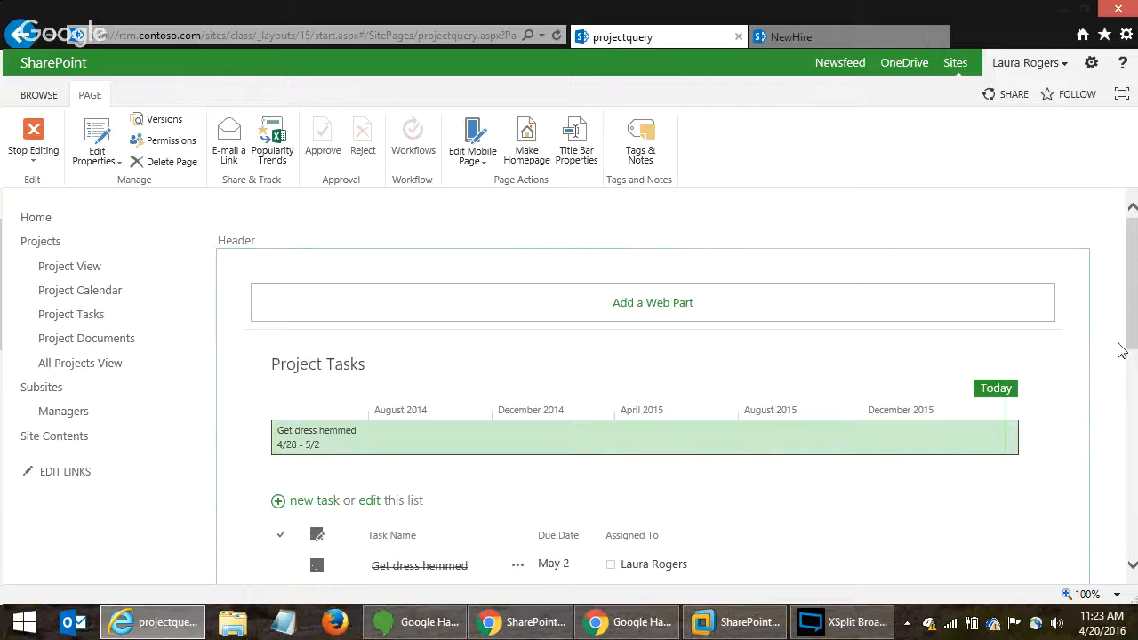
- Delete the Project Tasks web part from the Header zone
{"action": "left_click_drag", "start_coordinate": [1121, 343], "coordinate": [1108, 457]}
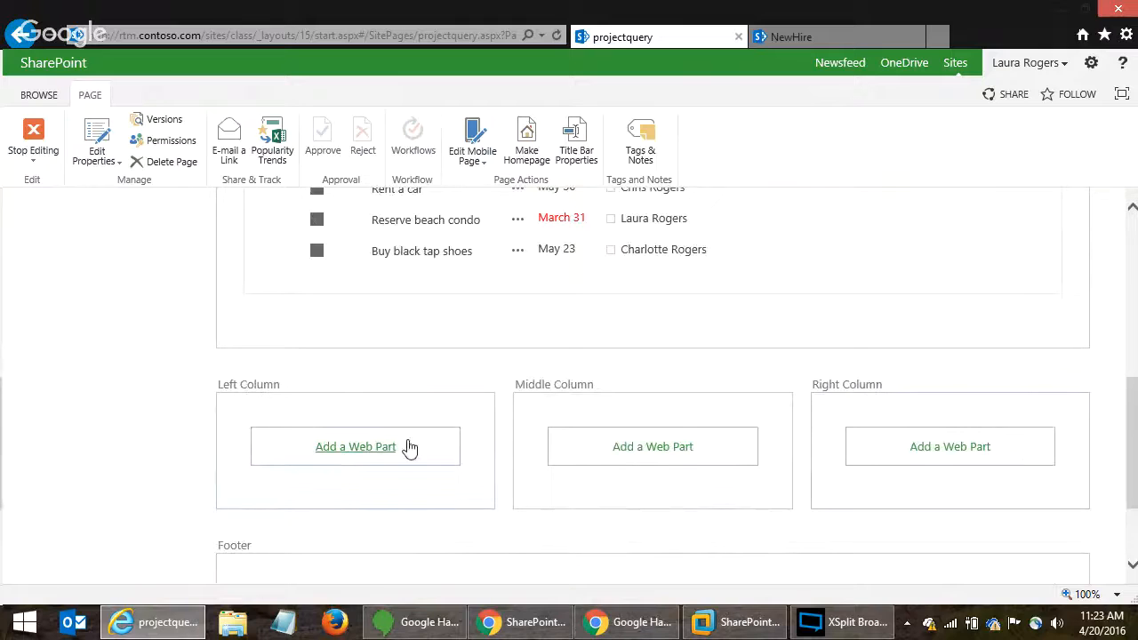
{"action": "scroll", "coordinate": [1085, 307], "scroll_direction": "up", "scroll_amount": 4}
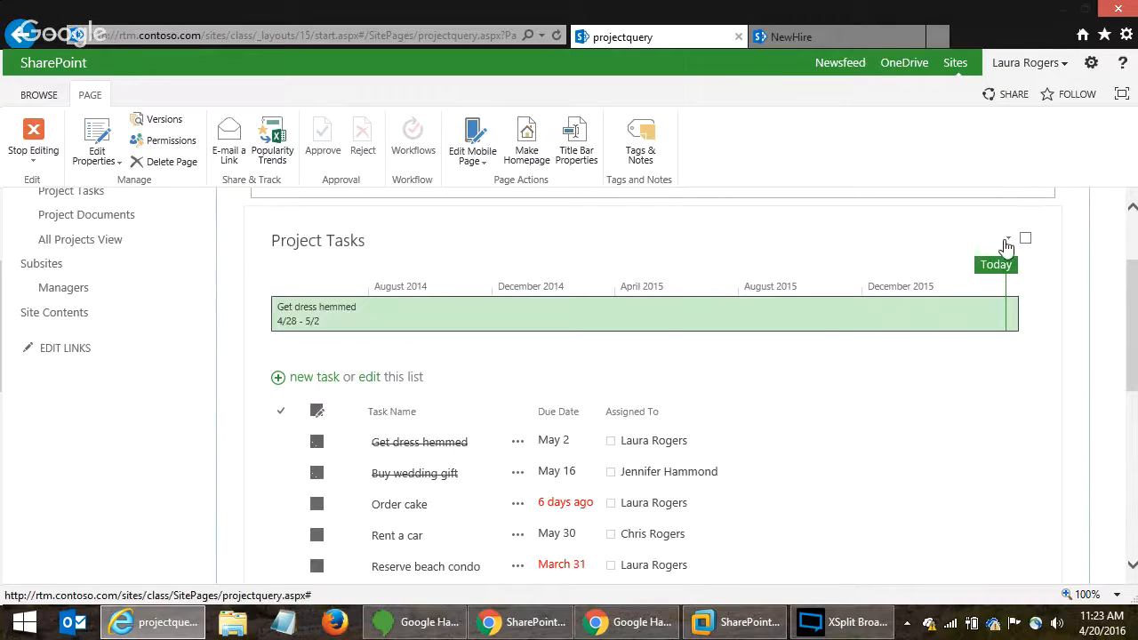
{"action": "left_click", "coordinate": [1007, 240]}
{"action": "left_click", "coordinate": [942, 317]}
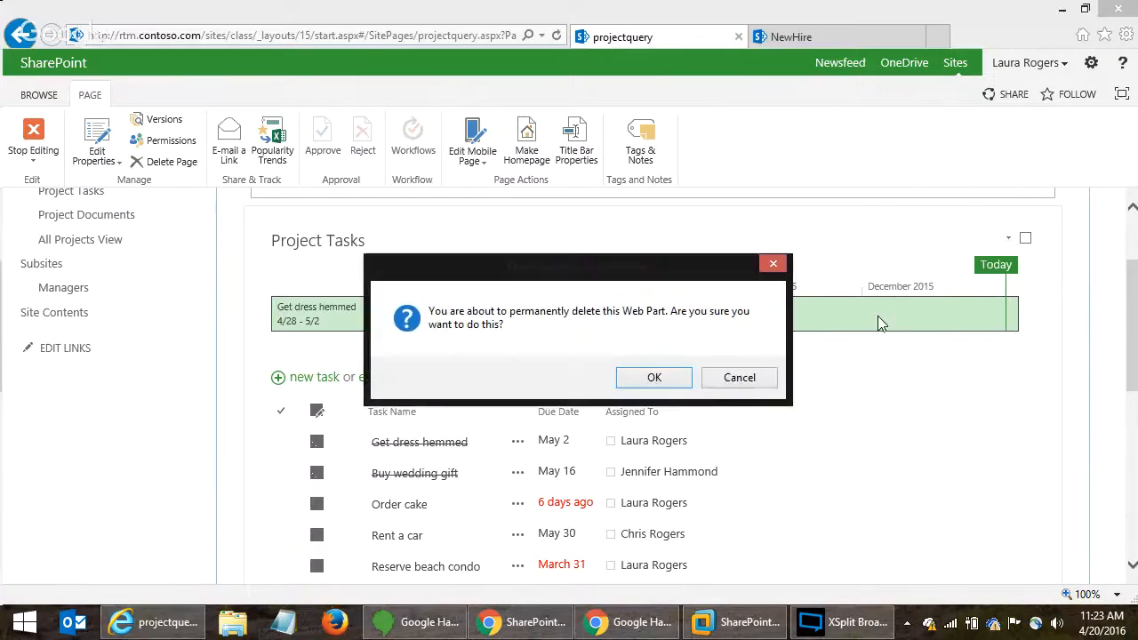
{"action": "left_click", "coordinate": [654, 378]}
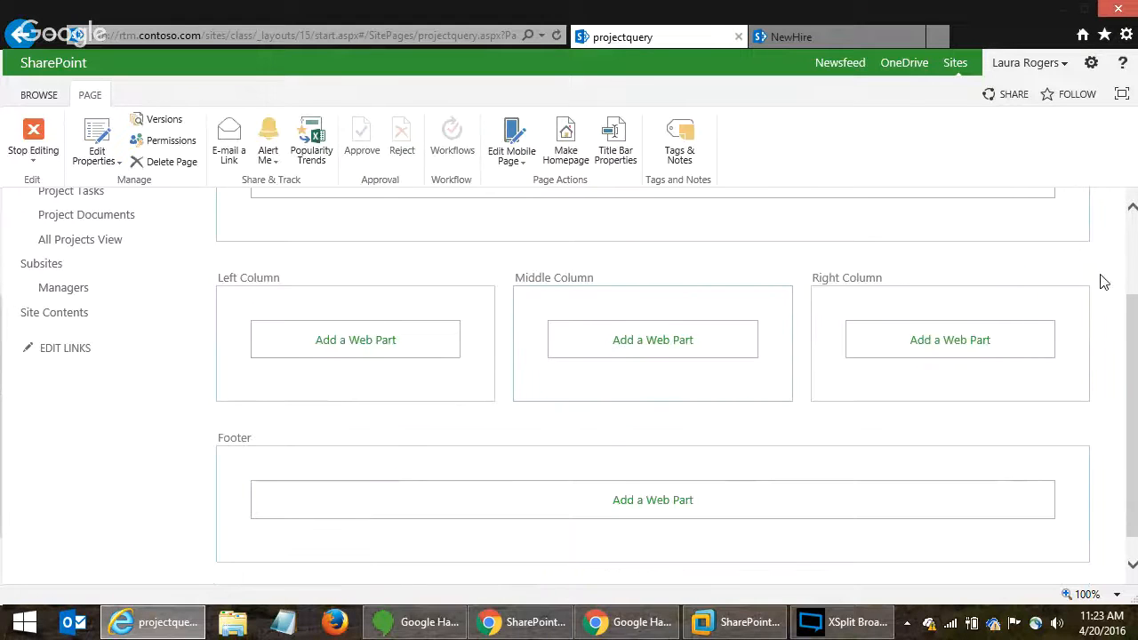
- Add the Project Tasks web part to the page's Left Column zone
{"action": "left_click", "coordinate": [420, 345]}
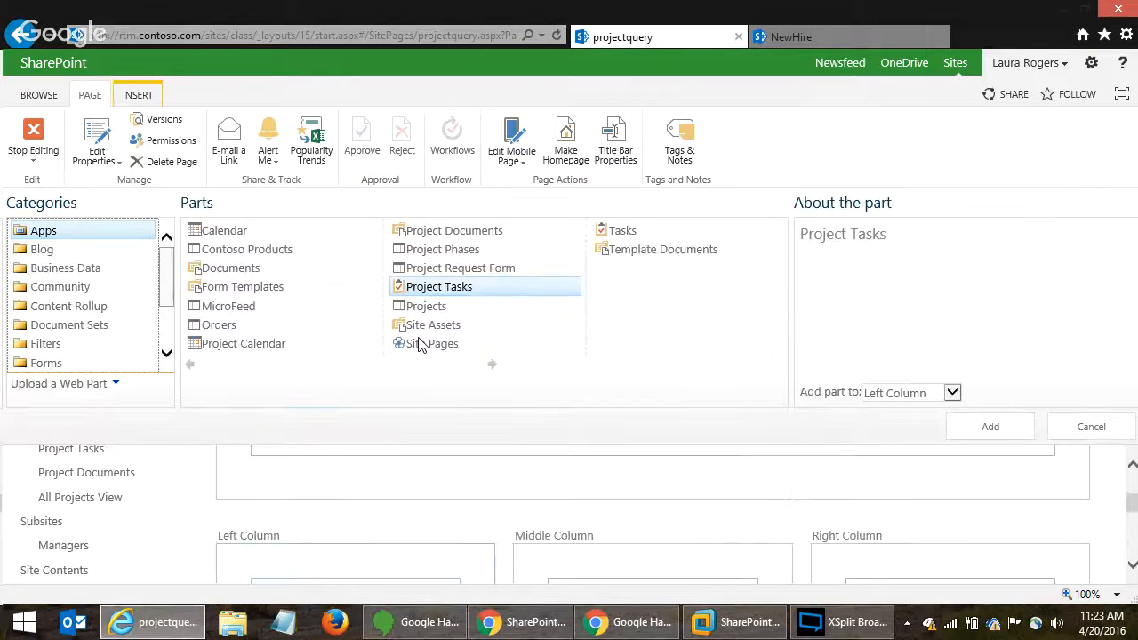
{"action": "left_click", "coordinate": [987, 429]}
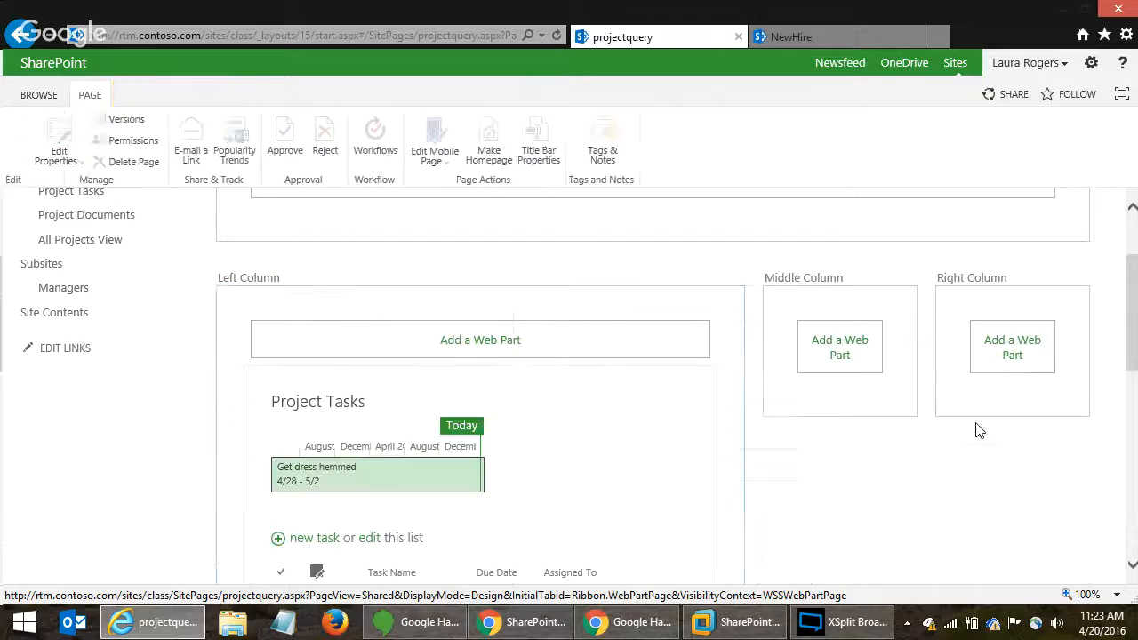
- Add the Project Documents web part to the page's Middle Column zone
{"action": "left_click", "coordinate": [818, 340]}
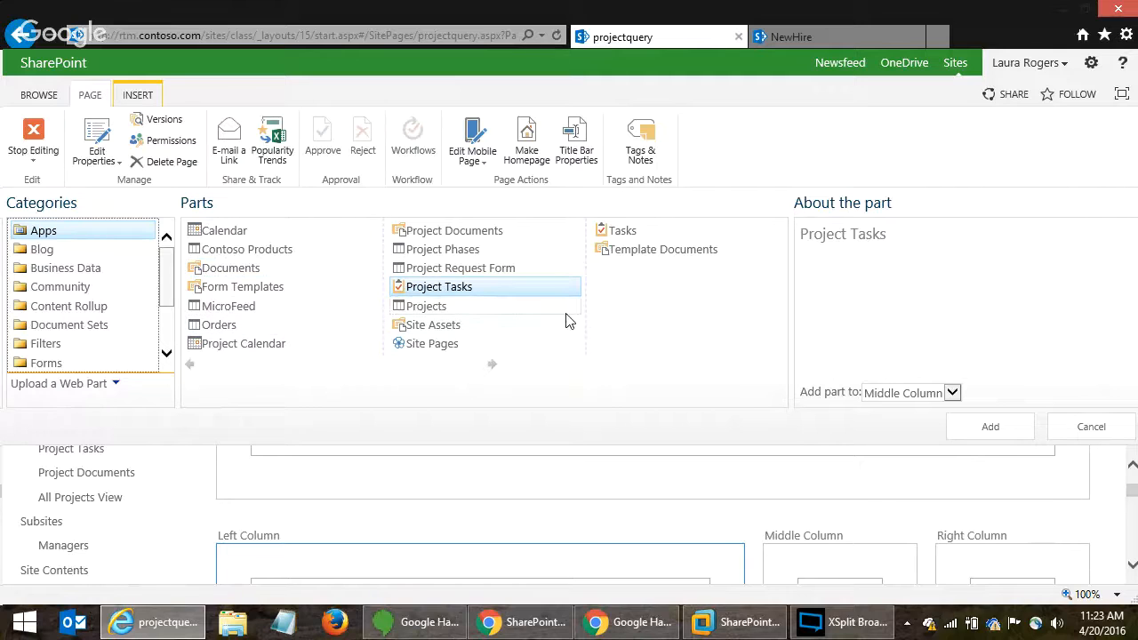
{"action": "left_click", "coordinate": [499, 231]}
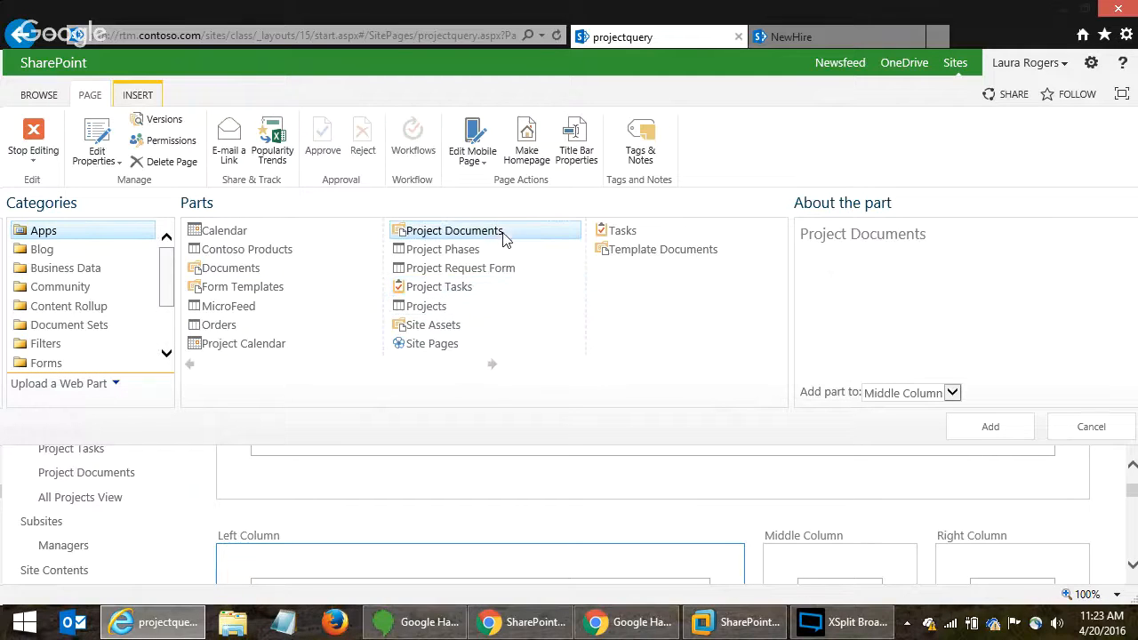
{"action": "left_click", "coordinate": [1018, 434]}
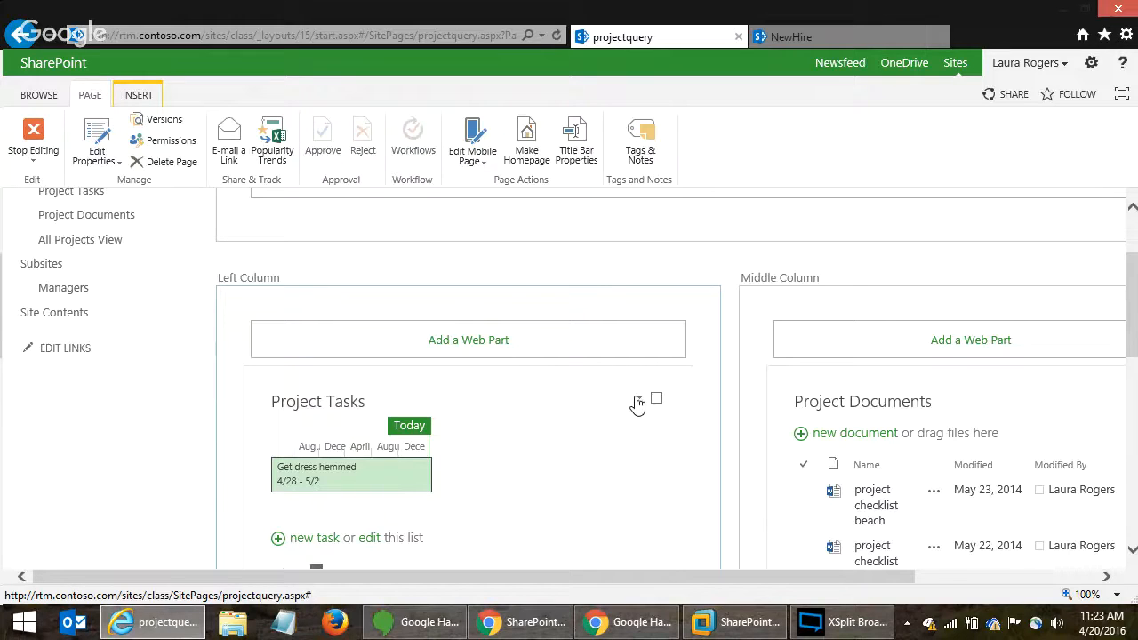
- Edit the Project Tasks web part and switch its selected view to Simple, accepting the view change
{"action": "left_click", "coordinate": [637, 402]}
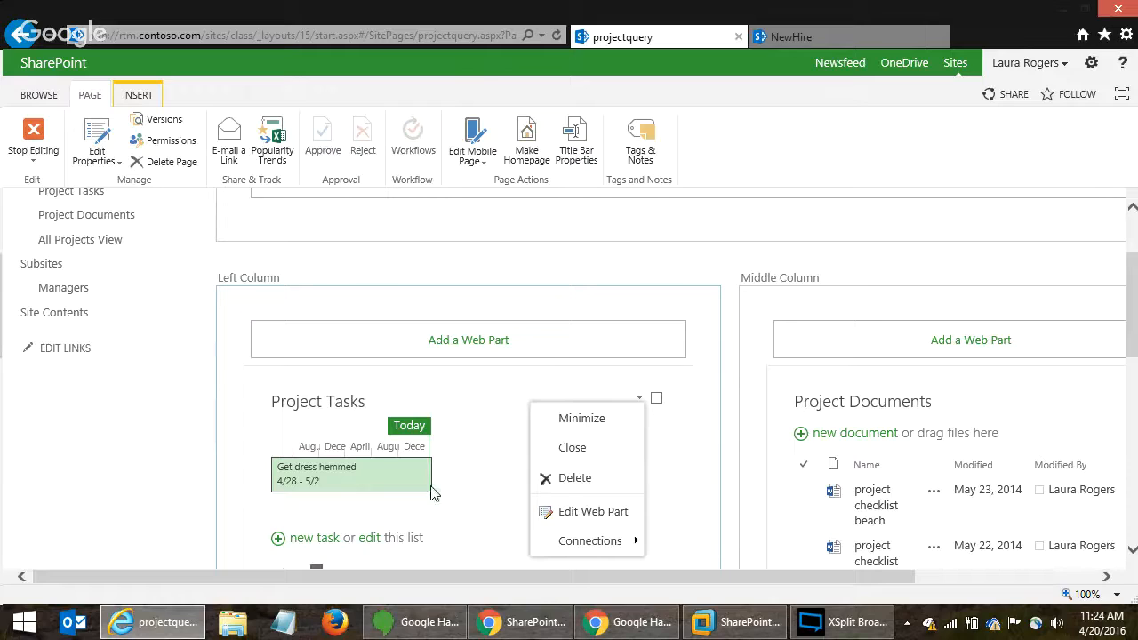
{"action": "left_click", "coordinate": [582, 514]}
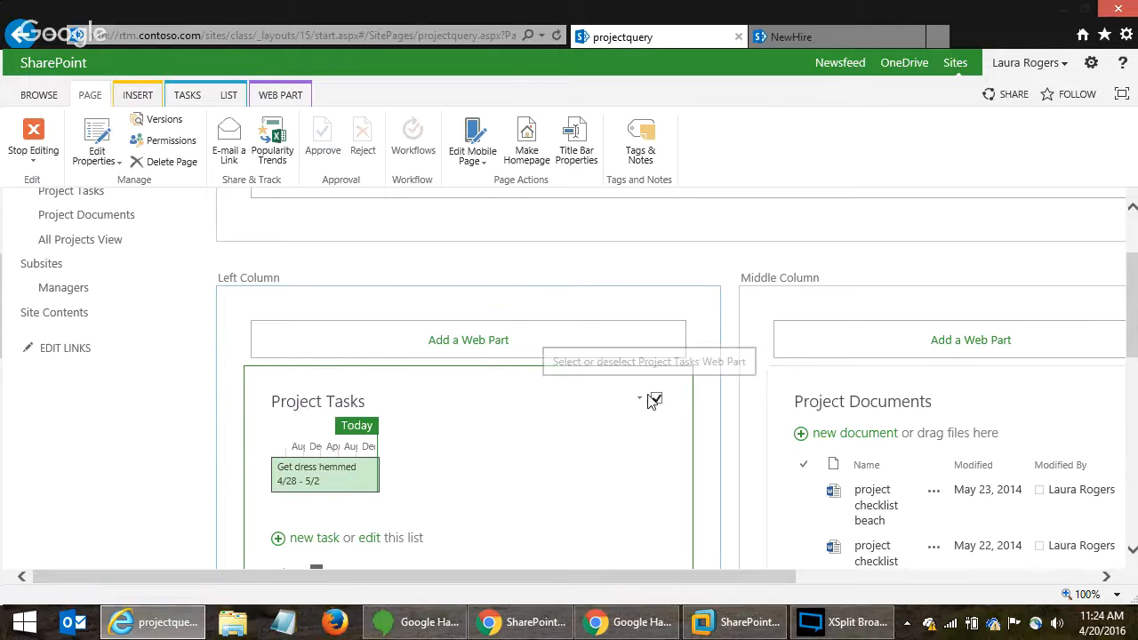
{"action": "left_click_drag", "start_coordinate": [248, 577], "coordinate": [561, 582]}
{"action": "left_click", "coordinate": [1011, 218]}
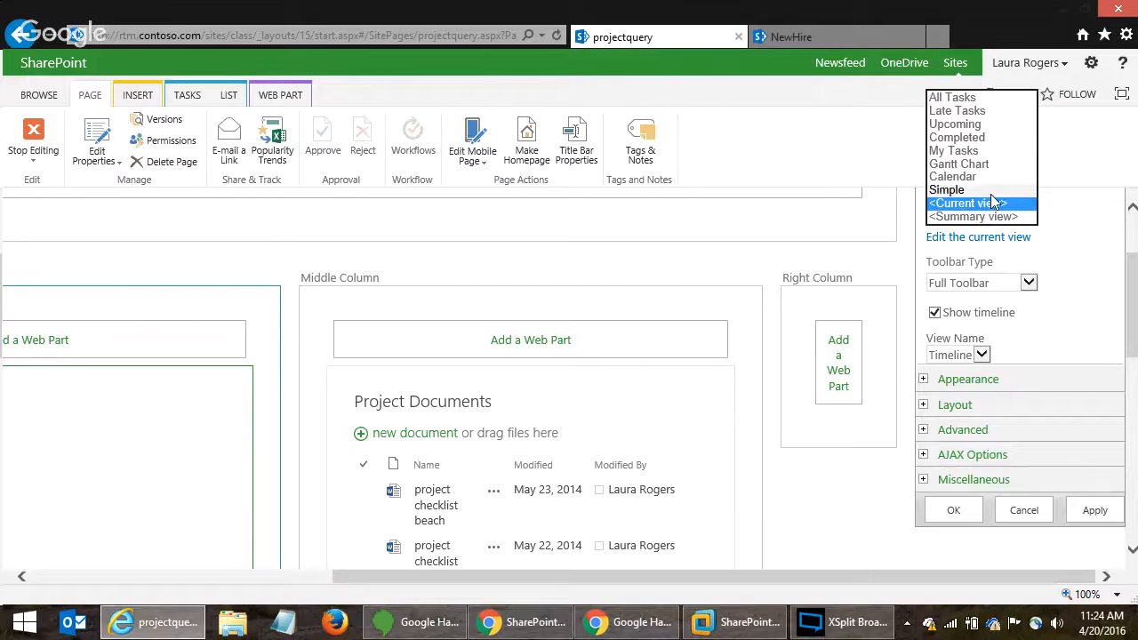
{"action": "left_click", "coordinate": [948, 189]}
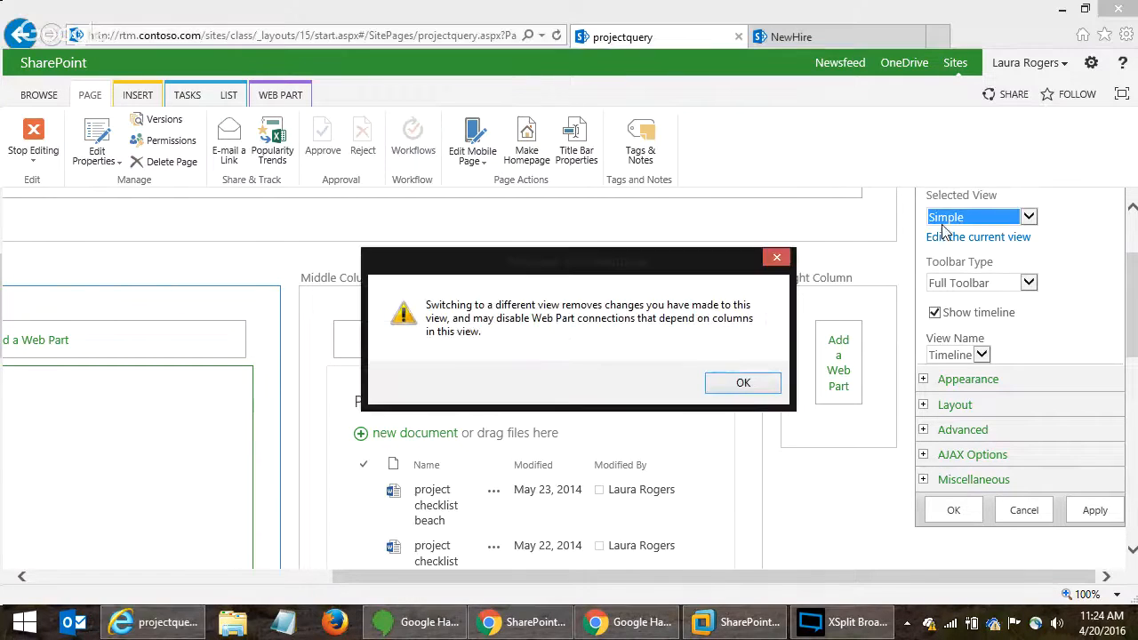
{"action": "left_click", "coordinate": [757, 384]}
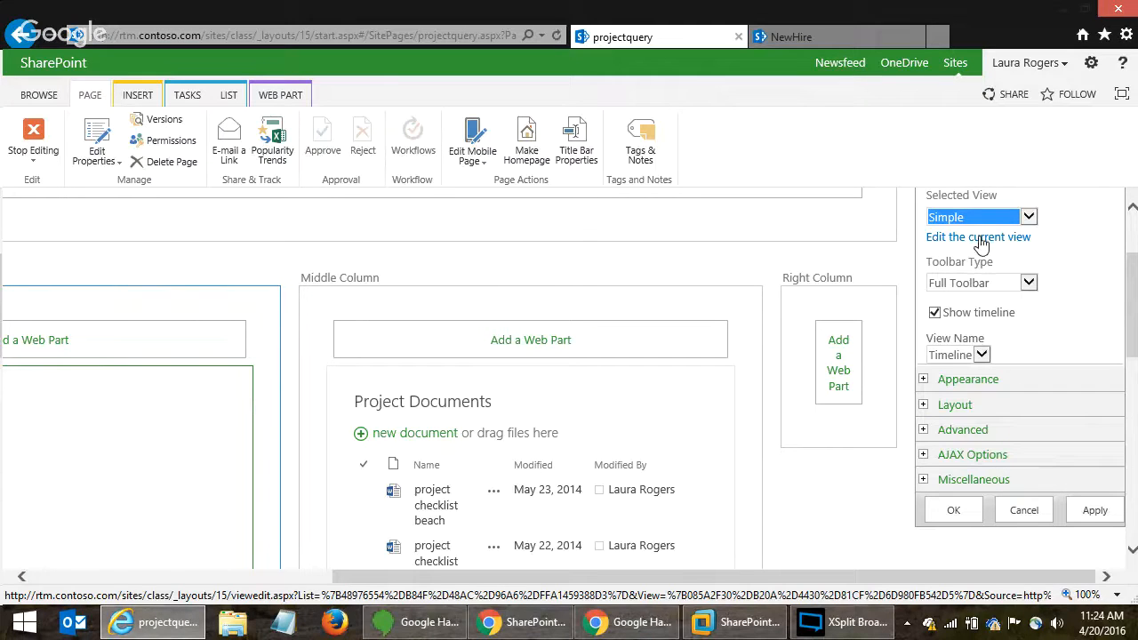
- Edit the current view of the Project Tasks web part, set its style to Basic Table and save the view
{"action": "left_click", "coordinate": [979, 238]}
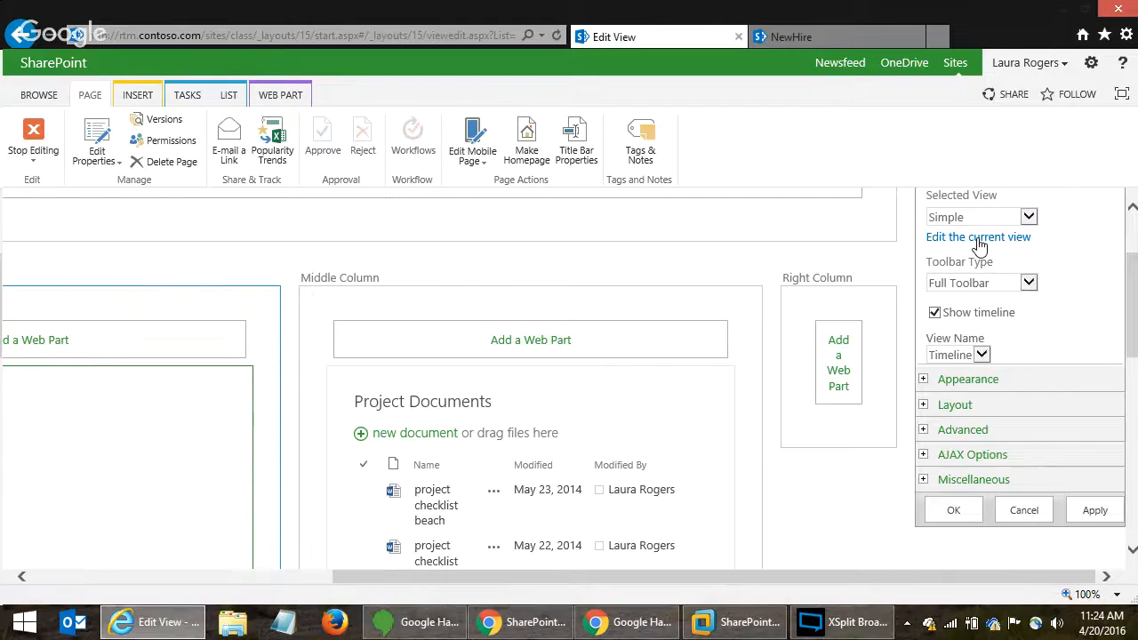
{"action": "left_click_drag", "start_coordinate": [1135, 238], "coordinate": [1136, 513]}
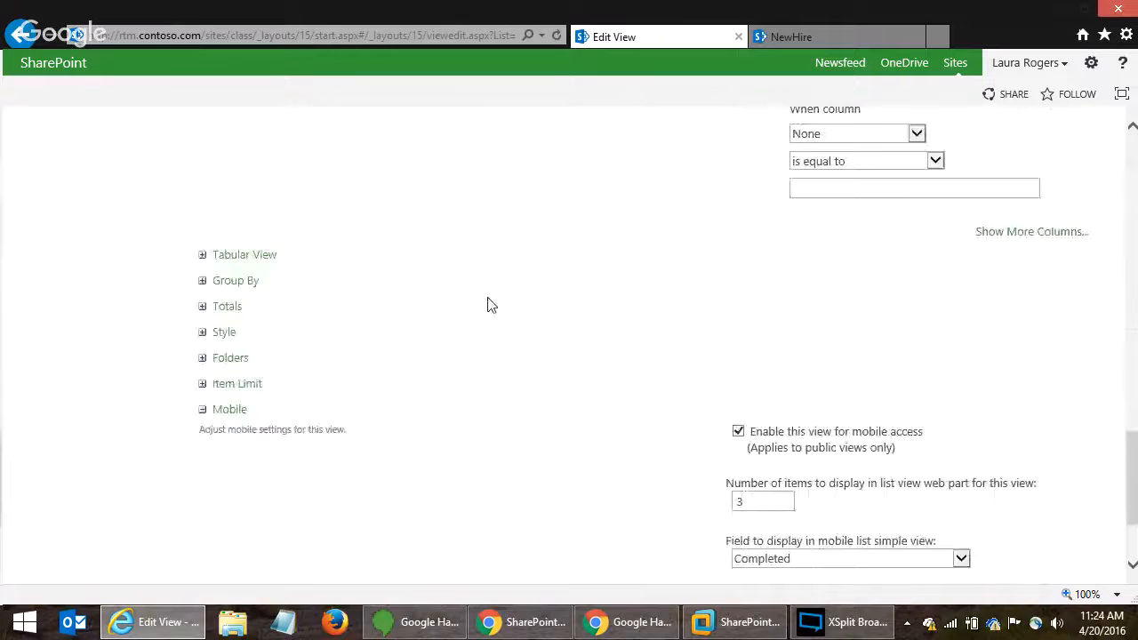
{"action": "left_click", "coordinate": [204, 338]}
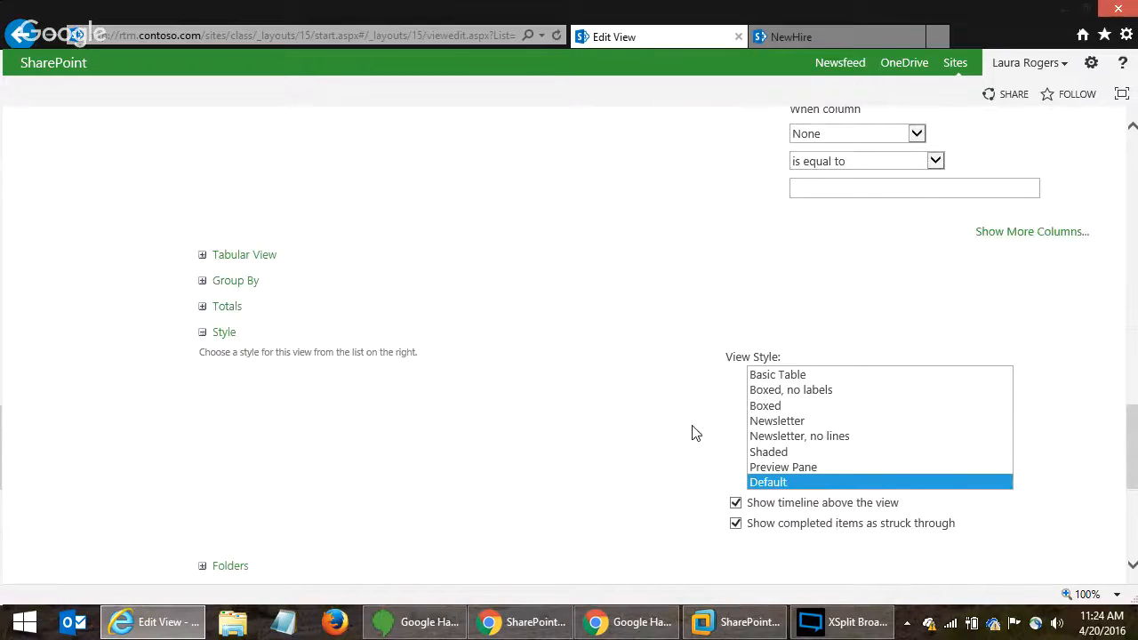
{"action": "left_click", "coordinate": [794, 374]}
{"action": "scroll", "coordinate": [1132, 499], "scroll_direction": "down", "scroll_amount": 5}
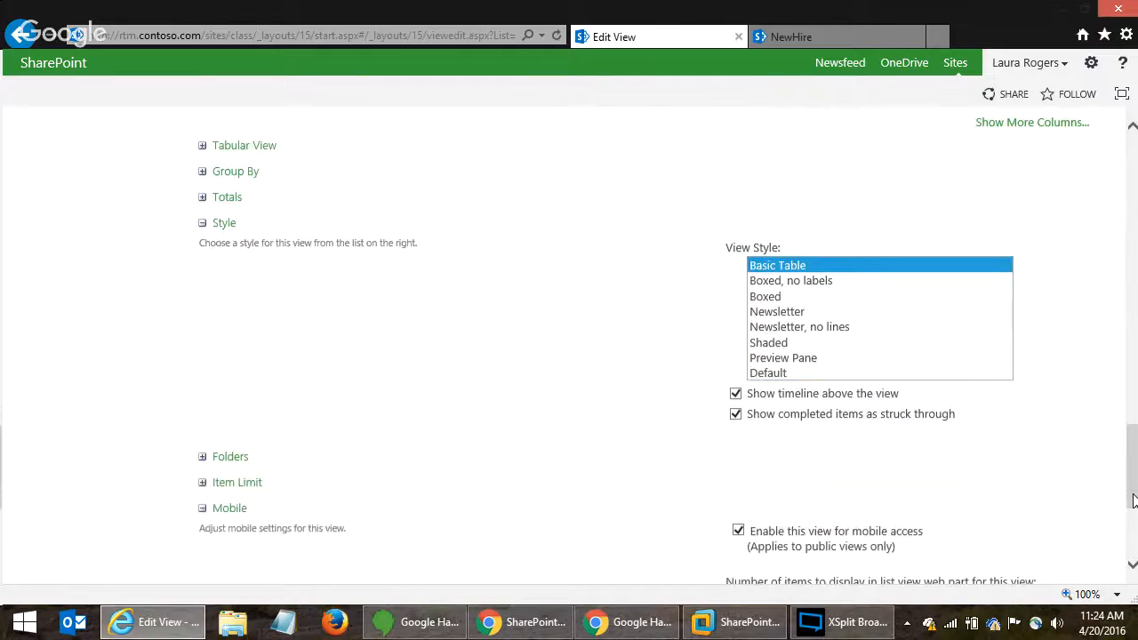
{"action": "left_click", "coordinate": [995, 485]}
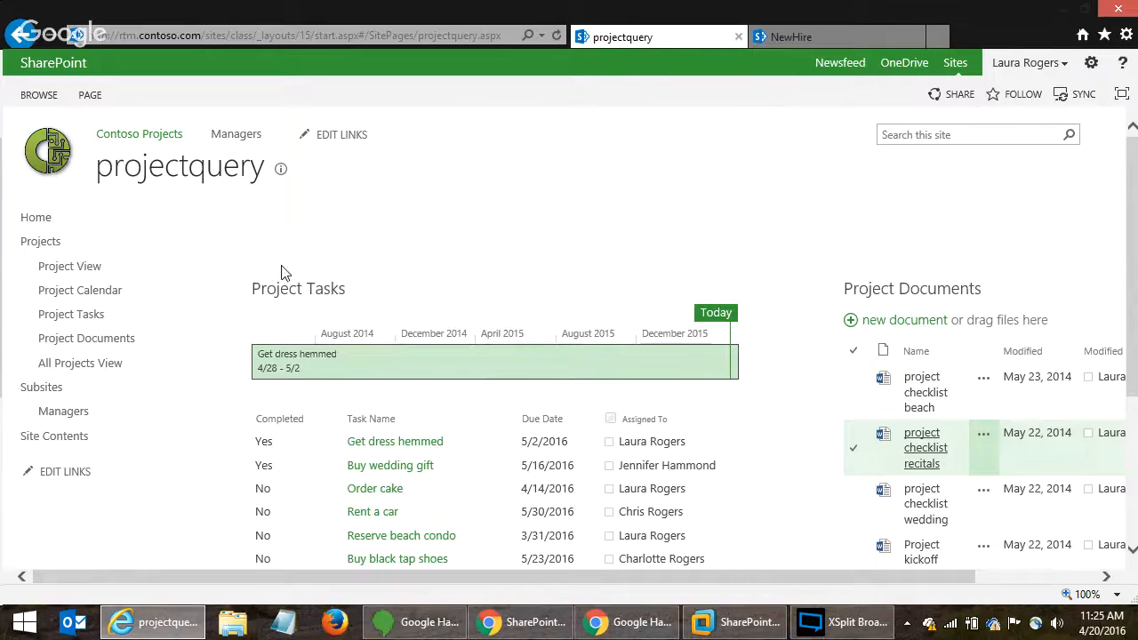
- Reopen the projectquery page for editing and add a Query String (URL) Filter web part from the Filters category to the Header zone
{"action": "left_click", "coordinate": [853, 446]}
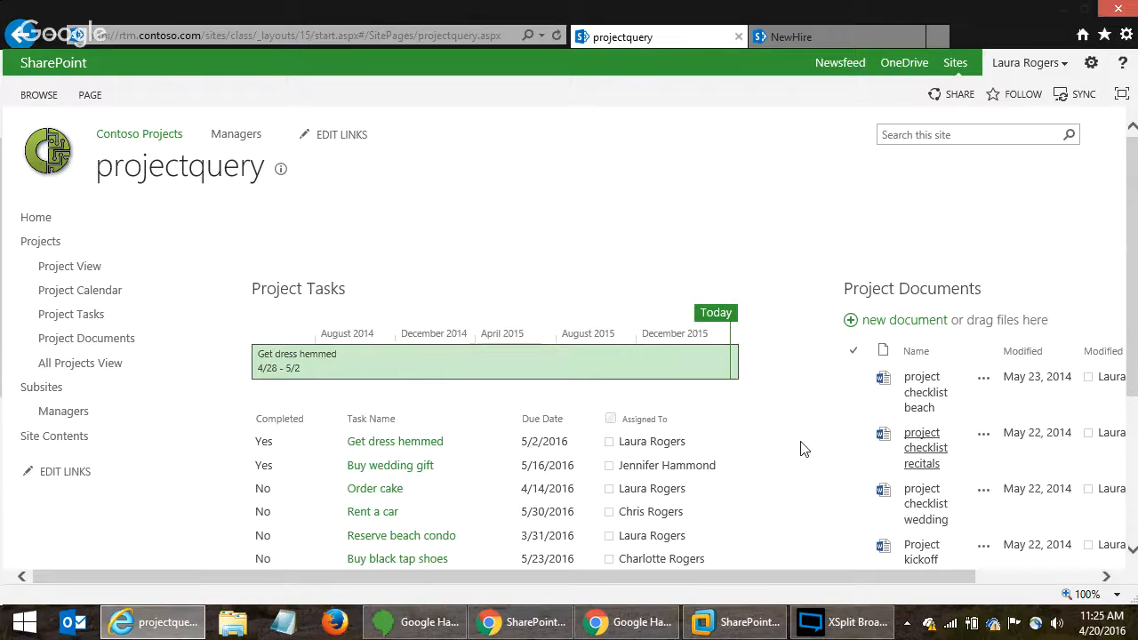
{"action": "left_click", "coordinate": [90, 94]}
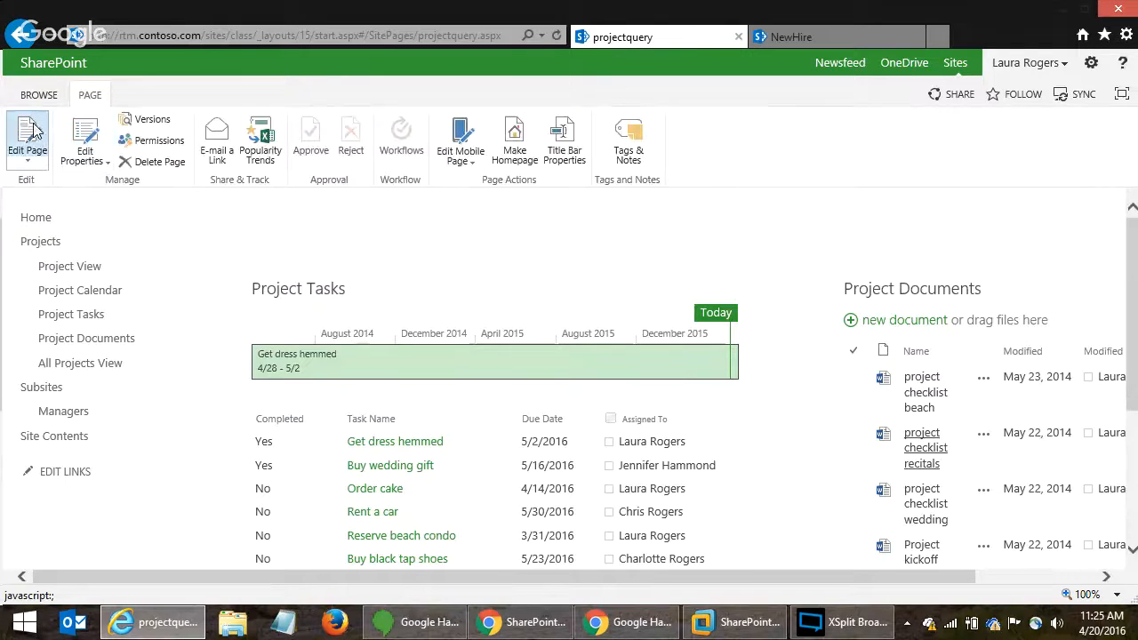
{"action": "left_click", "coordinate": [34, 134]}
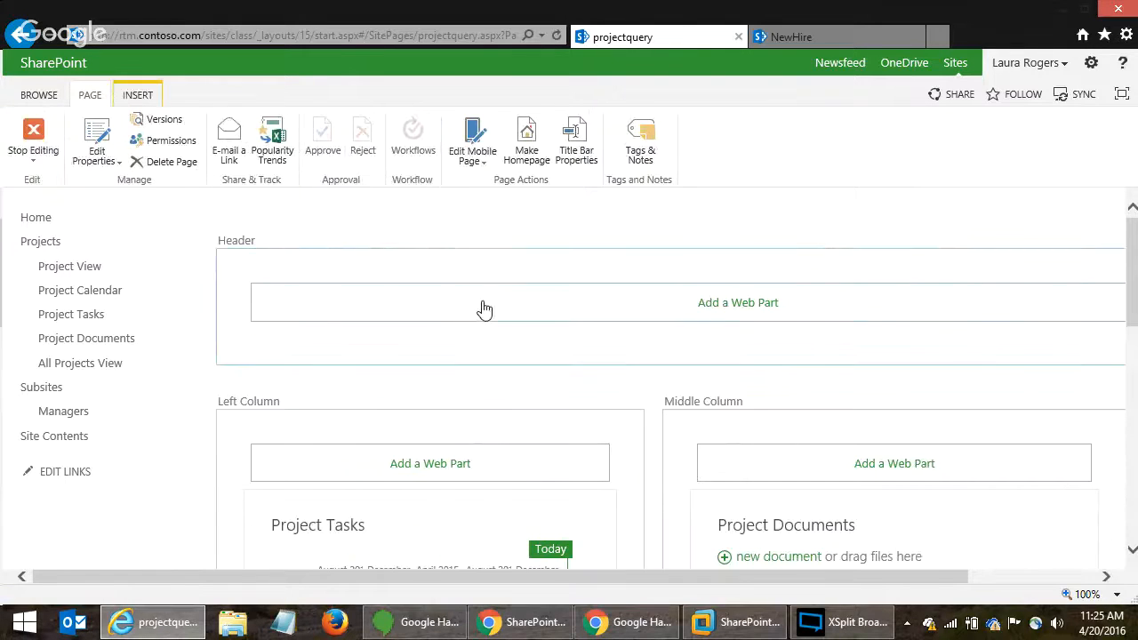
{"action": "left_click", "coordinate": [483, 309]}
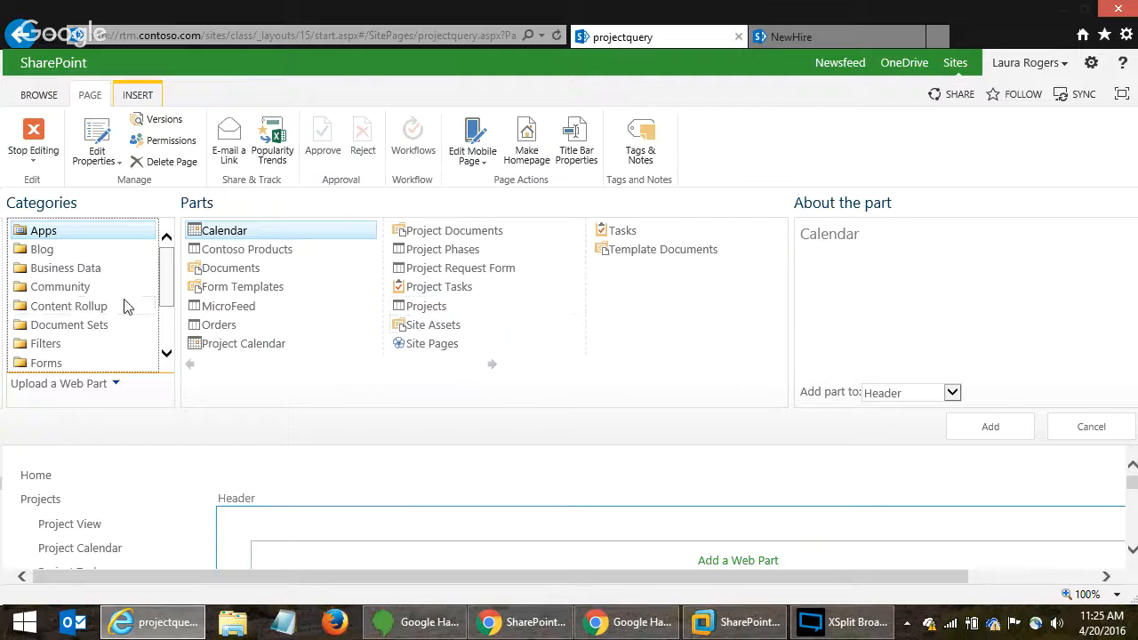
{"action": "left_click", "coordinate": [51, 346]}
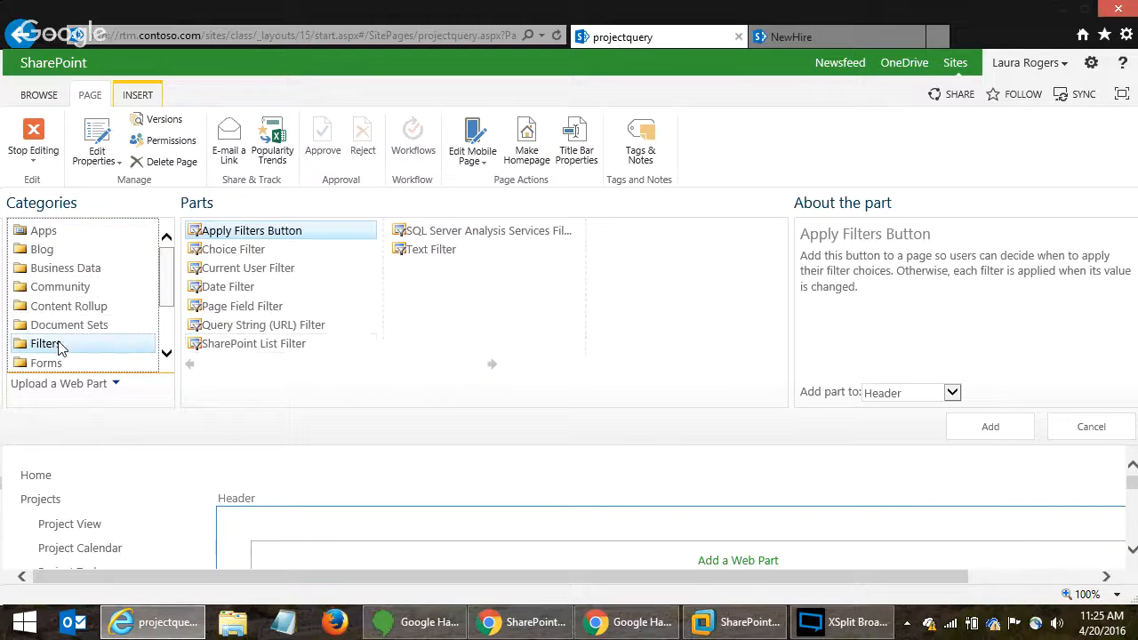
{"action": "left_click", "coordinate": [275, 327]}
{"action": "left_click", "coordinate": [988, 427]}
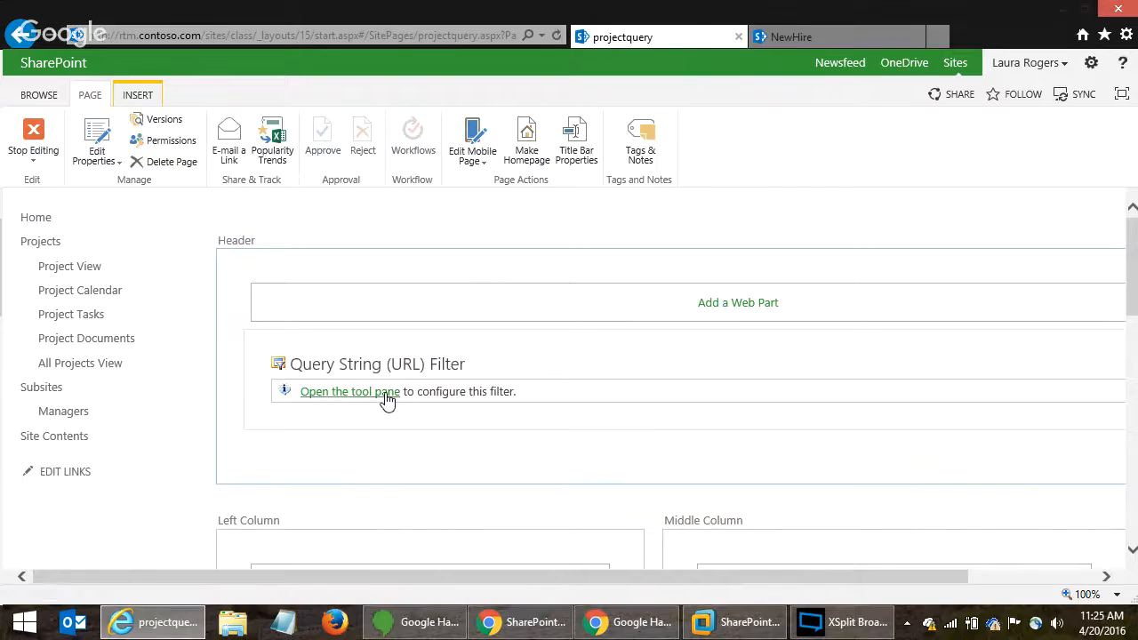
- Set the Query String (URL) Filter's query string parameter name to "project" and accept the settings
{"action": "left_click", "coordinate": [495, 394]}
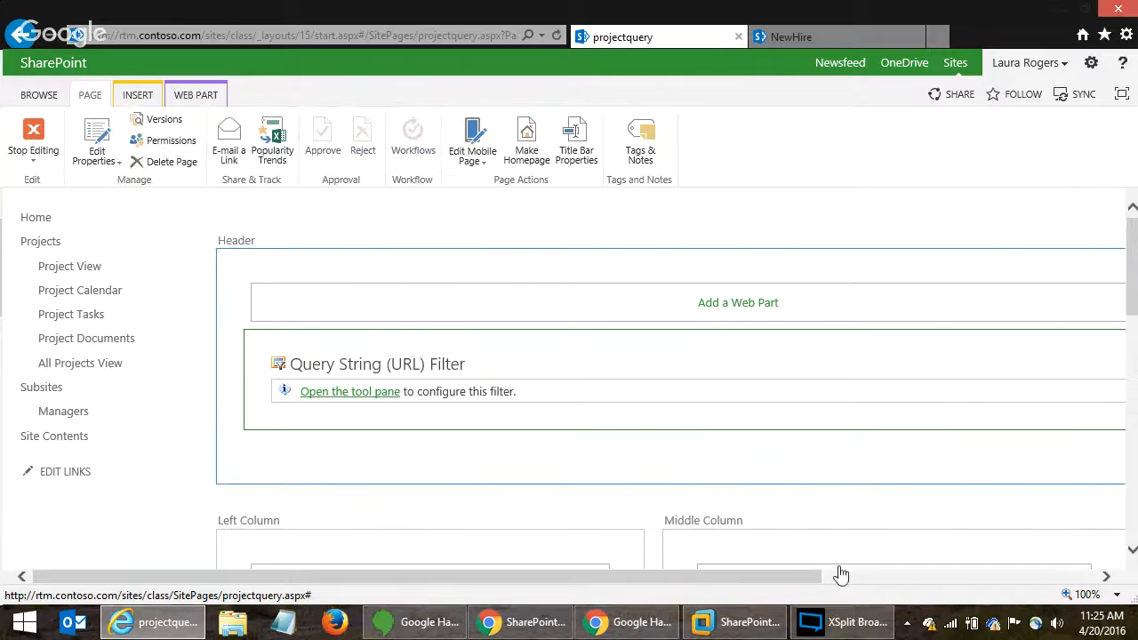
{"action": "left_click", "coordinate": [948, 375]}
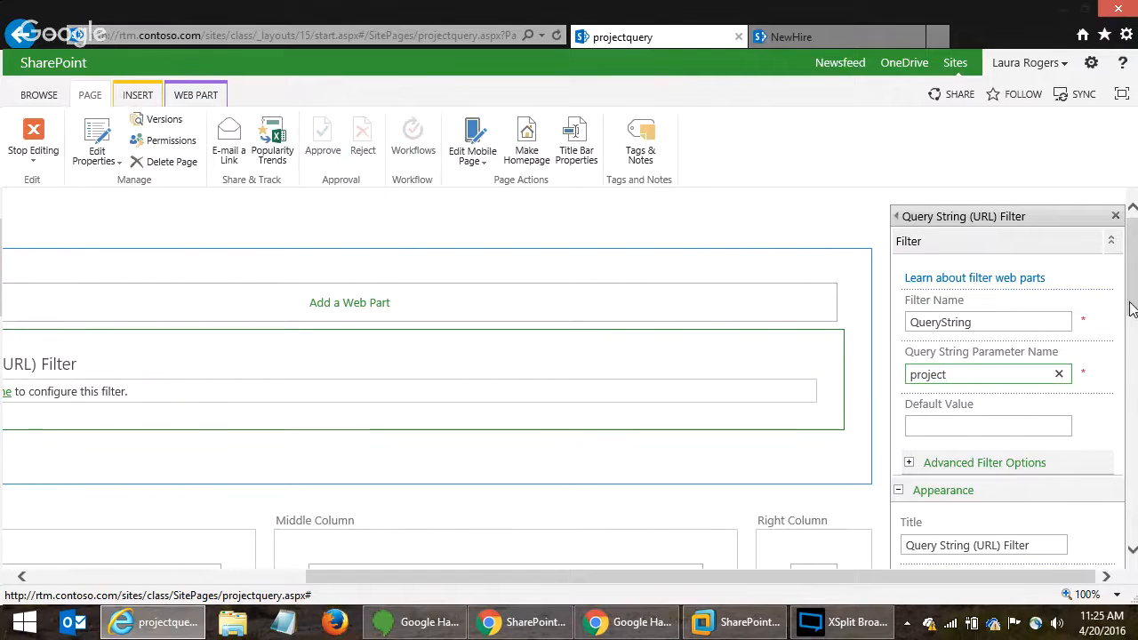
{"action": "left_click_drag", "start_coordinate": [1131, 313], "coordinate": [1134, 457]}
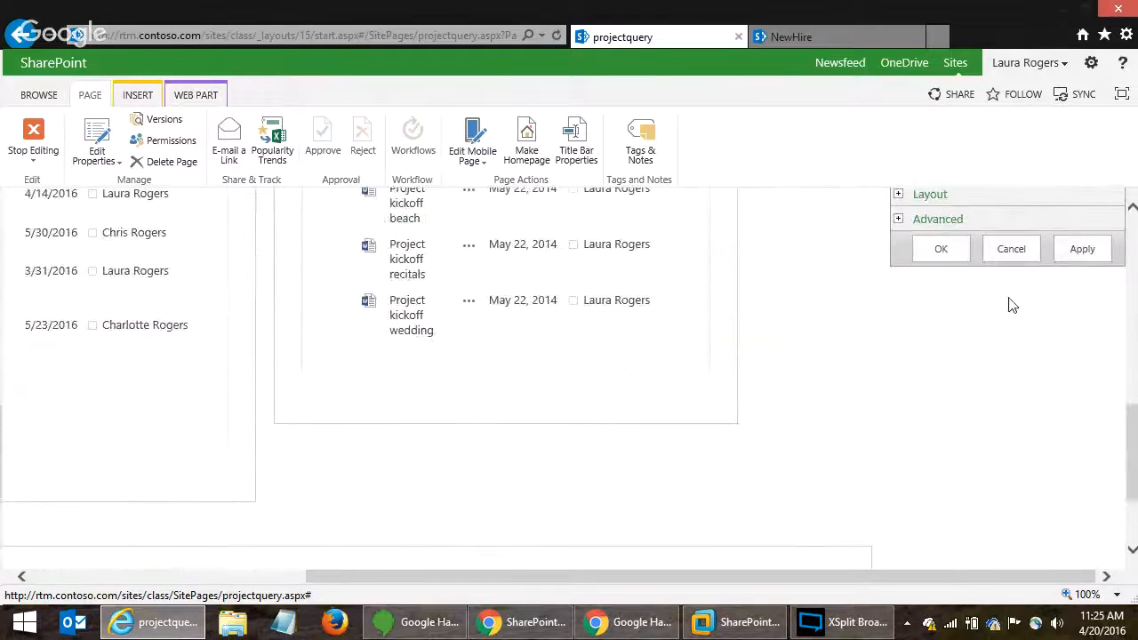
{"action": "left_click", "coordinate": [940, 249]}
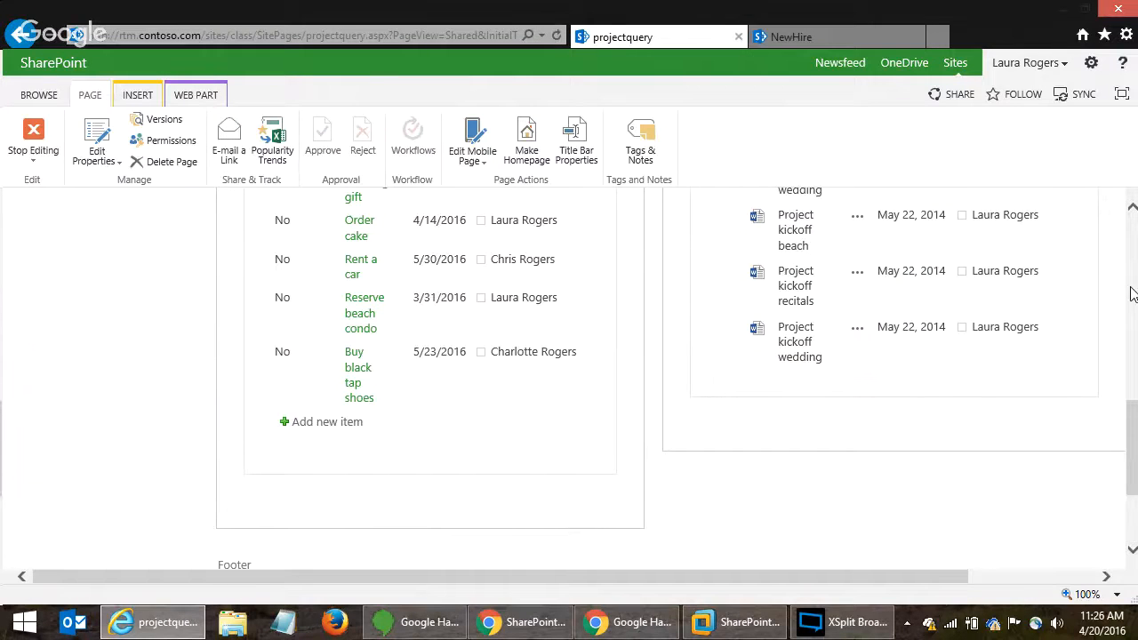
- Send the Query String (URL) Filter's values to Project Documents with connection type Get Filter Values From and consumer field Project:ID
{"action": "scroll", "coordinate": [1131, 295], "scroll_direction": "up", "scroll_amount": 10}
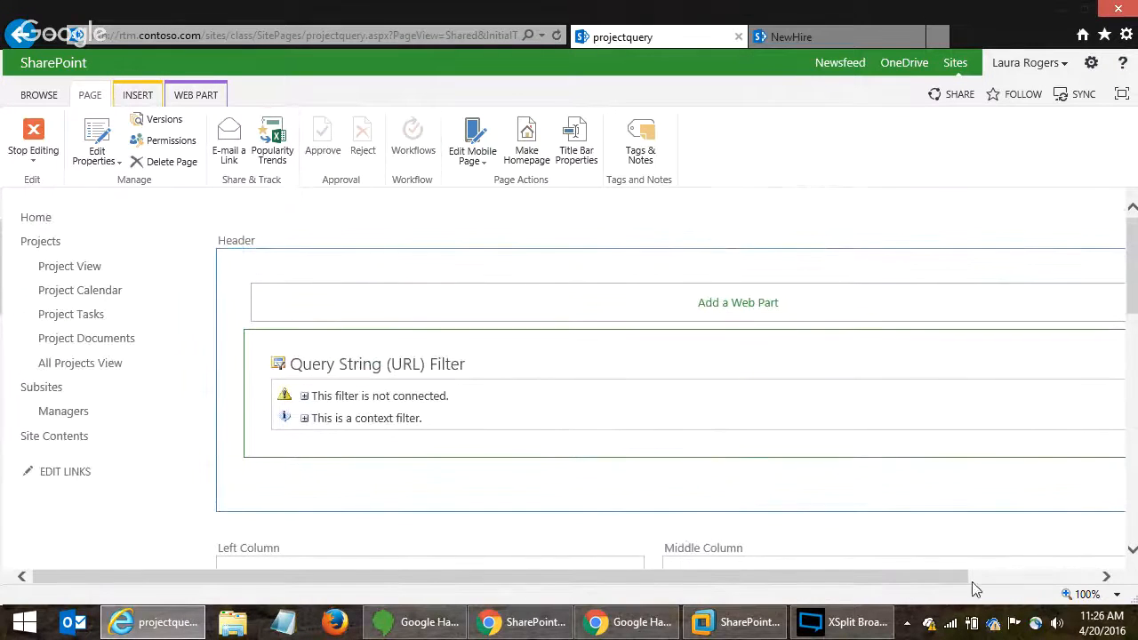
{"action": "left_click", "coordinate": [973, 576]}
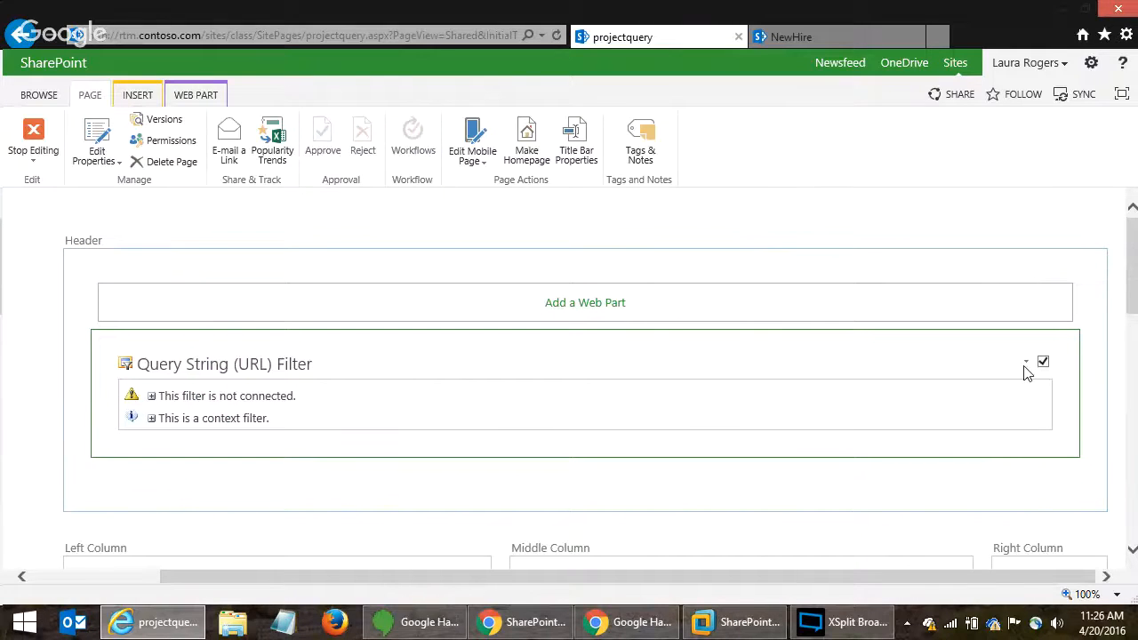
{"action": "left_click", "coordinate": [1025, 363]}
{"action": "mouse_move", "coordinate": [990, 505]}
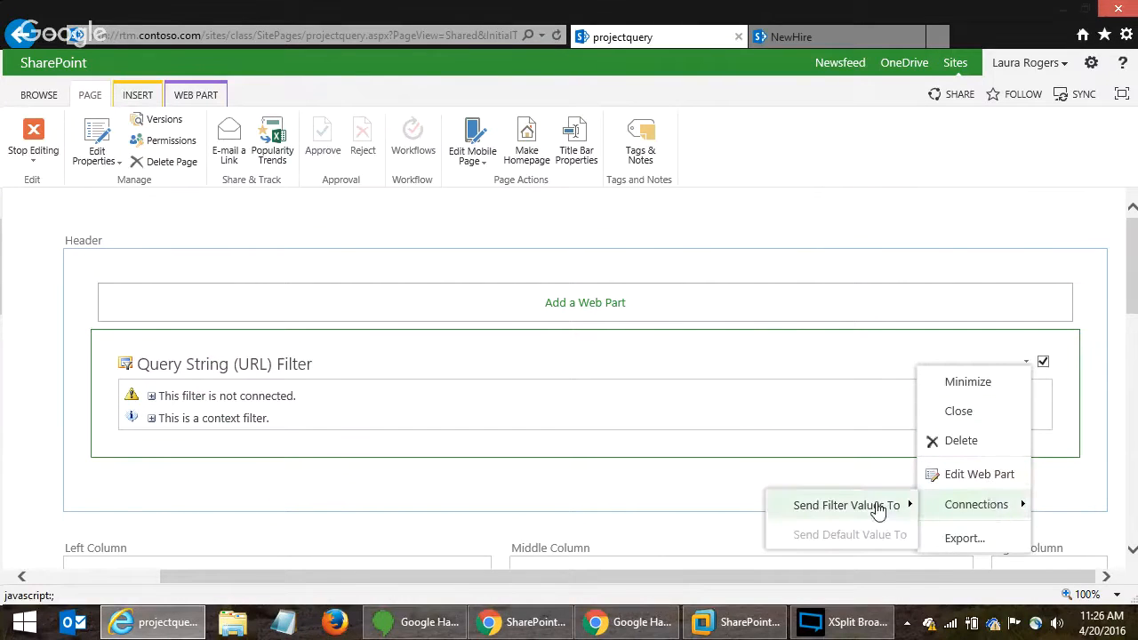
{"action": "mouse_move", "coordinate": [843, 507]}
{"action": "left_click", "coordinate": [957, 507]}
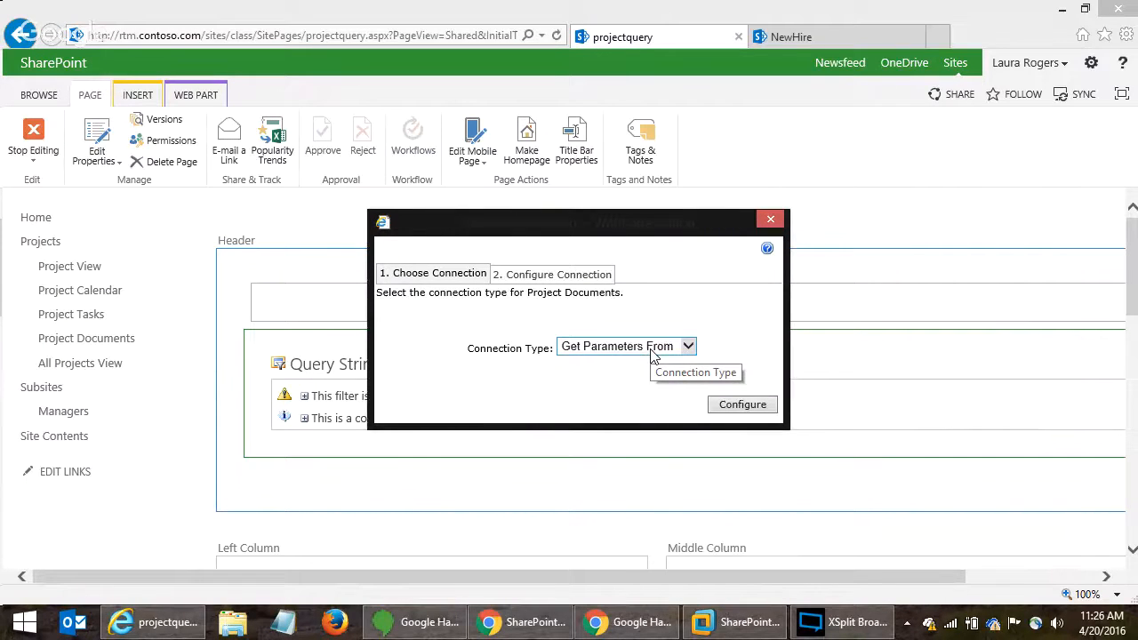
{"action": "left_click", "coordinate": [652, 354]}
{"action": "left_click", "coordinate": [632, 363]}
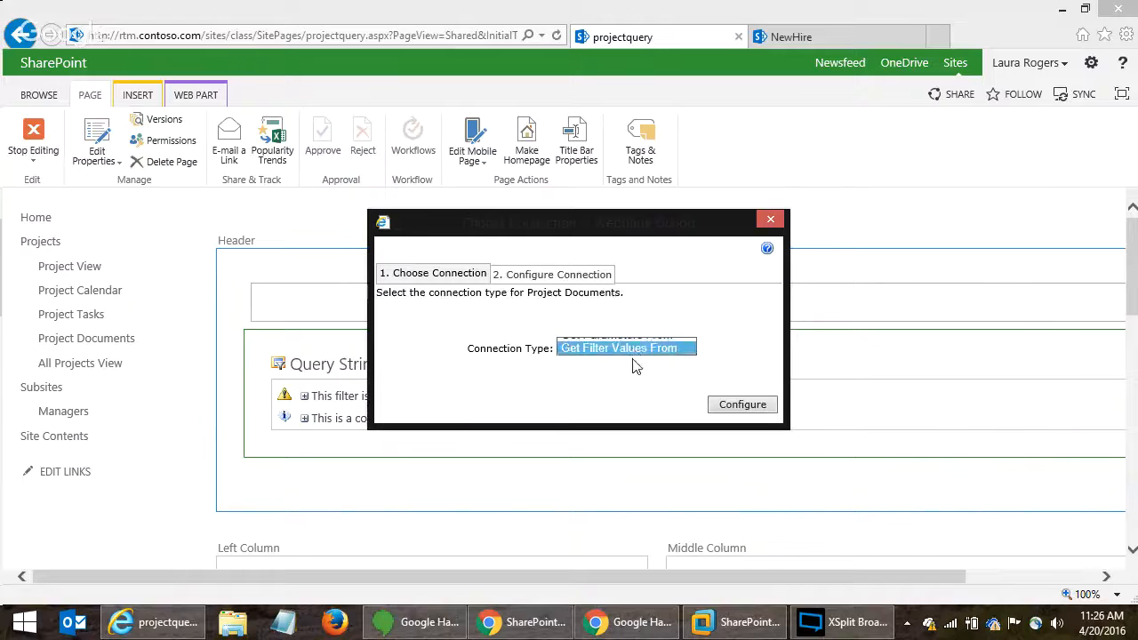
{"action": "left_click", "coordinate": [719, 406]}
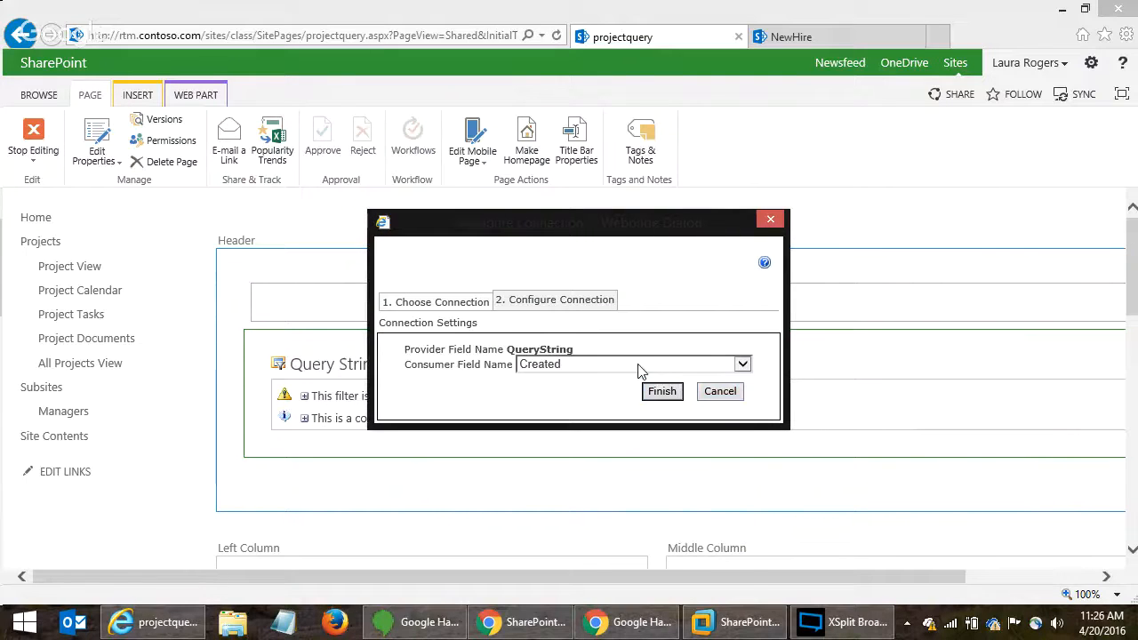
{"action": "left_click", "coordinate": [638, 371]}
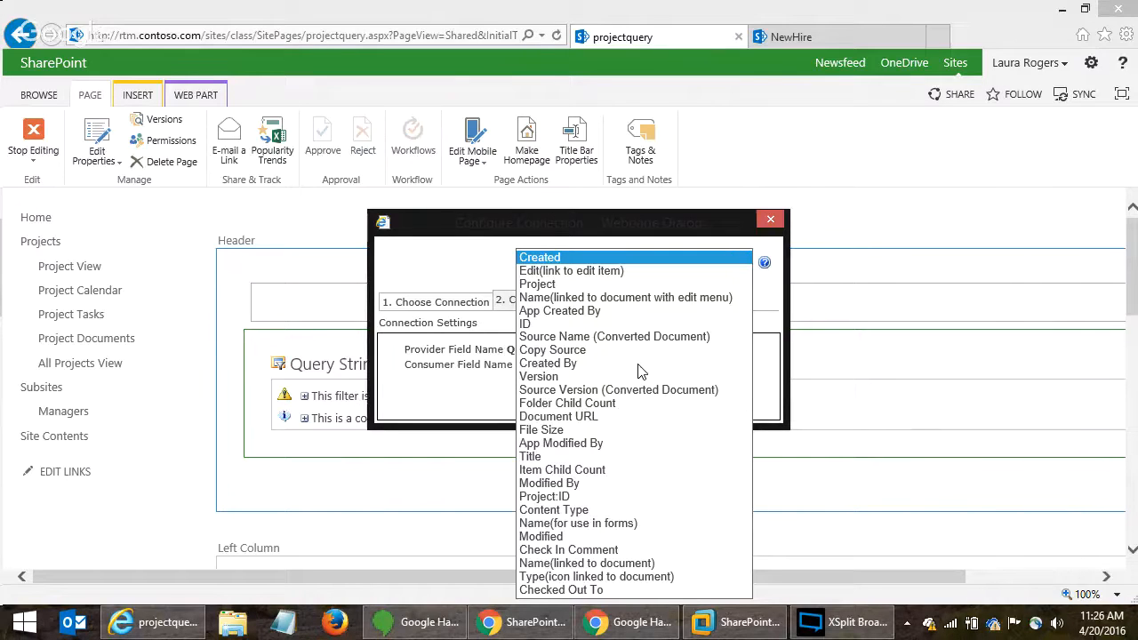
{"action": "left_click", "coordinate": [566, 497]}
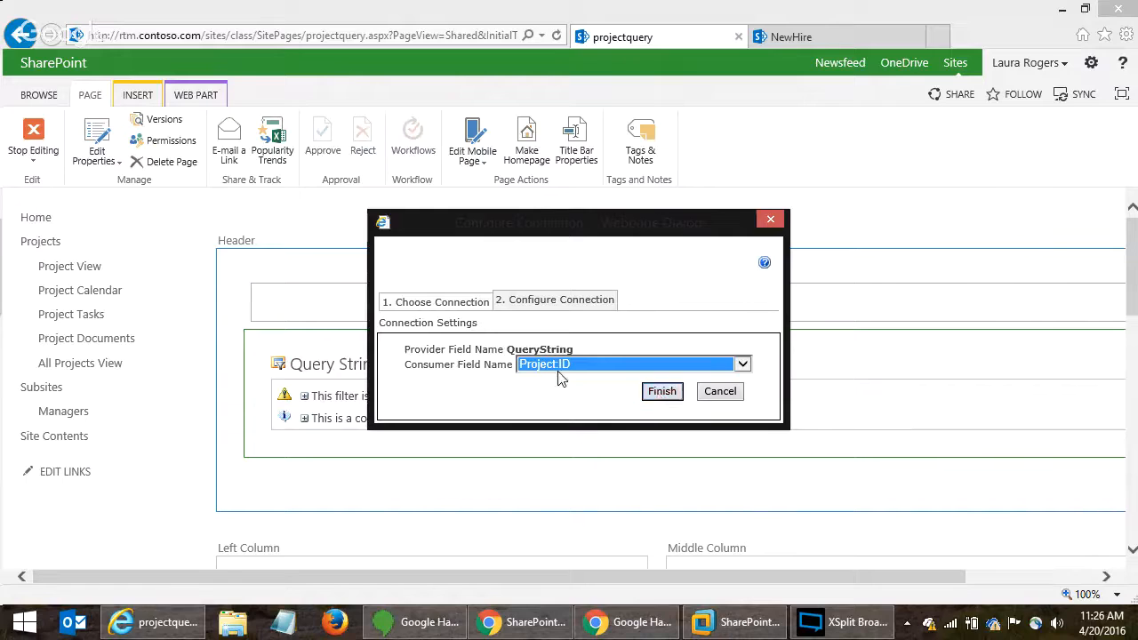
{"action": "left_click", "coordinate": [663, 400]}
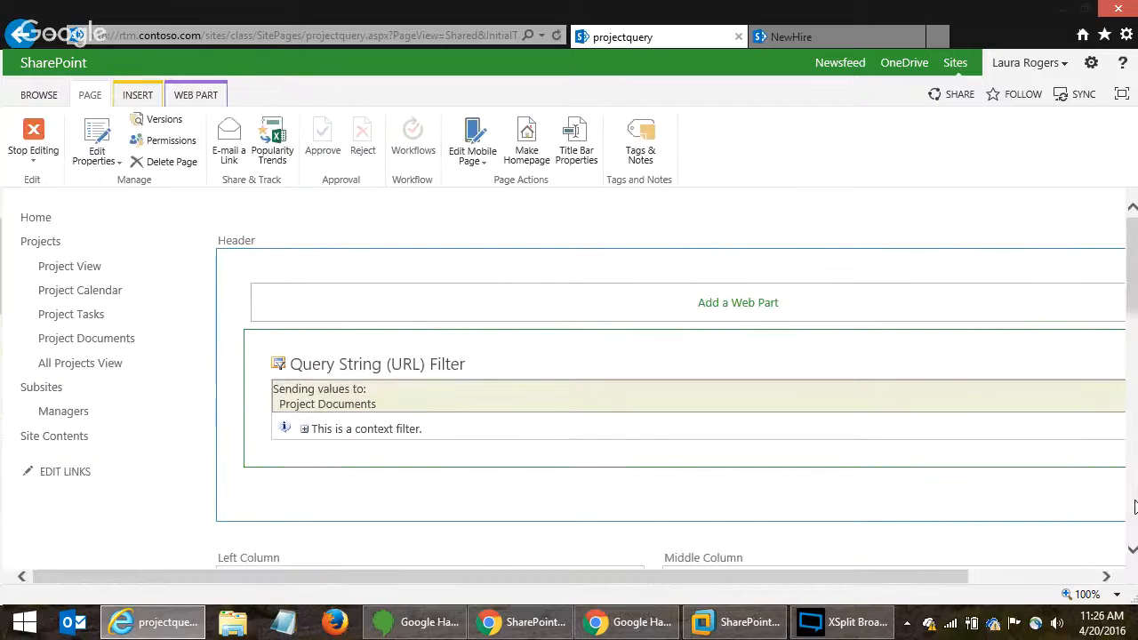
{"action": "left_click_drag", "start_coordinate": [988, 584], "coordinate": [1051, 583]}
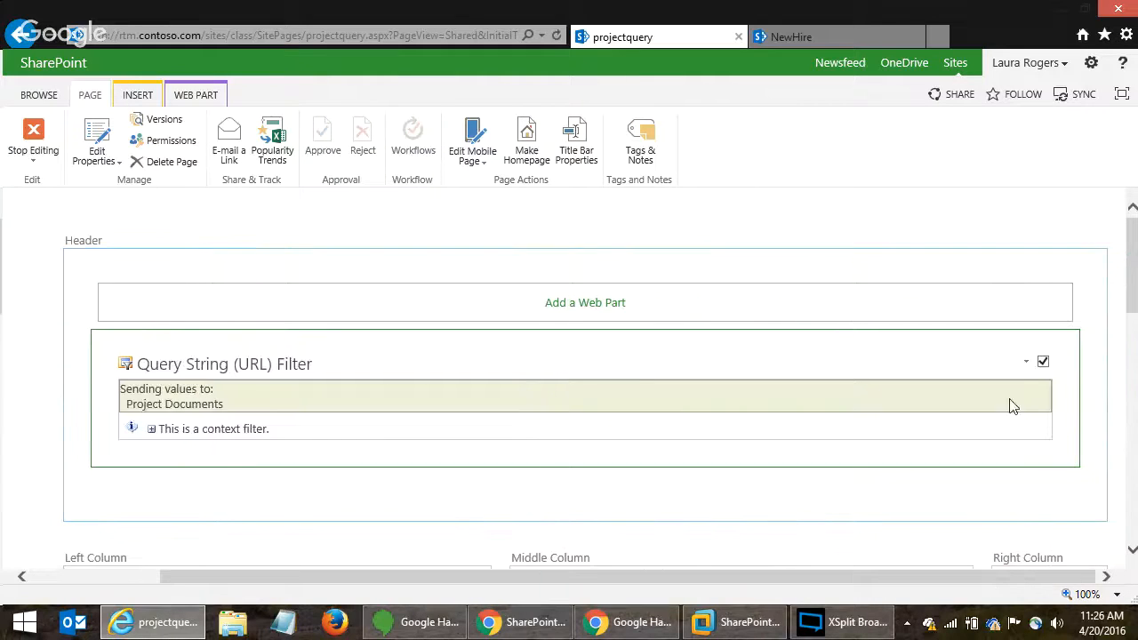
{"action": "left_click", "coordinate": [1024, 362]}
{"action": "mouse_move", "coordinate": [970, 500]}
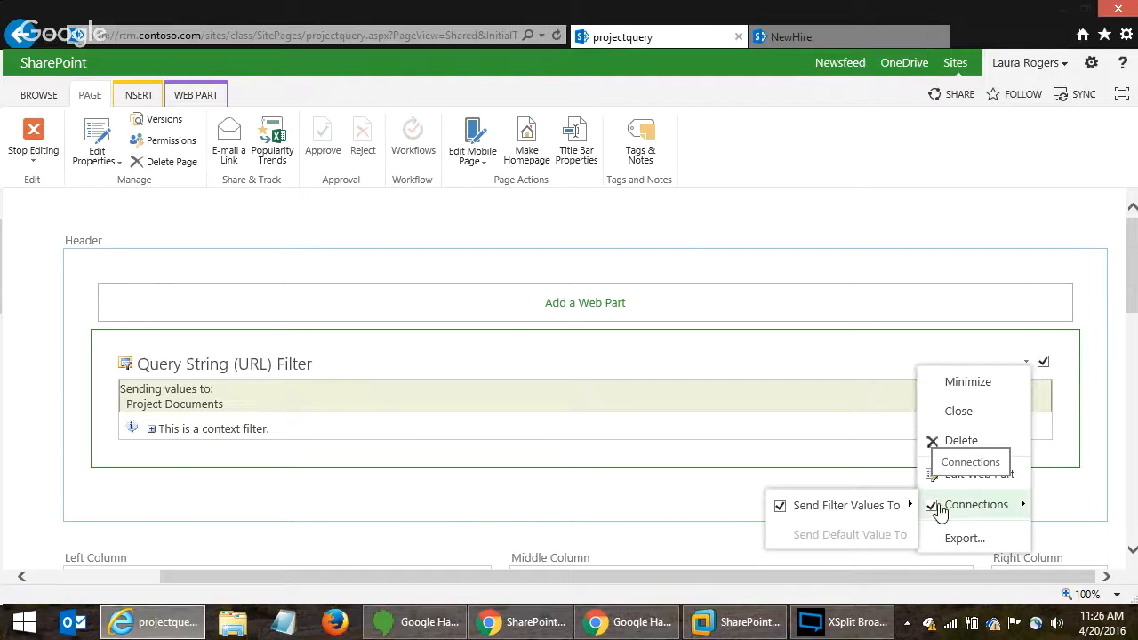
{"action": "mouse_move", "coordinate": [894, 505]}
{"action": "left_click", "coordinate": [960, 534]}
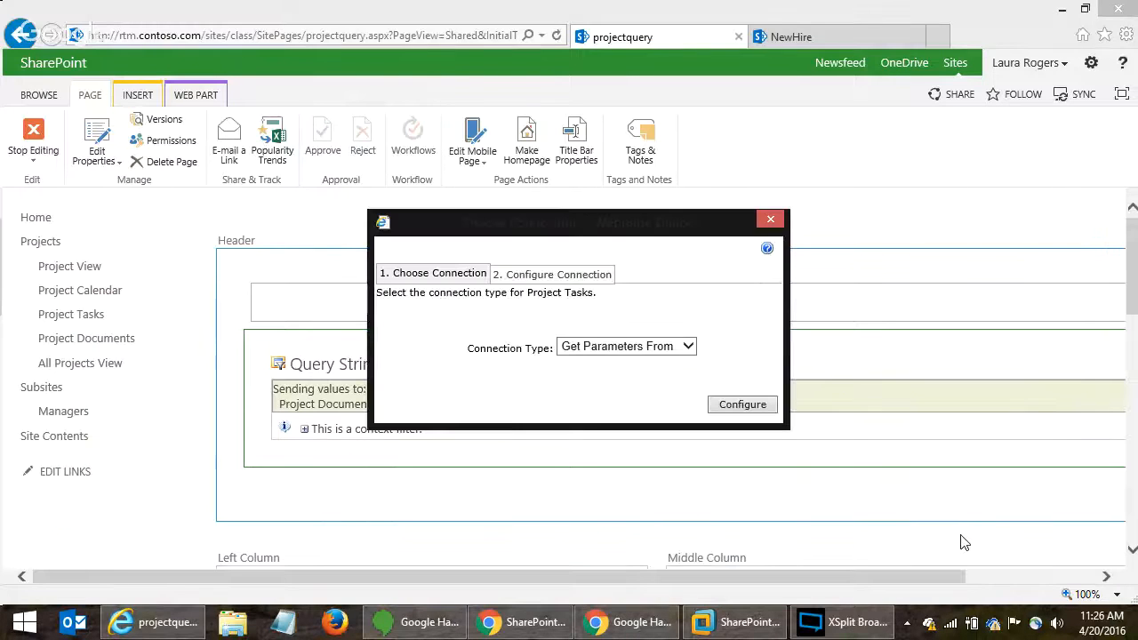
{"action": "left_click", "coordinate": [625, 347]}
{"action": "left_click", "coordinate": [622, 359]}
{"action": "left_click", "coordinate": [721, 407]}
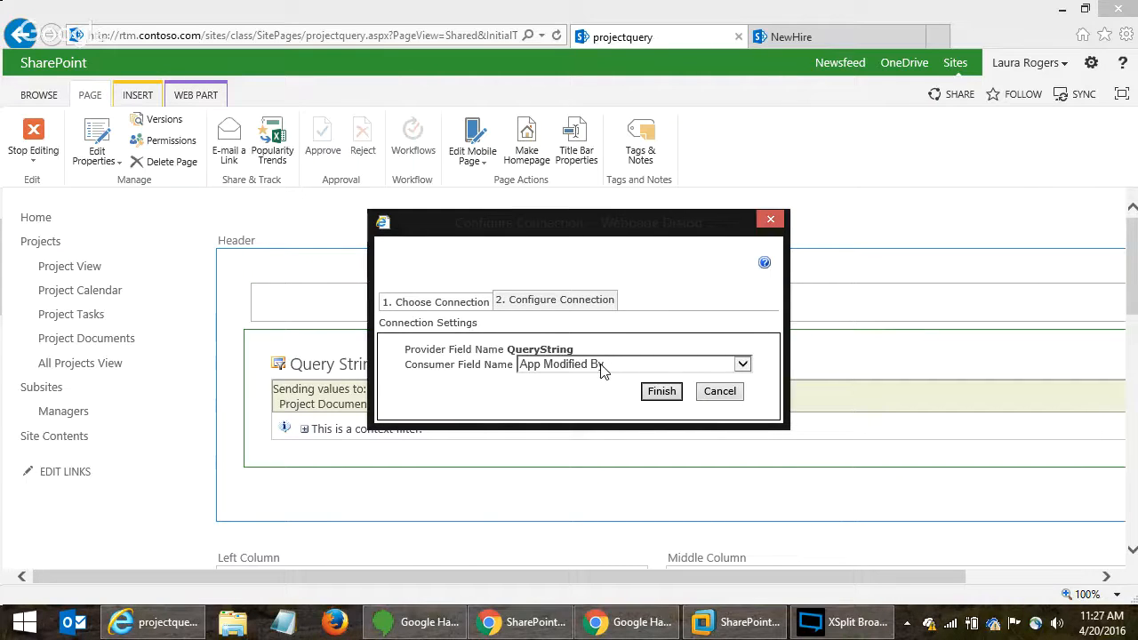
{"action": "left_click", "coordinate": [603, 366]}
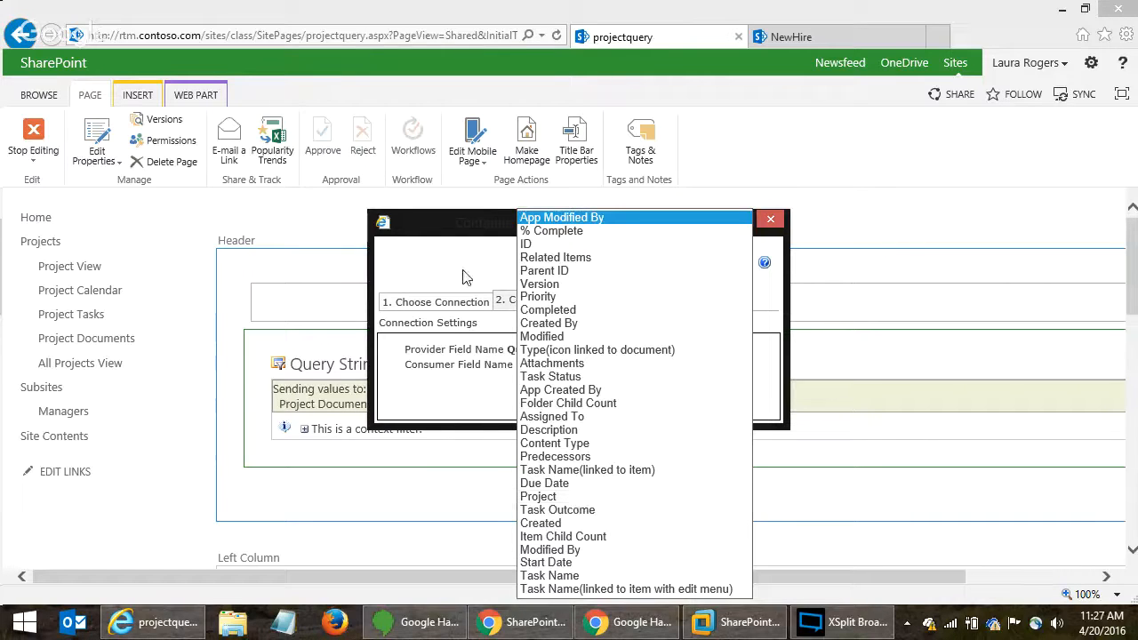
{"action": "left_click", "coordinate": [512, 278]}
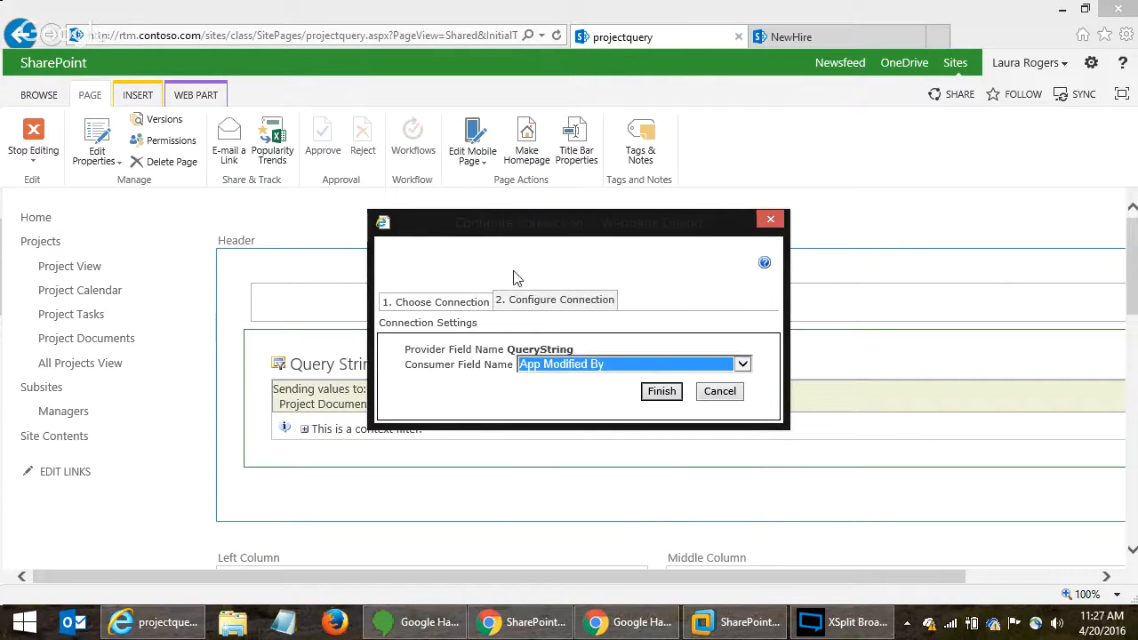
{"action": "left_click", "coordinate": [720, 392]}
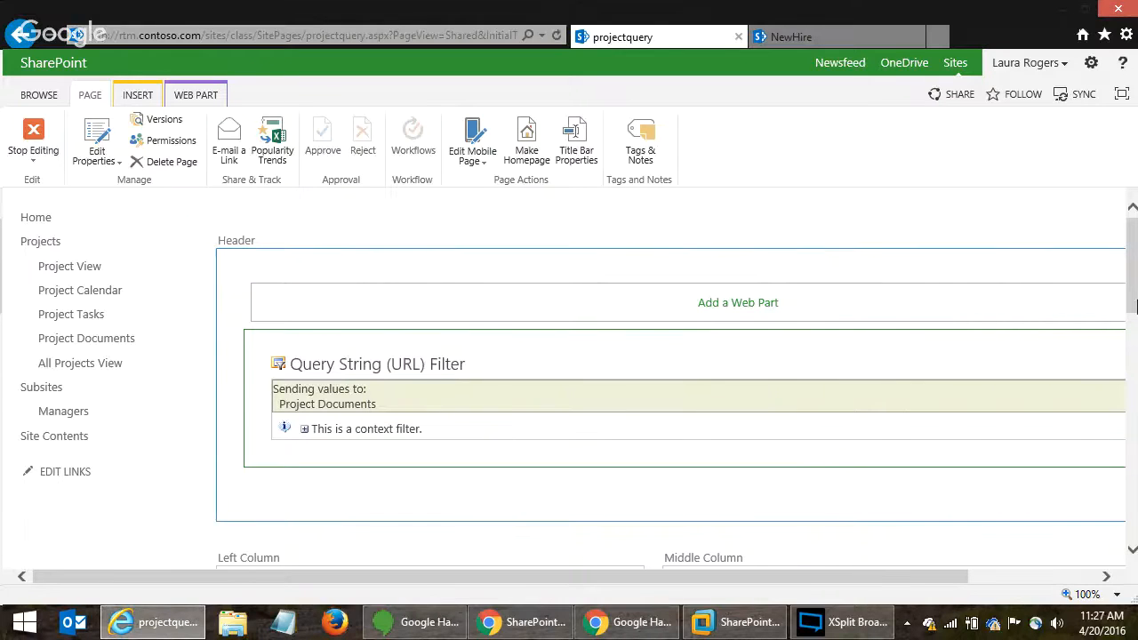
- Stop editing the projectquery page and open the list settings of Project Tasks
{"action": "left_click_drag", "start_coordinate": [1131, 221], "coordinate": [1133, 249]}
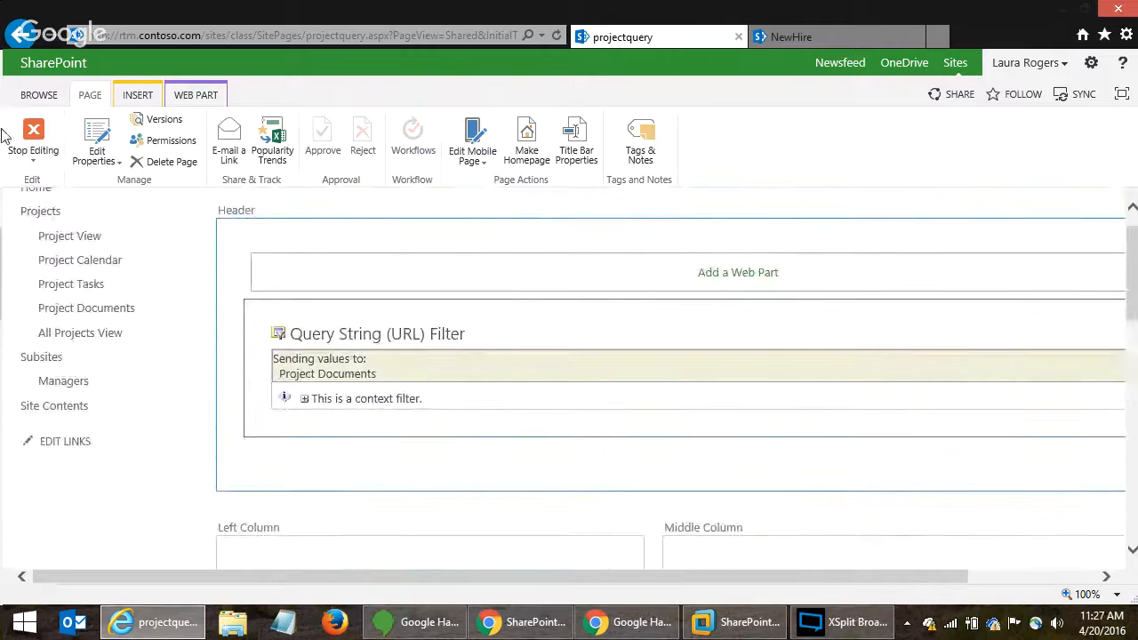
{"action": "left_click", "coordinate": [36, 138]}
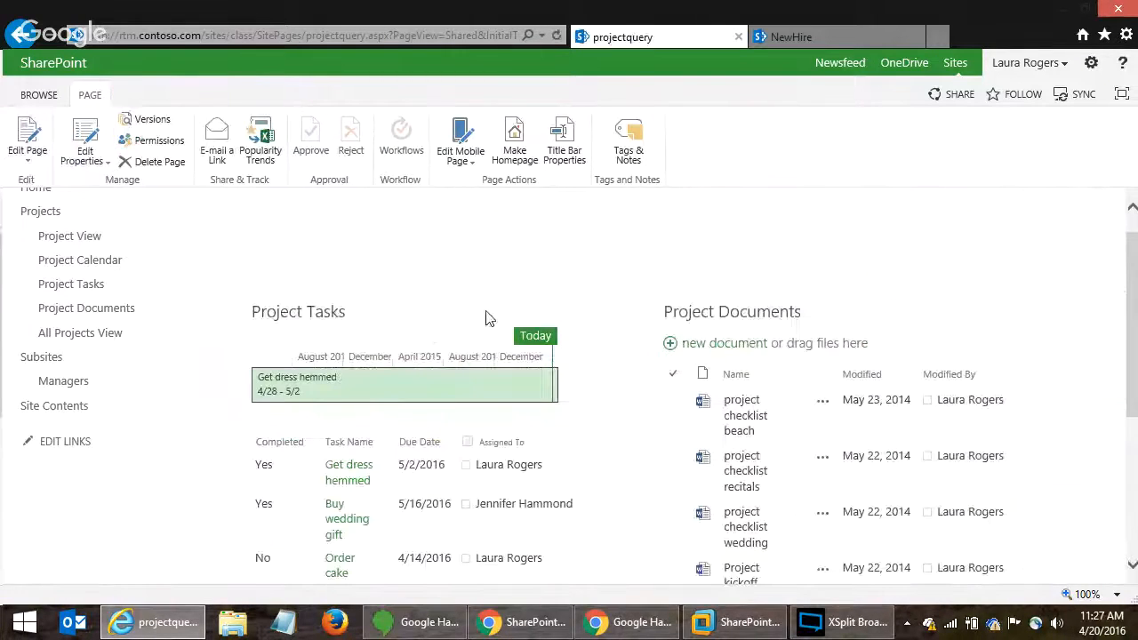
{"action": "left_click", "coordinate": [325, 318]}
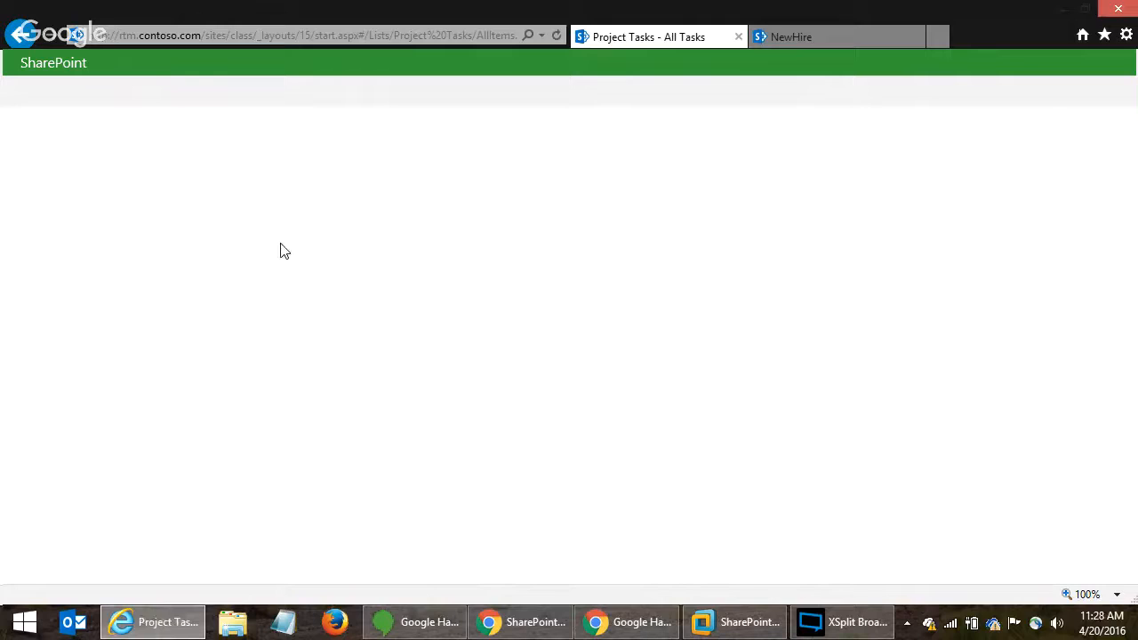
{"action": "left_click", "coordinate": [138, 97]}
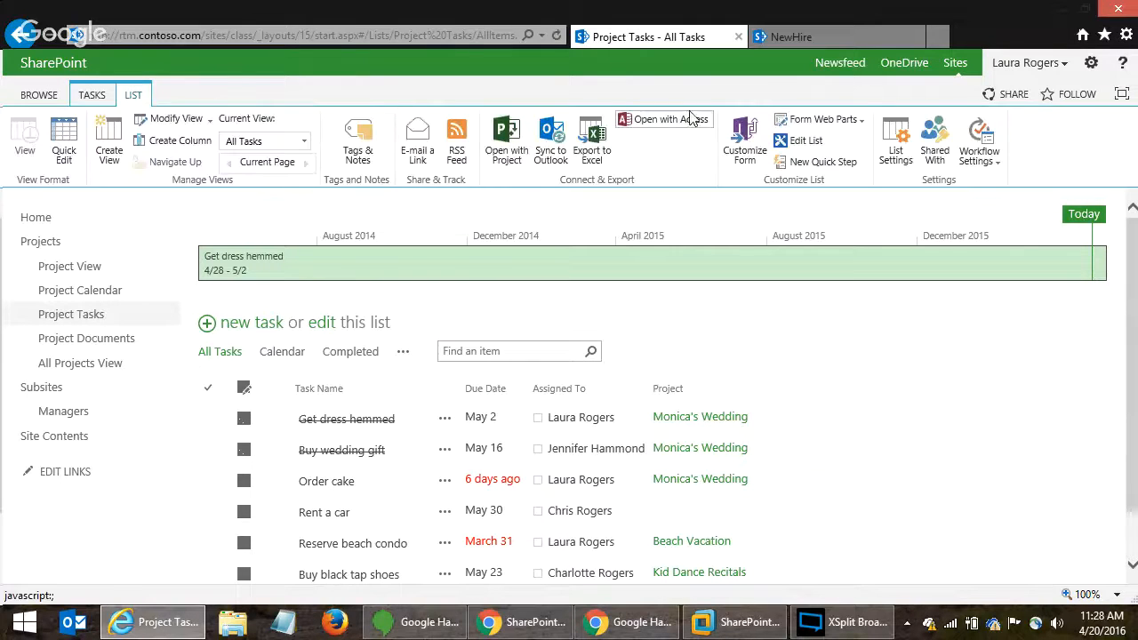
{"action": "left_click", "coordinate": [896, 142]}
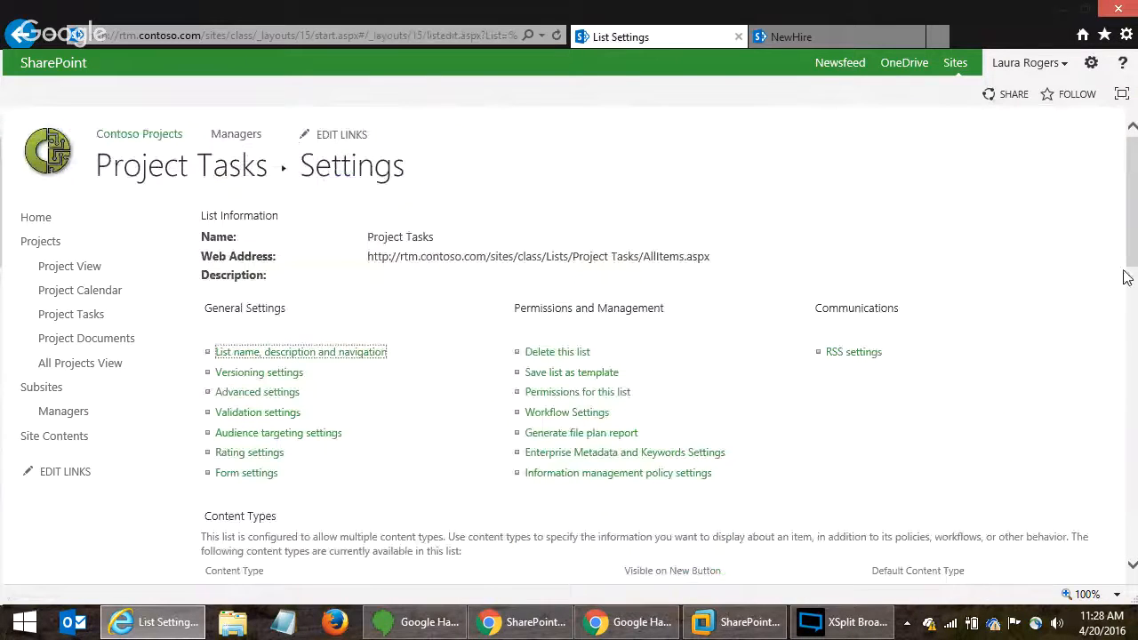
- Edit the Project lookup column of Project Tasks to also show the ID field and save the column
{"action": "left_click_drag", "start_coordinate": [1131, 241], "coordinate": [1134, 418]}
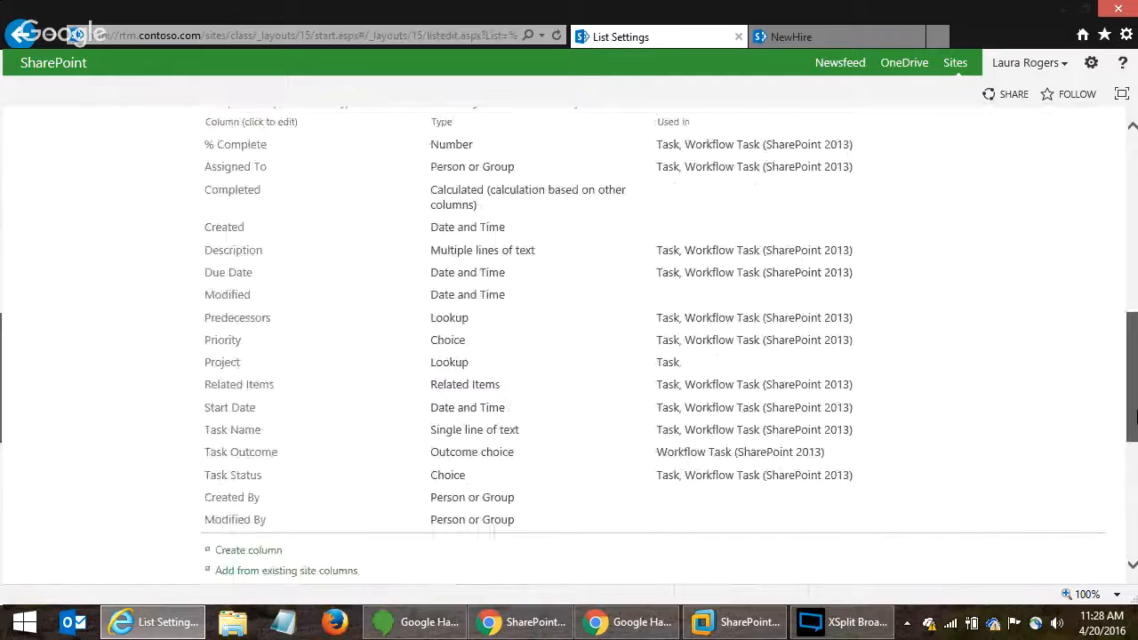
{"action": "left_click", "coordinate": [224, 363]}
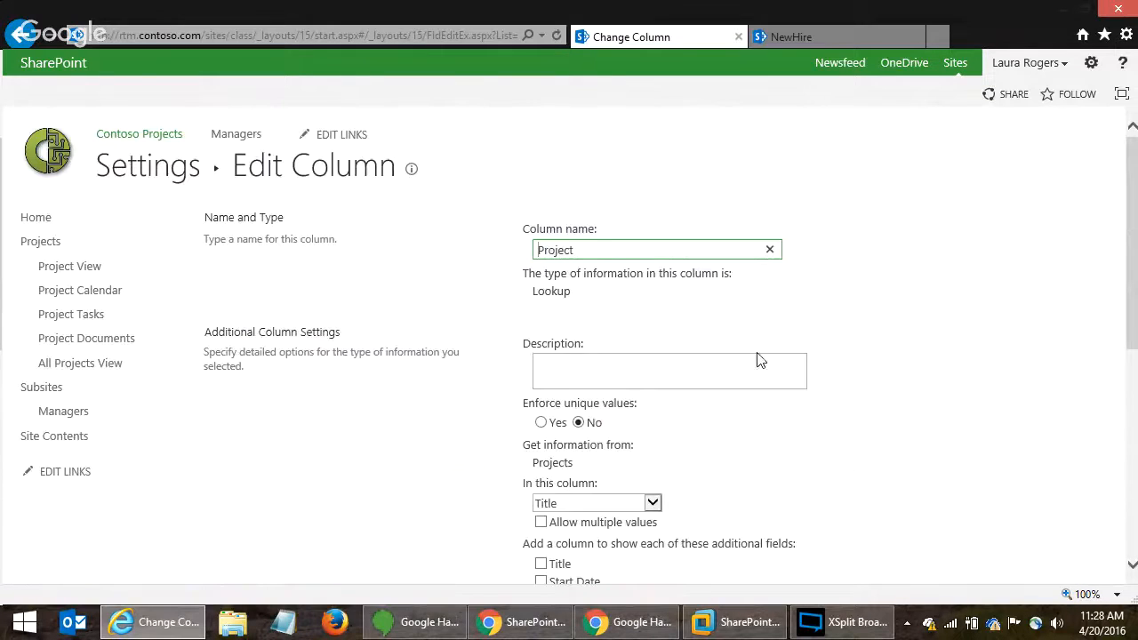
{"action": "left_click_drag", "start_coordinate": [1134, 305], "coordinate": [1129, 435]}
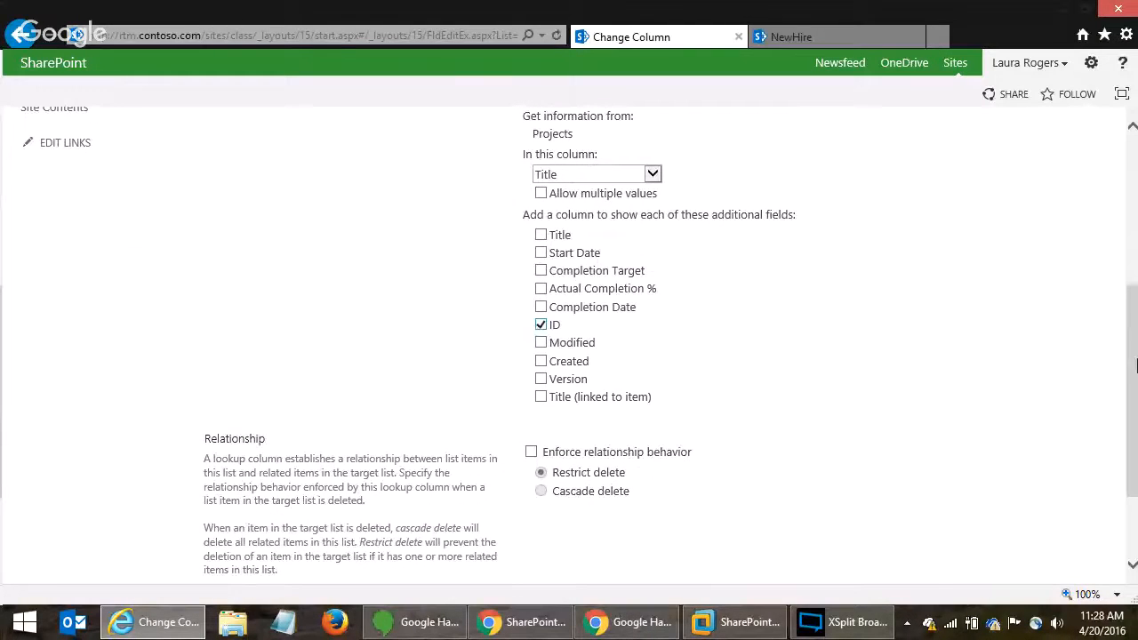
{"action": "left_click_drag", "start_coordinate": [1134, 363], "coordinate": [1135, 420]}
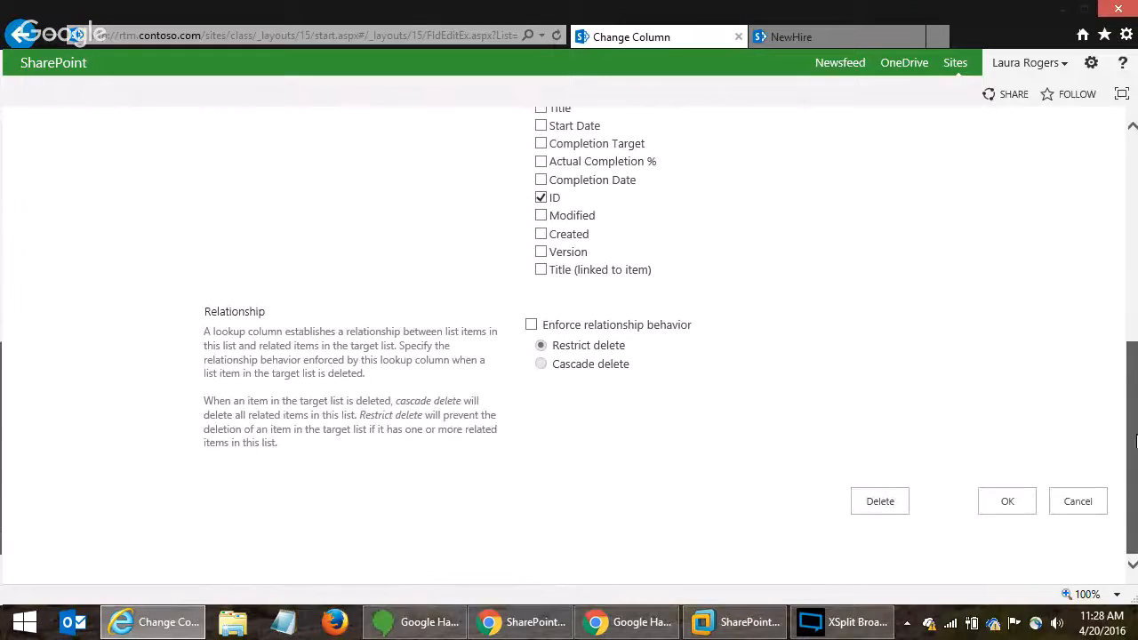
{"action": "left_click", "coordinate": [1001, 503]}
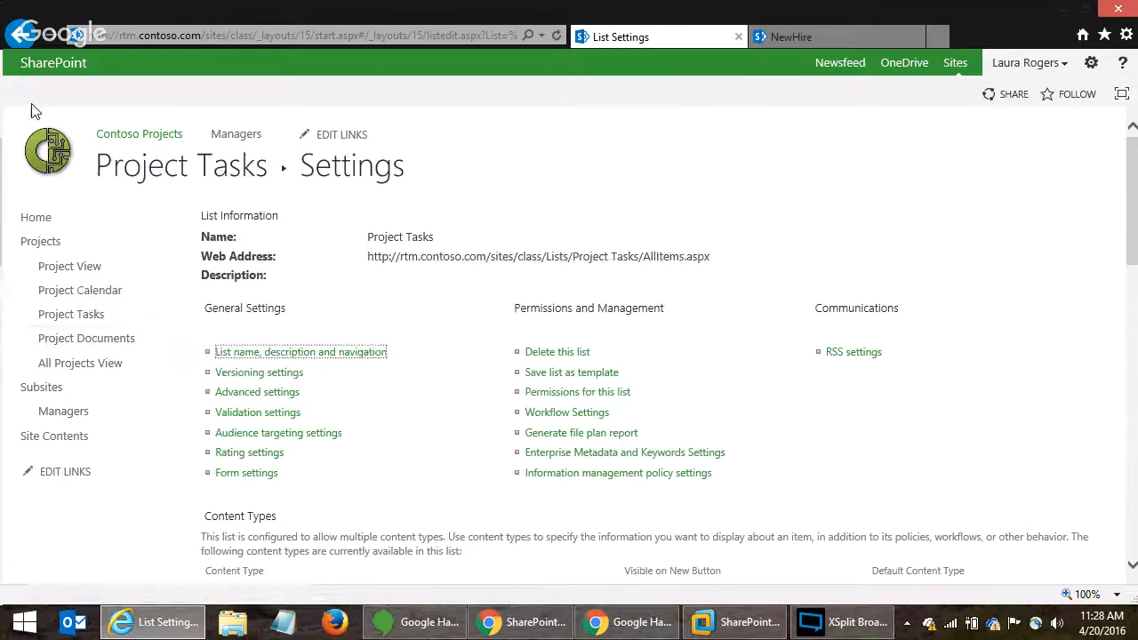
- Return to the projectquery page by loading projectquery.aspx without the extra query string parameters
{"action": "right_click", "coordinate": [22, 49]}
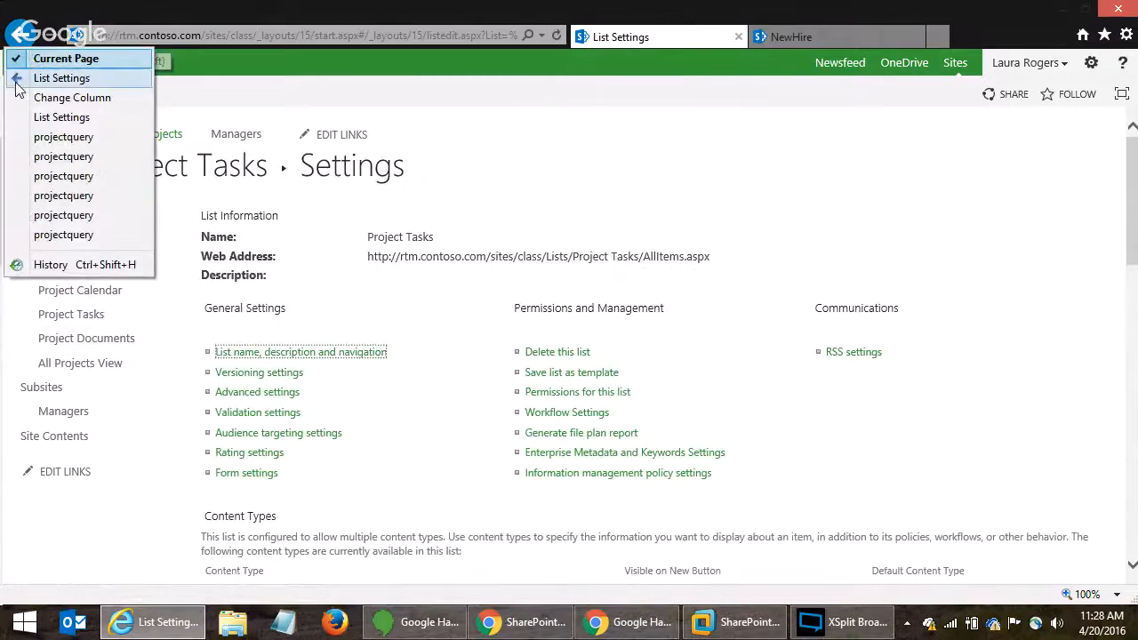
{"action": "left_click", "coordinate": [58, 136]}
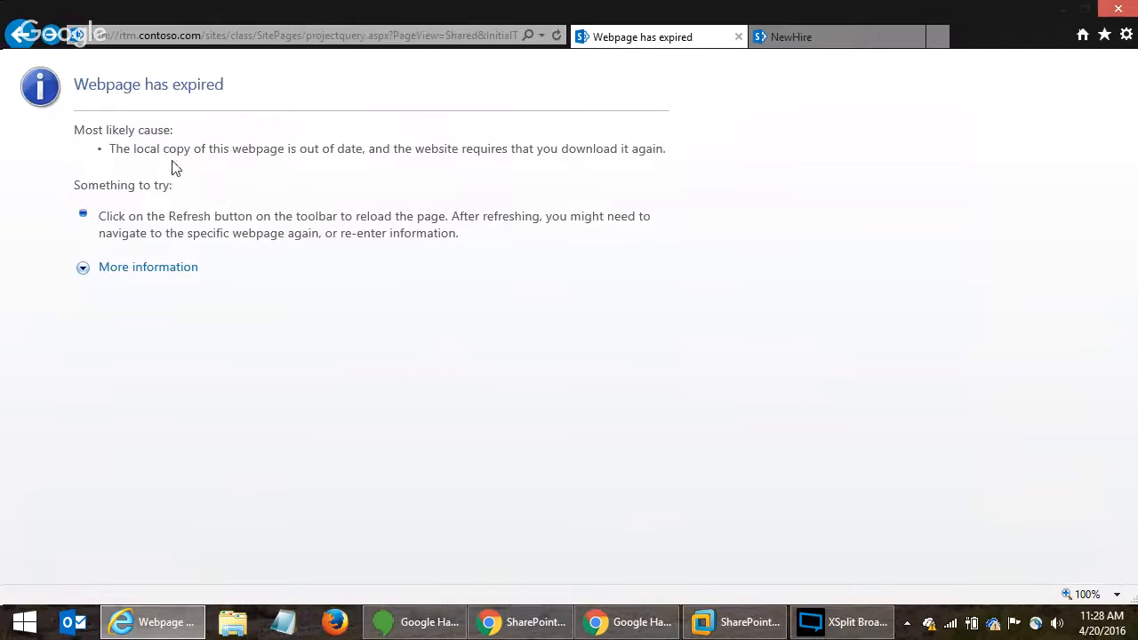
{"action": "left_click", "coordinate": [256, 37]}
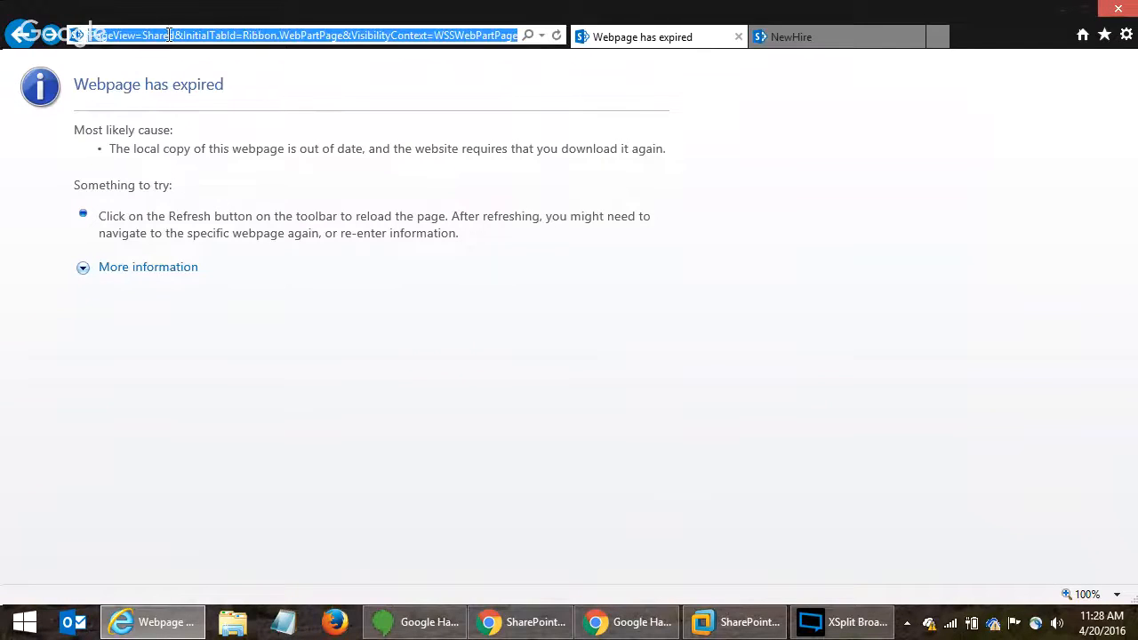
{"action": "left_click_drag", "start_coordinate": [113, 35], "coordinate": [963, 38]}
{"action": "key", "text": "BackSpace"}
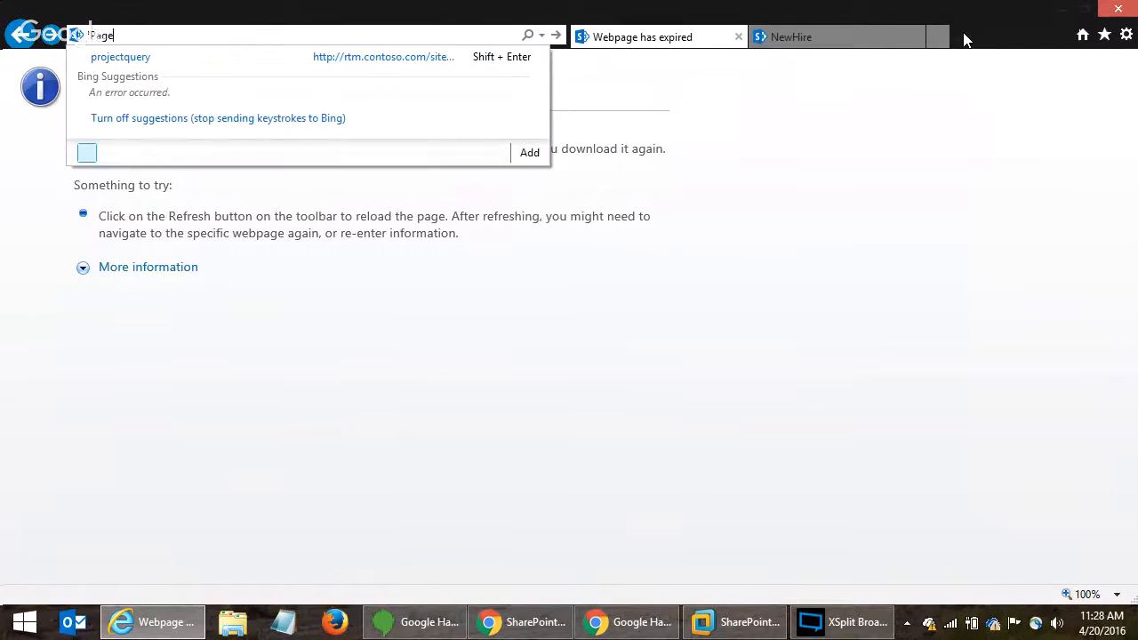
{"action": "type", "text": "s/projectquery.as"}
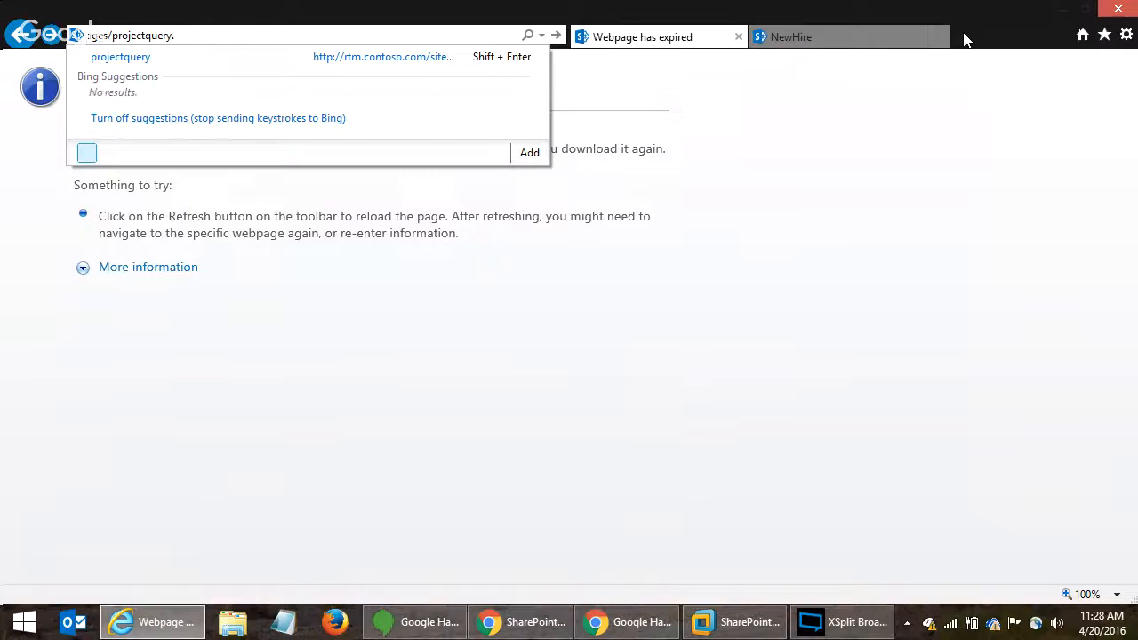
{"action": "key", "text": "Escape"}
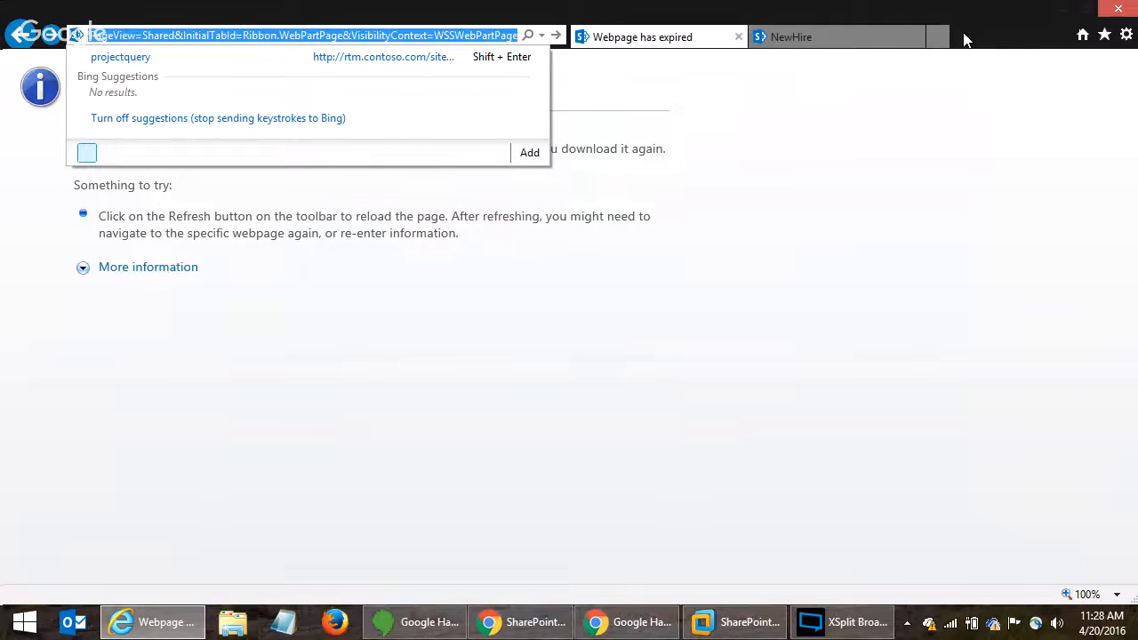
{"action": "key", "text": "Return"}
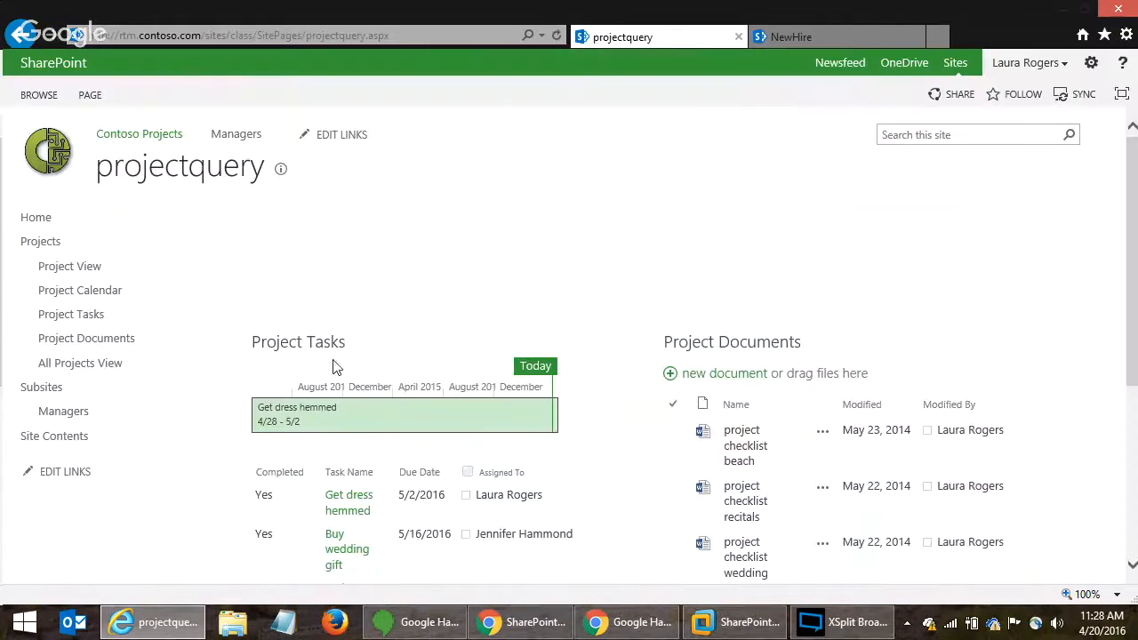
- Open the Project lookup column from the Project Documents library settings, review its additional fields and accept the column settings
{"action": "left_click", "coordinate": [745, 342]}
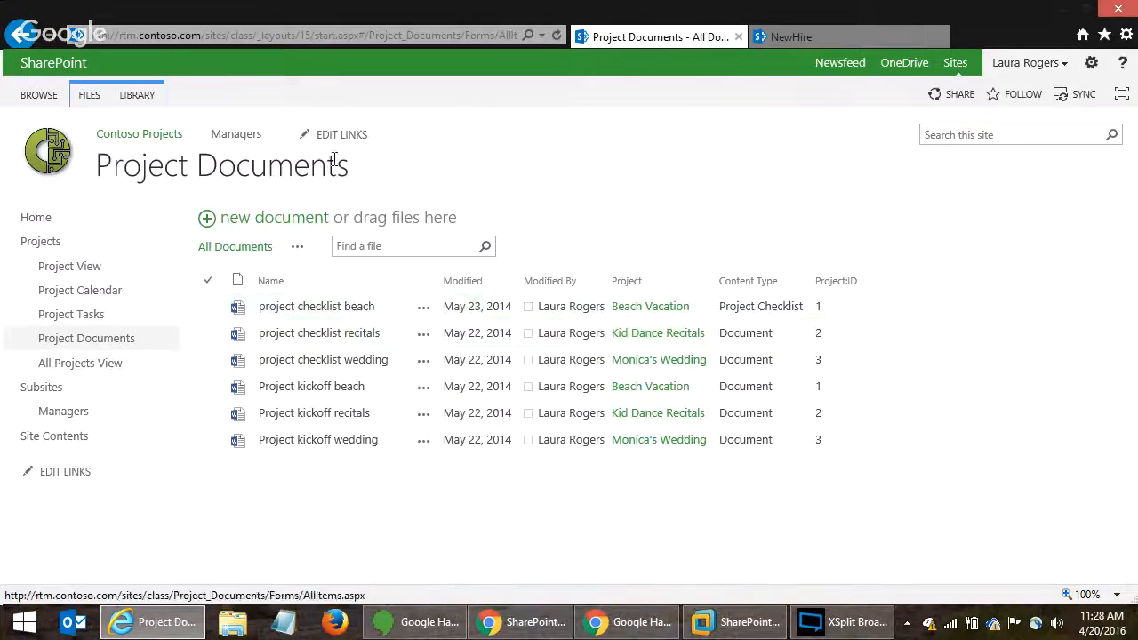
{"action": "left_click", "coordinate": [139, 98]}
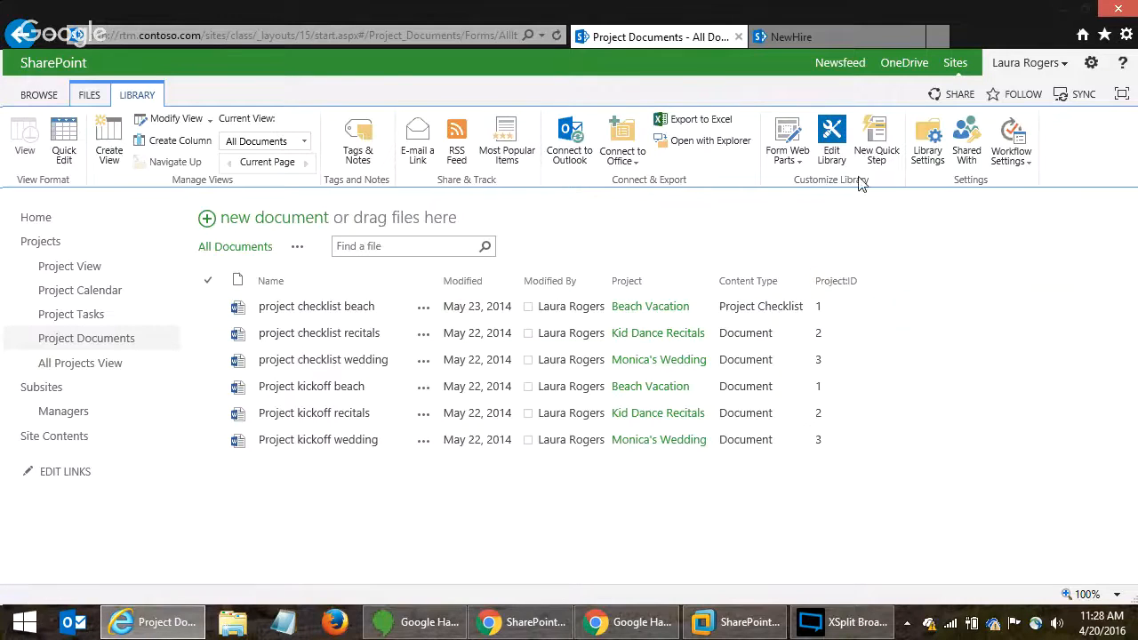
{"action": "left_click", "coordinate": [927, 141]}
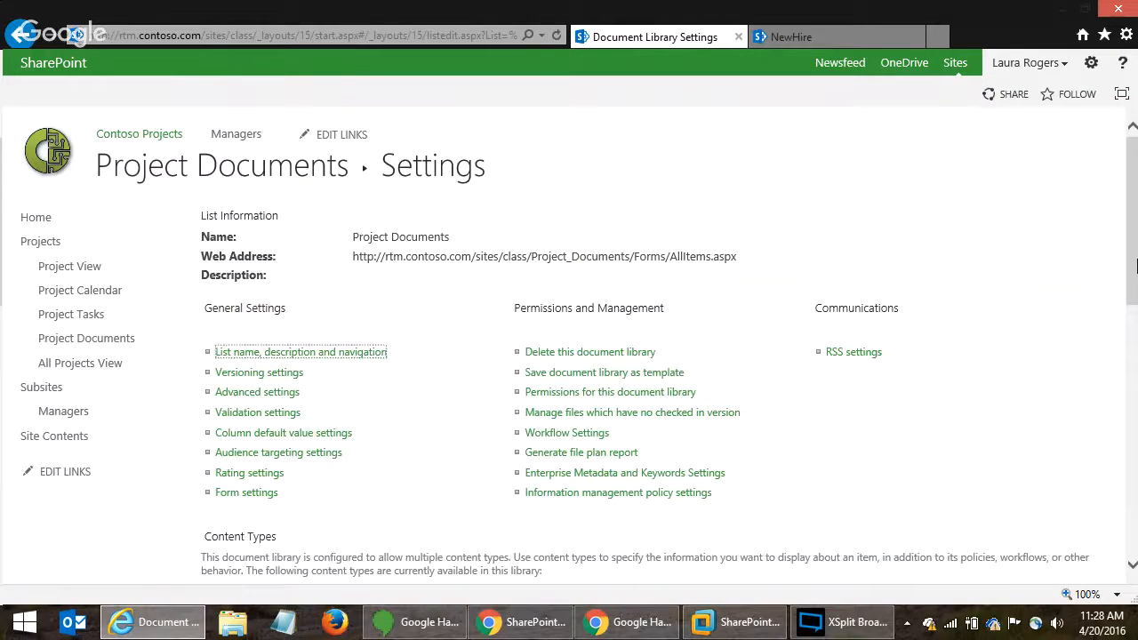
{"action": "left_click_drag", "start_coordinate": [1135, 264], "coordinate": [1130, 458]}
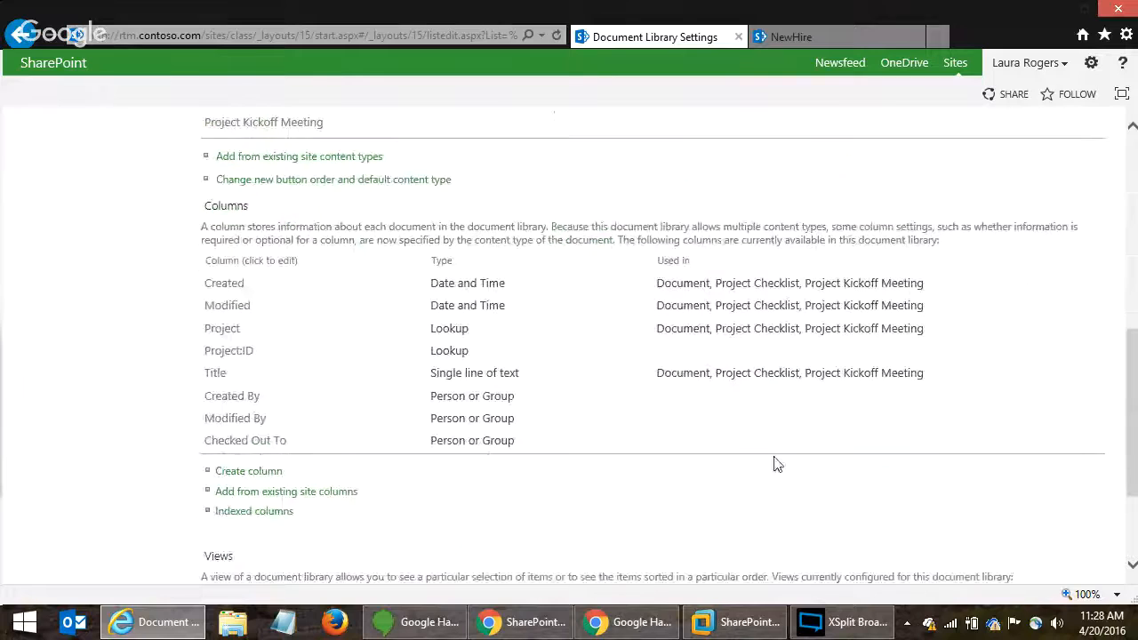
{"action": "left_click", "coordinate": [222, 330]}
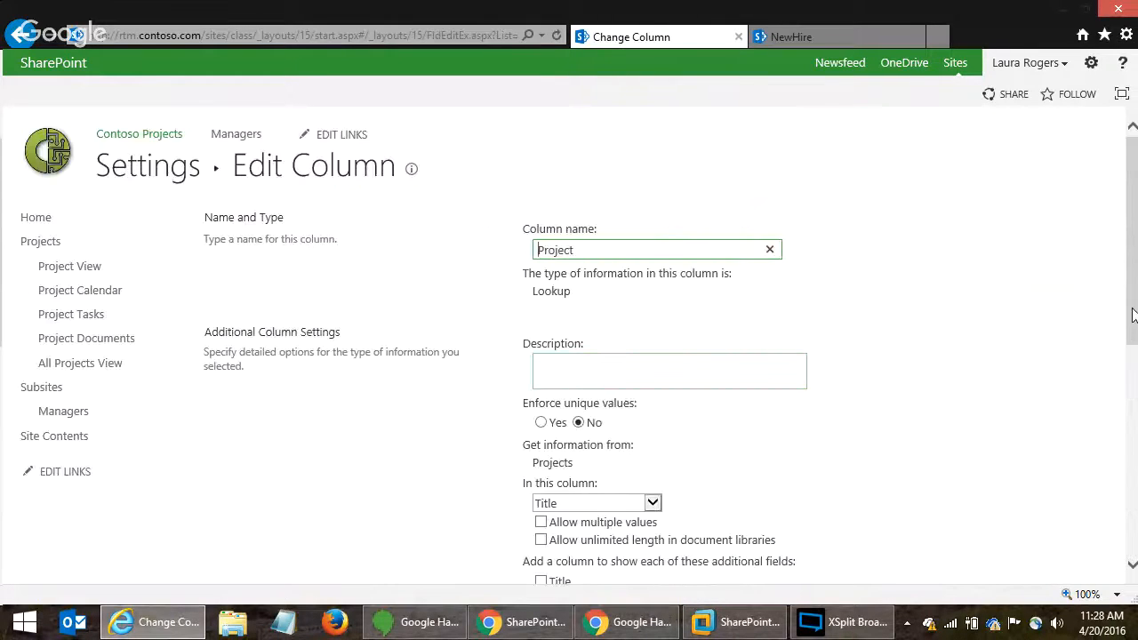
{"action": "left_click_drag", "start_coordinate": [1130, 310], "coordinate": [1129, 492]}
{"action": "left_click", "coordinate": [1007, 502]}
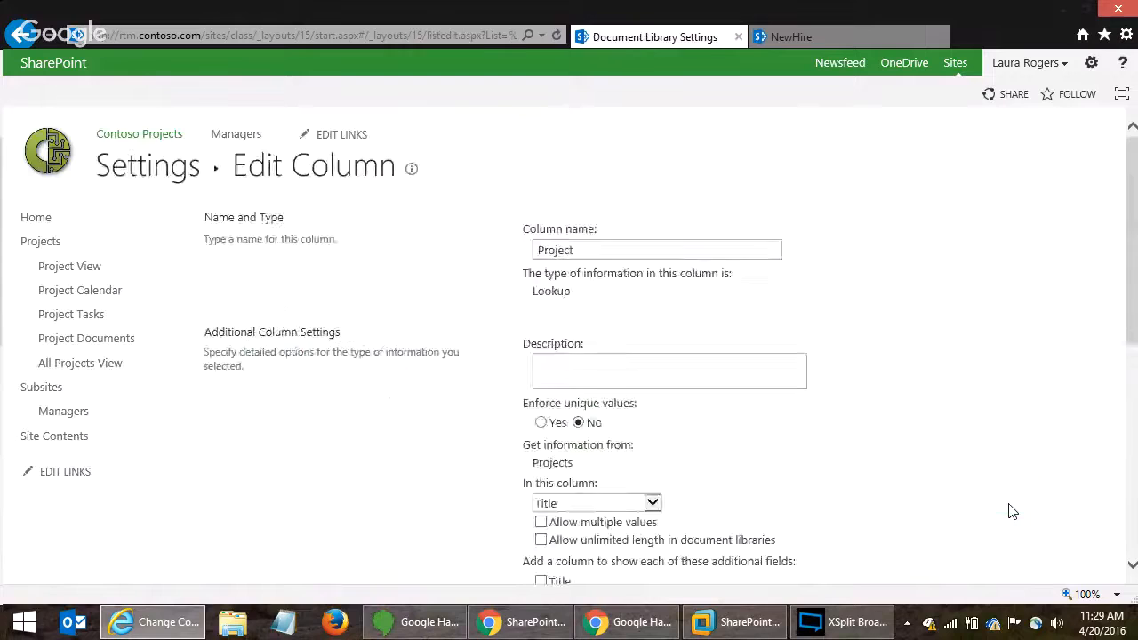
- Open the Project Documents library and filter its Project column to Beach Vacation
{"action": "left_click", "coordinate": [313, 178]}
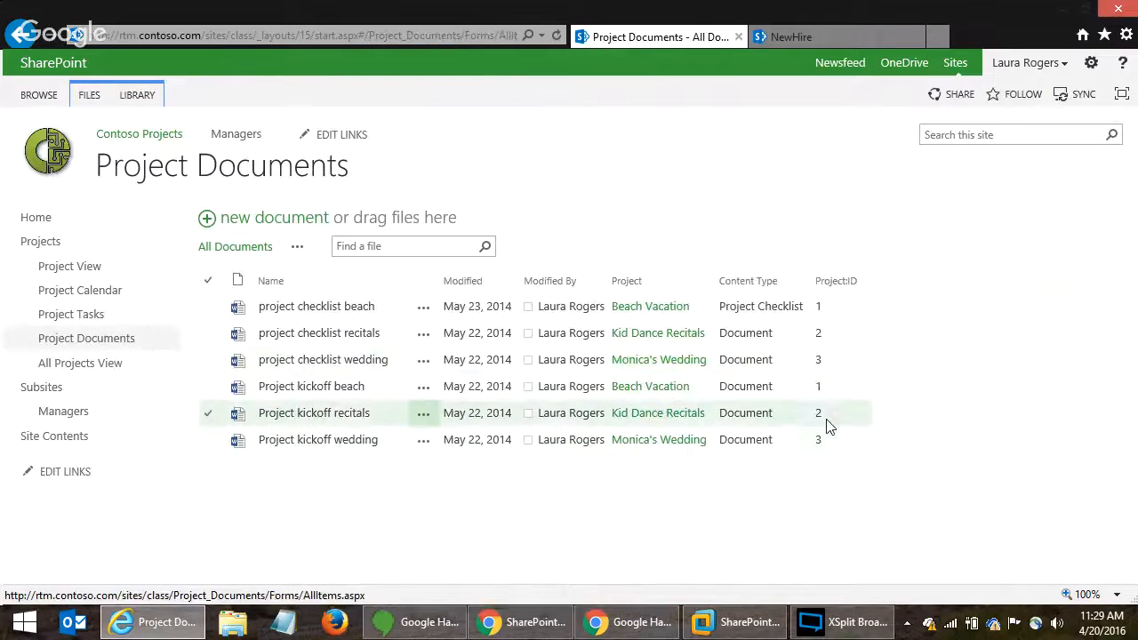
{"action": "left_click", "coordinate": [707, 283]}
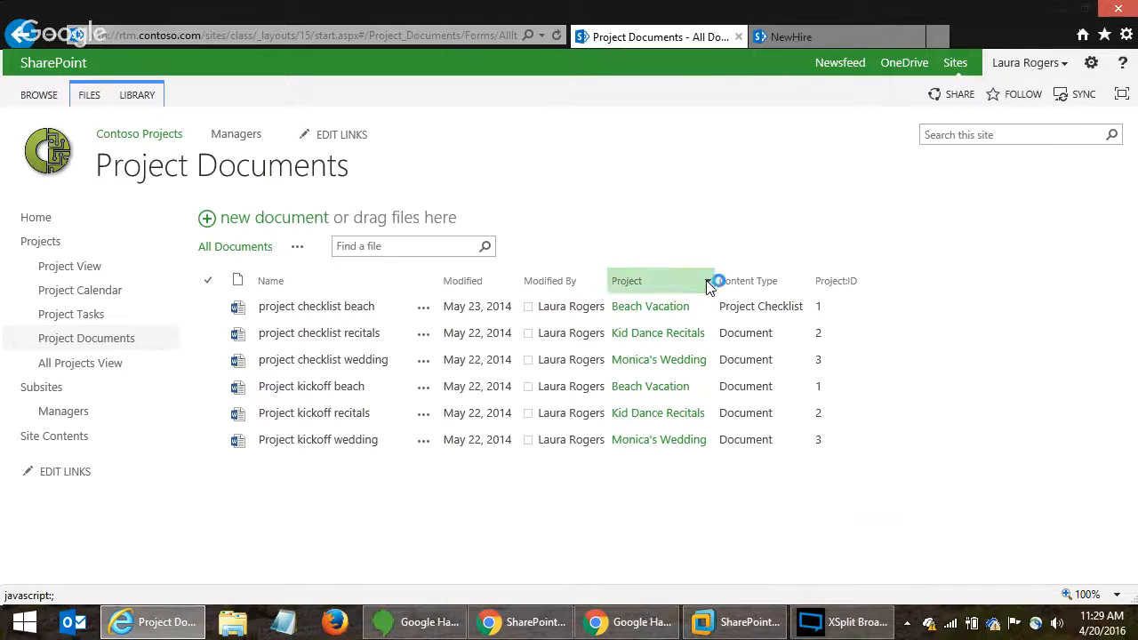
{"action": "left_click", "coordinate": [564, 405]}
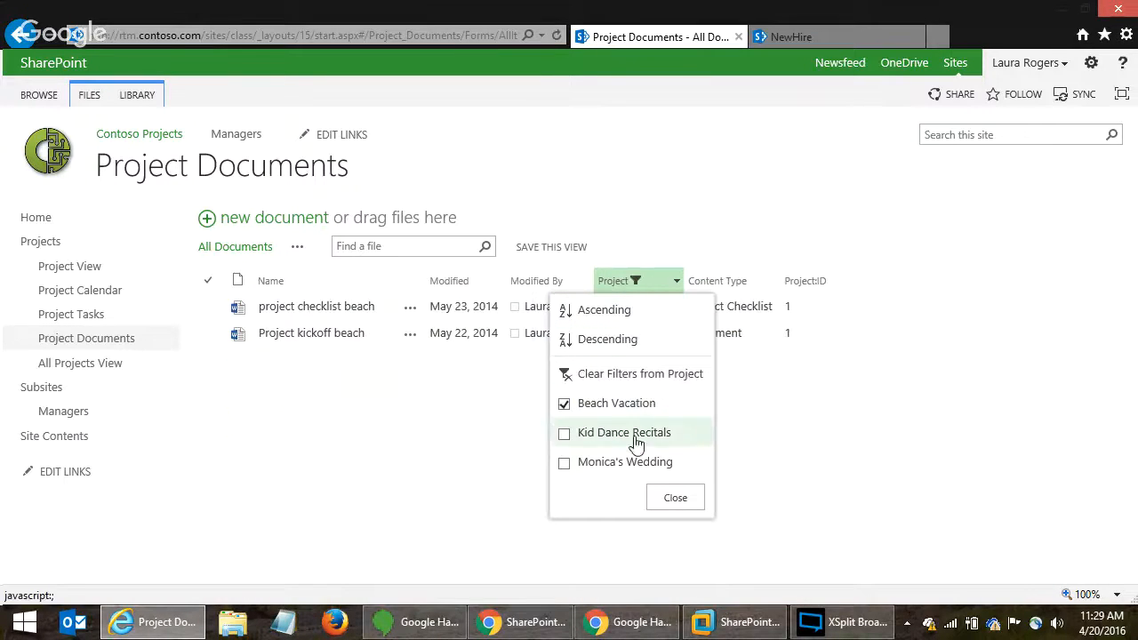
{"action": "left_click", "coordinate": [677, 497]}
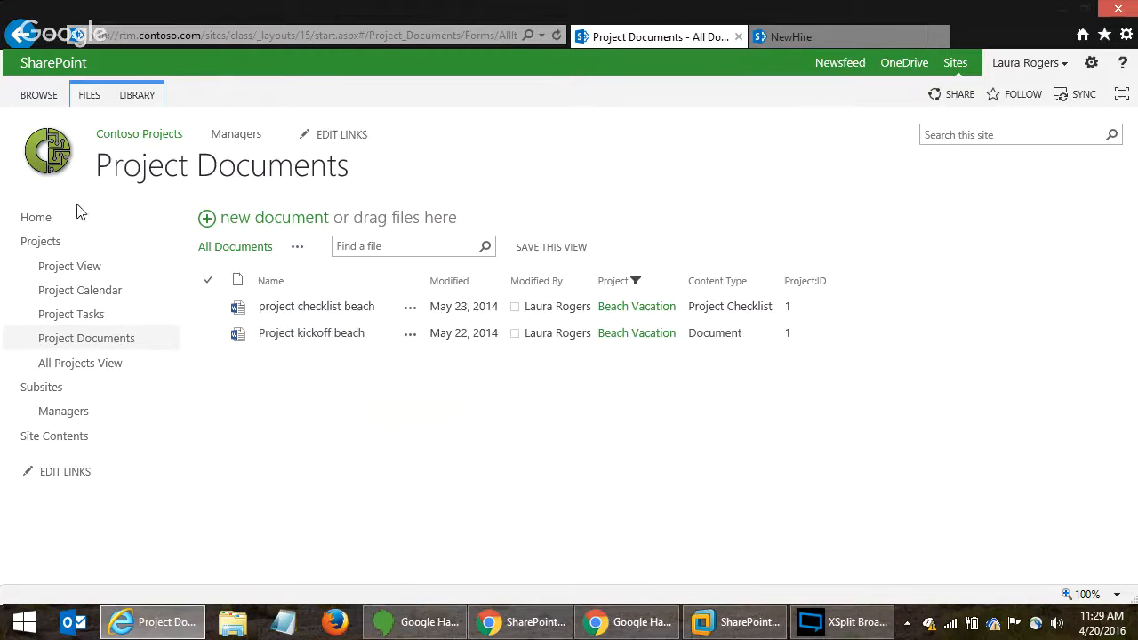
- Open the projectquery page from the Site Pages library and put it into edit mode
{"action": "left_click", "coordinate": [82, 438]}
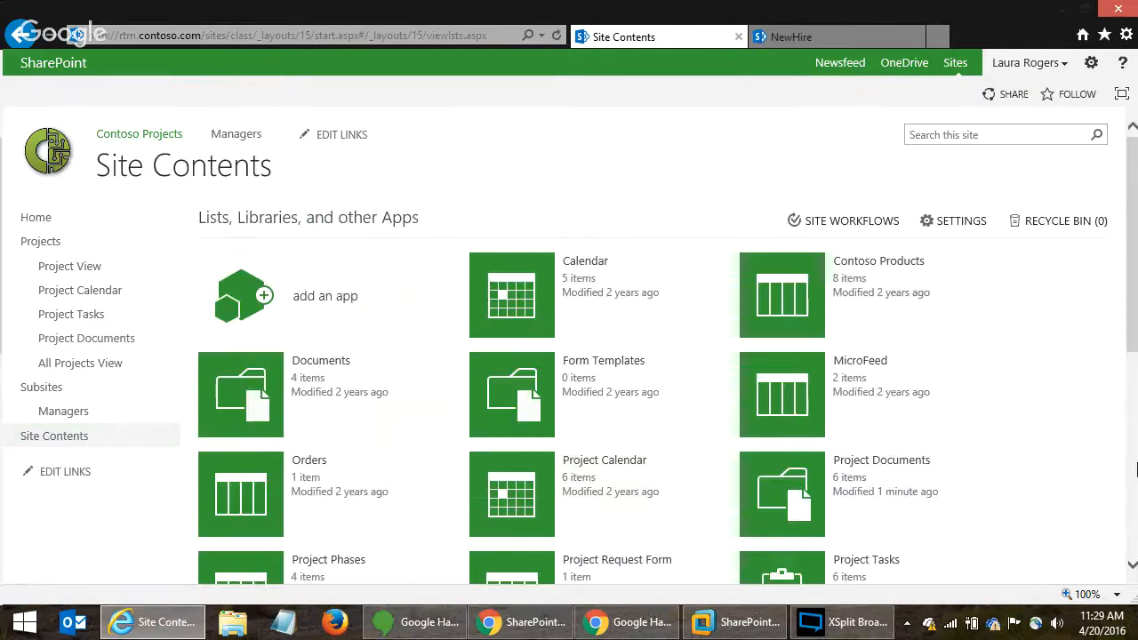
{"action": "scroll", "coordinate": [1132, 450], "scroll_direction": "down", "scroll_amount": 5}
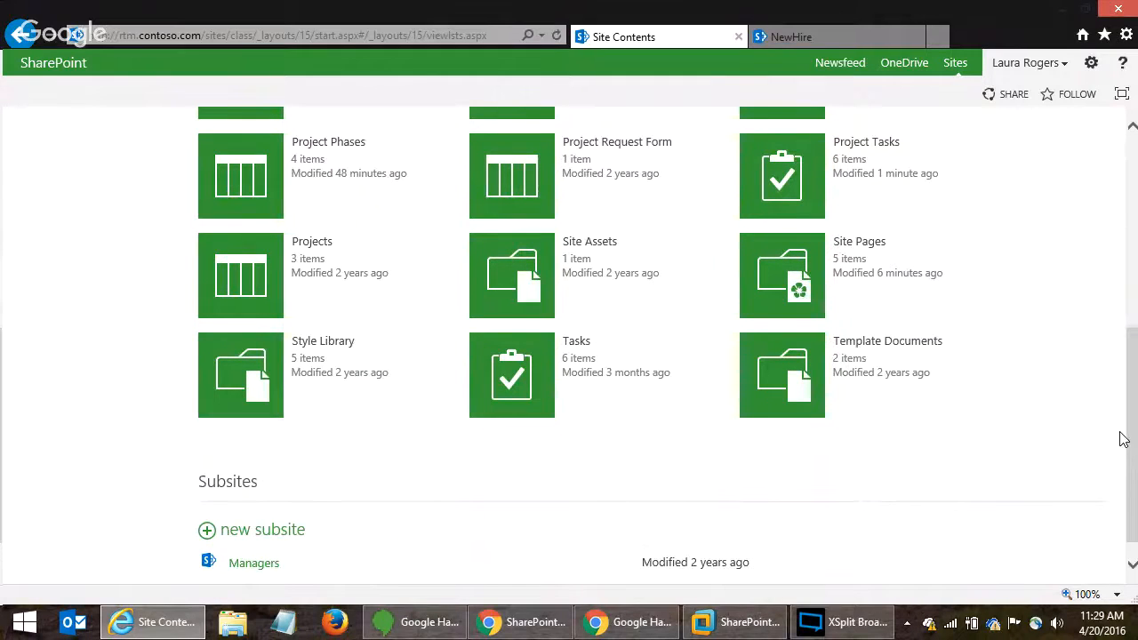
{"action": "left_click_drag", "start_coordinate": [1129, 437], "coordinate": [1135, 335]}
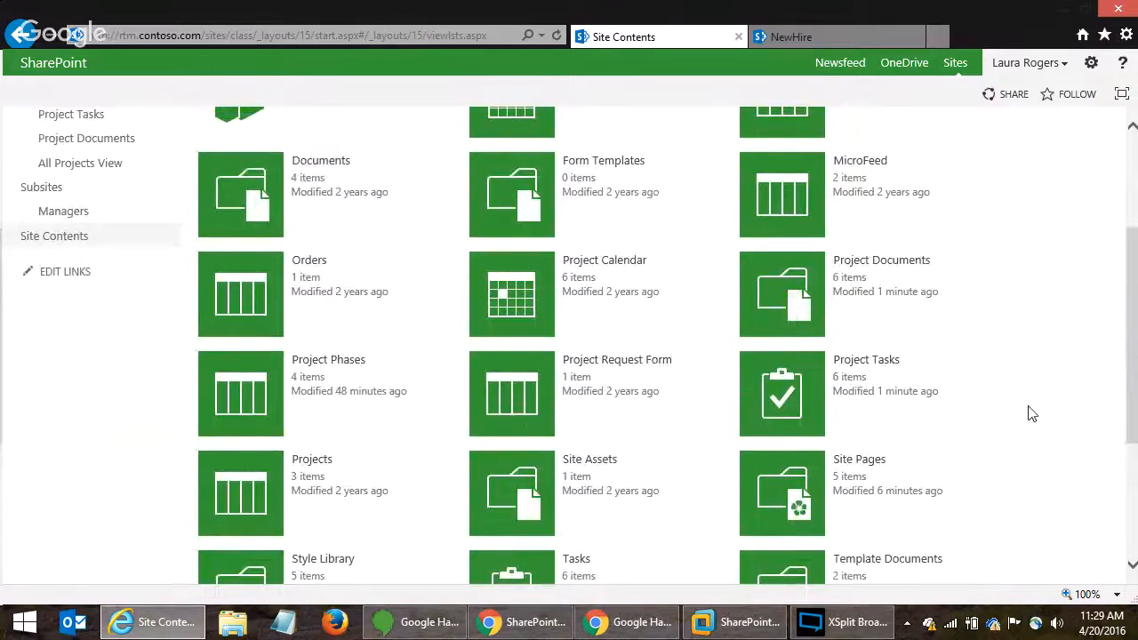
{"action": "left_click", "coordinate": [791, 494]}
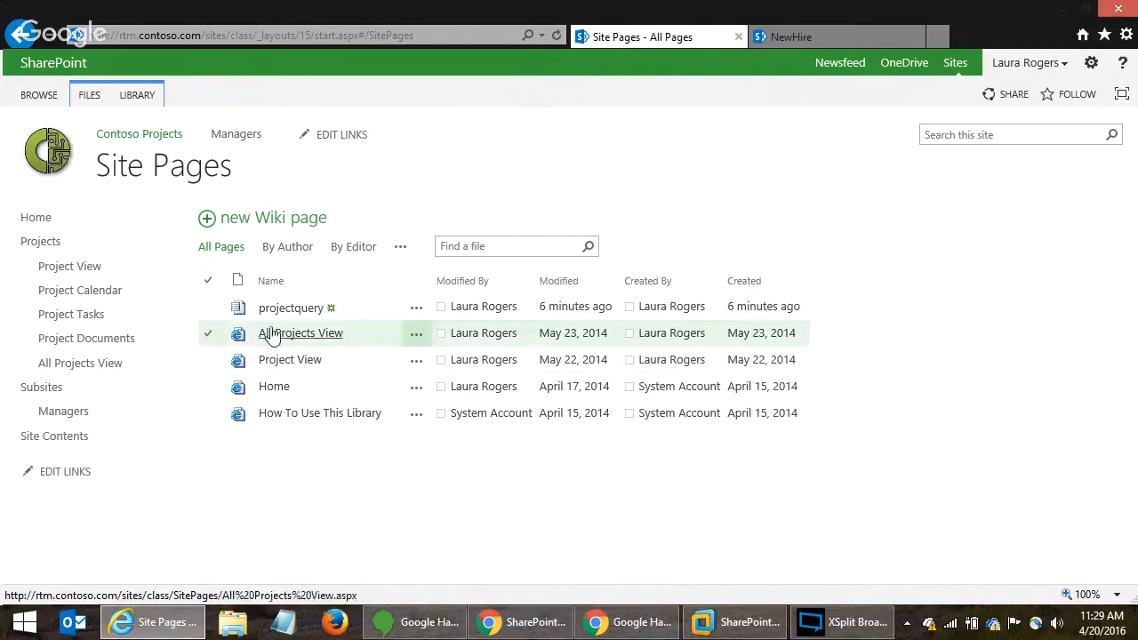
{"action": "left_click", "coordinate": [294, 310]}
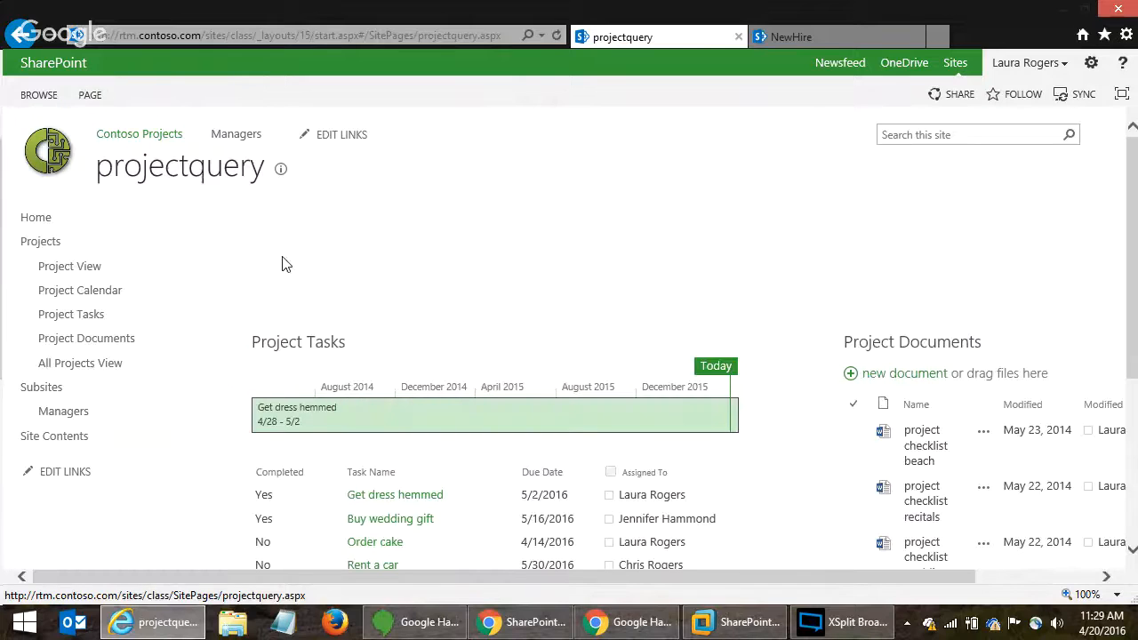
{"action": "left_click", "coordinate": [86, 95]}
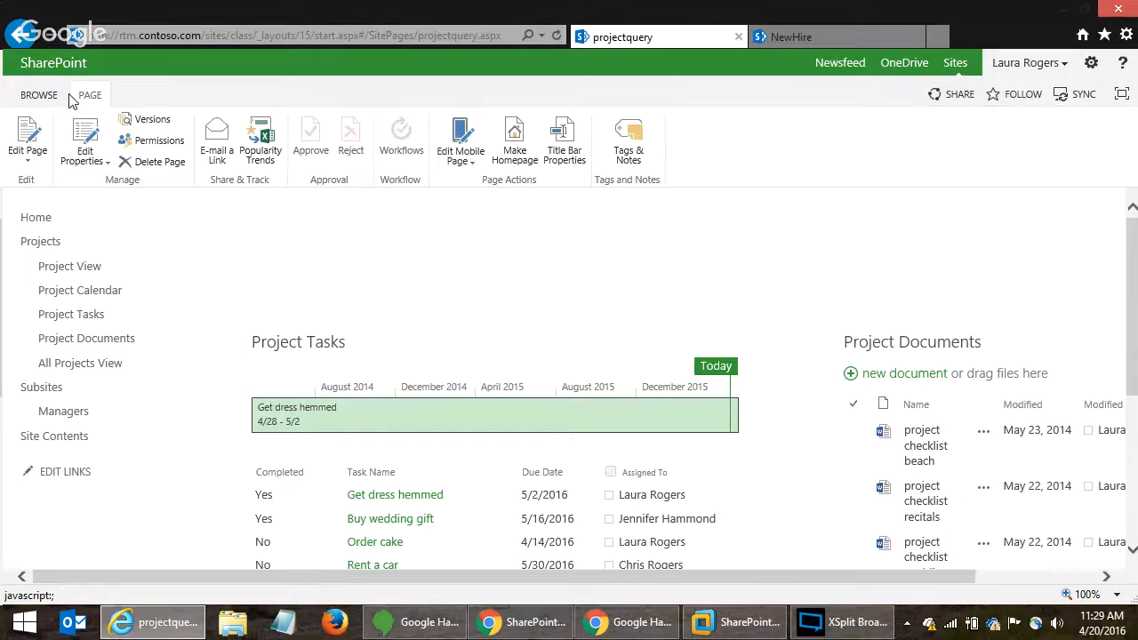
{"action": "left_click", "coordinate": [28, 132]}
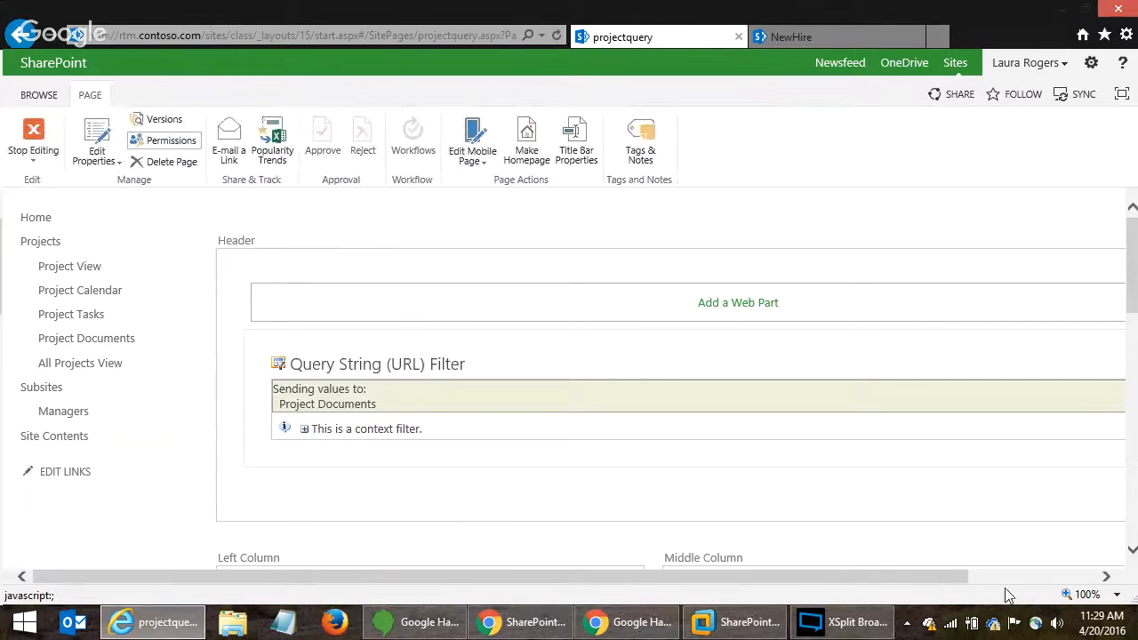
- Connect the Query String (URL) Filter to Project Tasks with Get Filter Values From and consumer field Project:ID, and stop editing the page
{"action": "left_click", "coordinate": [1007, 576]}
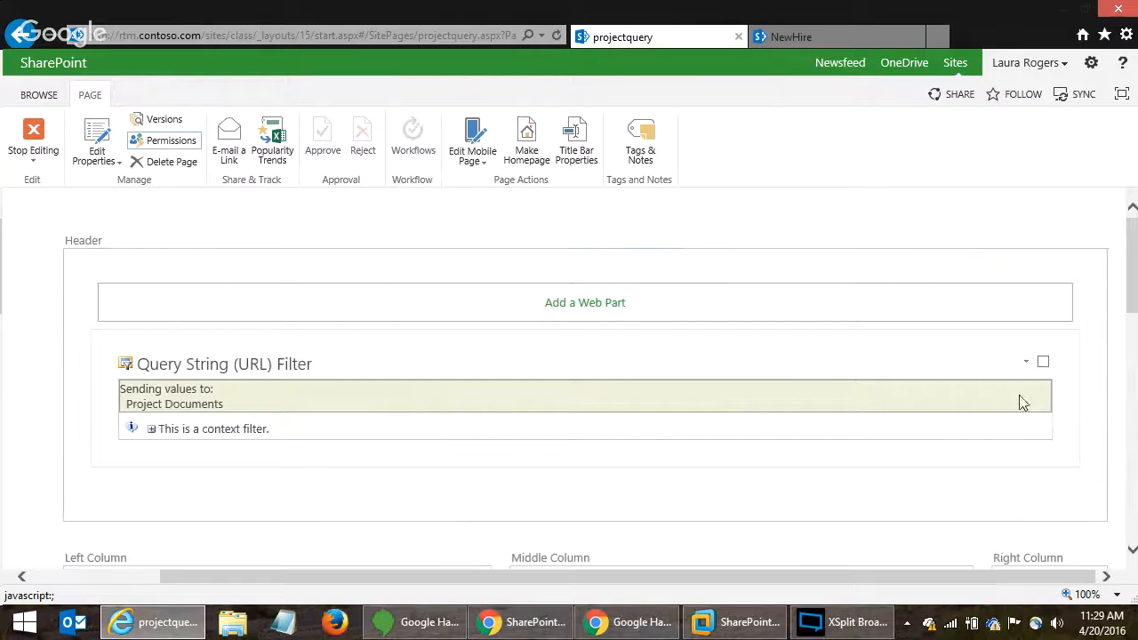
{"action": "left_click", "coordinate": [1025, 362]}
{"action": "mouse_move", "coordinate": [981, 505]}
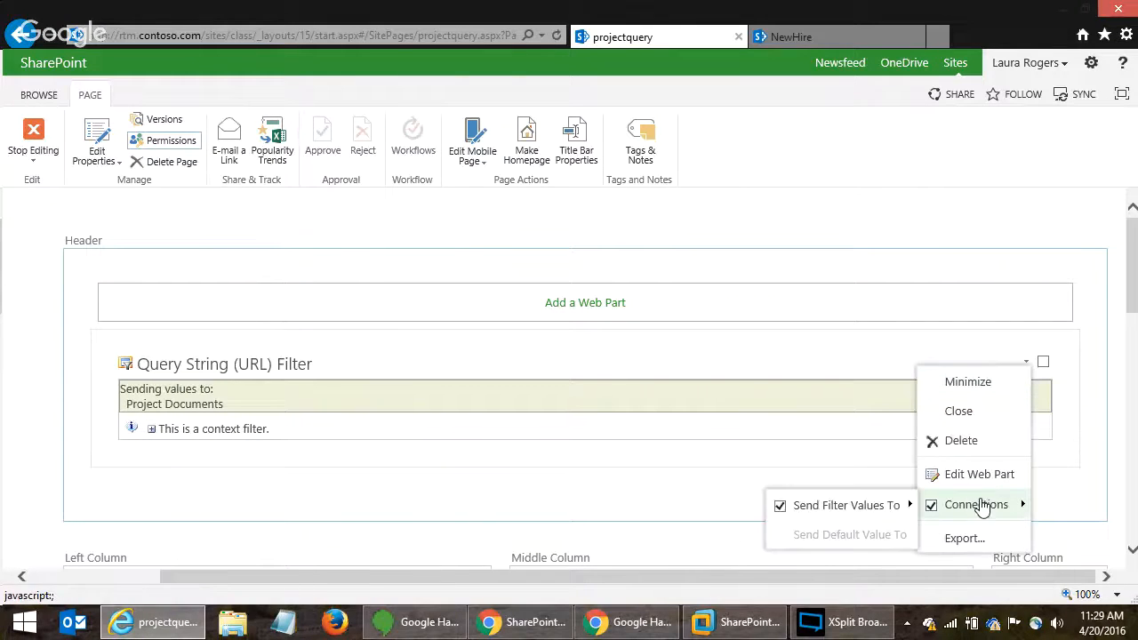
{"action": "mouse_move", "coordinate": [894, 508]}
{"action": "left_click", "coordinate": [986, 536]}
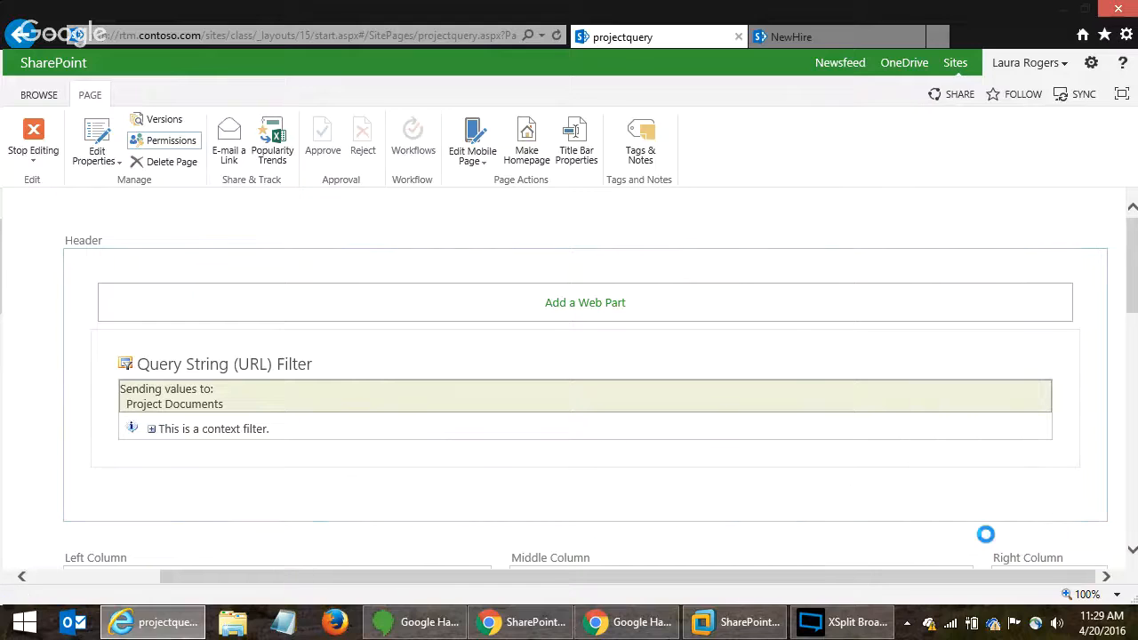
{"action": "left_click", "coordinate": [631, 352]}
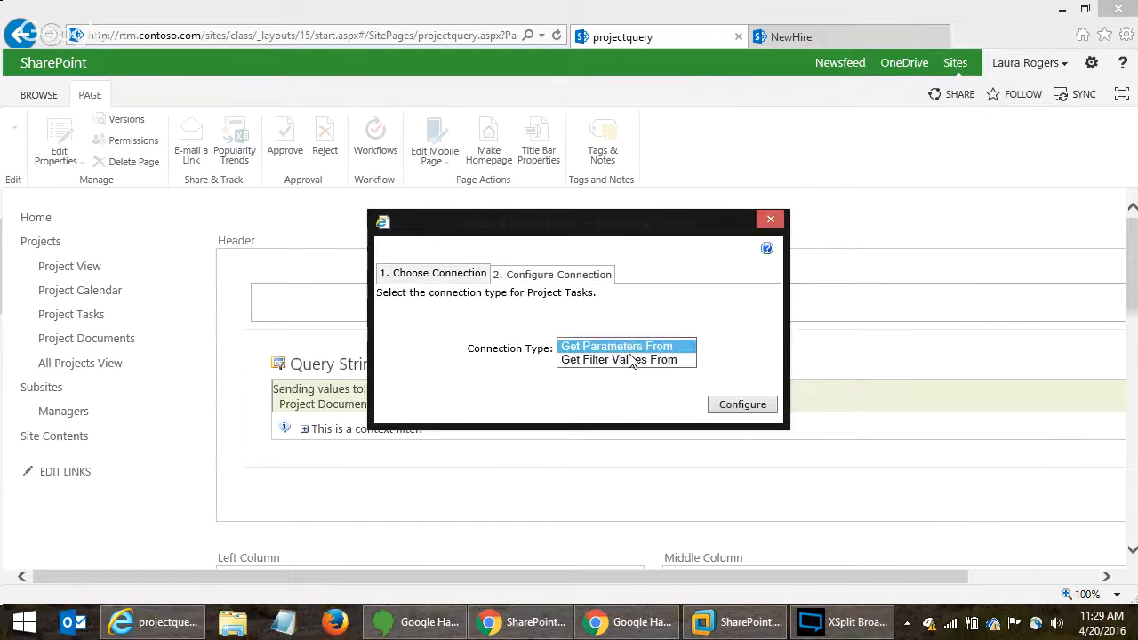
{"action": "left_click", "coordinate": [632, 360]}
{"action": "left_click", "coordinate": [729, 406]}
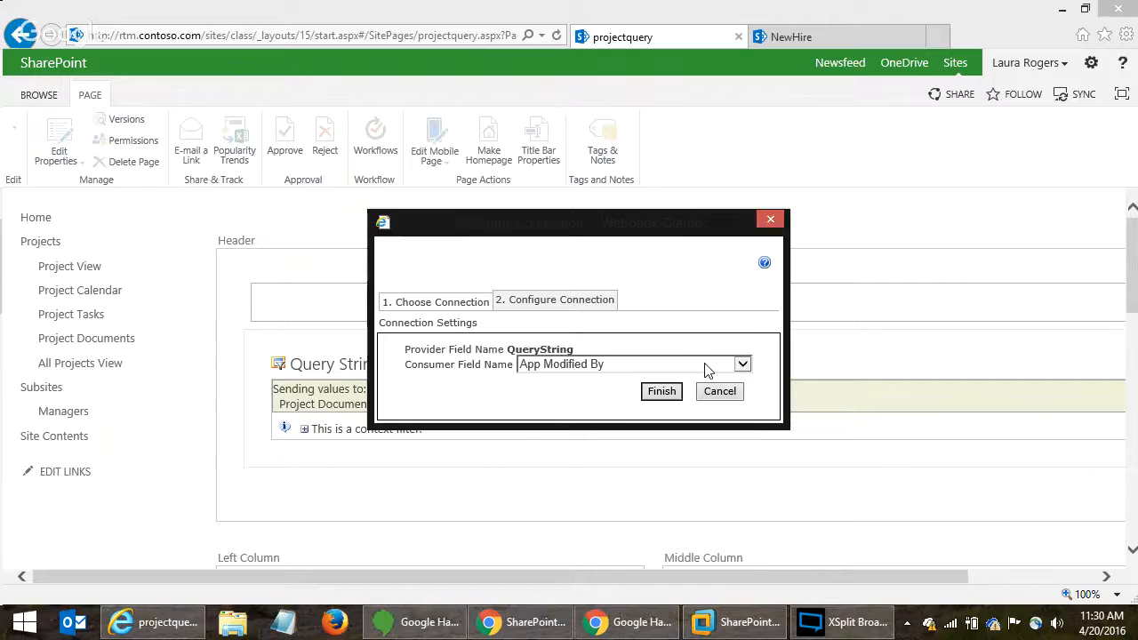
{"action": "left_click", "coordinate": [706, 370]}
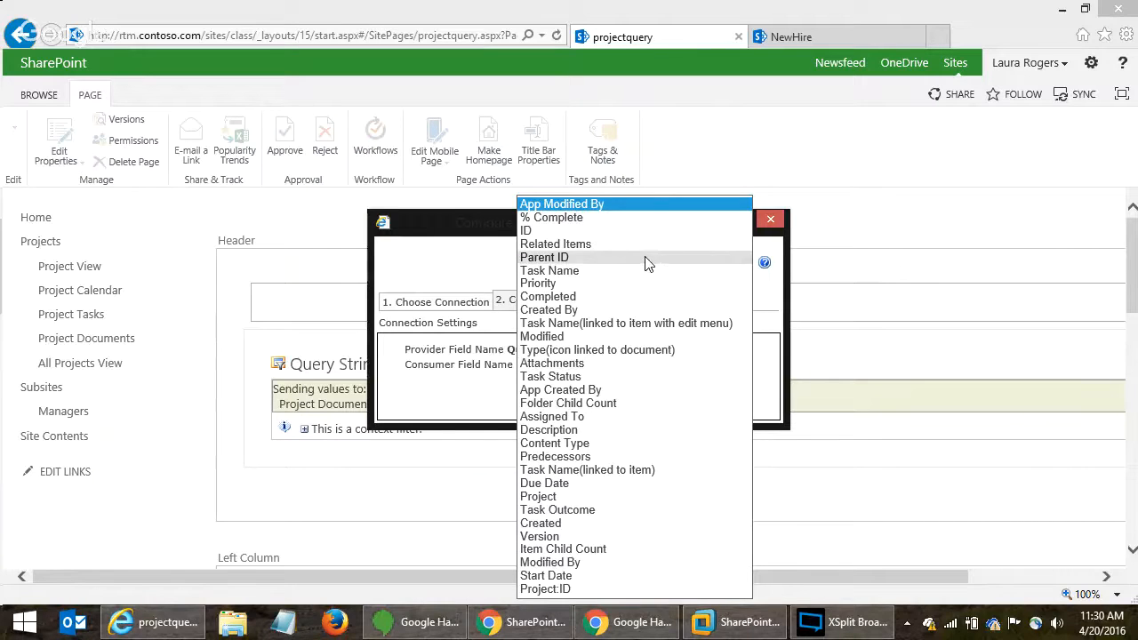
{"action": "left_click", "coordinate": [594, 589]}
{"action": "left_click", "coordinate": [662, 394]}
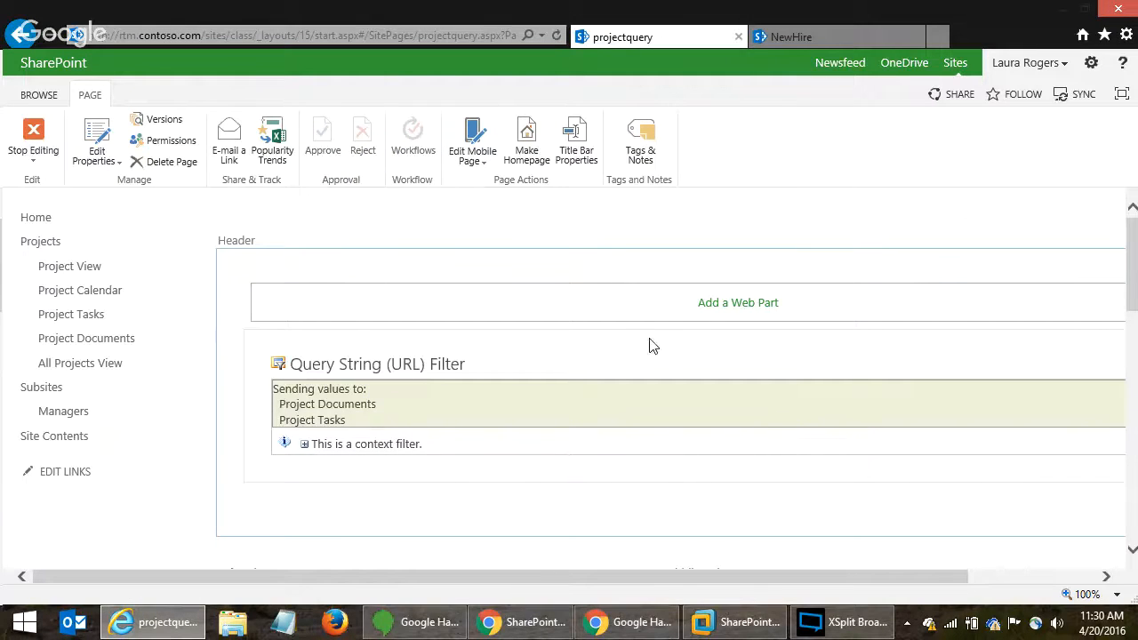
{"action": "left_click", "coordinate": [34, 137]}
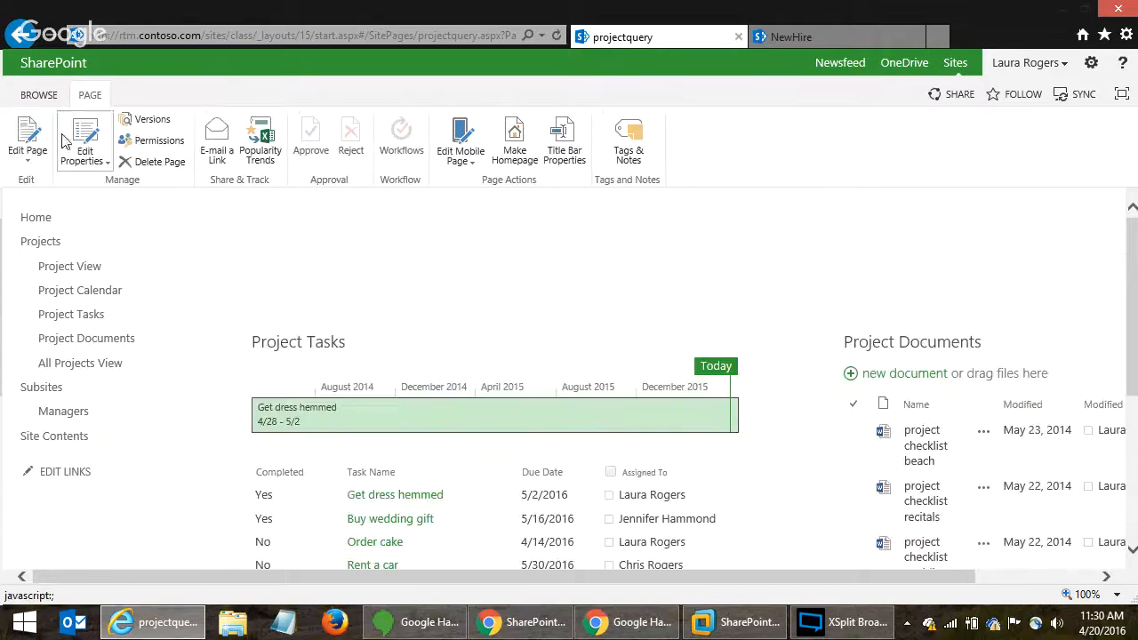
- Load projectquery.aspx with the query string ?project=1 in place of its existing parameters and examine the filtered tasks and documents
{"action": "left_click", "coordinate": [418, 38]}
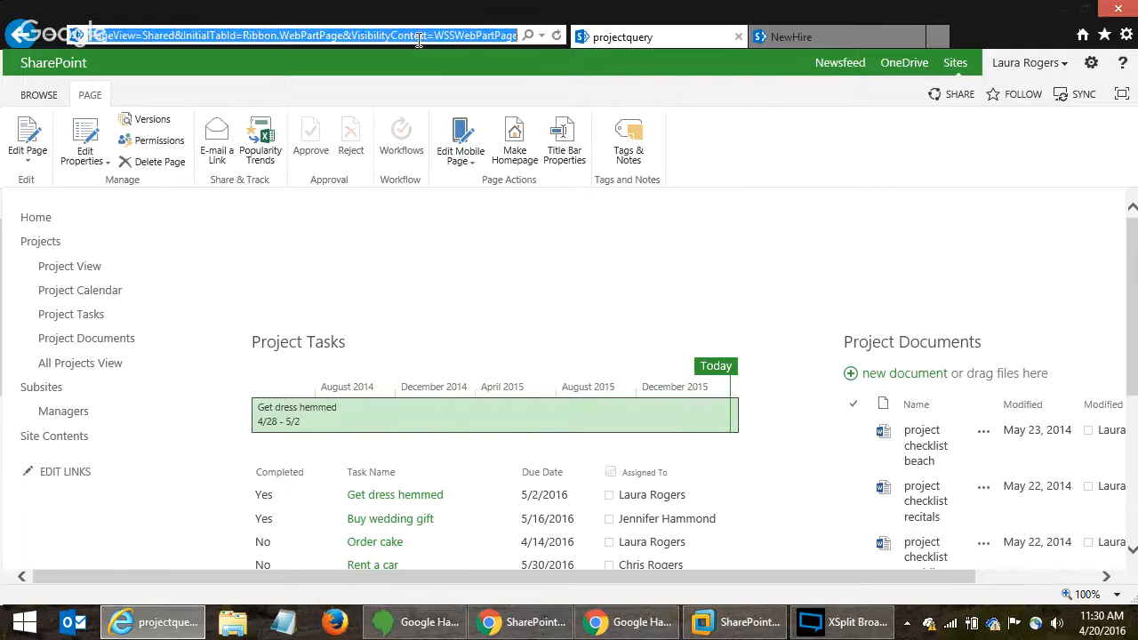
{"action": "left_click_drag", "start_coordinate": [120, 36], "coordinate": [890, 77]}
{"action": "key", "text": "BackSpace"}
{"action": "key", "text": "BackSpace"}
{"action": "key", "text": "BackSpace"}
{"action": "key", "text": "BackSpace"}
{"action": "key", "text": "BackSpace"}
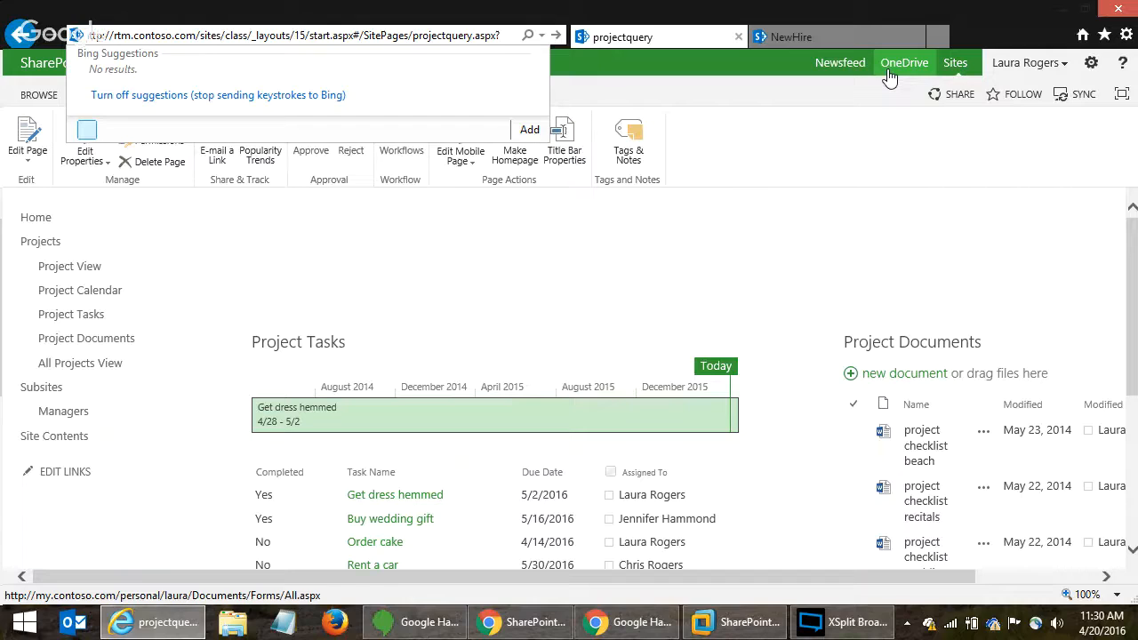
{"action": "type", "text": "pro"}
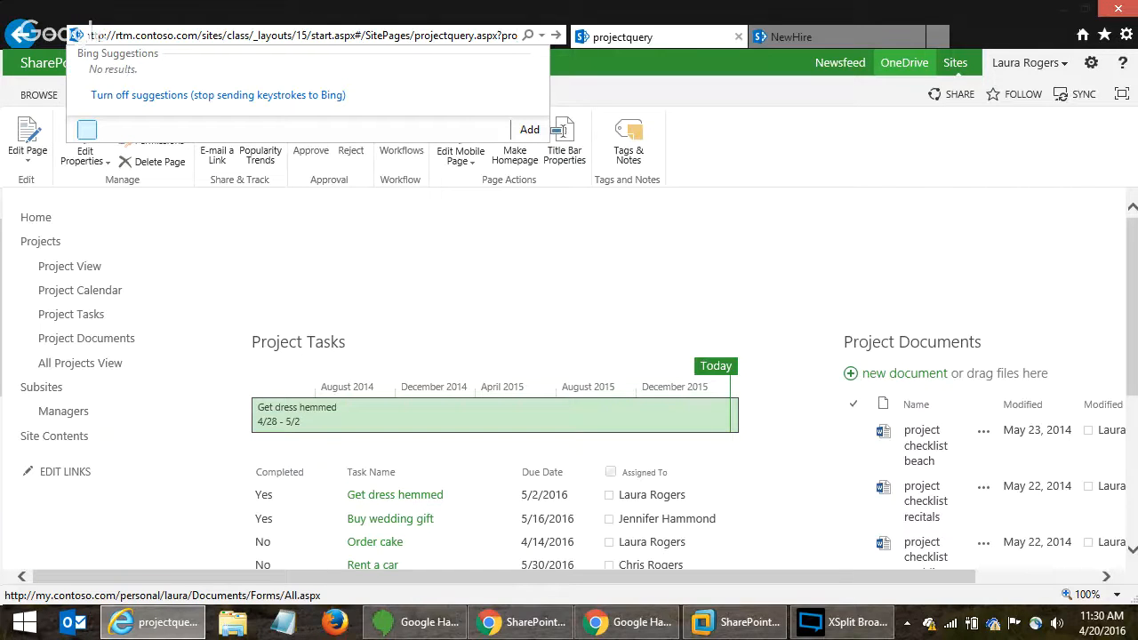
{"action": "type", "text": "ject=1"}
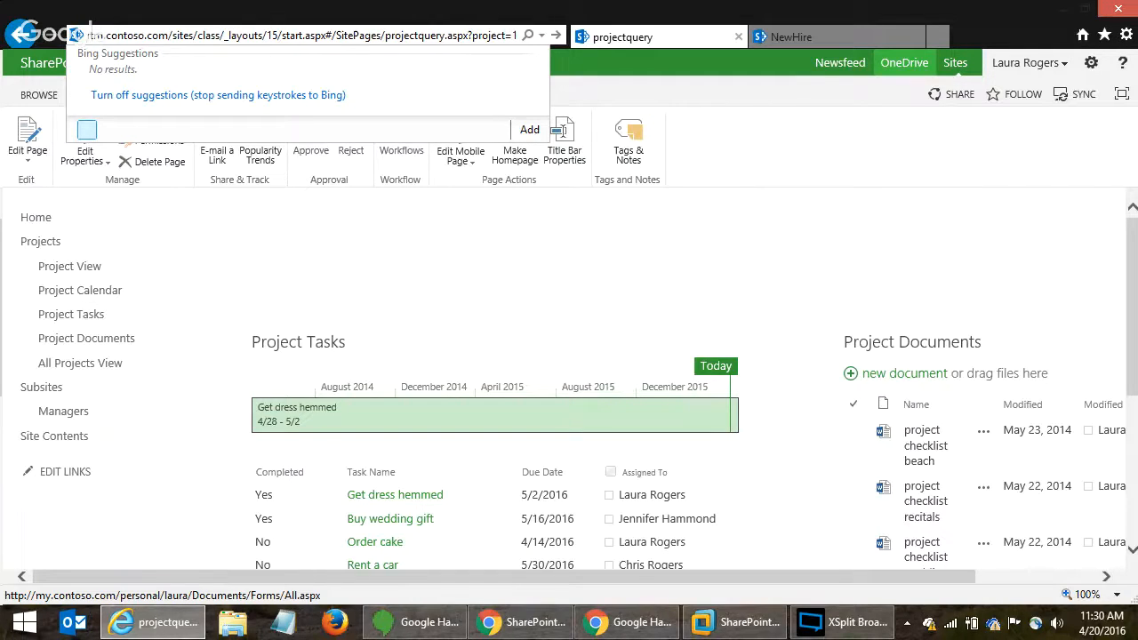
{"action": "key", "text": "Return"}
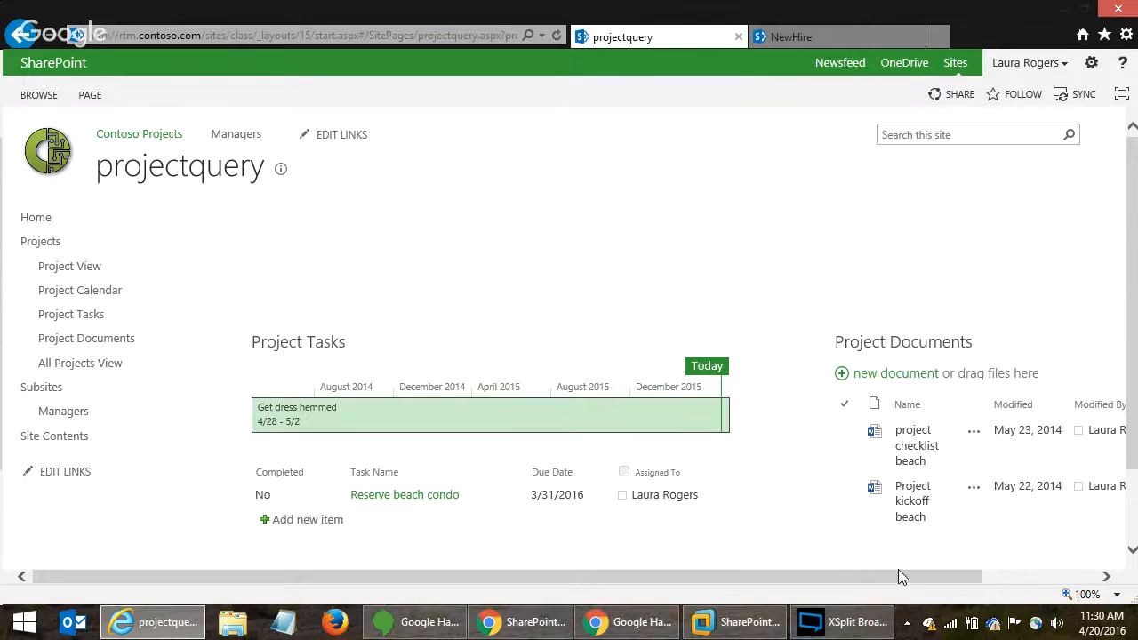
{"action": "mouse_move", "coordinate": [902, 573]}
{"action": "left_mouse_down"}
{"action": "mouse_move", "coordinate": [1022, 571]}
{"action": "mouse_move", "coordinate": [916, 574]}
{"action": "left_mouse_up"}
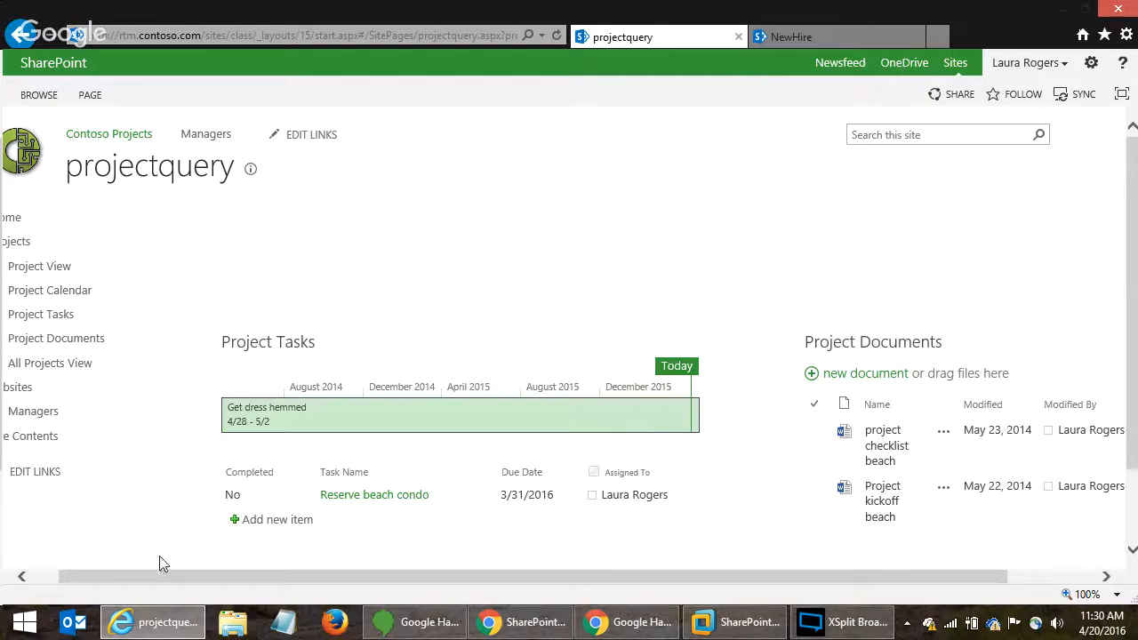
{"action": "left_click", "coordinate": [50, 577]}
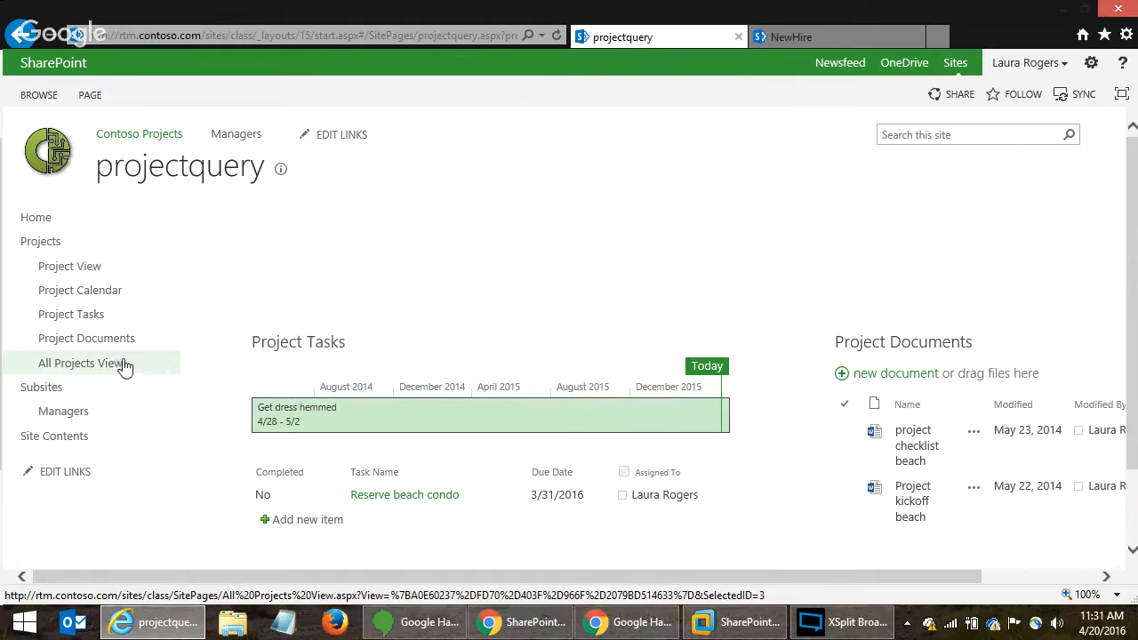
- Open the Project View page, set its SharePoint List Filter to Kid Dance Recitals and review the connected web parts
{"action": "left_click", "coordinate": [98, 277]}
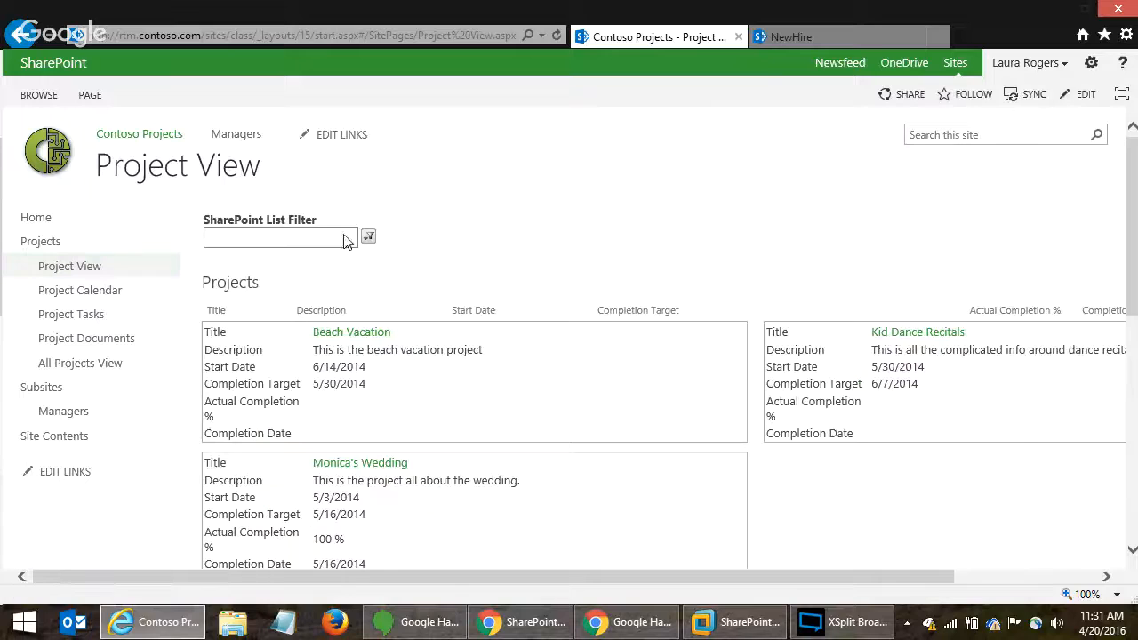
{"action": "left_click", "coordinate": [368, 236]}
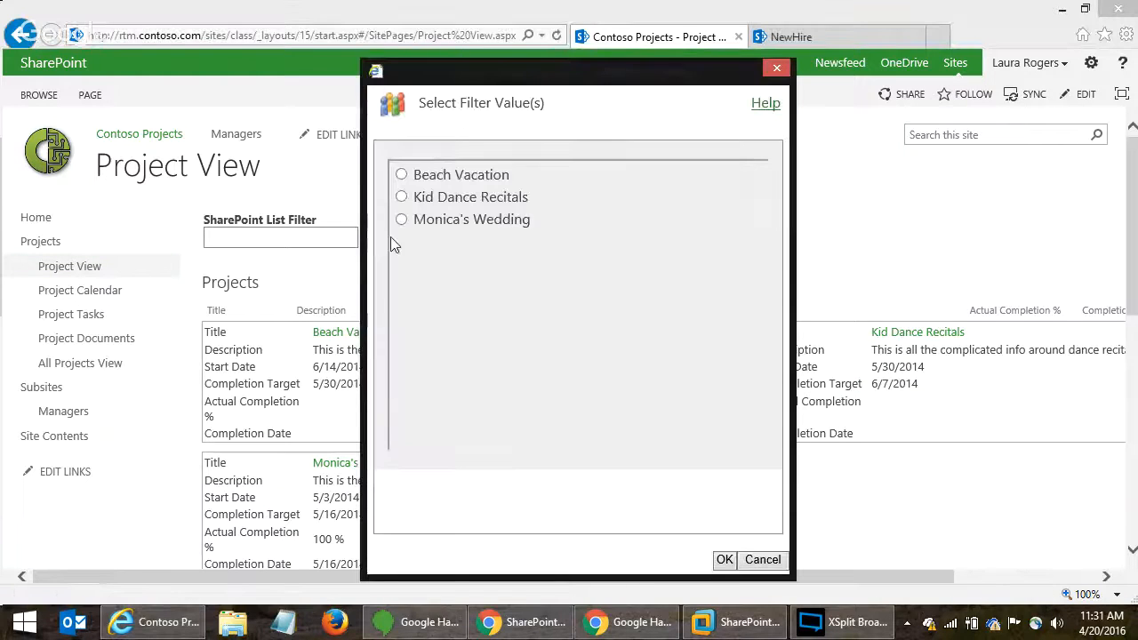
{"action": "left_click", "coordinate": [401, 197]}
{"action": "left_click", "coordinate": [725, 559]}
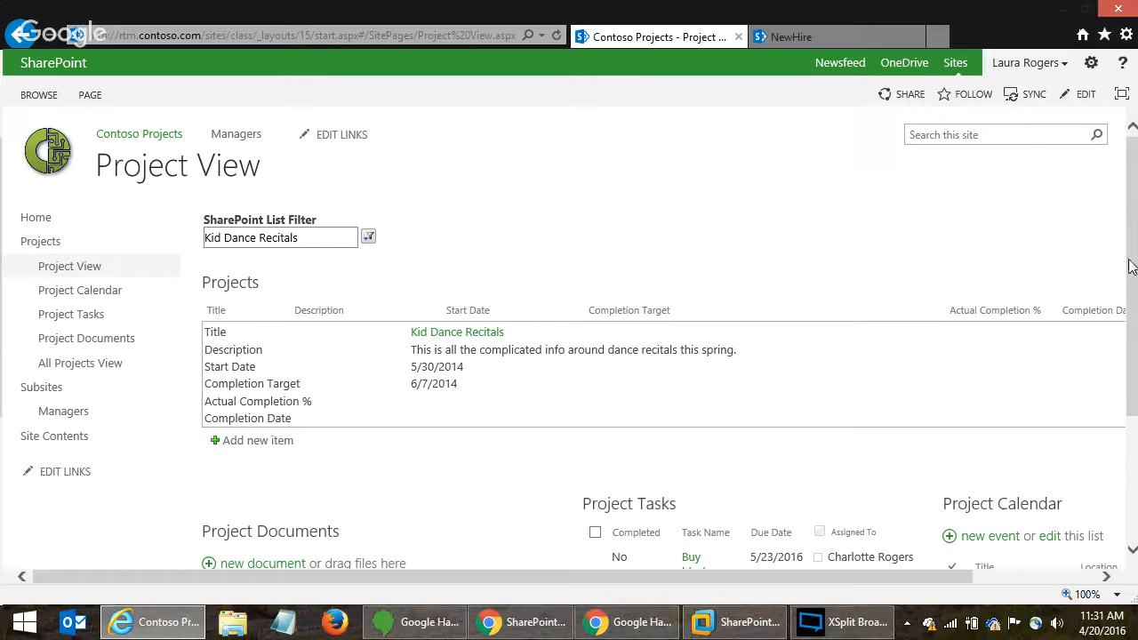
{"action": "left_click_drag", "start_coordinate": [1129, 259], "coordinate": [1134, 393]}
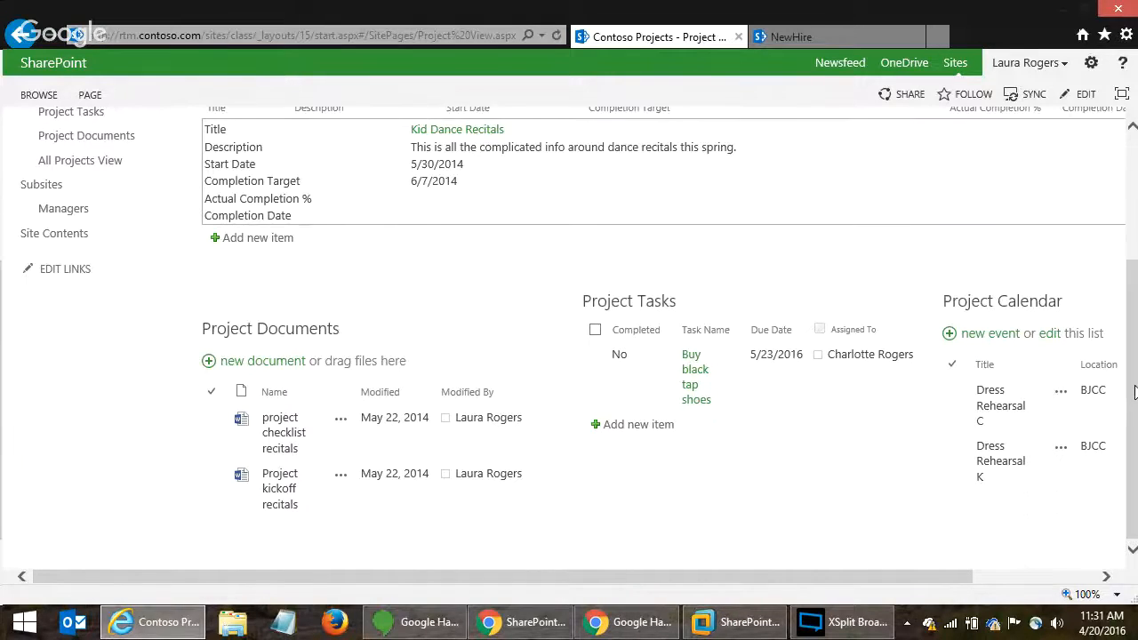
{"action": "scroll", "coordinate": [1133, 338], "scroll_direction": "up", "scroll_amount": 3}
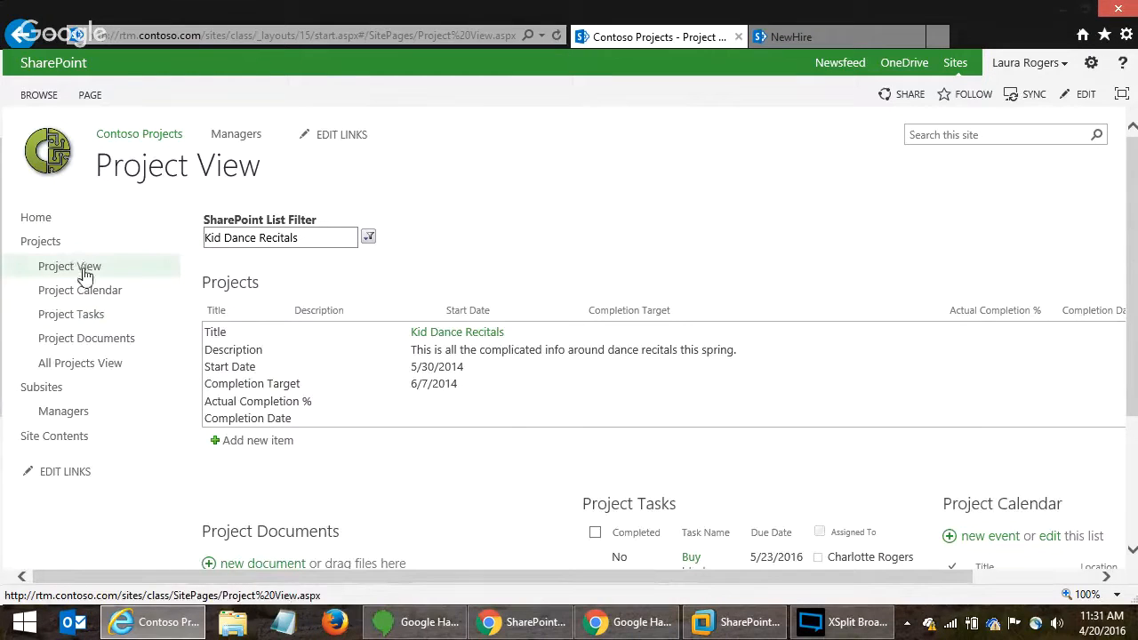
- Open the Projects list and check which item actions are available for Beach Vacation
{"action": "left_click", "coordinate": [46, 243]}
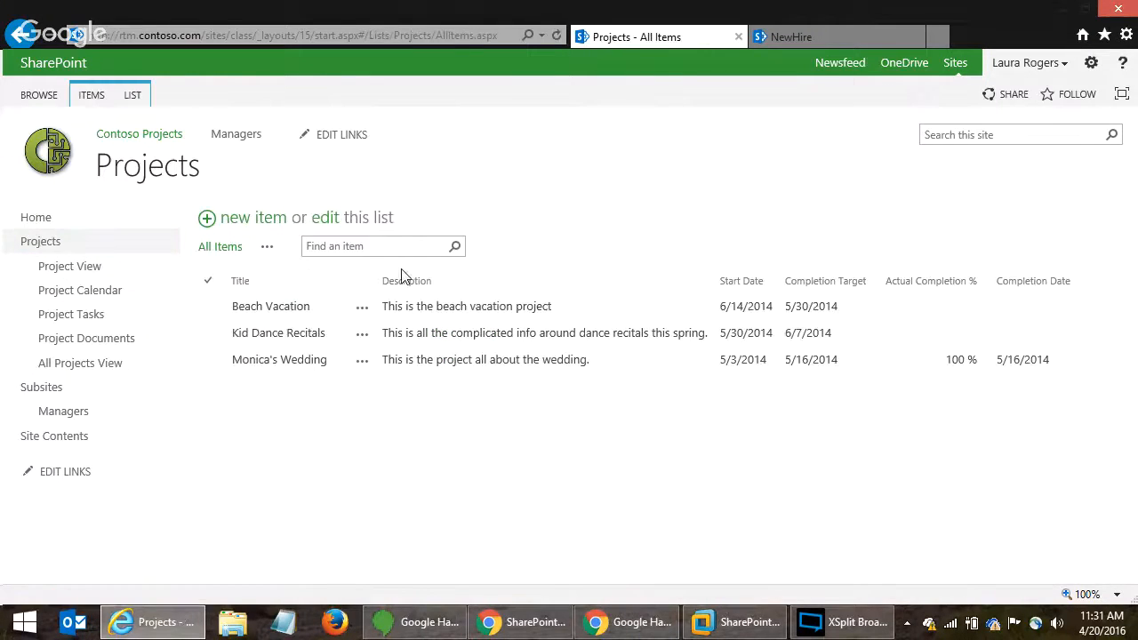
{"action": "left_click", "coordinate": [362, 306]}
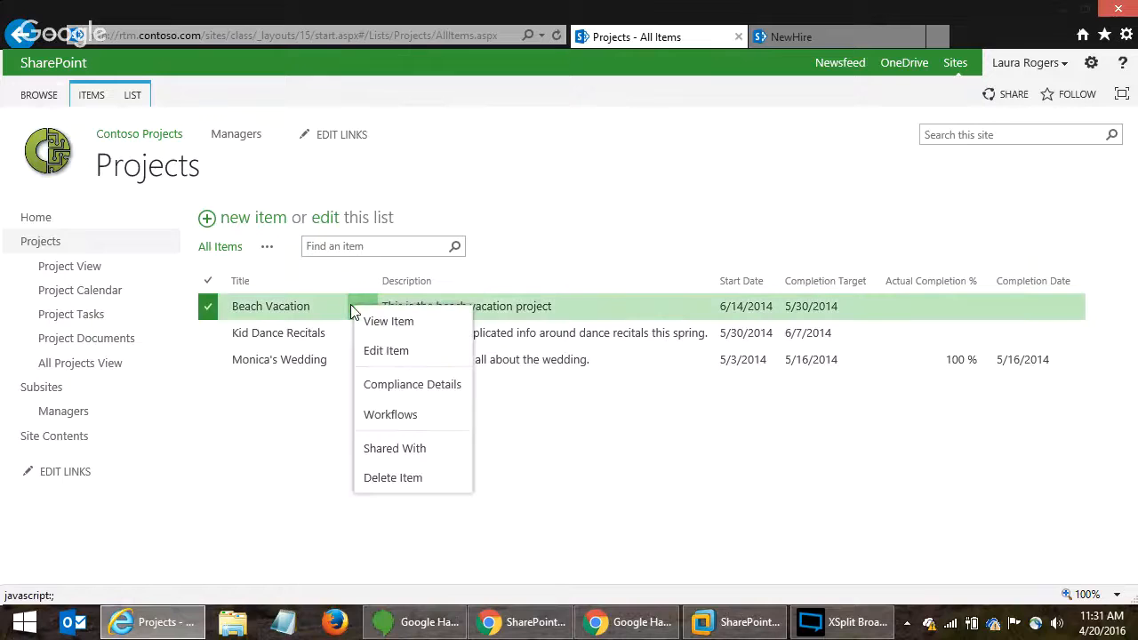
{"action": "left_click", "coordinate": [271, 464]}
{"action": "left_click", "coordinate": [26, 621]}
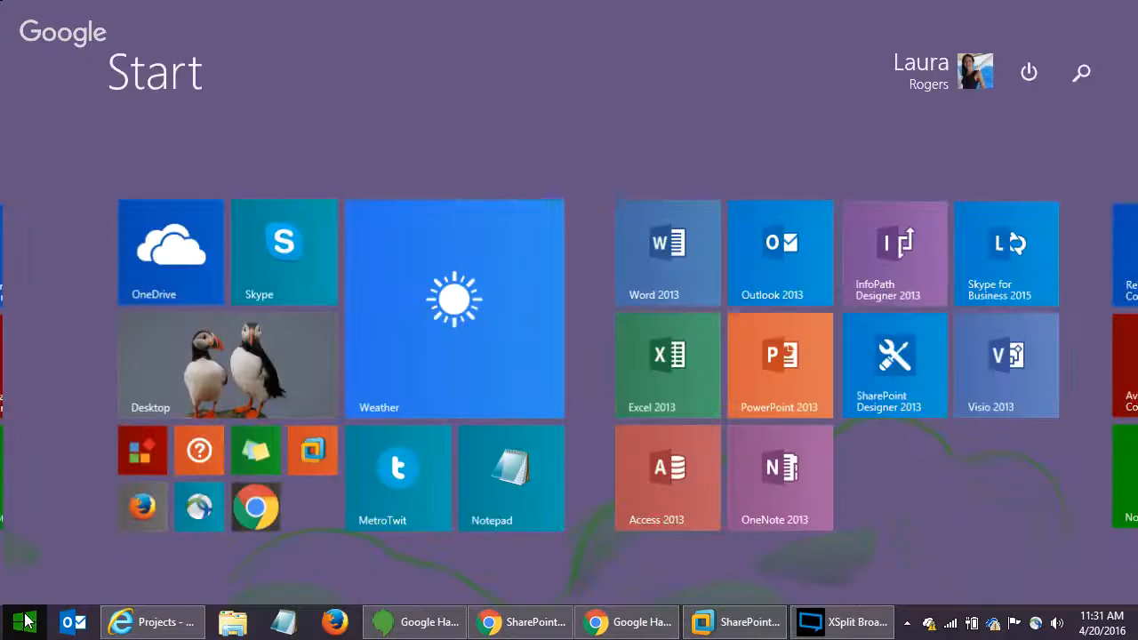
{"action": "left_click", "coordinate": [884, 364]}
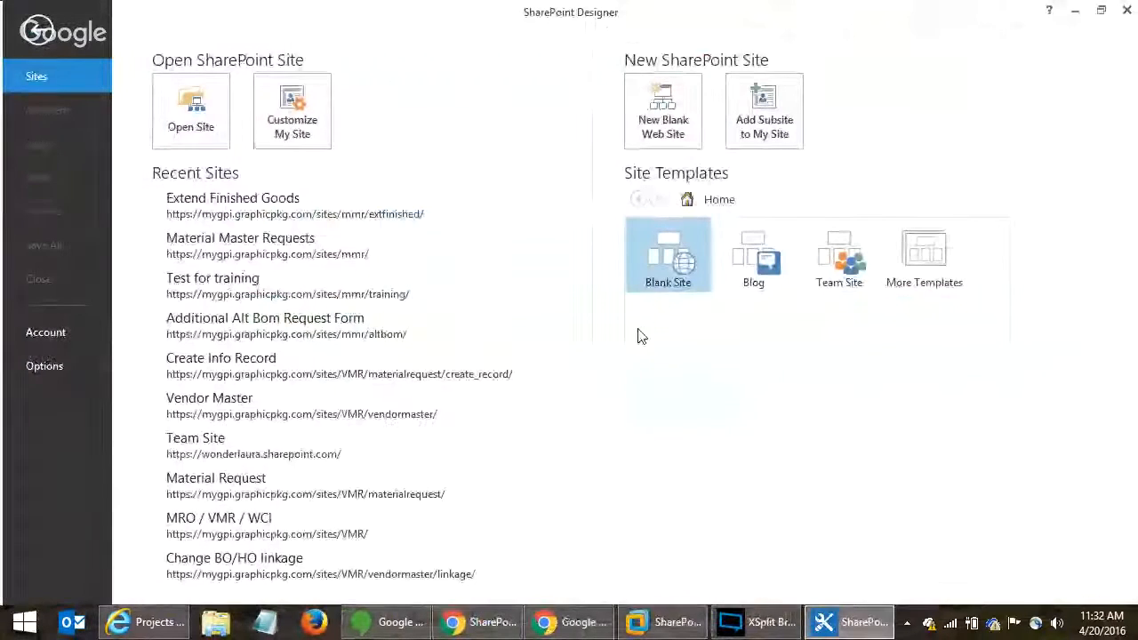
{"action": "left_click", "coordinate": [200, 130]}
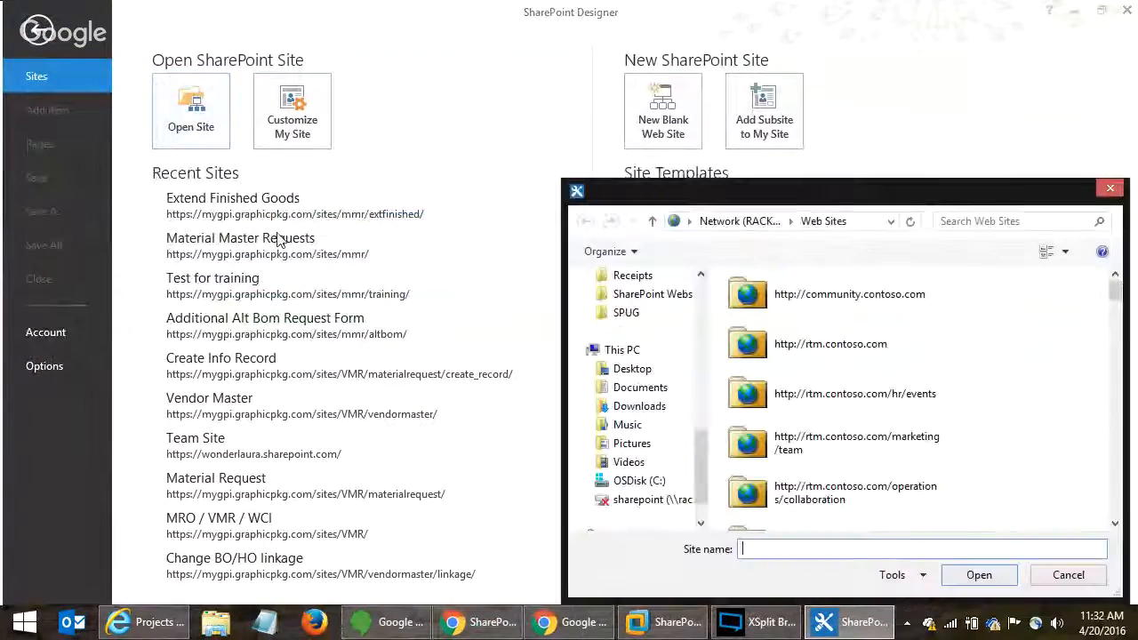
{"action": "left_click_drag", "start_coordinate": [868, 198], "coordinate": [403, 159]}
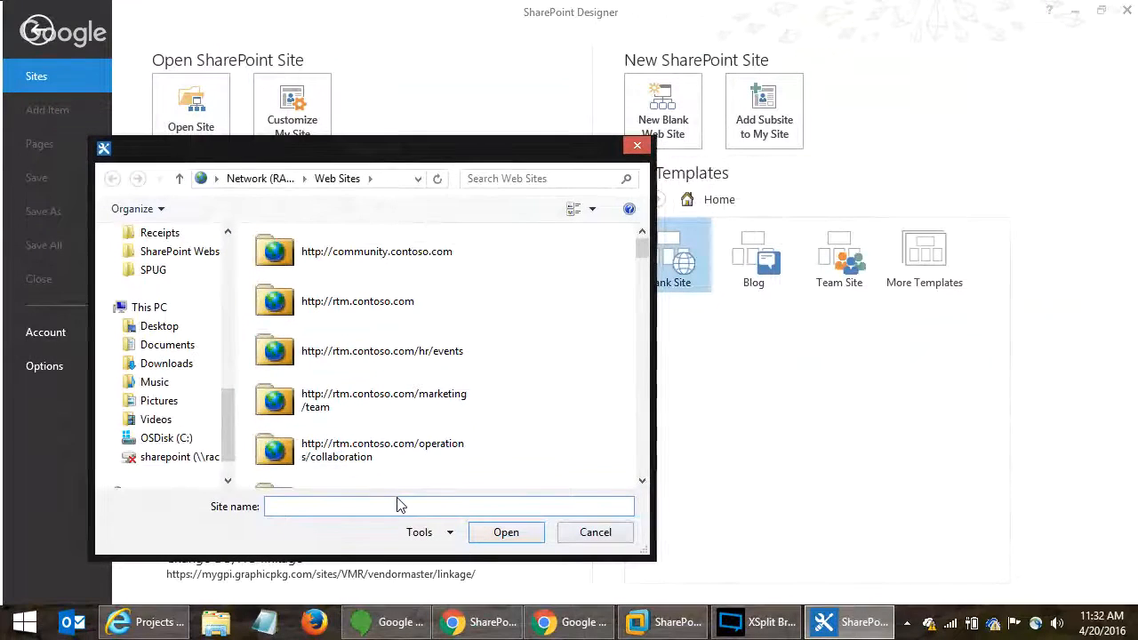
{"action": "type", "text": "http://rtm.contoso.c"}
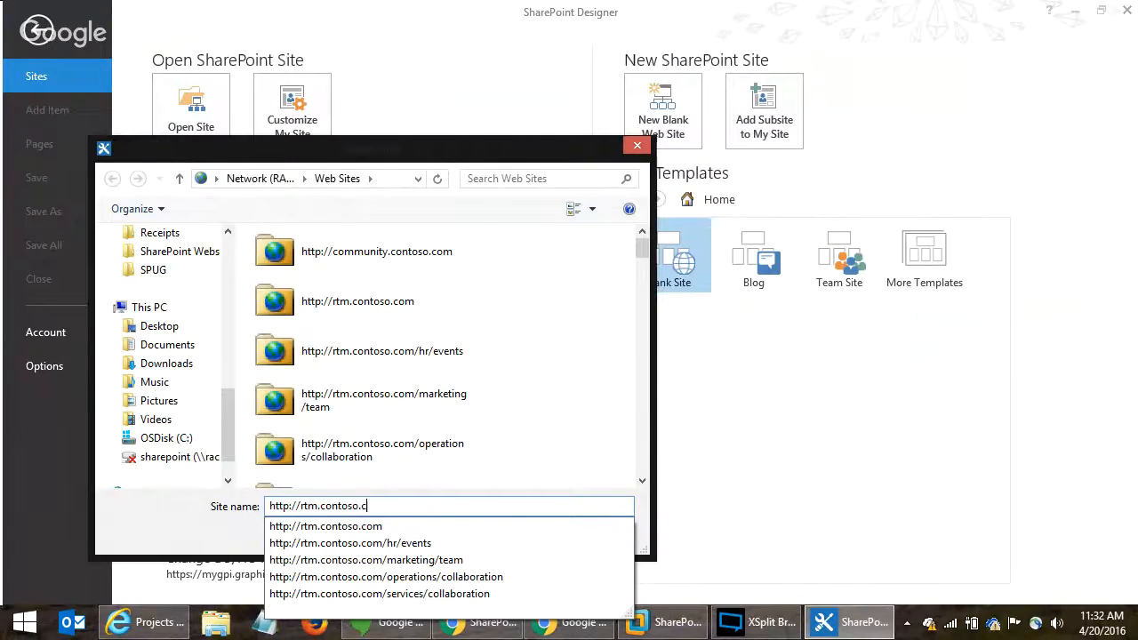
{"action": "type", "text": "om/sie"}
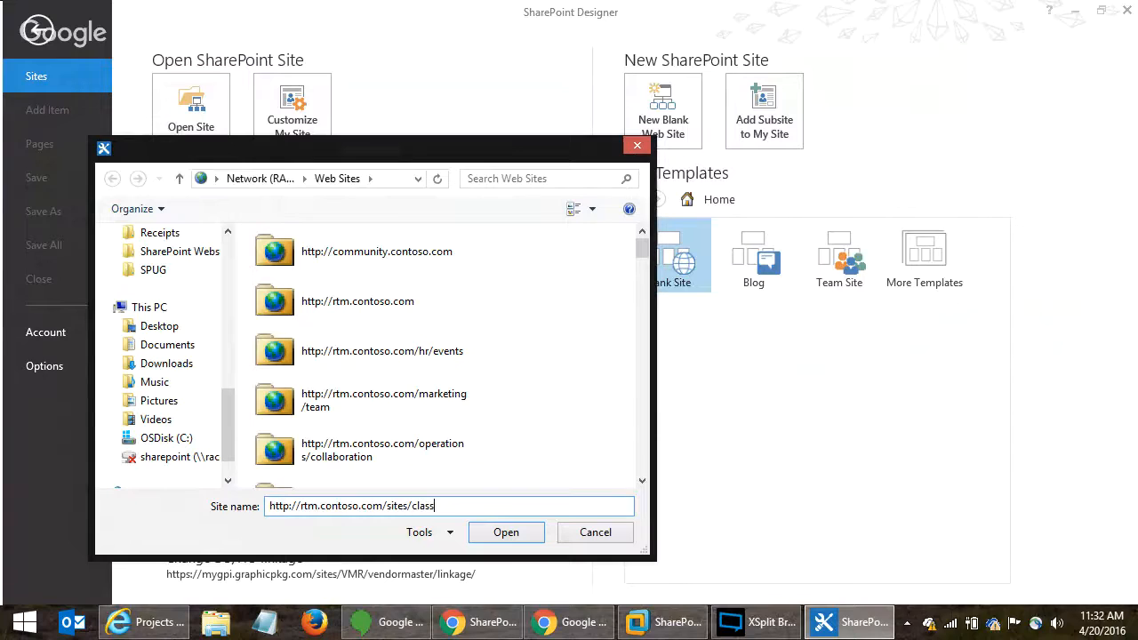
{"action": "left_click", "coordinate": [502, 533]}
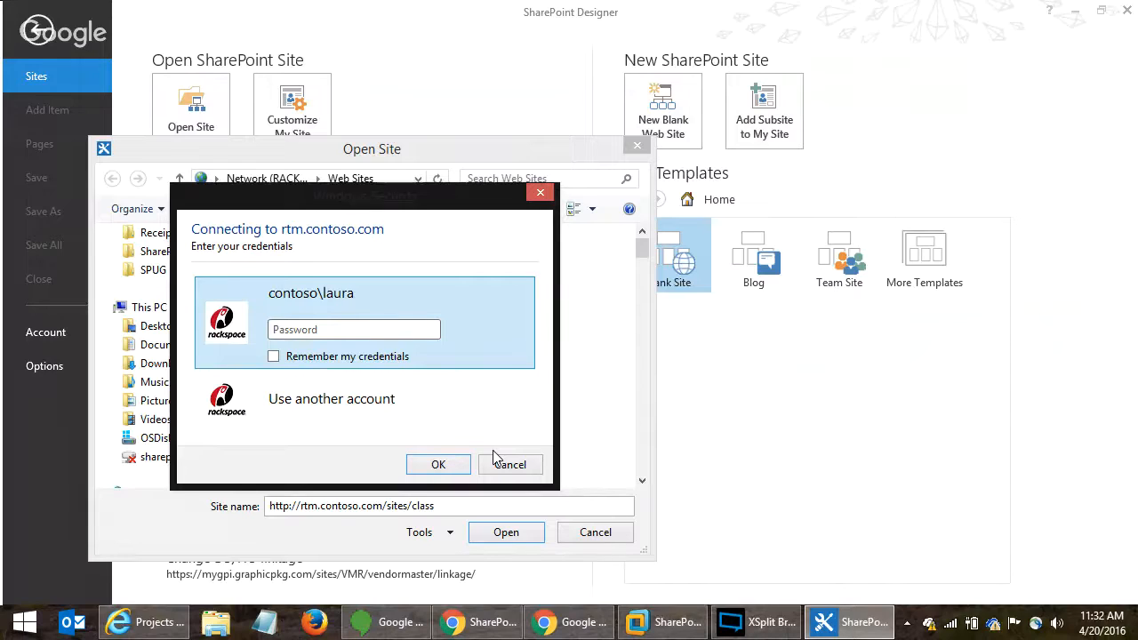
- Enter the account password, have the credentials remembered, and open the class site in SharePoint Designer
{"action": "left_click", "coordinate": [404, 331]}
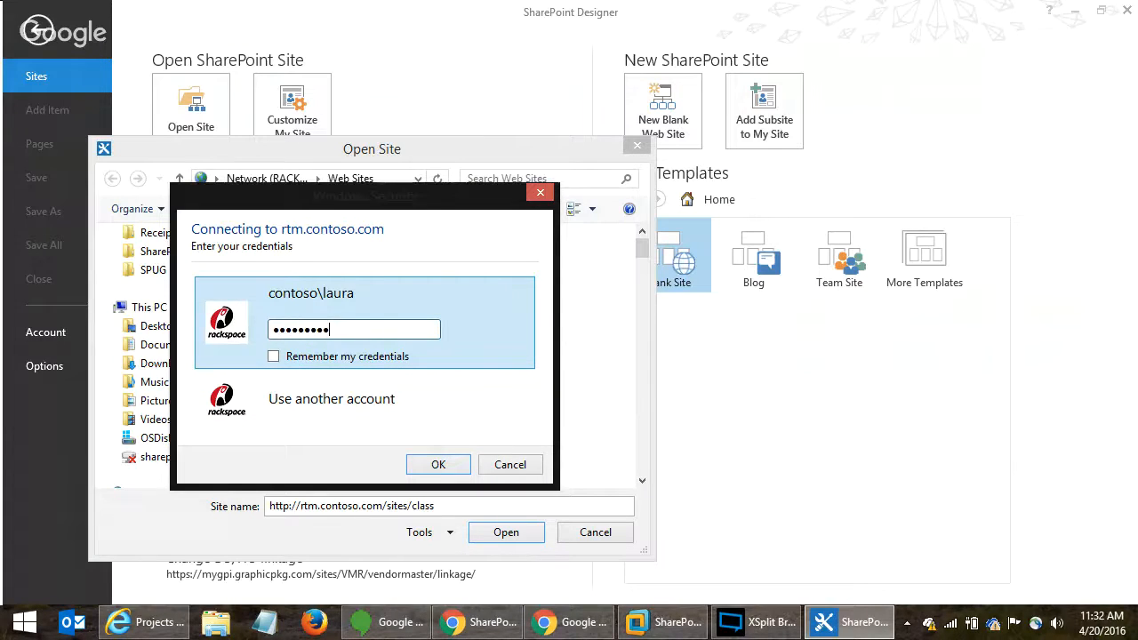
{"action": "key", "text": "Tab"}
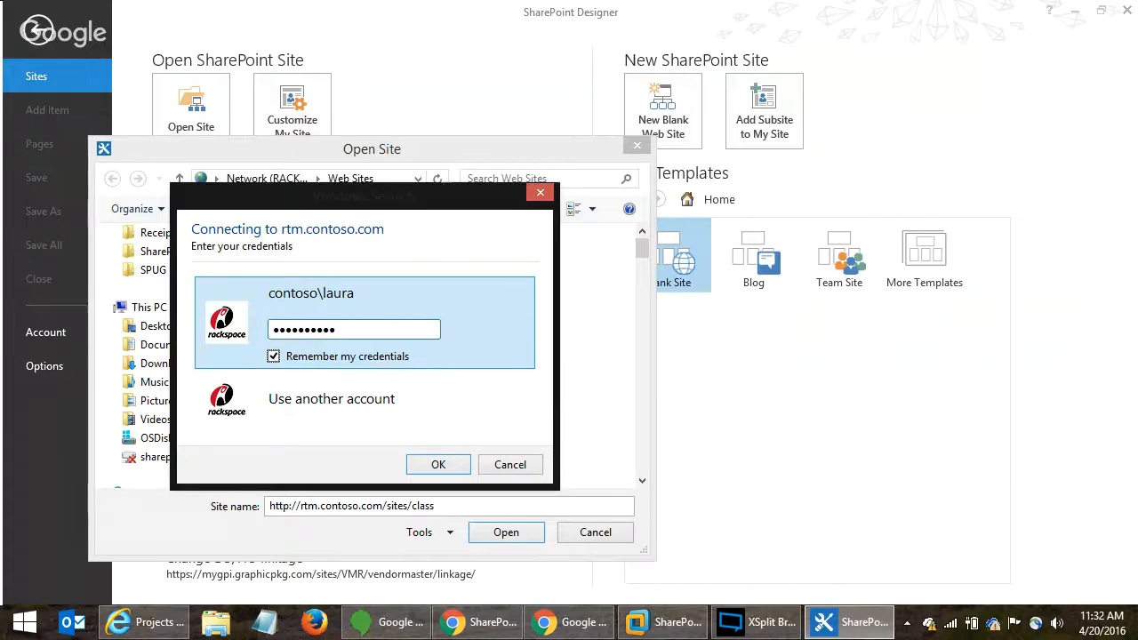
{"action": "key", "text": "Return"}
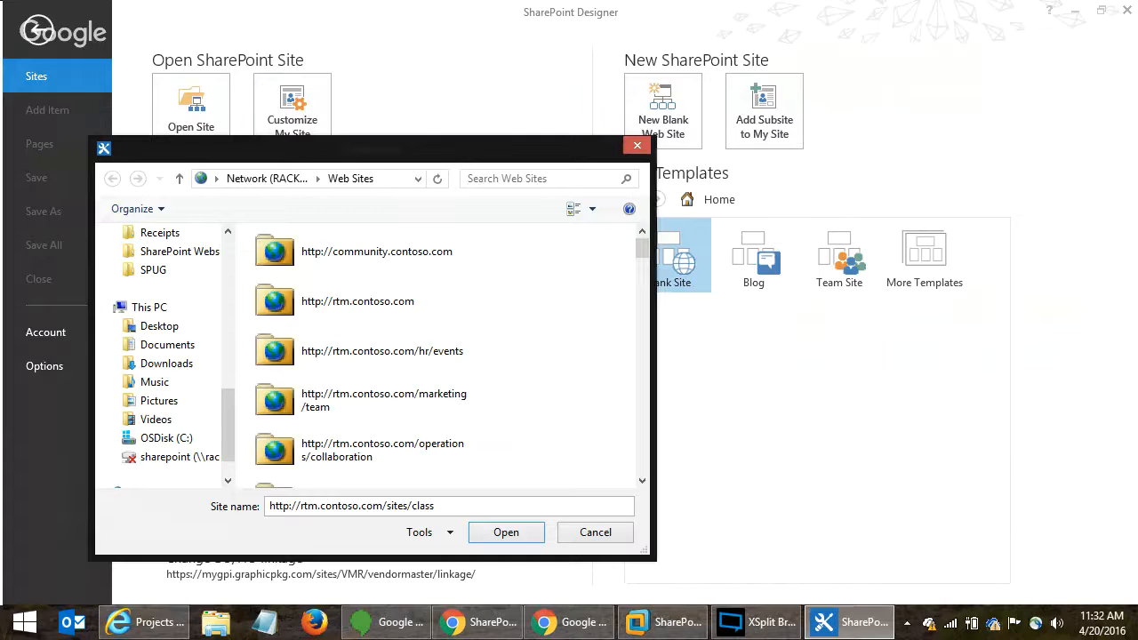
{"action": "key", "text": "Return"}
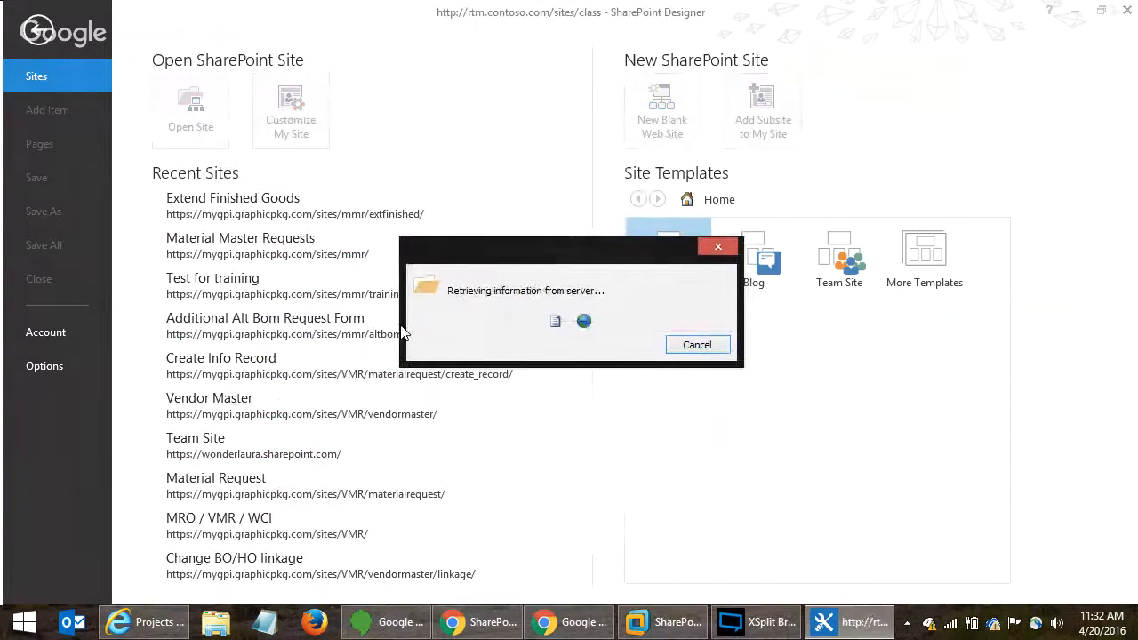
{"action": "left_click_drag", "start_coordinate": [495, 258], "coordinate": [251, 435]}
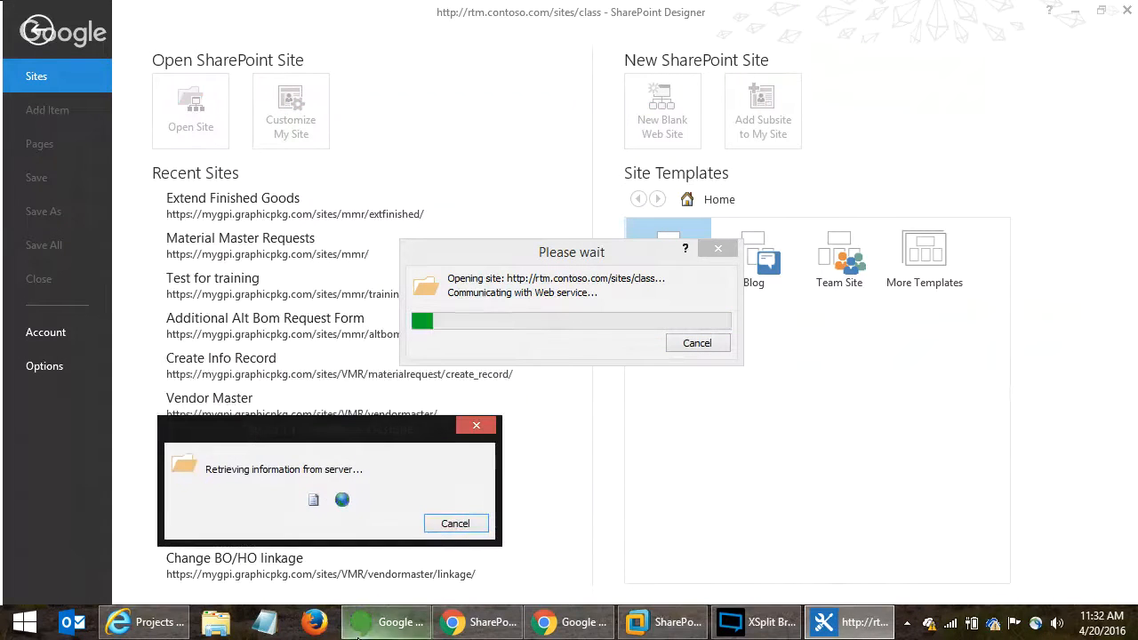
{"action": "left_click", "coordinate": [387, 626]}
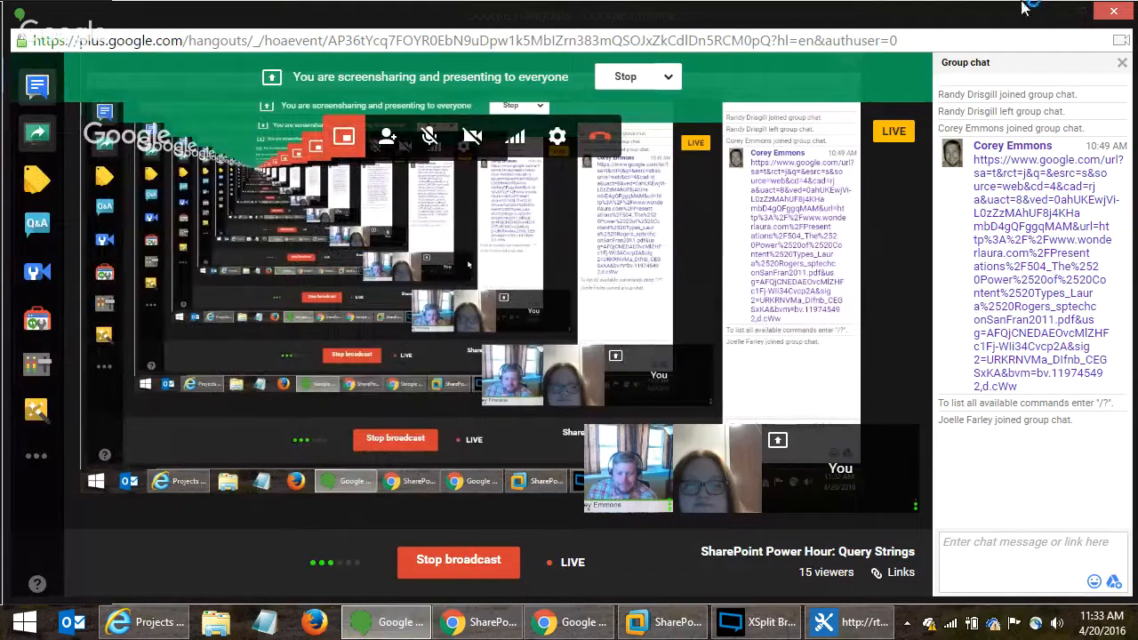
{"action": "left_click", "coordinate": [859, 627]}
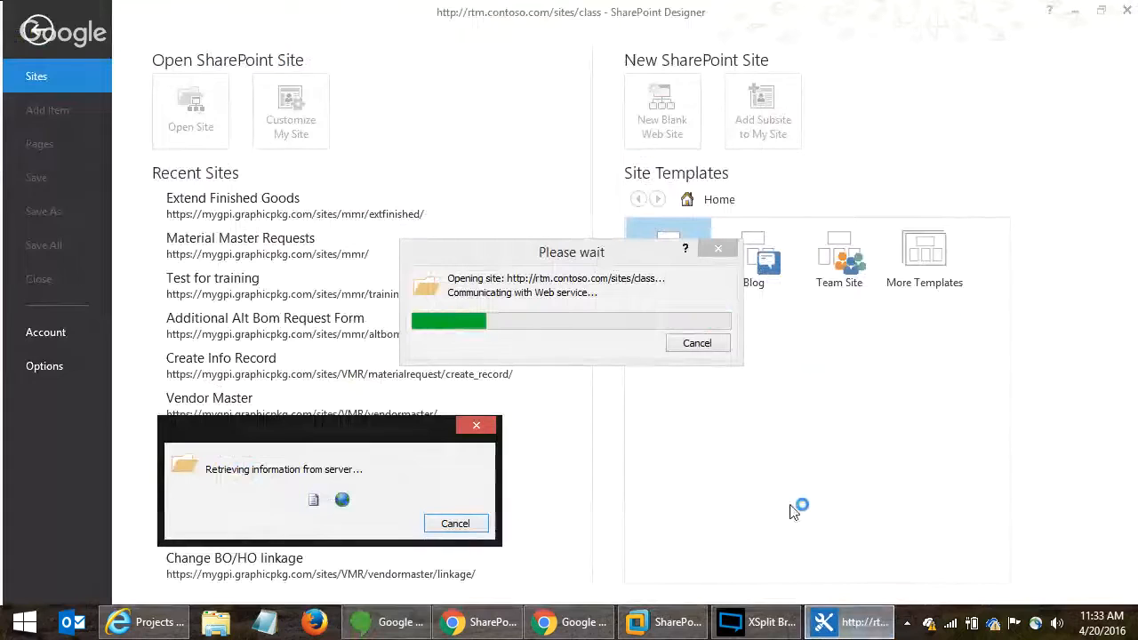
{"action": "left_click", "coordinate": [666, 623]}
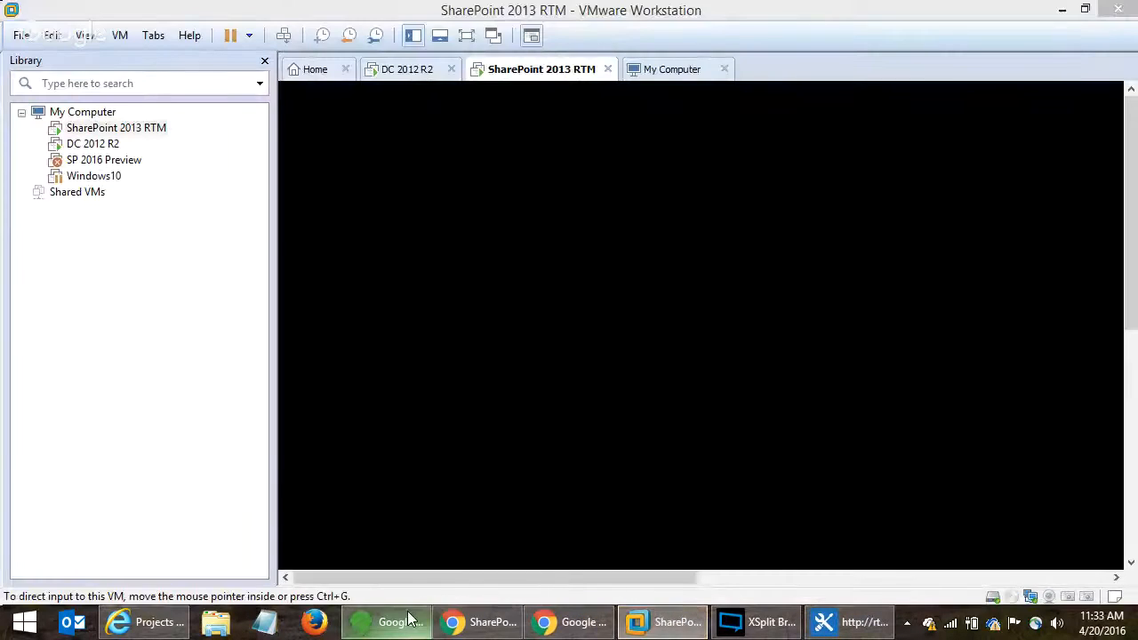
{"action": "left_click", "coordinate": [406, 619]}
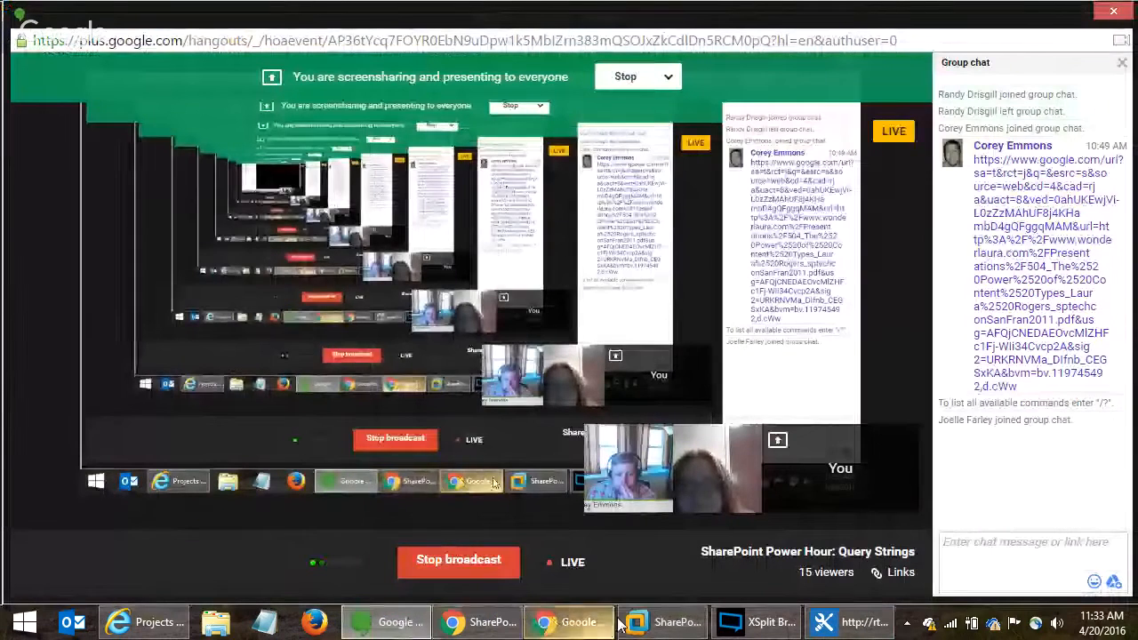
{"action": "left_click", "coordinate": [667, 622]}
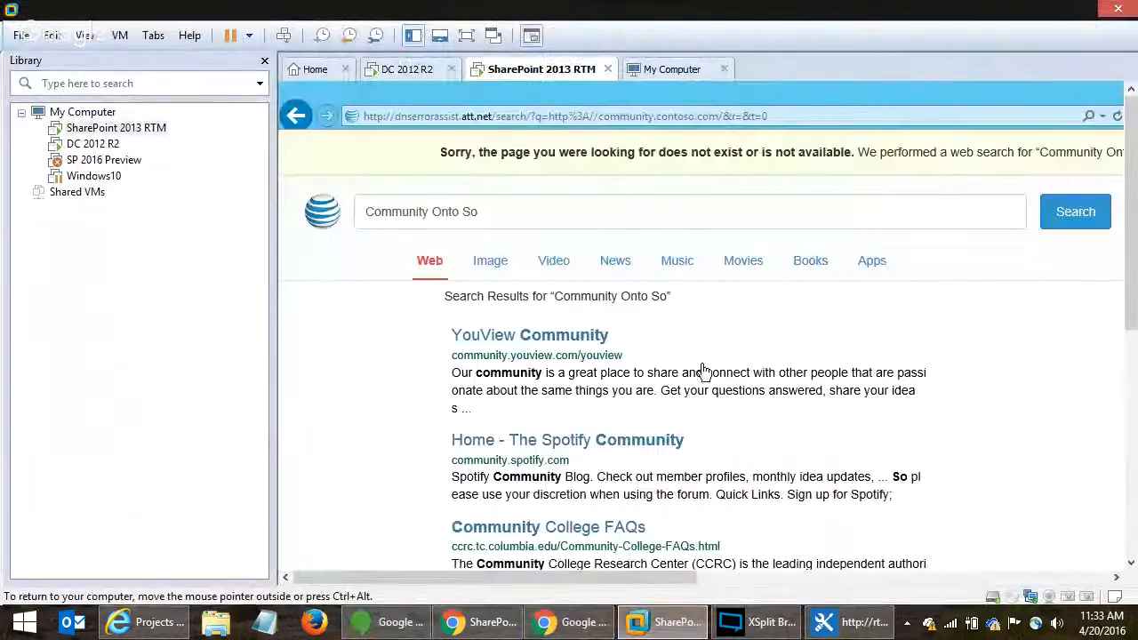
{"action": "left_click", "coordinate": [1018, 577]}
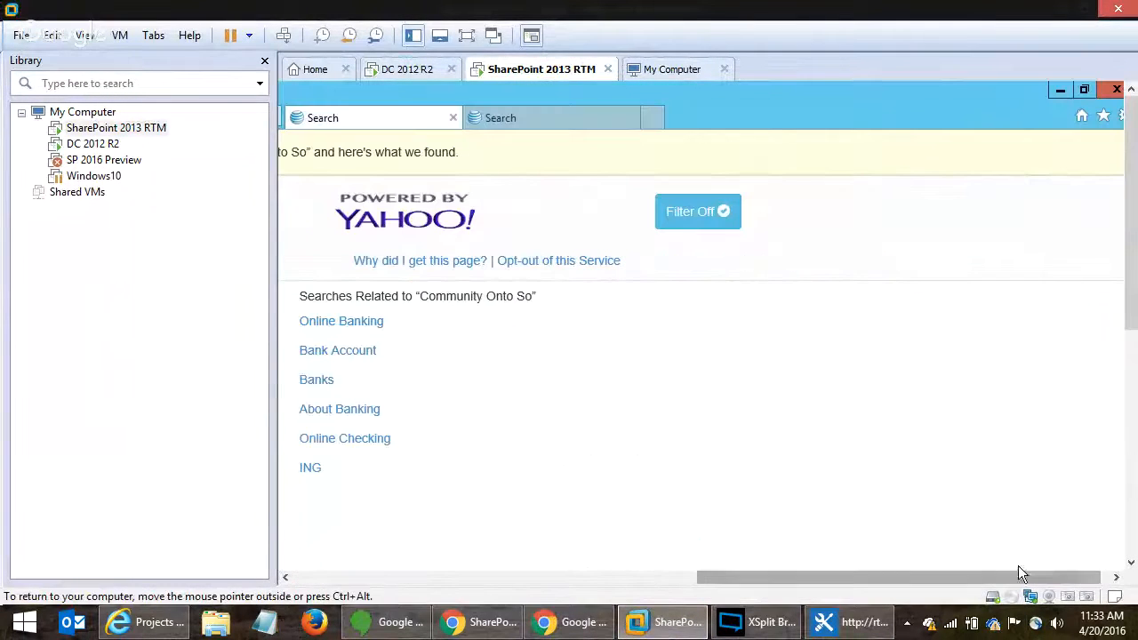
{"action": "left_click", "coordinate": [1060, 90]}
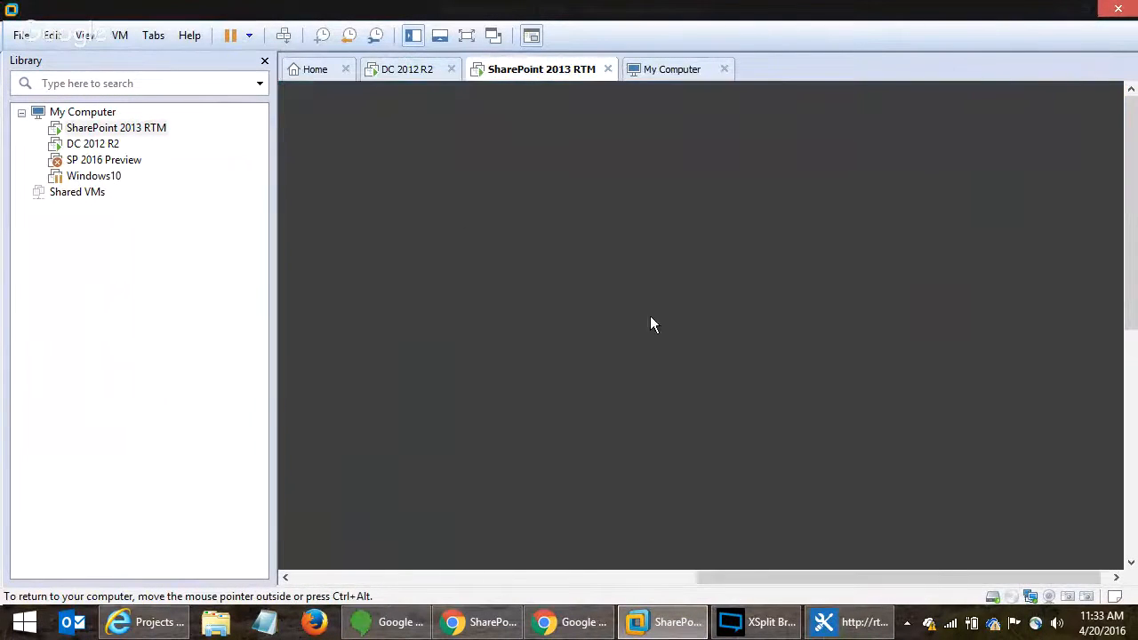
{"action": "left_click_drag", "start_coordinate": [1129, 205], "coordinate": [1133, 294]}
{"action": "left_click", "coordinate": [848, 622]}
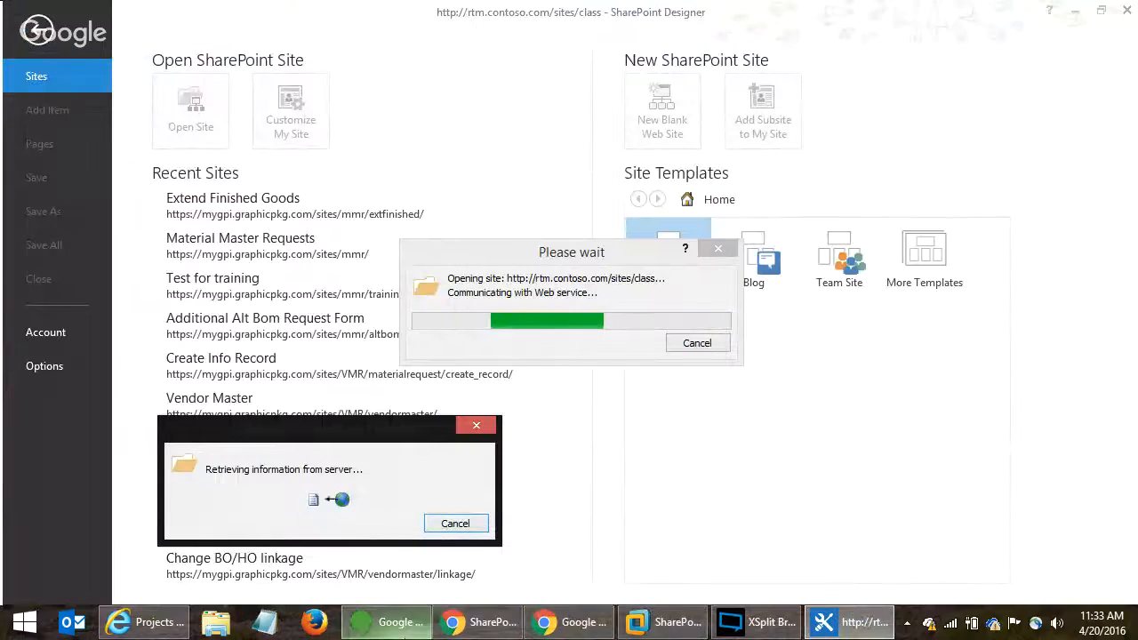
{"action": "left_click", "coordinate": [147, 621]}
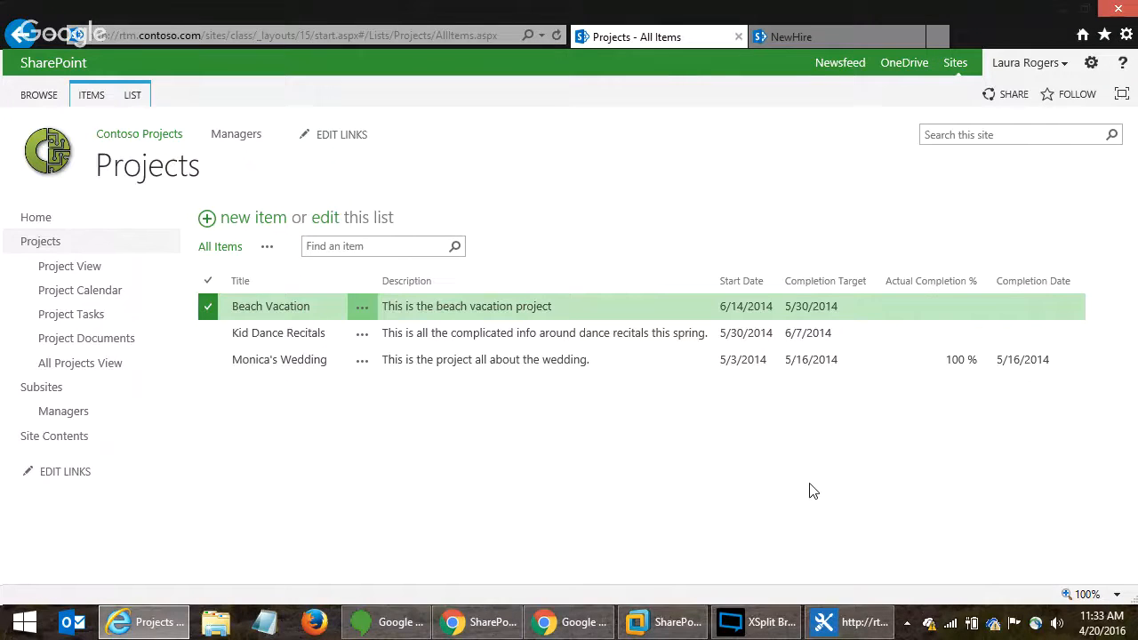
{"action": "left_click", "coordinate": [851, 623]}
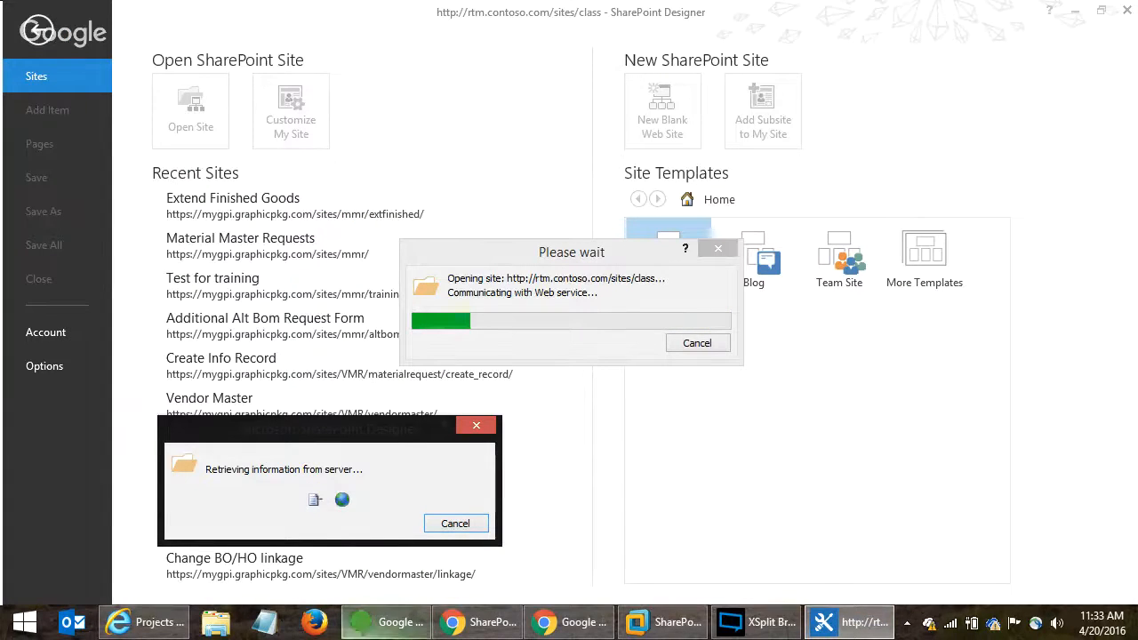
{"action": "left_click", "coordinate": [169, 616]}
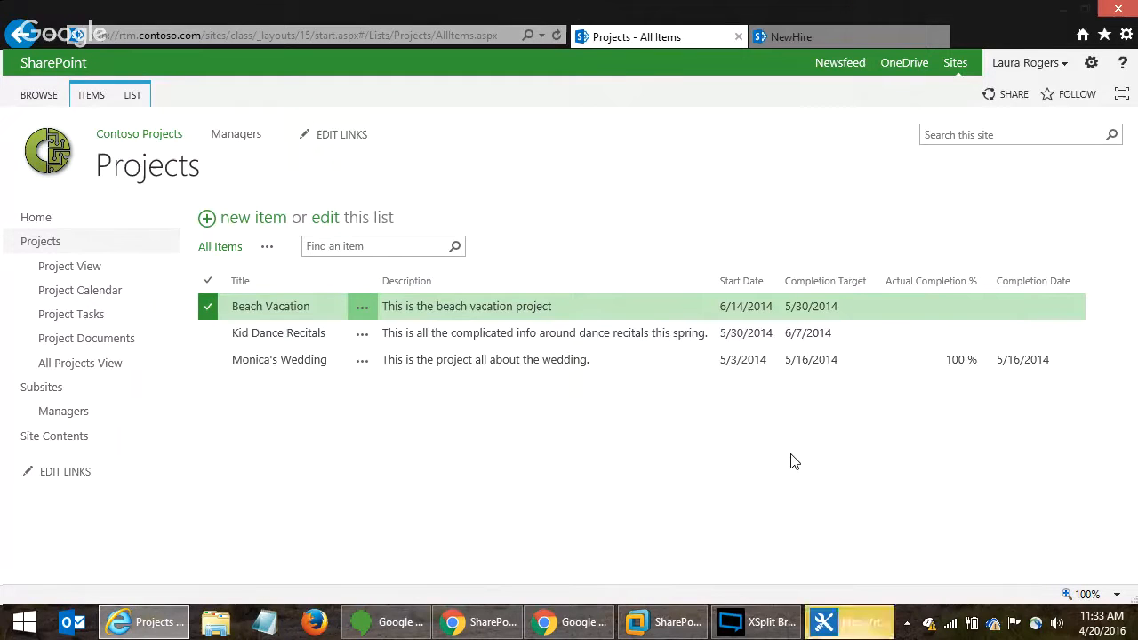
- Switch to SharePoint Designer and open the Projects list's settings page at its Custom Actions section
{"action": "left_click", "coordinate": [877, 628]}
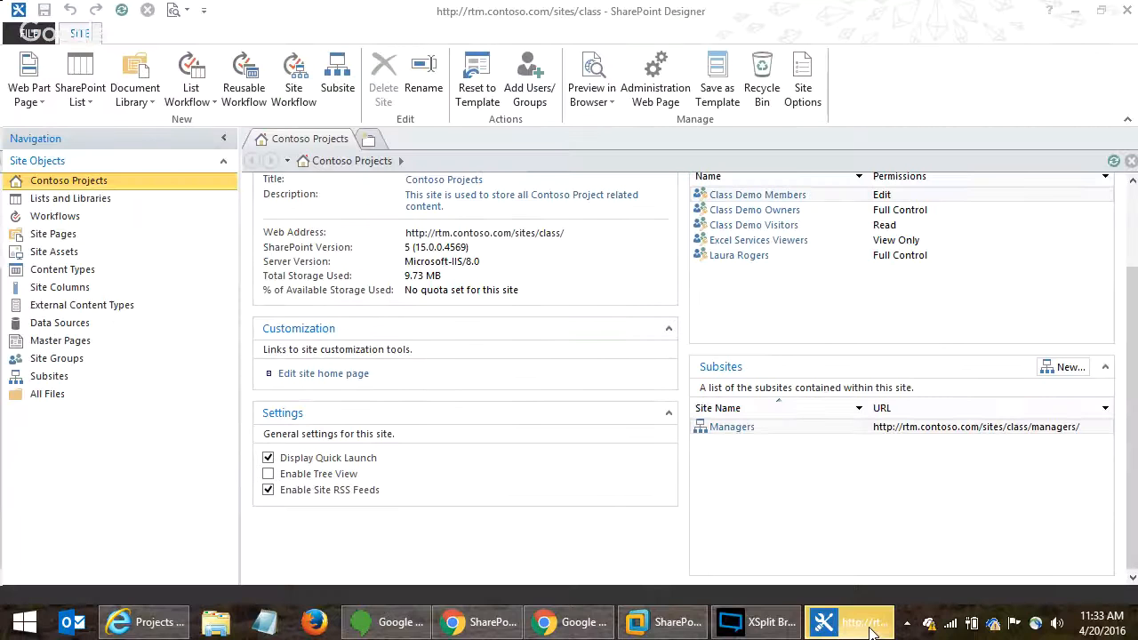
{"action": "left_click", "coordinate": [123, 202]}
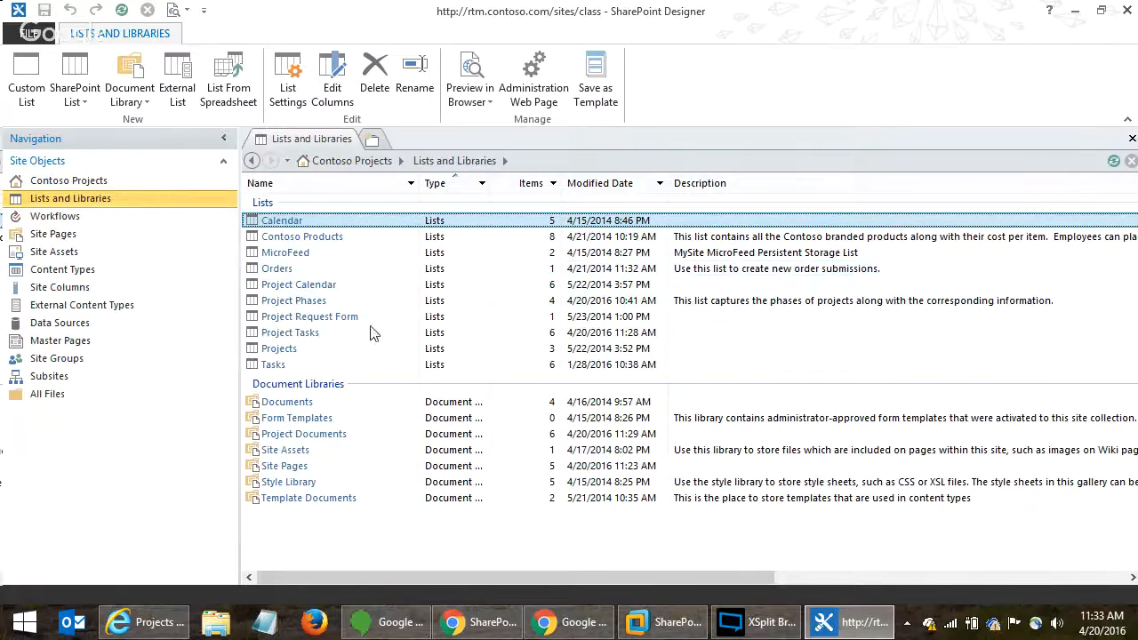
{"action": "left_click", "coordinate": [360, 351]}
{"action": "left_click", "coordinate": [278, 348]}
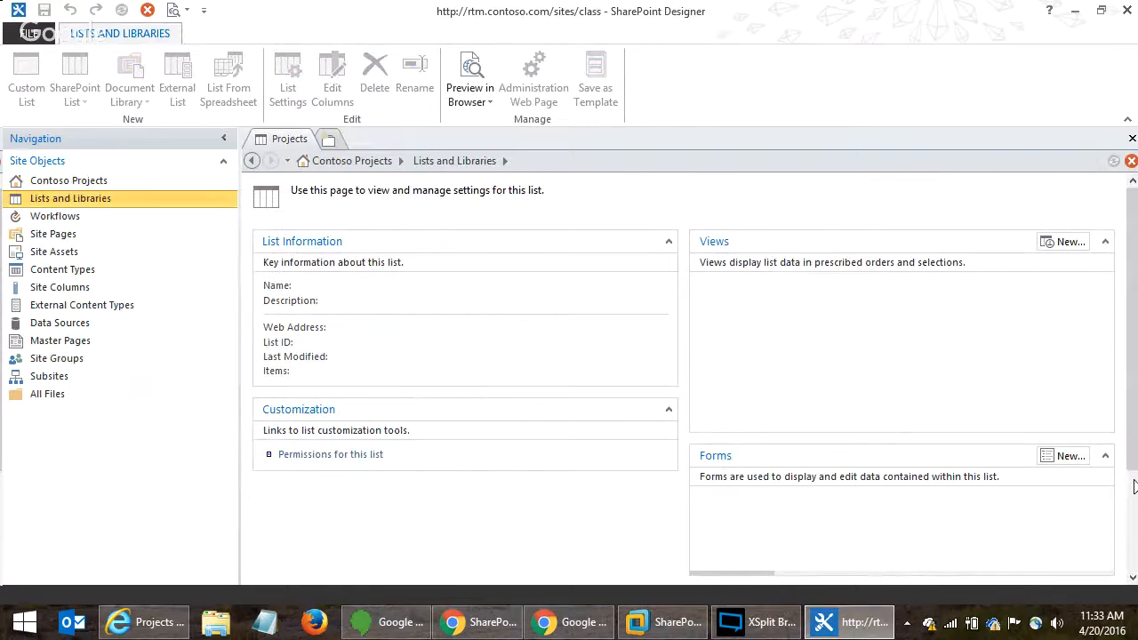
{"action": "scroll", "coordinate": [1011, 519], "scroll_direction": "down", "scroll_amount": 3}
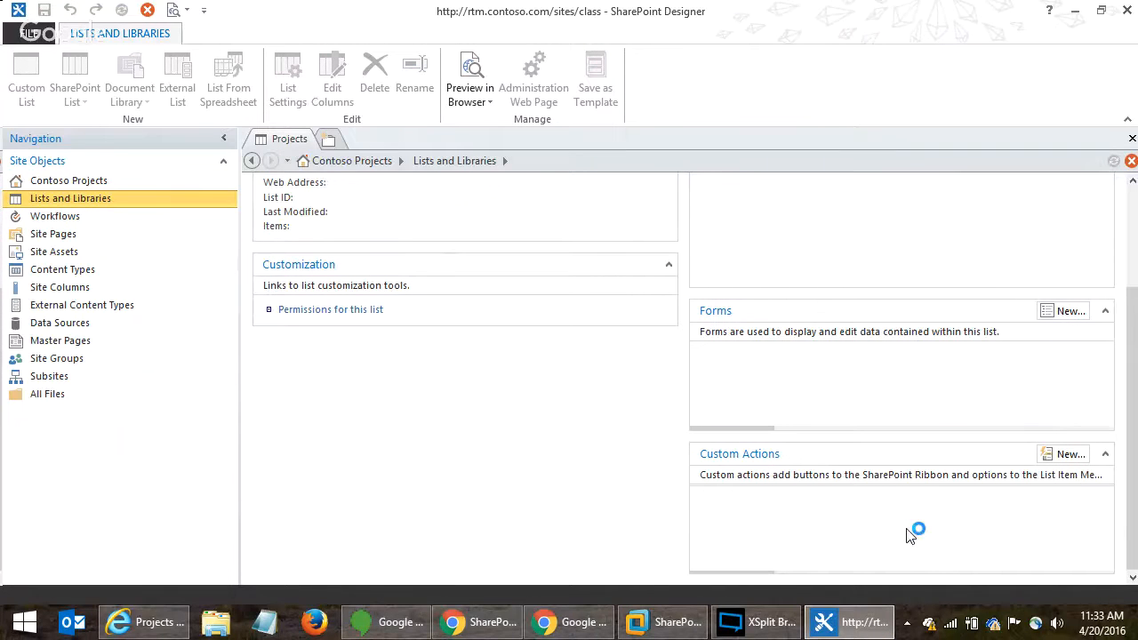
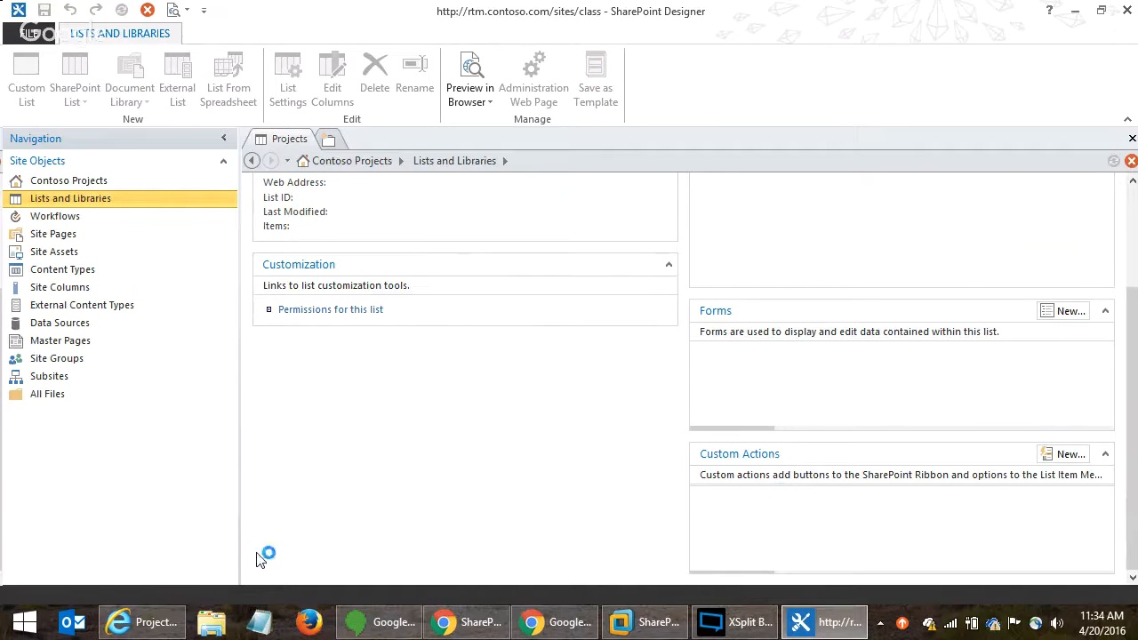
- Switch to Internet Explorer and start creating a new Standard View for the Project Tasks list
{"action": "mouse_move", "coordinate": [153, 629]}
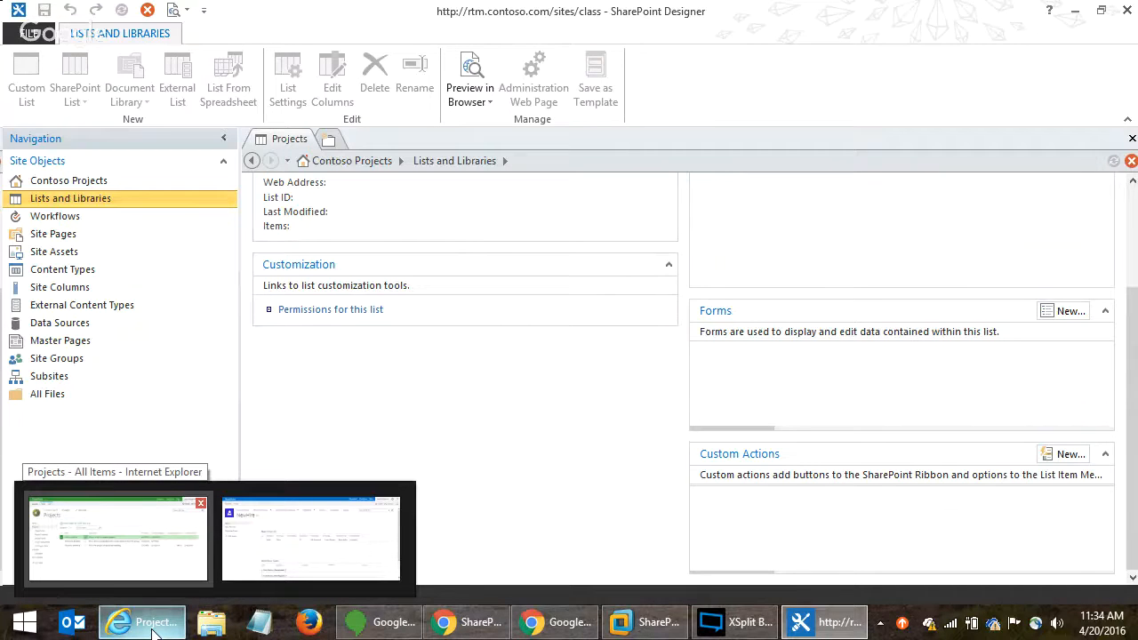
{"action": "left_click", "coordinate": [124, 533]}
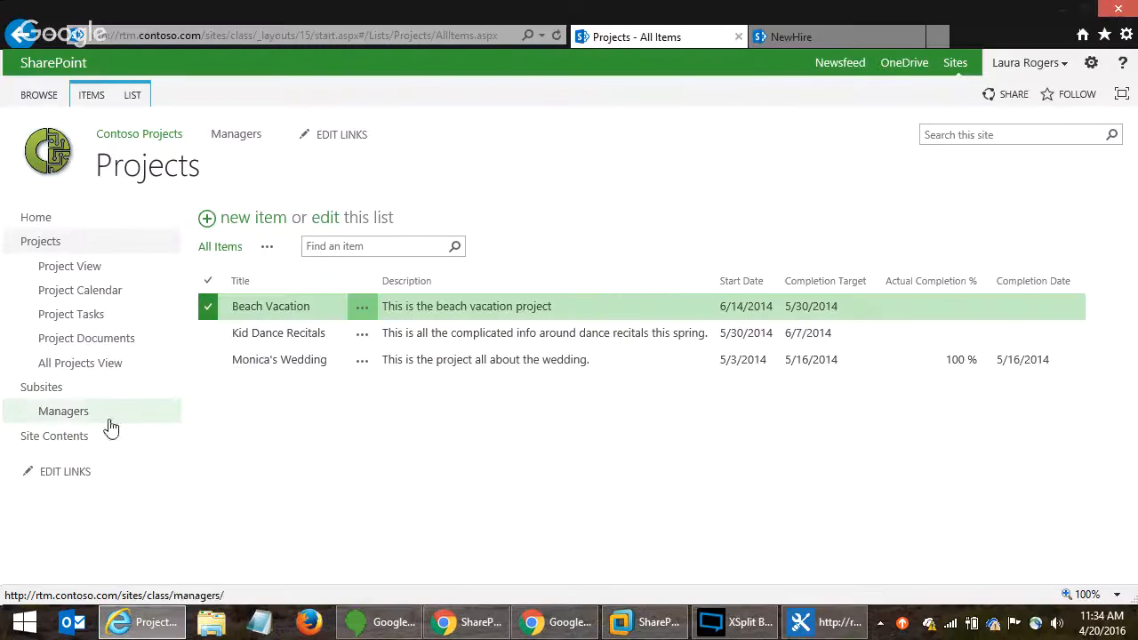
{"action": "left_click", "coordinate": [78, 320]}
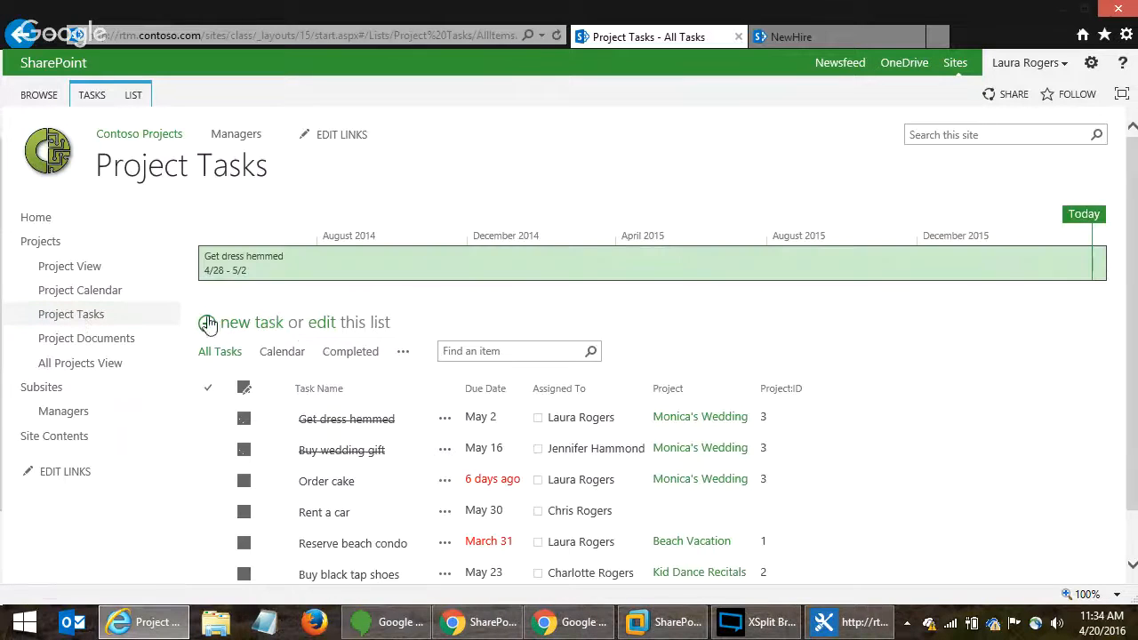
{"action": "left_click", "coordinate": [140, 98]}
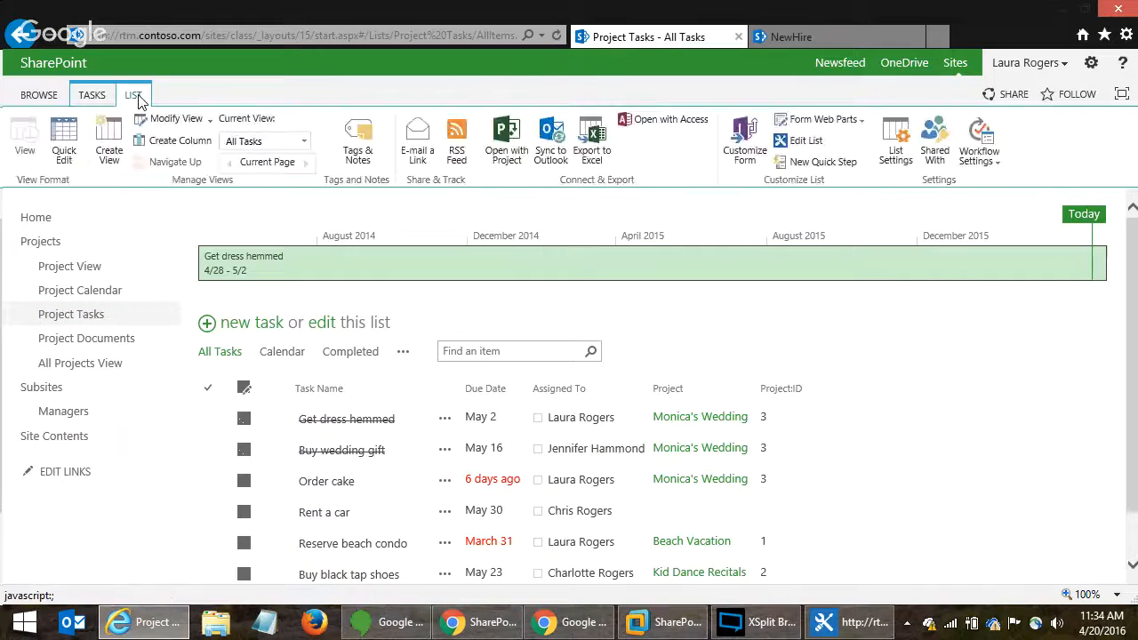
{"action": "left_click", "coordinate": [257, 141]}
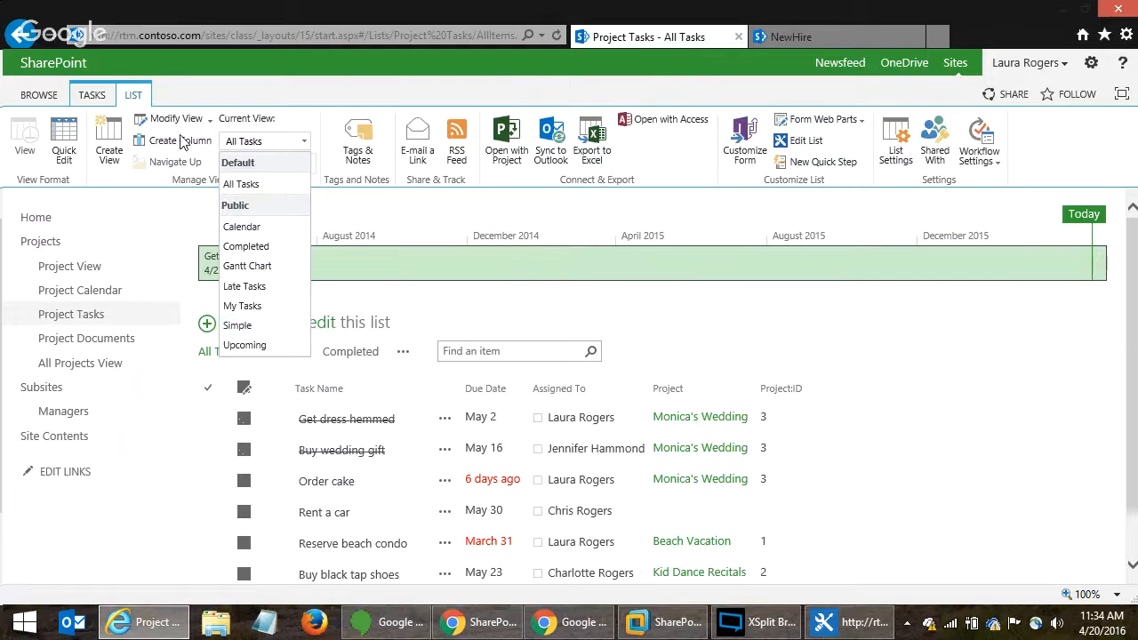
{"action": "left_click", "coordinate": [114, 148]}
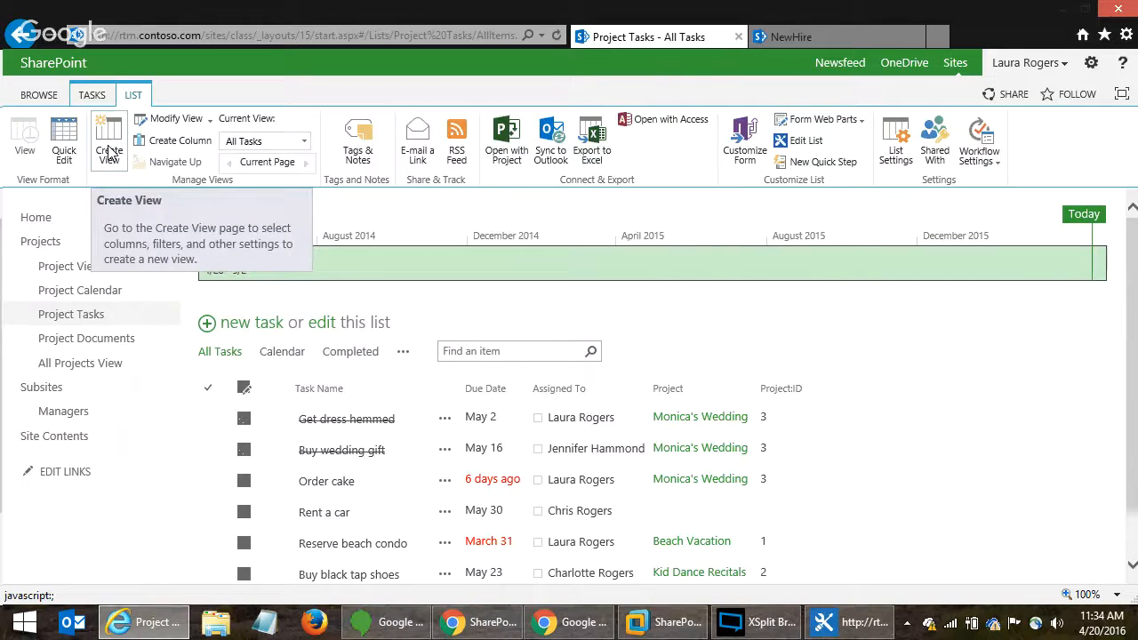
{"action": "left_click", "coordinate": [110, 151]}
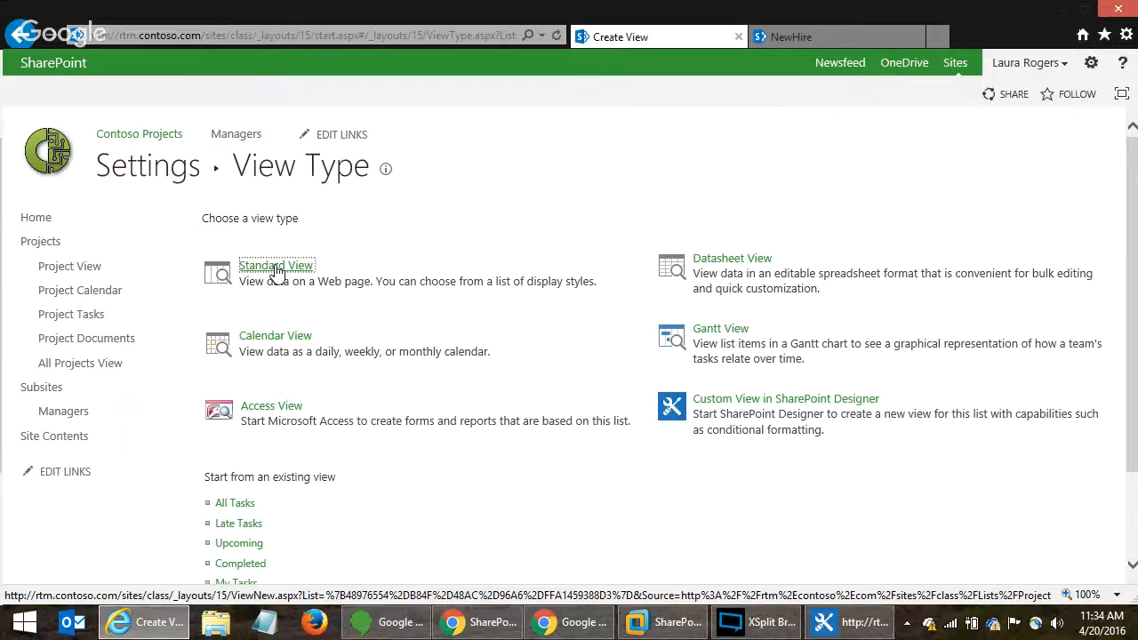
{"action": "left_click", "coordinate": [278, 270]}
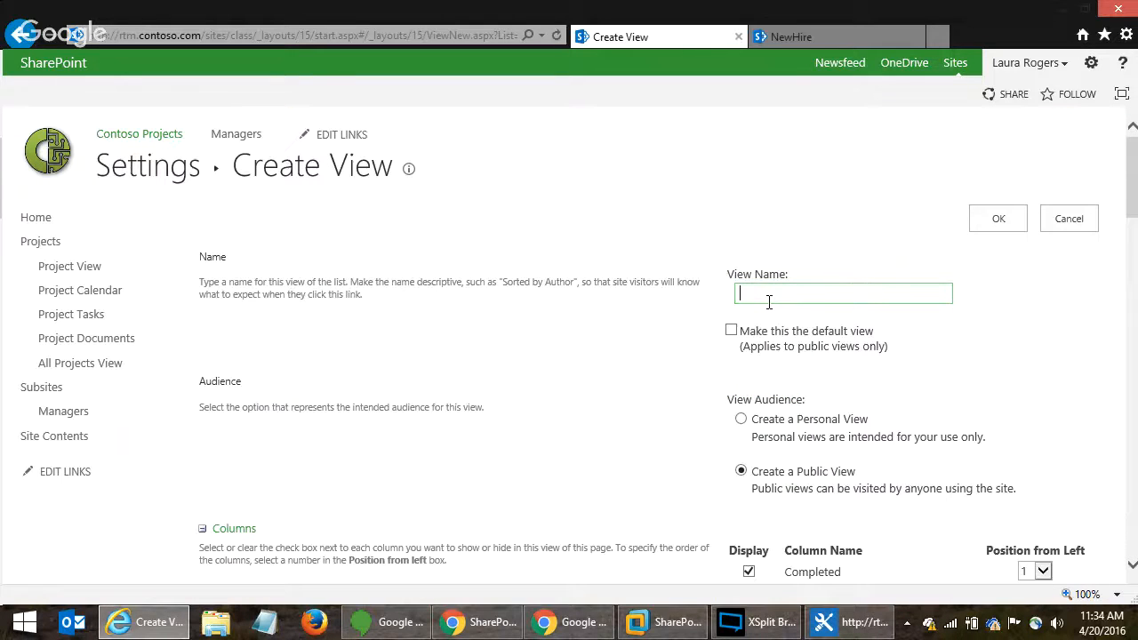
- Name the new view OldSchool and exclude the Project and Project:ID columns from it
{"action": "type", "text": "OldSchool"}
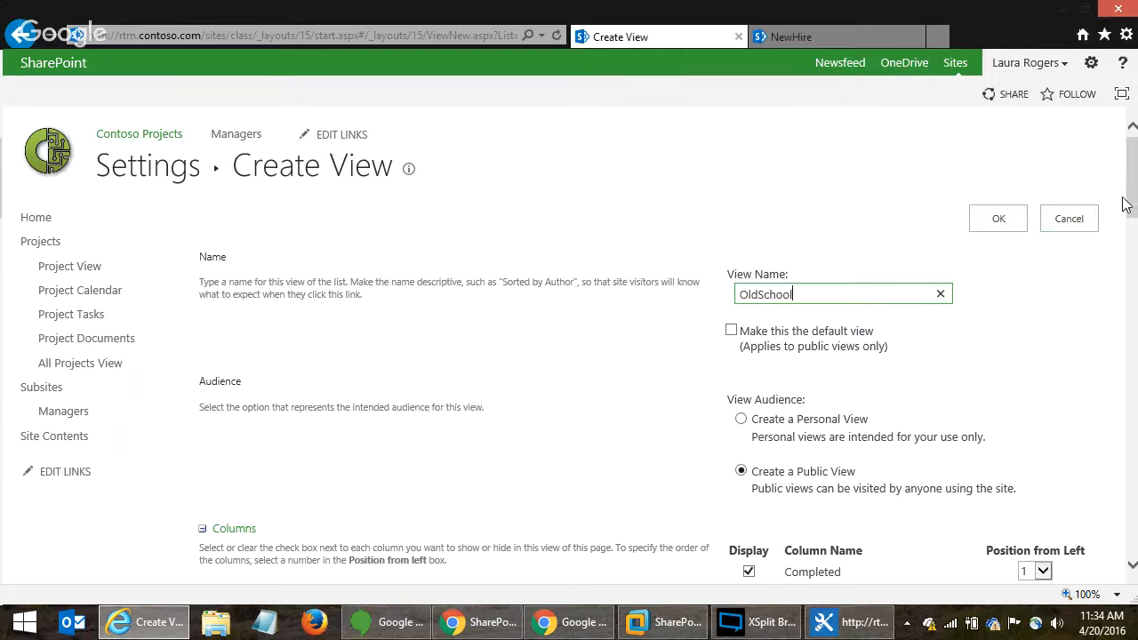
{"action": "left_click_drag", "start_coordinate": [1127, 204], "coordinate": [1134, 278]}
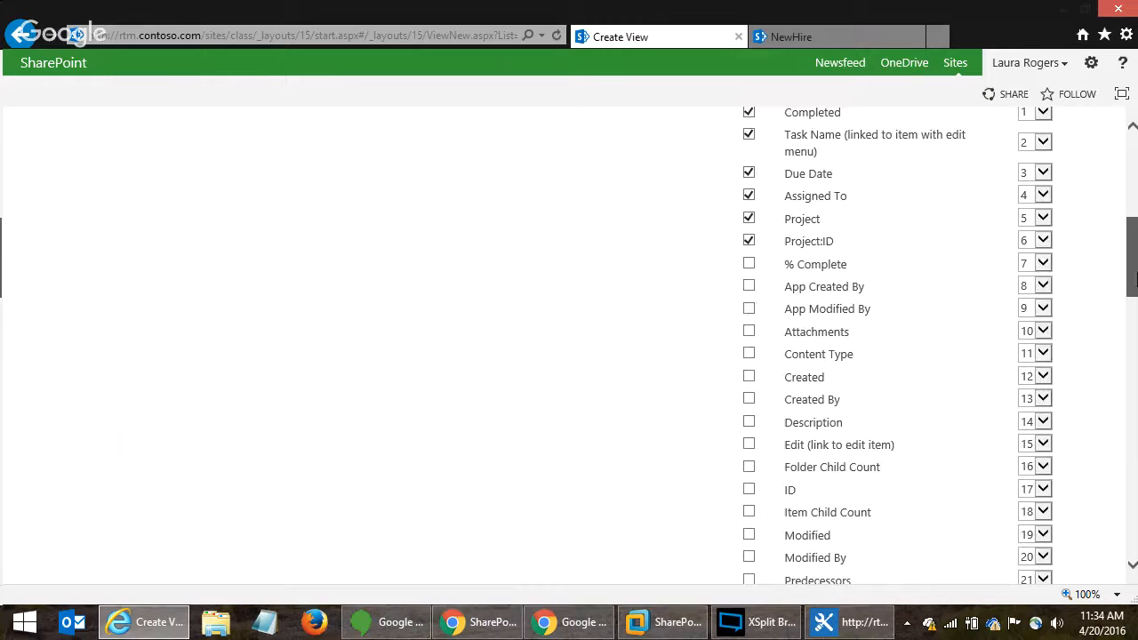
{"action": "left_click", "coordinate": [749, 240]}
{"action": "left_click", "coordinate": [749, 221]}
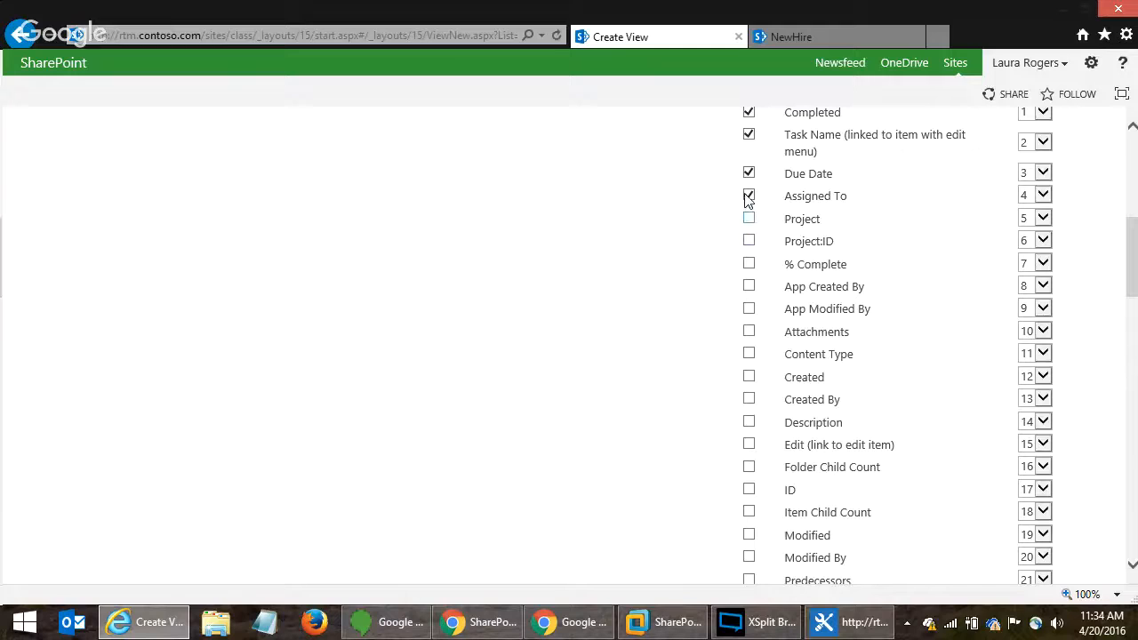
{"action": "left_click_drag", "start_coordinate": [1130, 256], "coordinate": [1079, 507]}
{"action": "left_click", "coordinate": [748, 217]}
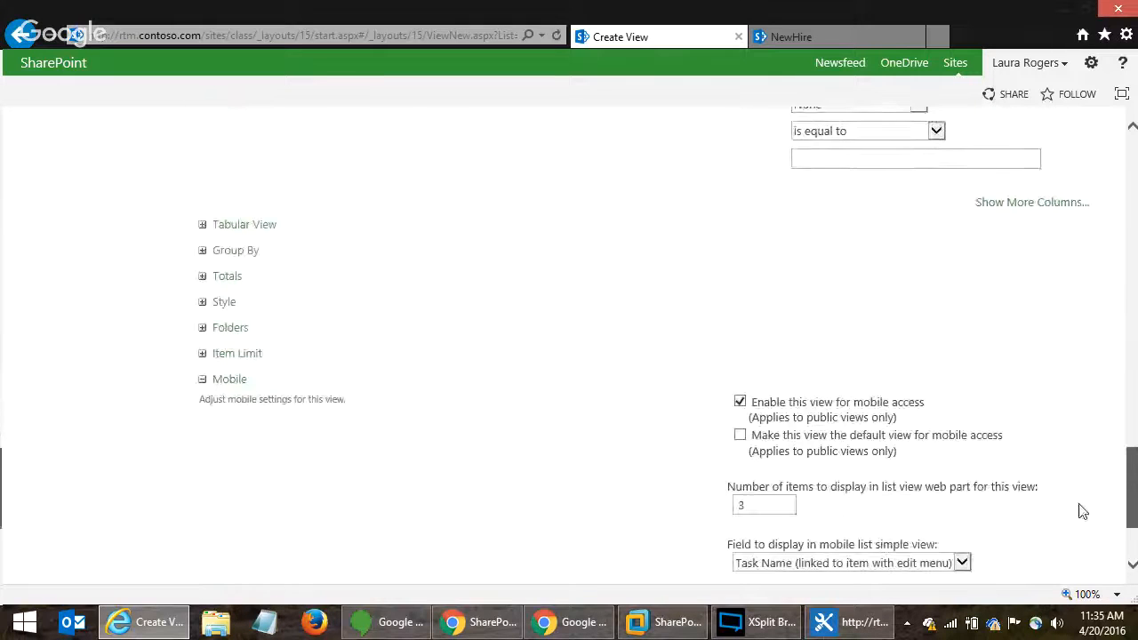
- Set the view style to Basic Table and save the new view
{"action": "left_click", "coordinate": [203, 300]}
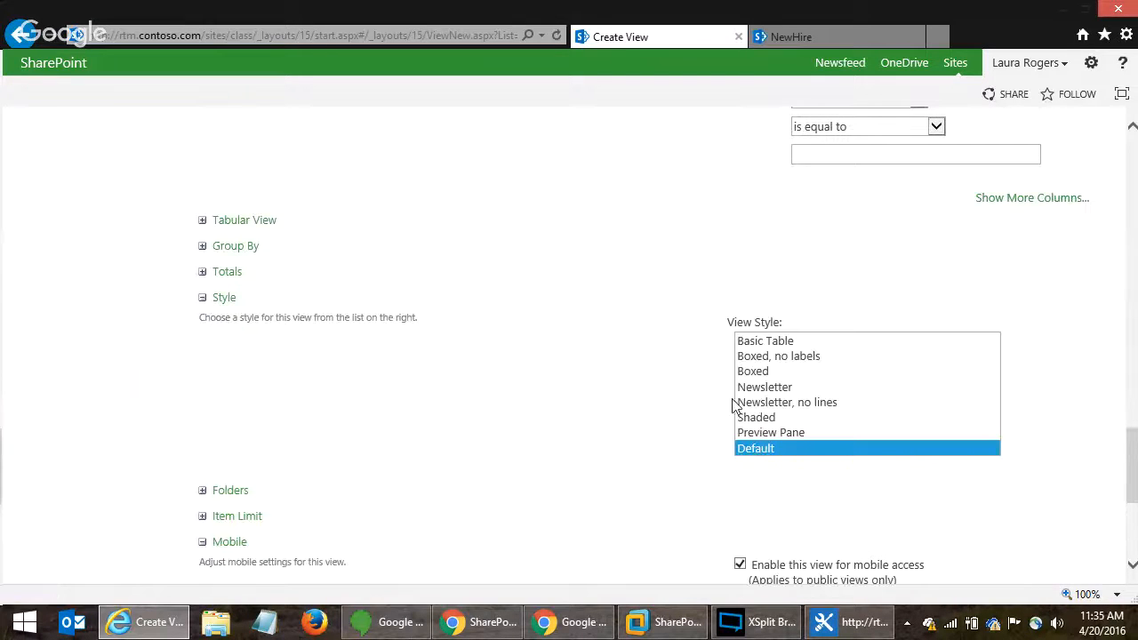
{"action": "left_click", "coordinate": [778, 341]}
{"action": "left_click_drag", "start_coordinate": [1132, 496], "coordinate": [1120, 548]}
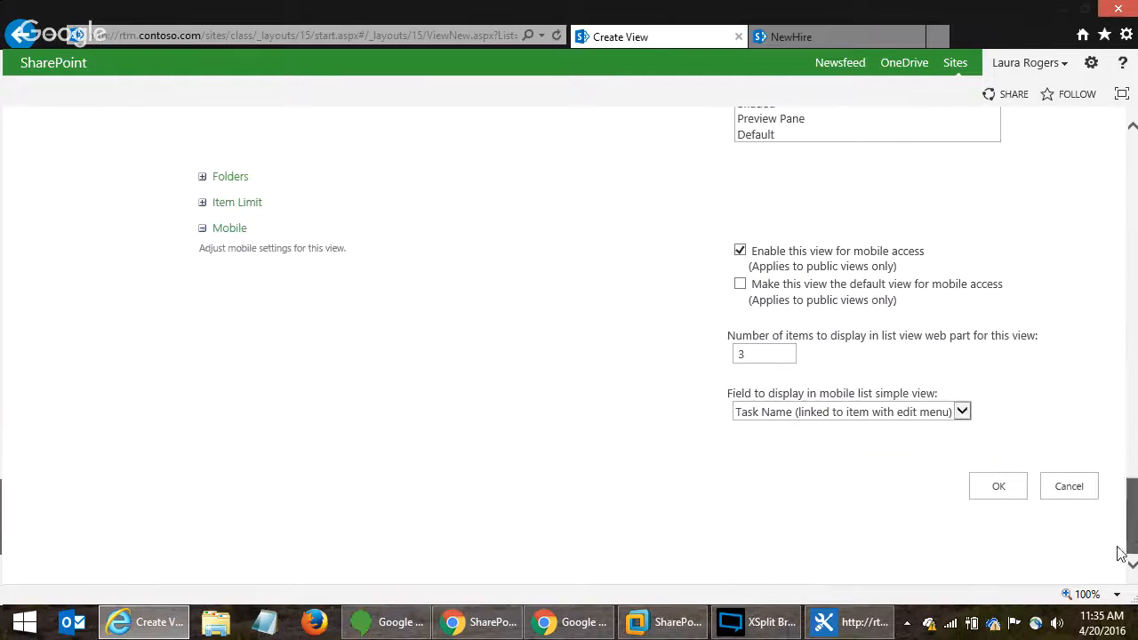
{"action": "left_click", "coordinate": [995, 483]}
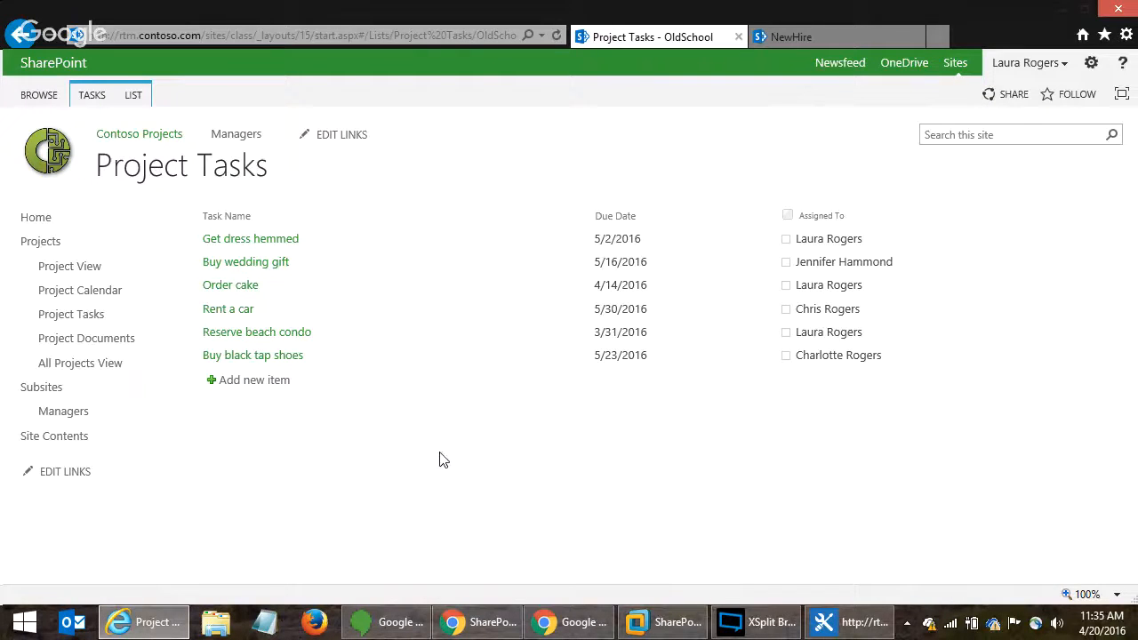
- View the Beach Vacation item's details in the Projects list, and return to the list
{"action": "left_click", "coordinate": [68, 247]}
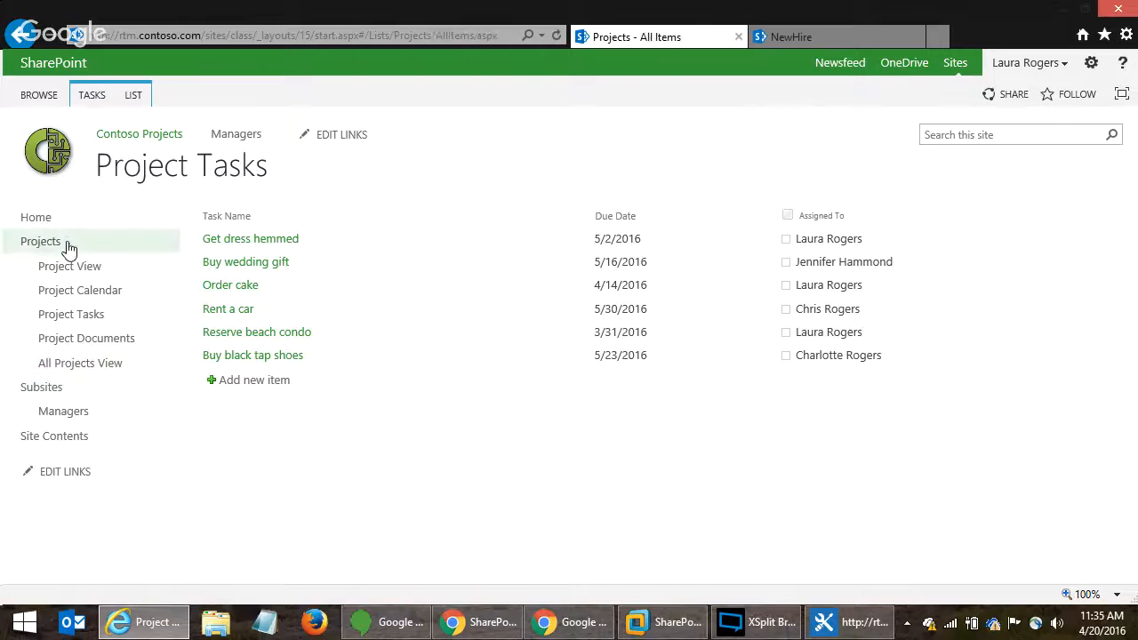
{"action": "left_click", "coordinate": [276, 309]}
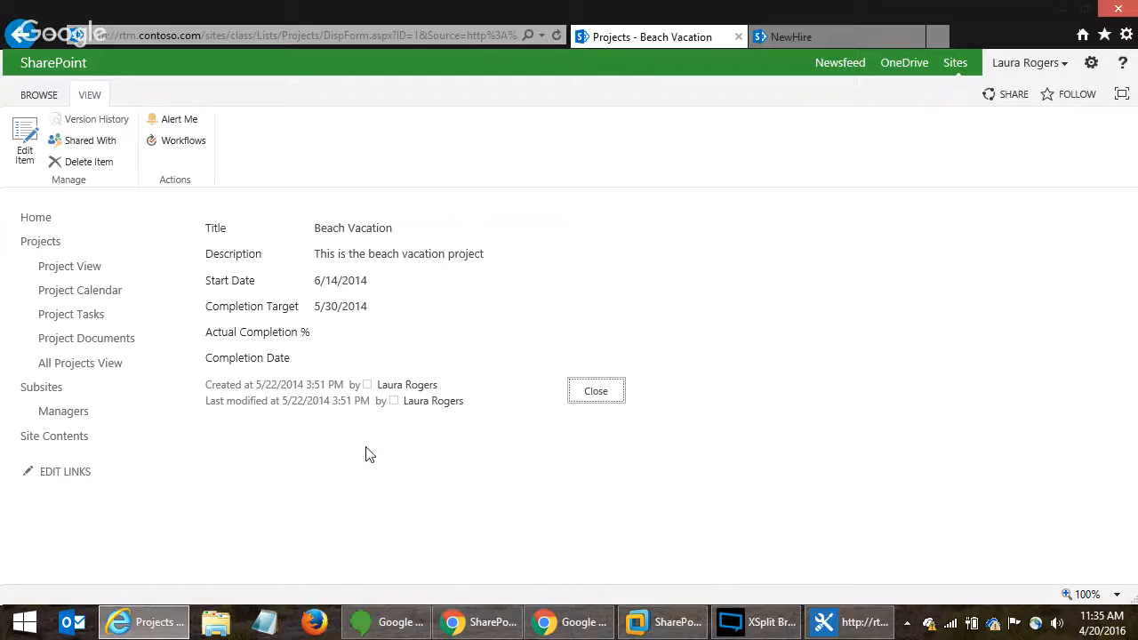
{"action": "left_click", "coordinate": [592, 393]}
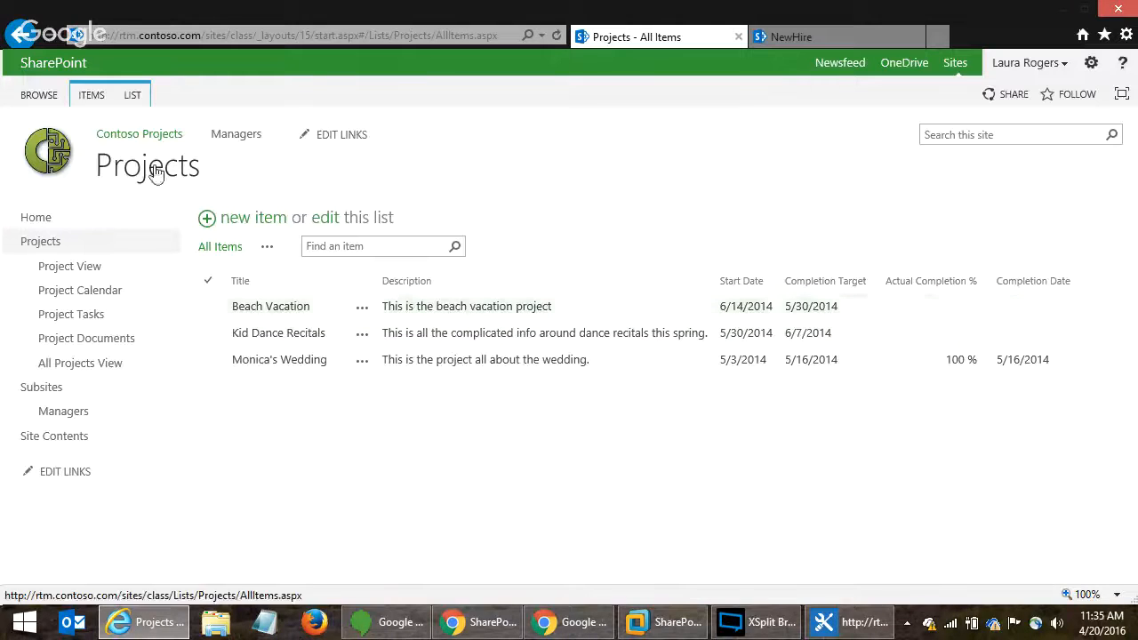
- Open the Default Display Form of the Projects list for web part editing
{"action": "left_click", "coordinate": [137, 99]}
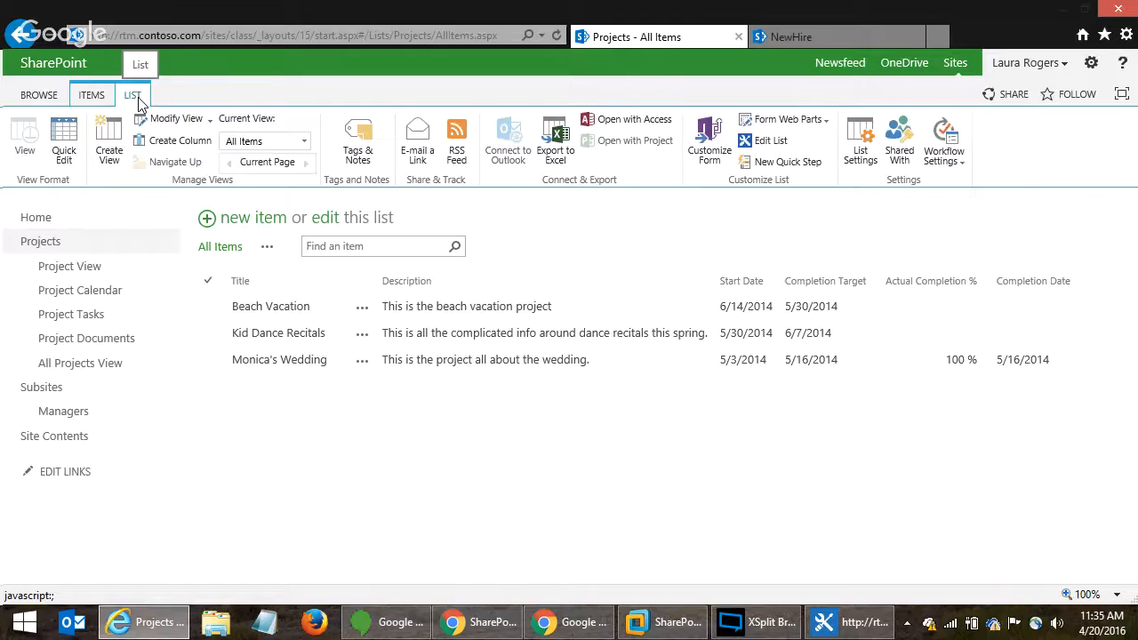
{"action": "left_click", "coordinate": [821, 121]}
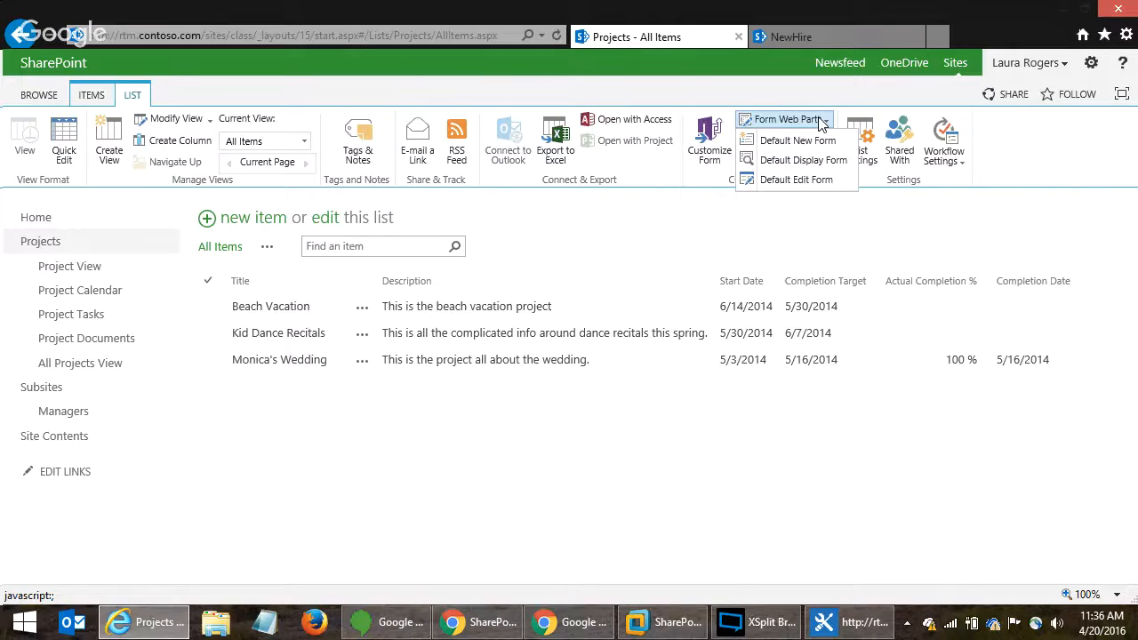
{"action": "left_click", "coordinate": [803, 161]}
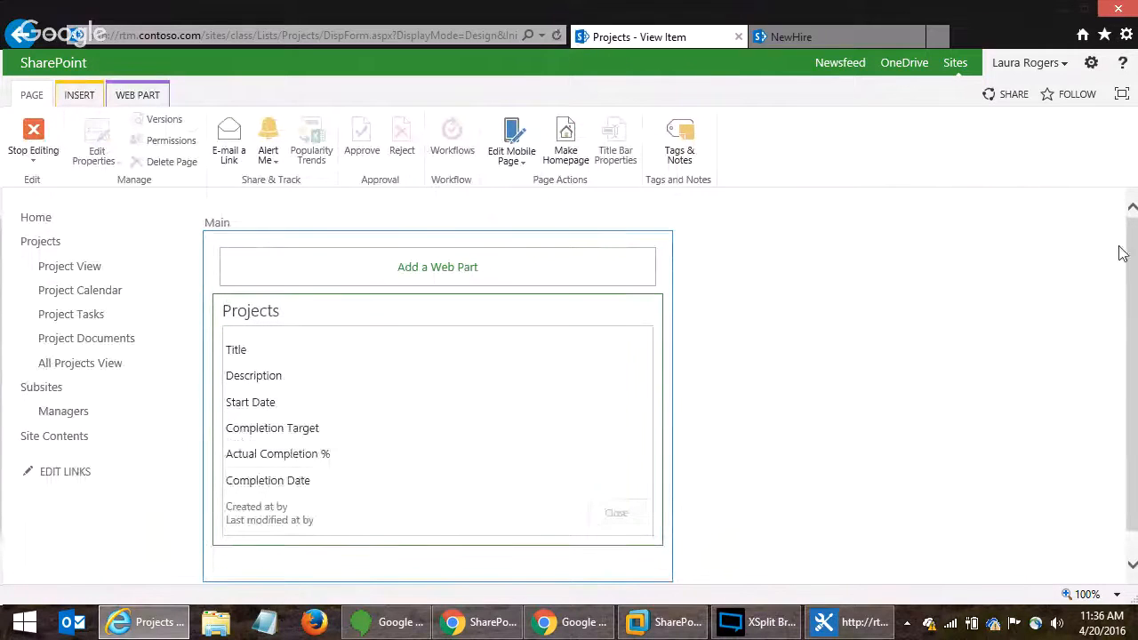
{"action": "scroll", "coordinate": [1123, 257], "scroll_direction": "down", "scroll_amount": 1}
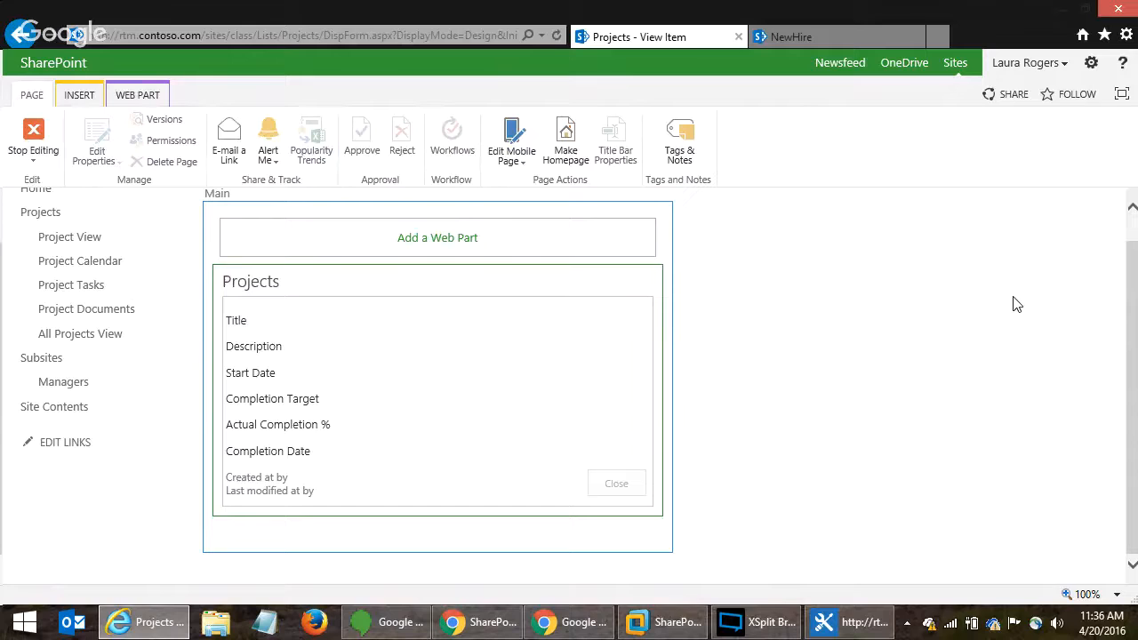
- Add the Project Tasks web part to the Main zone and place it below the Projects form
{"action": "left_click", "coordinate": [449, 247]}
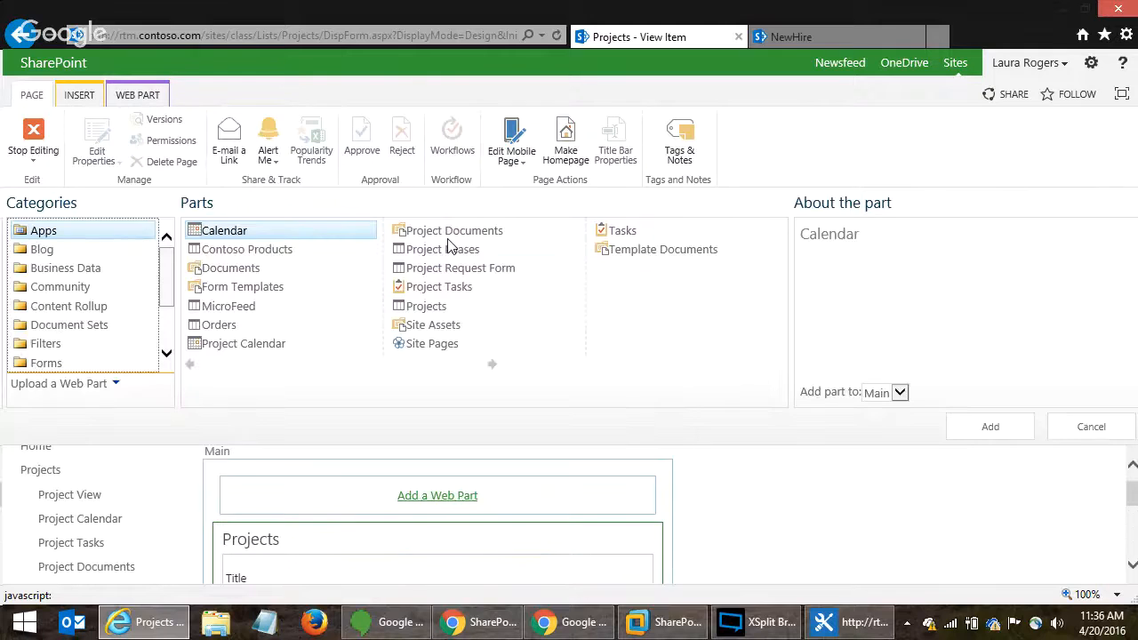
{"action": "left_click", "coordinate": [424, 288]}
{"action": "left_click", "coordinate": [988, 427]}
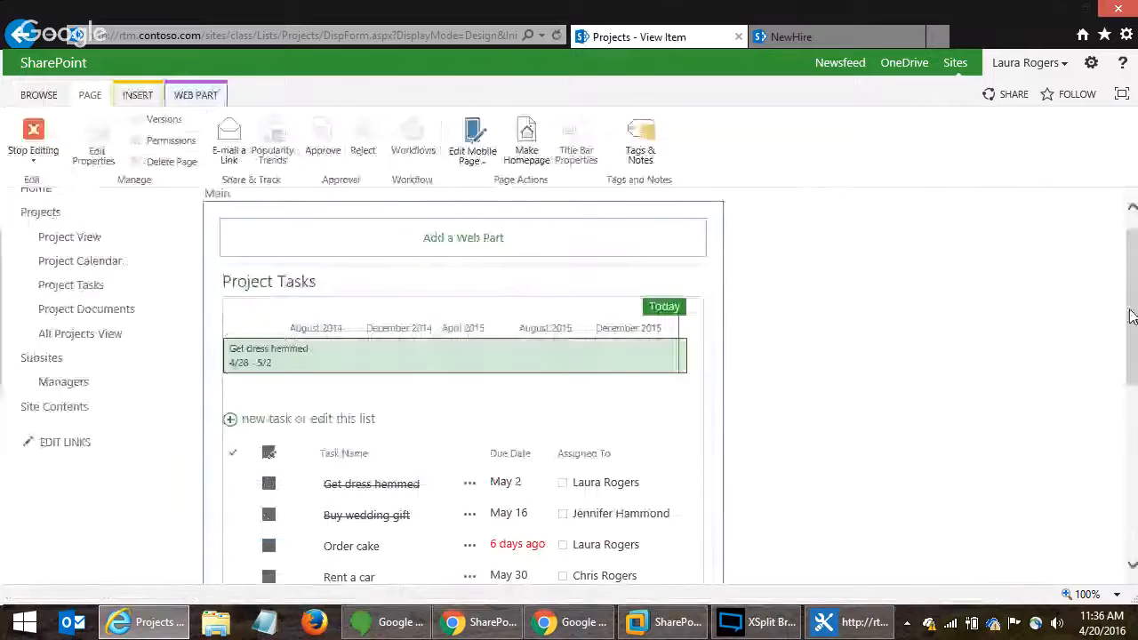
{"action": "left_click_drag", "start_coordinate": [1132, 317], "coordinate": [1134, 409]}
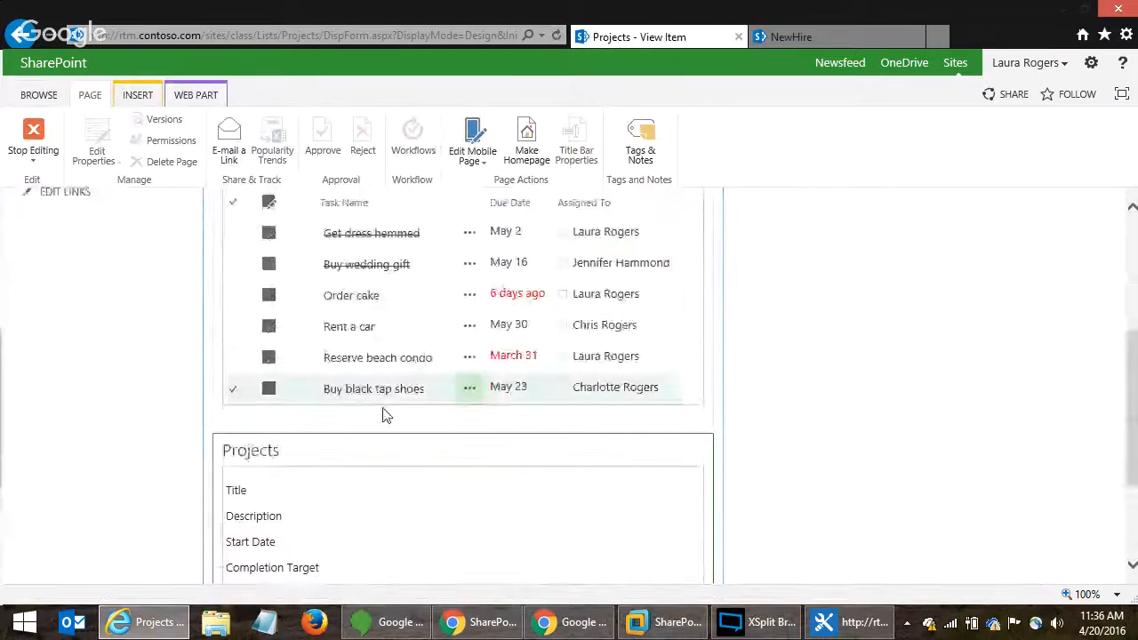
{"action": "left_click_drag", "start_coordinate": [363, 458], "coordinate": [368, 219]}
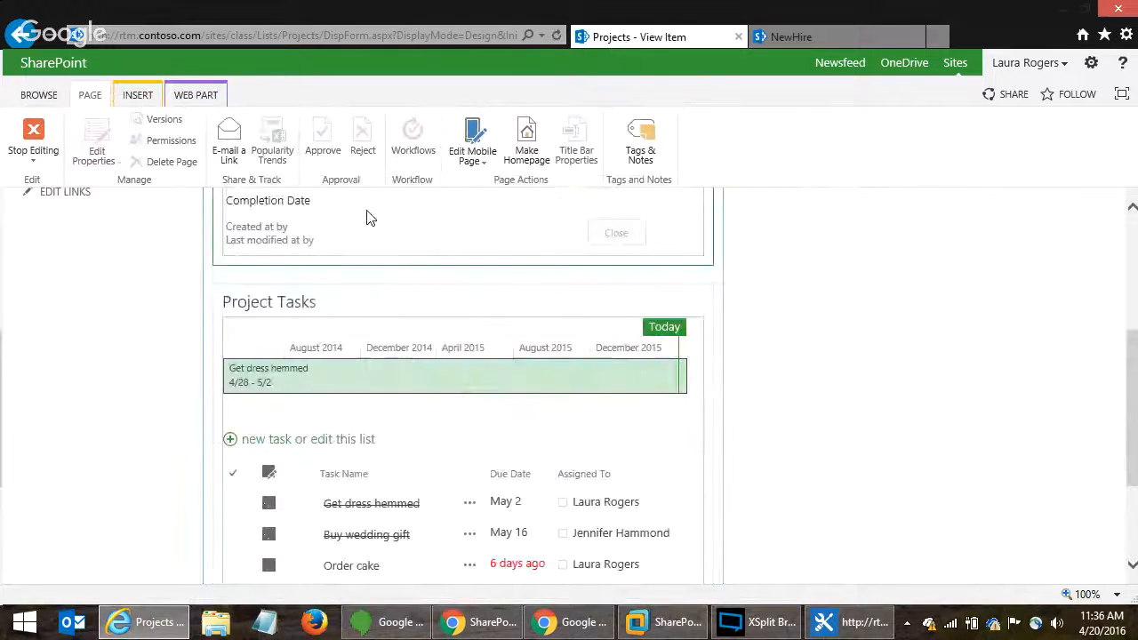
- Connect Project Tasks to get filter values from Projects, with ID as the provider field and Project:ID as the consumer field
{"action": "scroll", "coordinate": [1132, 348], "scroll_direction": "up", "scroll_amount": 5}
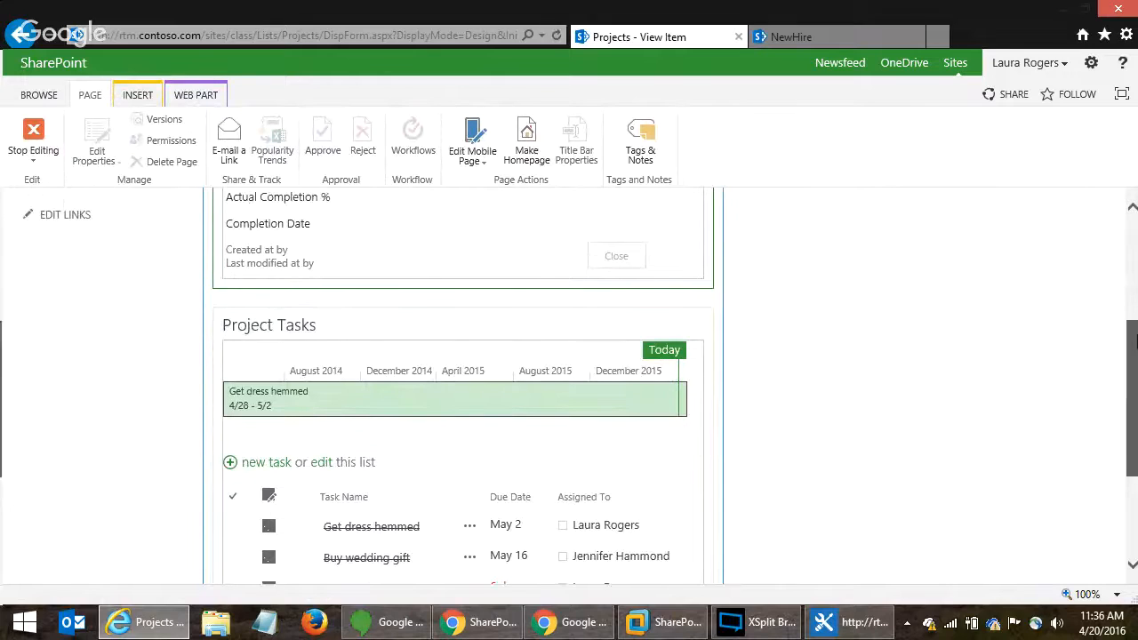
{"action": "left_click_drag", "start_coordinate": [1135, 218], "coordinate": [1135, 353]}
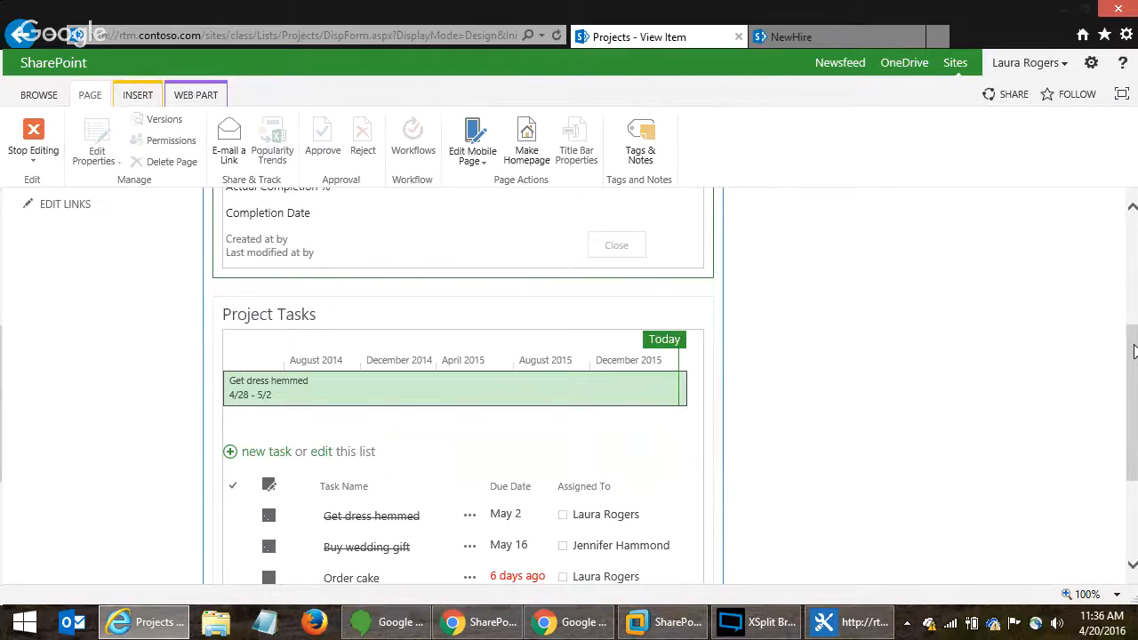
{"action": "mouse_move", "coordinate": [642, 315]}
{"action": "scroll", "coordinate": [680, 311], "scroll_direction": "up", "scroll_amount": 3}
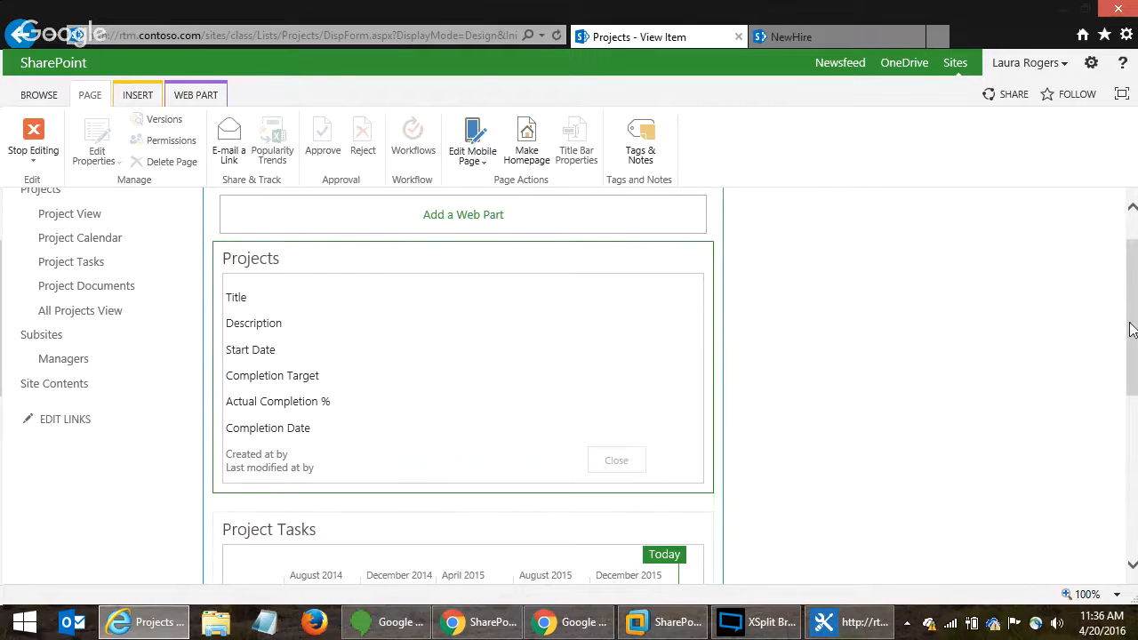
{"action": "scroll", "coordinate": [1131, 328], "scroll_direction": "down", "scroll_amount": 2}
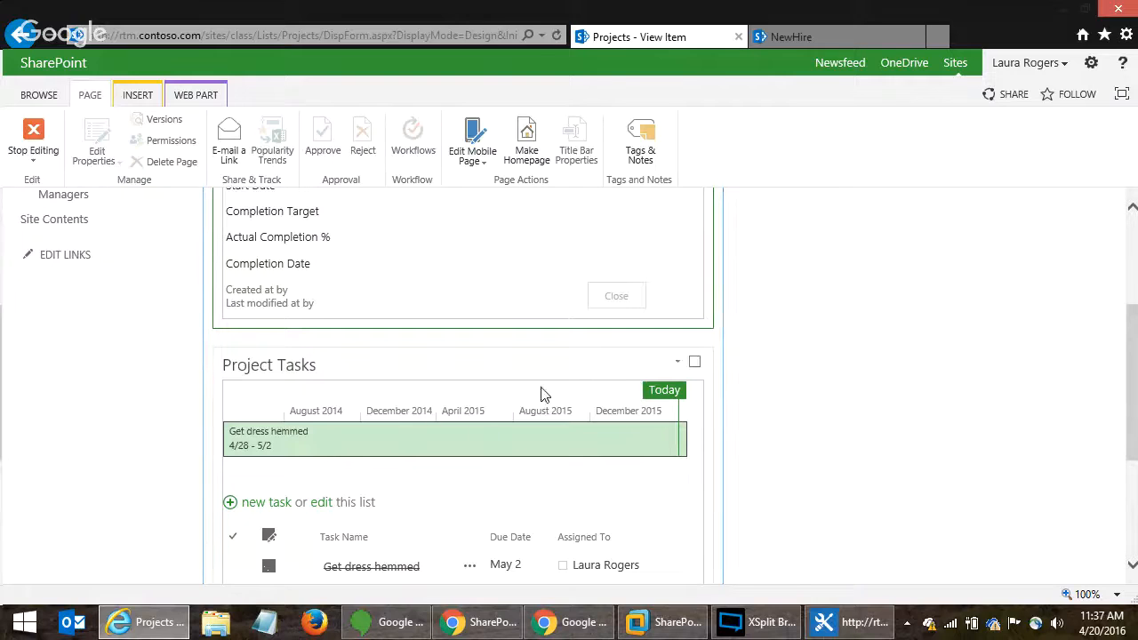
{"action": "left_click", "coordinate": [678, 364]}
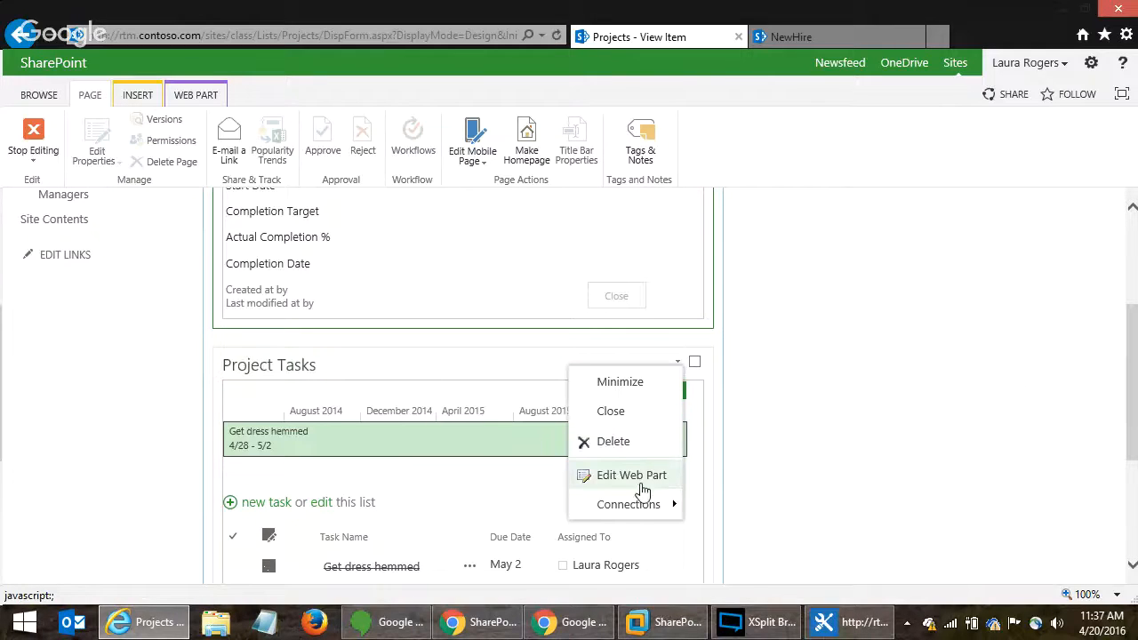
{"action": "mouse_move", "coordinate": [643, 503]}
{"action": "mouse_move", "coordinate": [822, 579]}
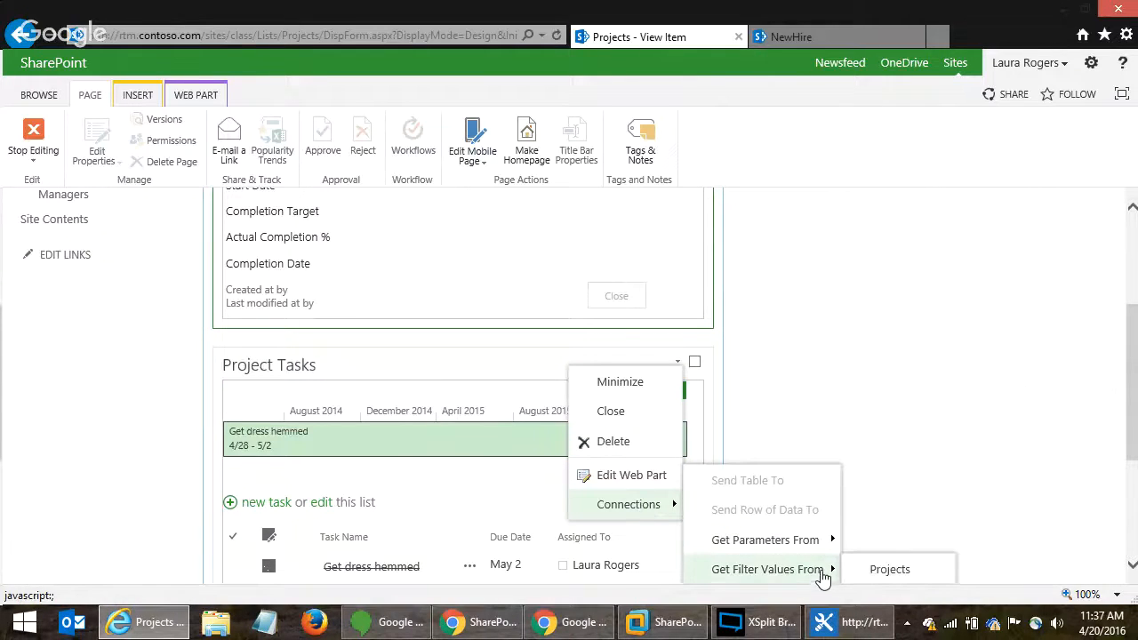
{"action": "left_click", "coordinate": [887, 569]}
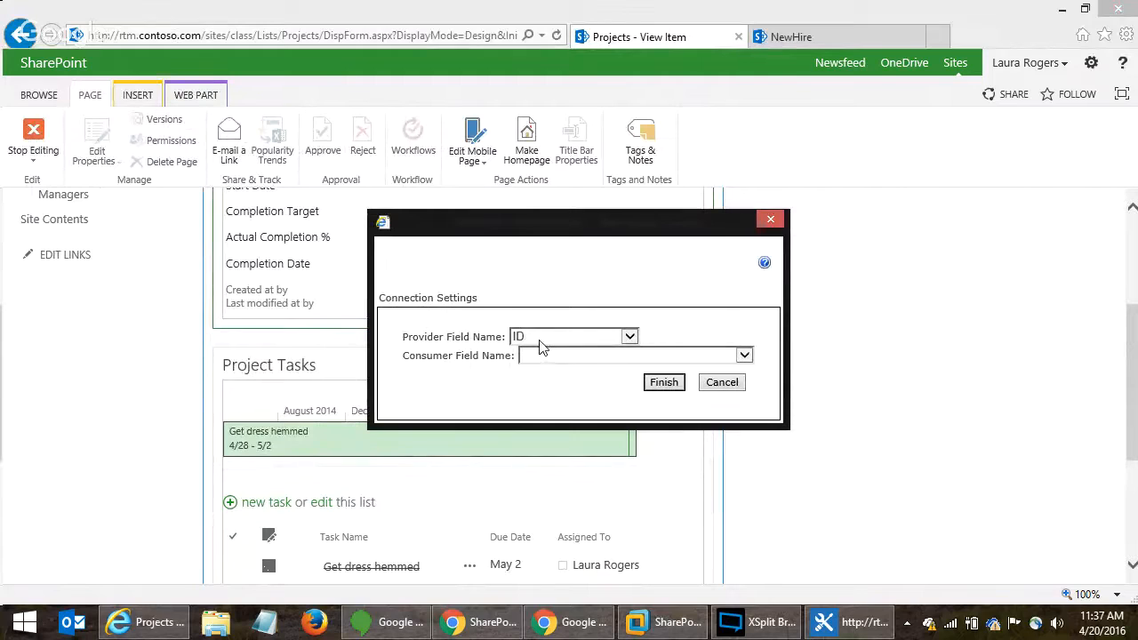
{"action": "left_click", "coordinate": [591, 356]}
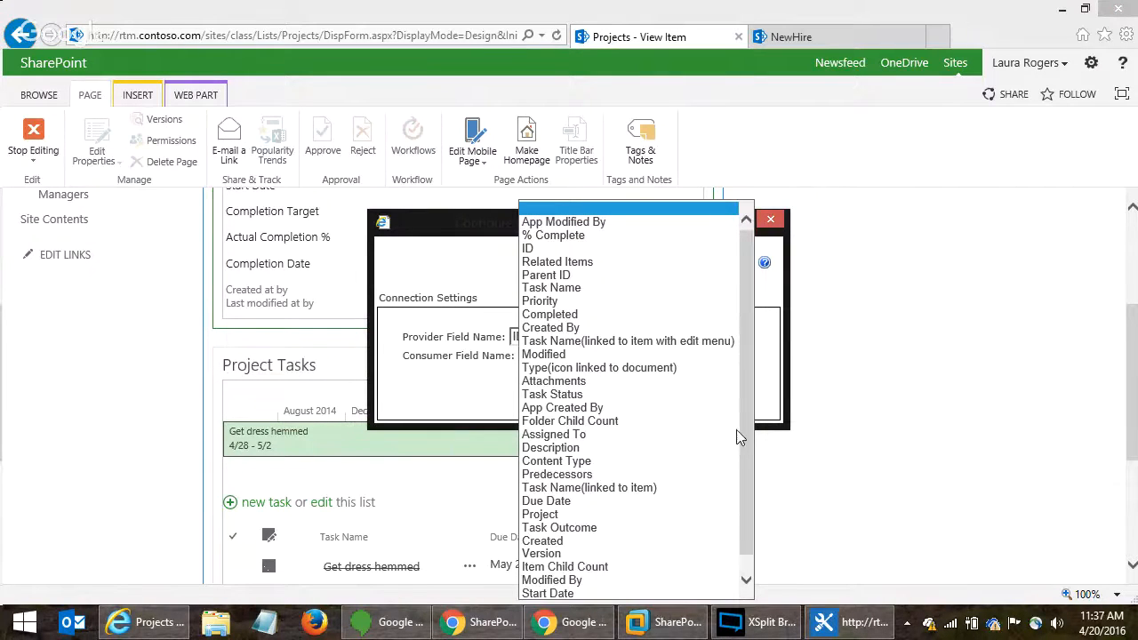
{"action": "left_click_drag", "start_coordinate": [745, 426], "coordinate": [748, 458]}
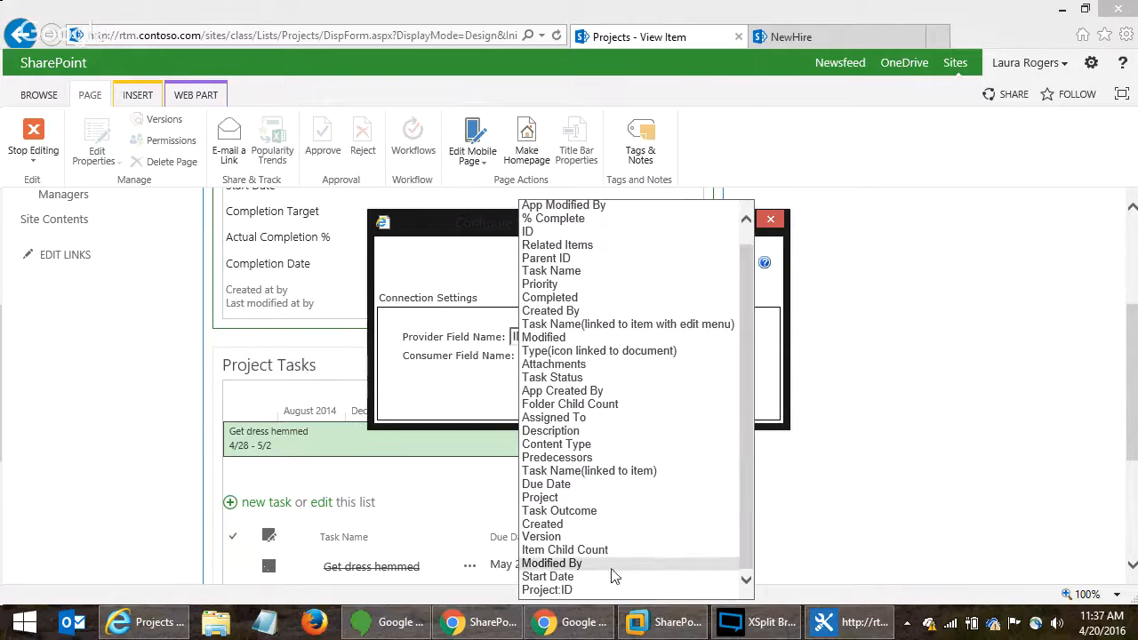
{"action": "left_click", "coordinate": [590, 590]}
{"action": "left_click", "coordinate": [663, 387]}
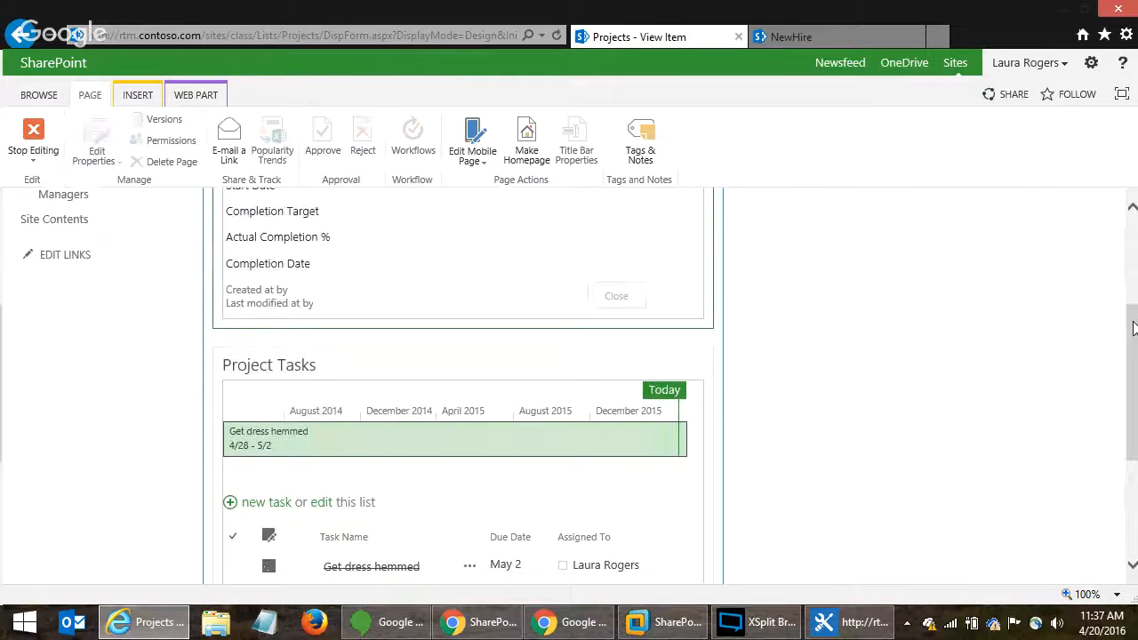
- Edit the Project Tasks web part and switch its selected view to OldSchool, accepting the view change
{"action": "left_click_drag", "start_coordinate": [1133, 329], "coordinate": [1133, 307]}
{"action": "scroll", "coordinate": [578, 330], "scroll_direction": "down", "scroll_amount": 2}
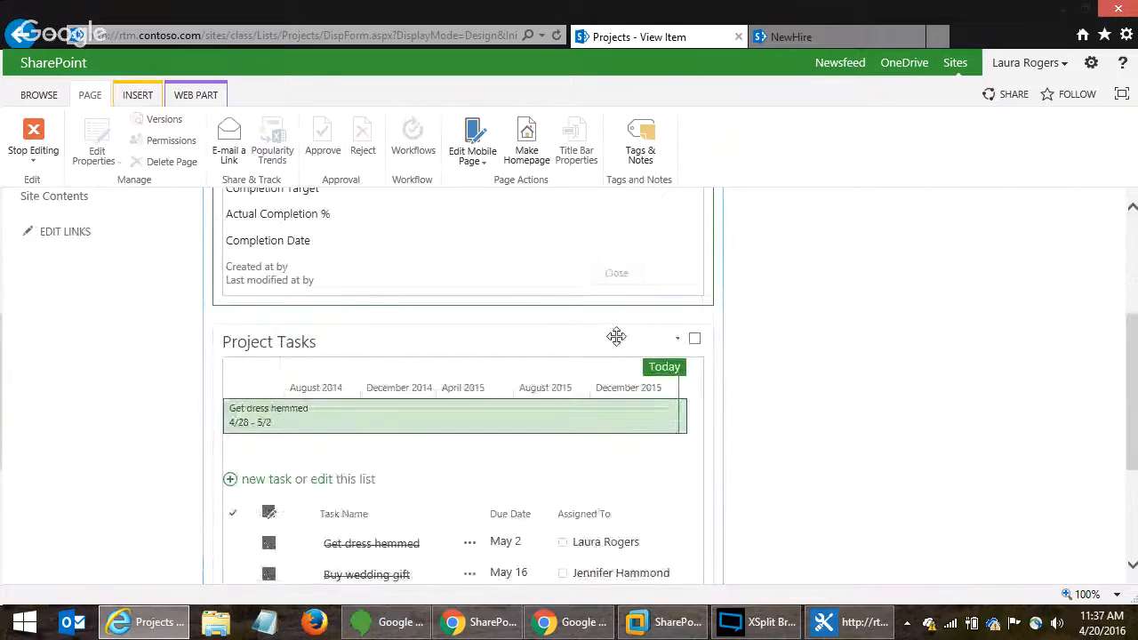
{"action": "left_click", "coordinate": [677, 338]}
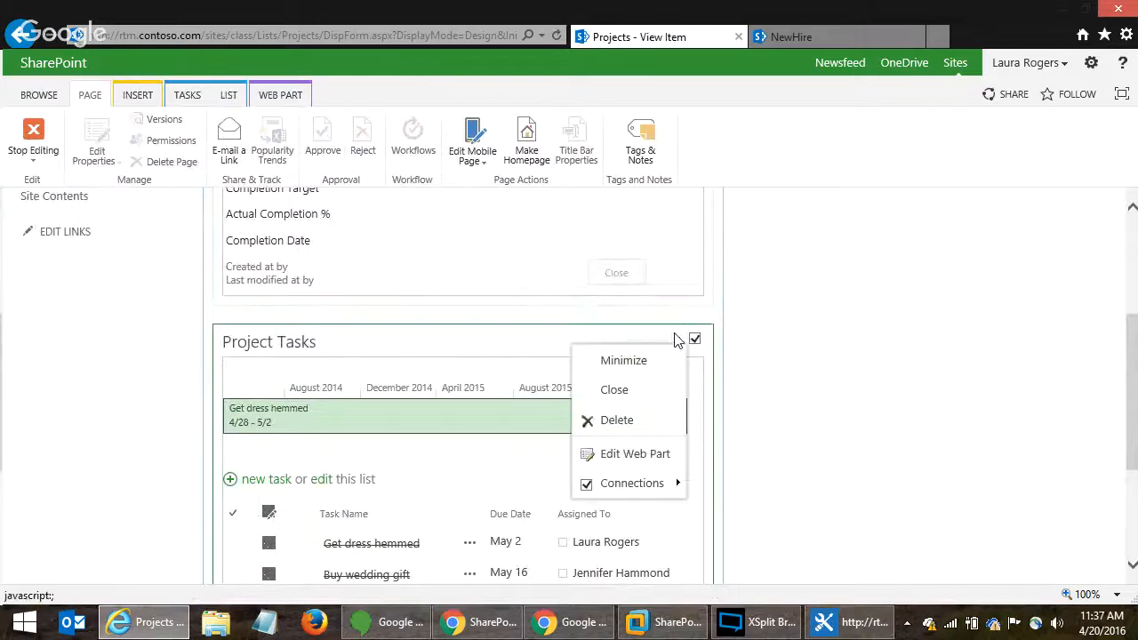
{"action": "left_click", "coordinate": [628, 454]}
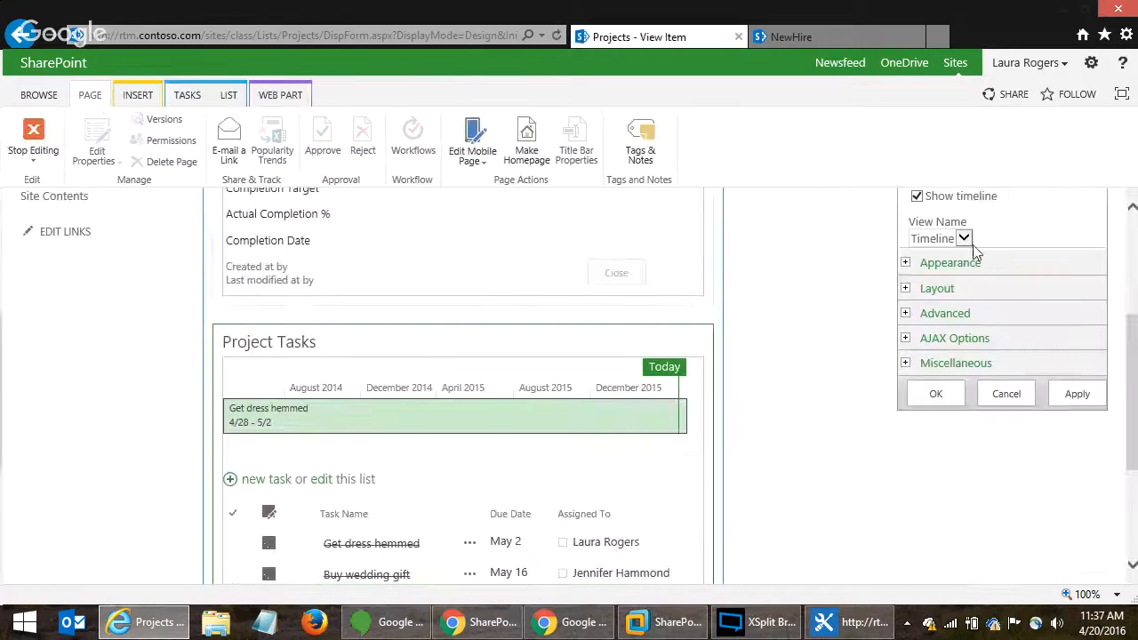
{"action": "scroll", "coordinate": [1132, 306], "scroll_direction": "up", "scroll_amount": 3}
{"action": "left_click", "coordinate": [969, 343]}
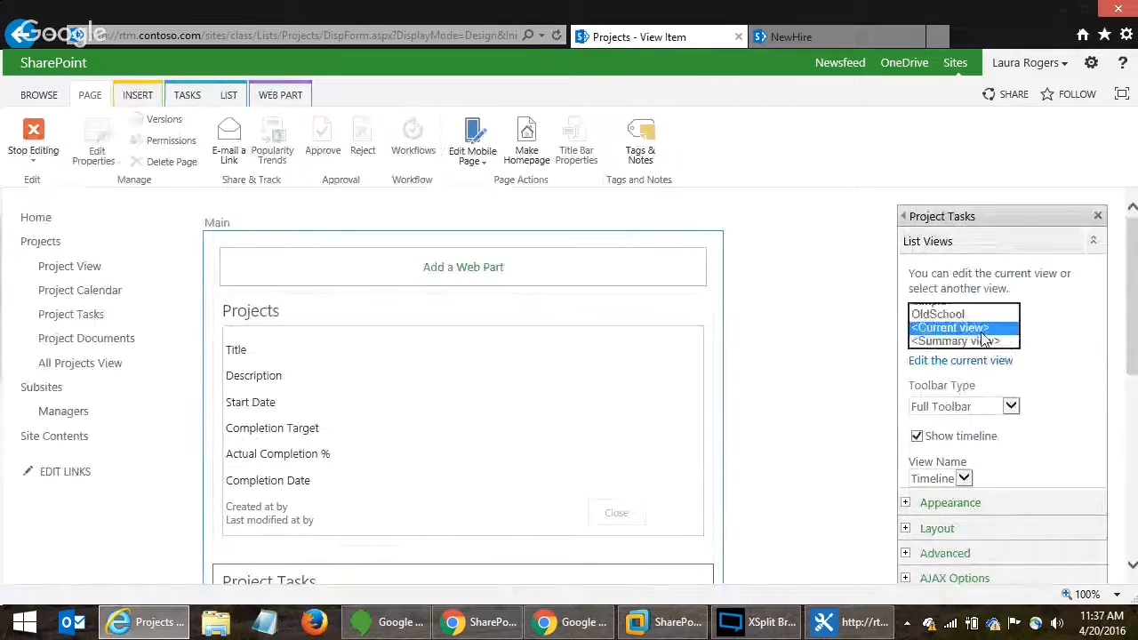
{"action": "left_click", "coordinate": [942, 313]}
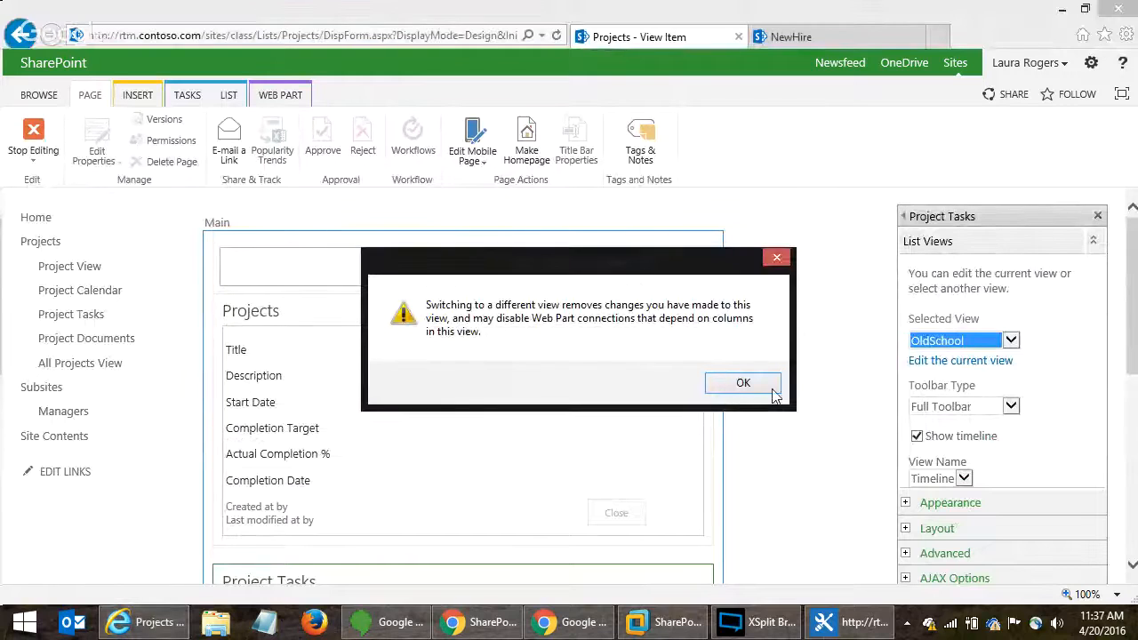
{"action": "left_click", "coordinate": [743, 383]}
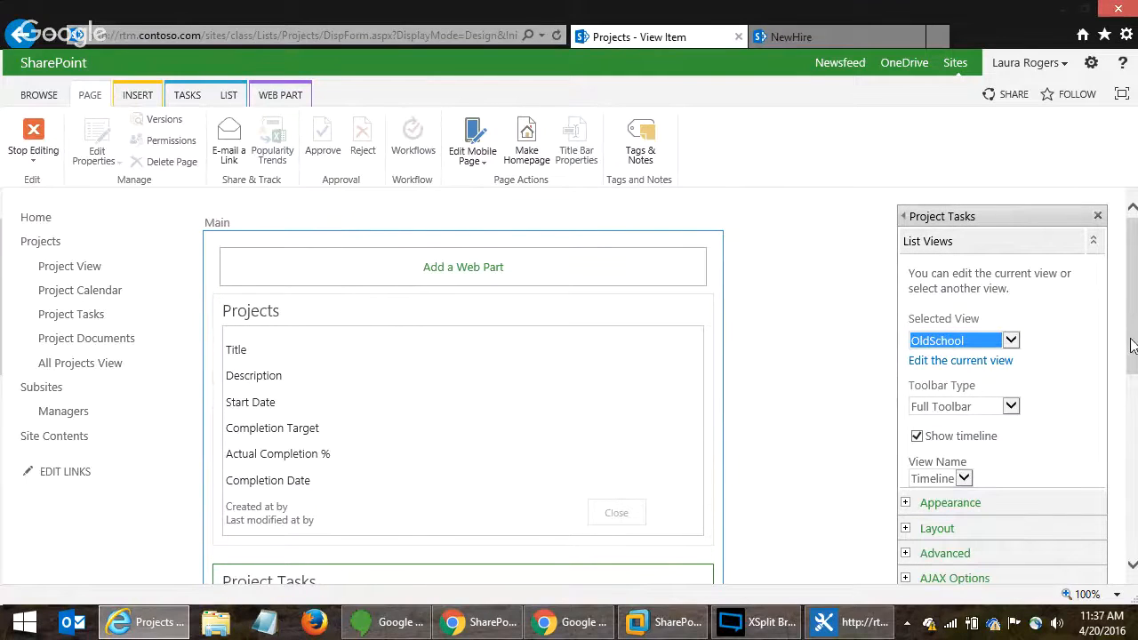
- Set the Project Tasks web part to No Toolbar with the timeline hidden, save its settings, and stop editing the page
{"action": "left_click", "coordinate": [972, 402]}
{"action": "left_click", "coordinate": [941, 434]}
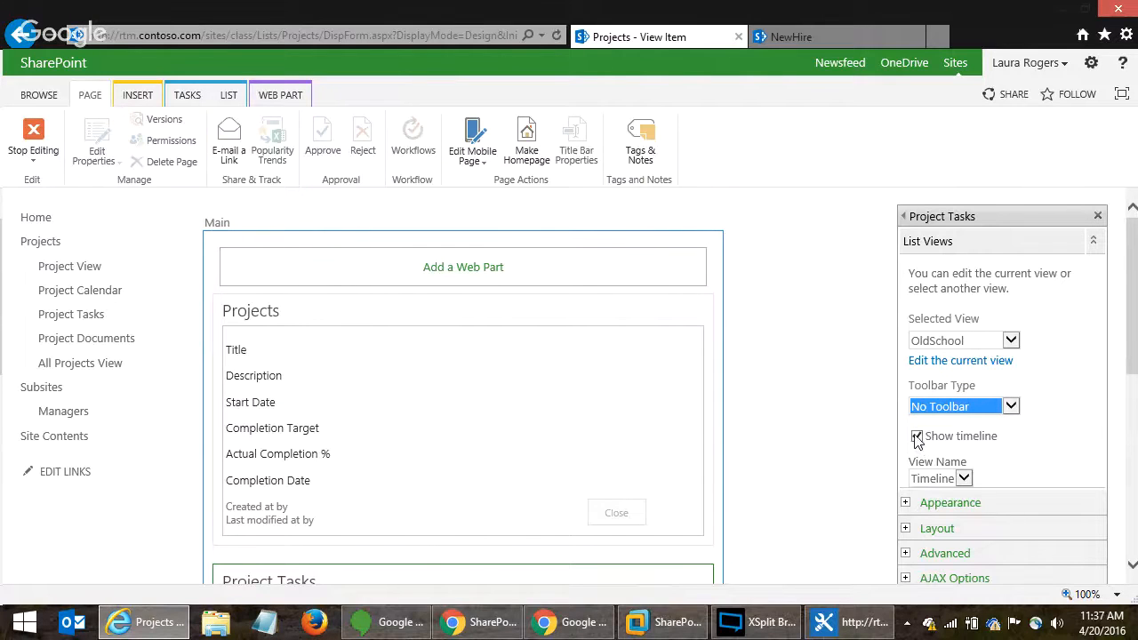
{"action": "left_click", "coordinate": [916, 437]}
{"action": "left_click_drag", "start_coordinate": [1133, 336], "coordinate": [1133, 520]}
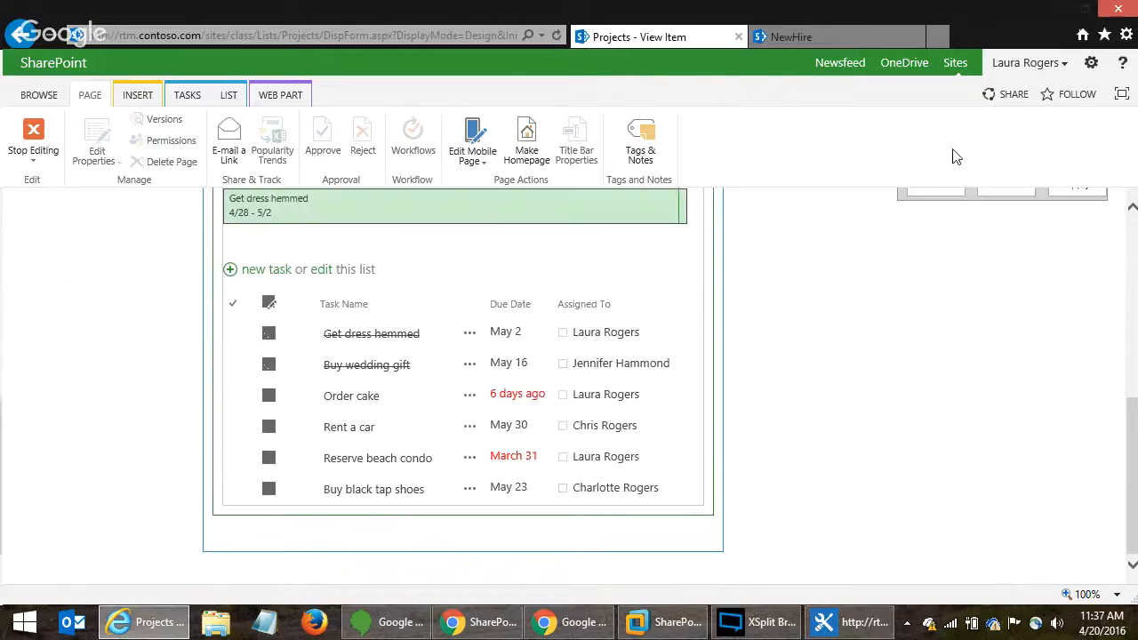
{"action": "left_click", "coordinate": [940, 194]}
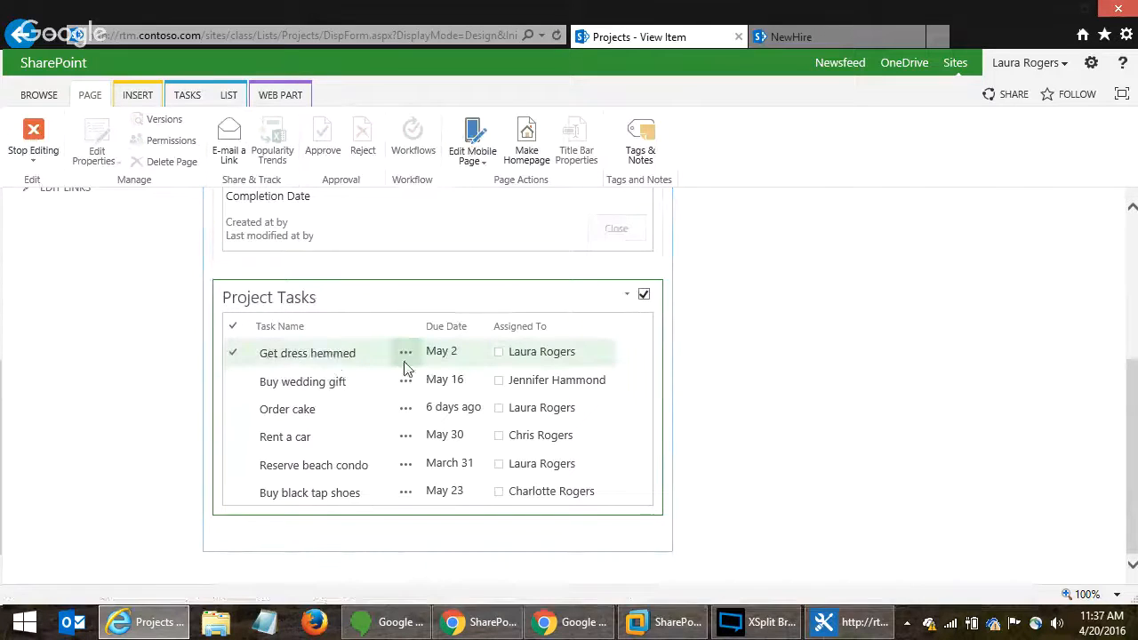
{"action": "left_click_drag", "start_coordinate": [1134, 405], "coordinate": [1127, 205]}
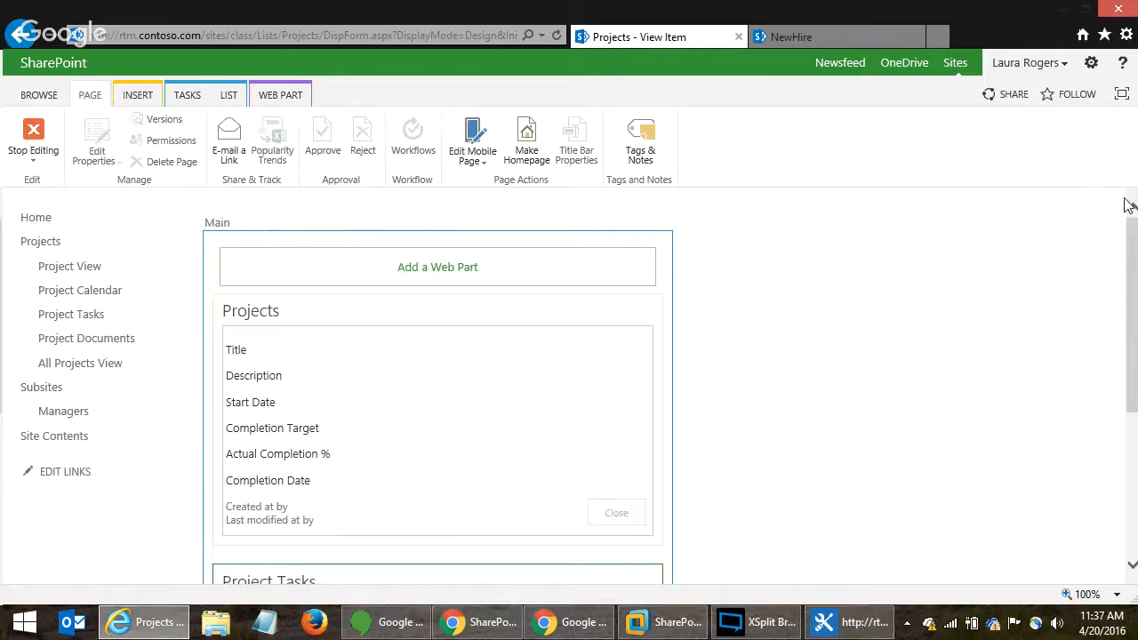
{"action": "left_click", "coordinate": [31, 134]}
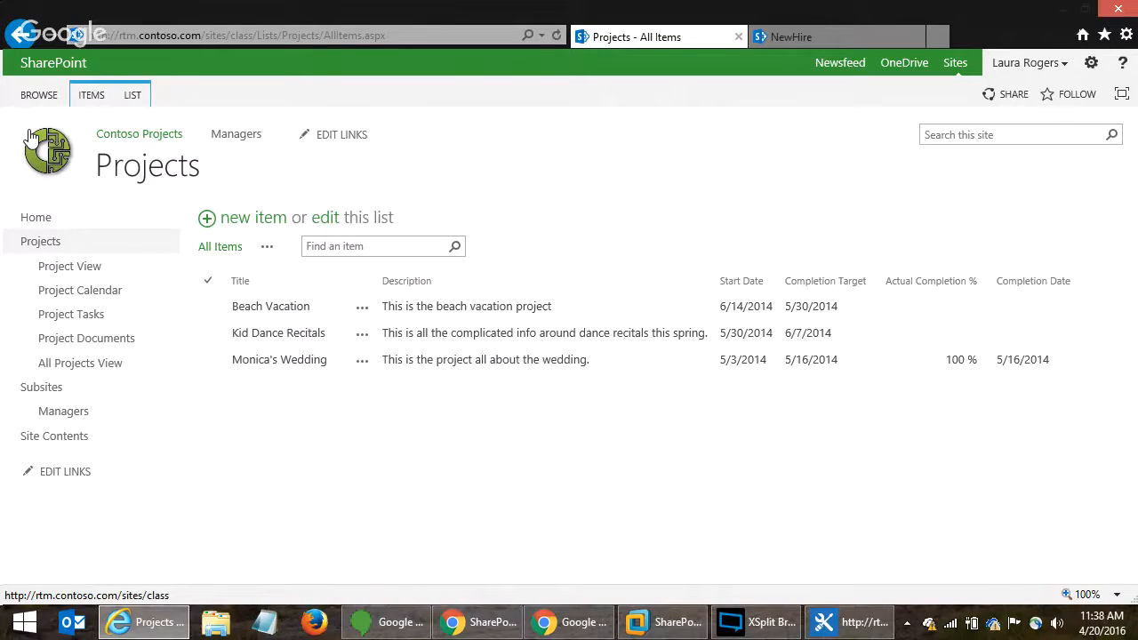
- Check the display forms of the Kid Dance Recitals and Beach Vacation items, and return to the Projects list
{"action": "left_click", "coordinate": [278, 334]}
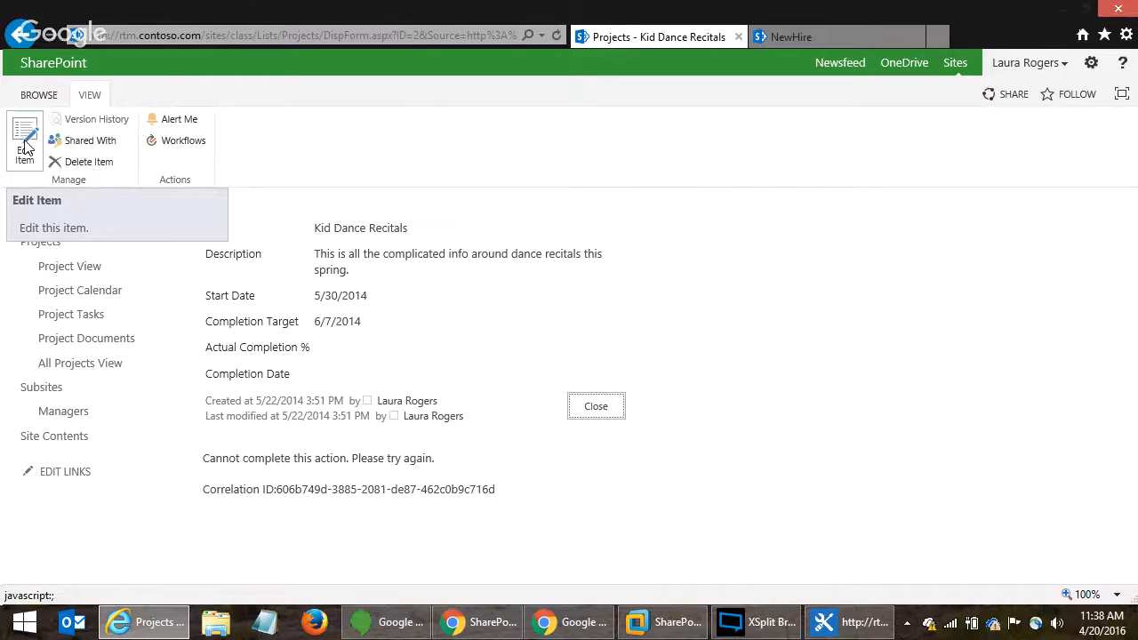
{"action": "left_click", "coordinate": [20, 34]}
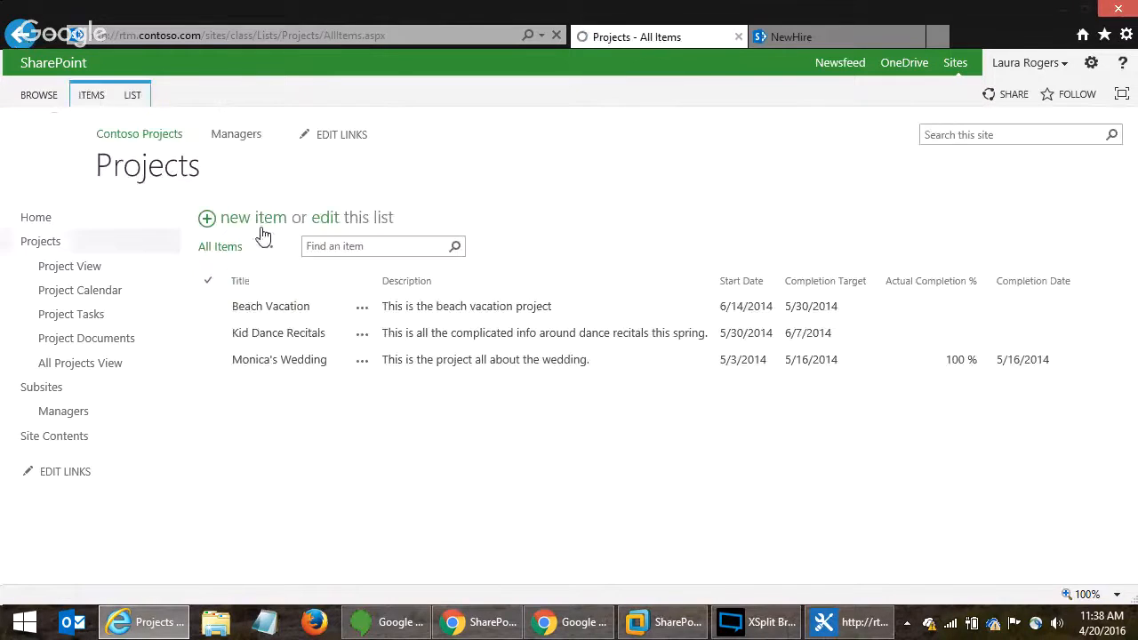
{"action": "left_click", "coordinate": [294, 306]}
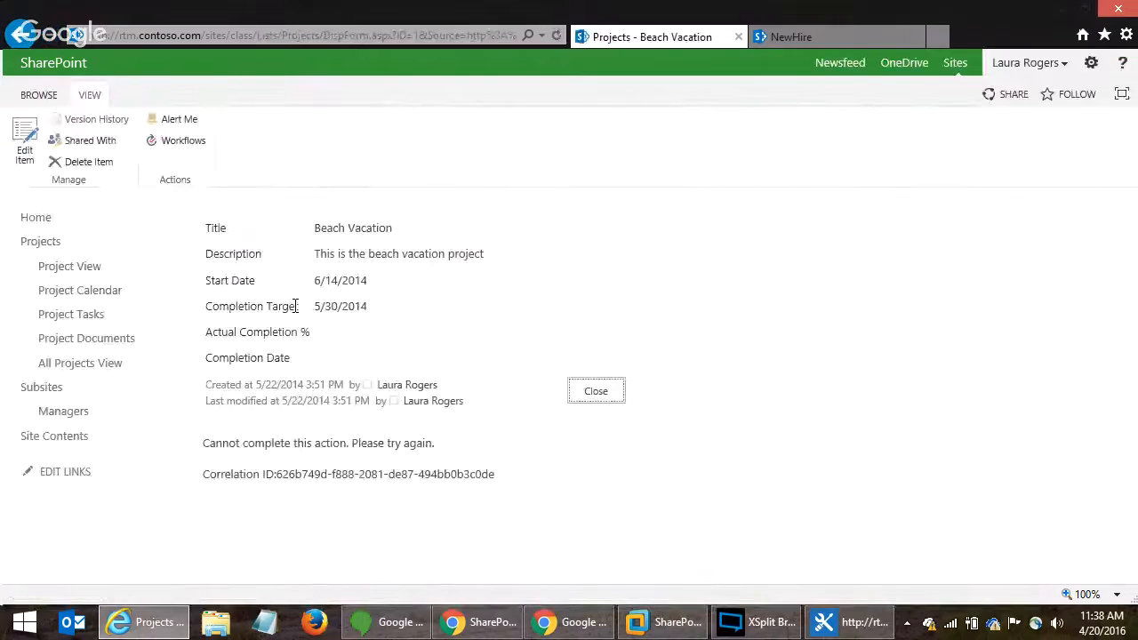
{"action": "left_click", "coordinate": [25, 142]}
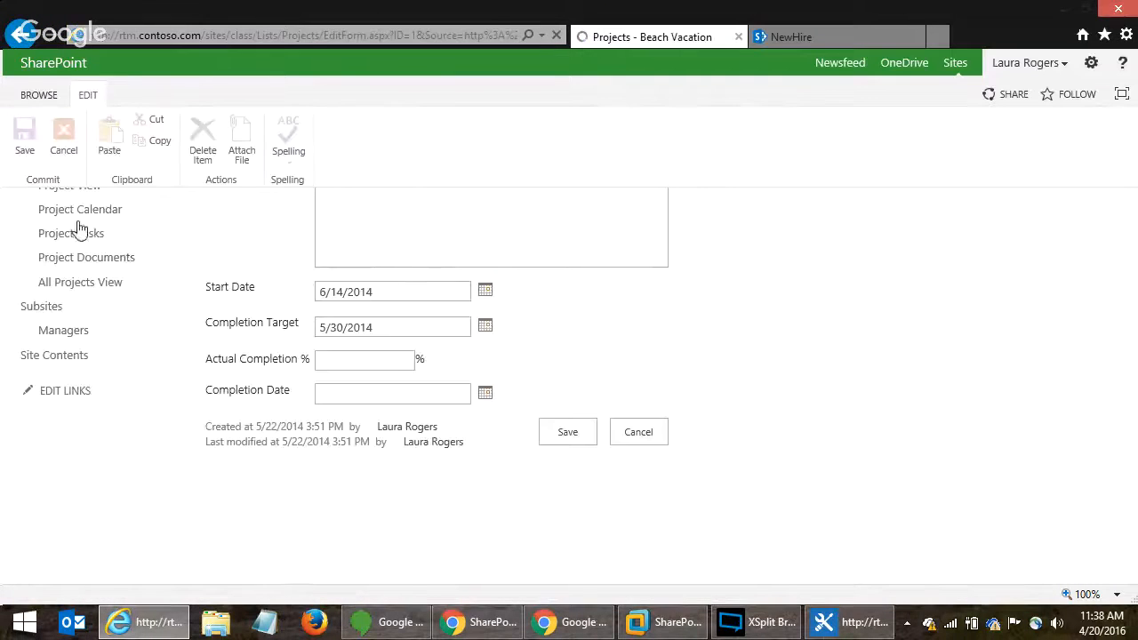
{"action": "left_click", "coordinate": [64, 145]}
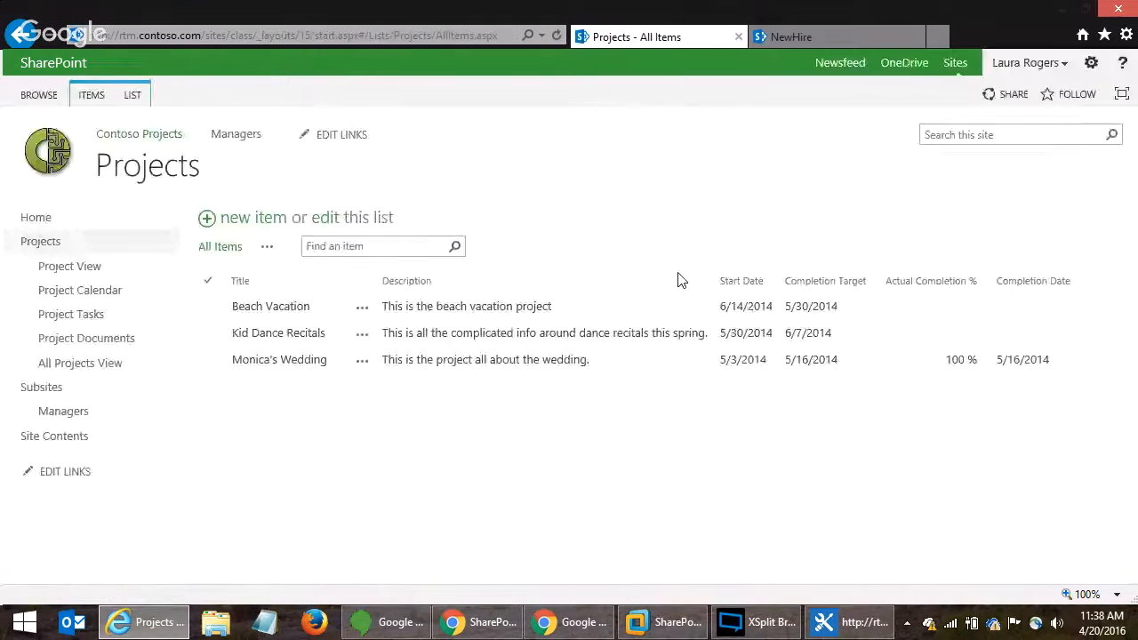
- Open the Projects list's default display form for editing and delete its Project Tasks web part, confirming the deletion
{"action": "left_click", "coordinate": [136, 96]}
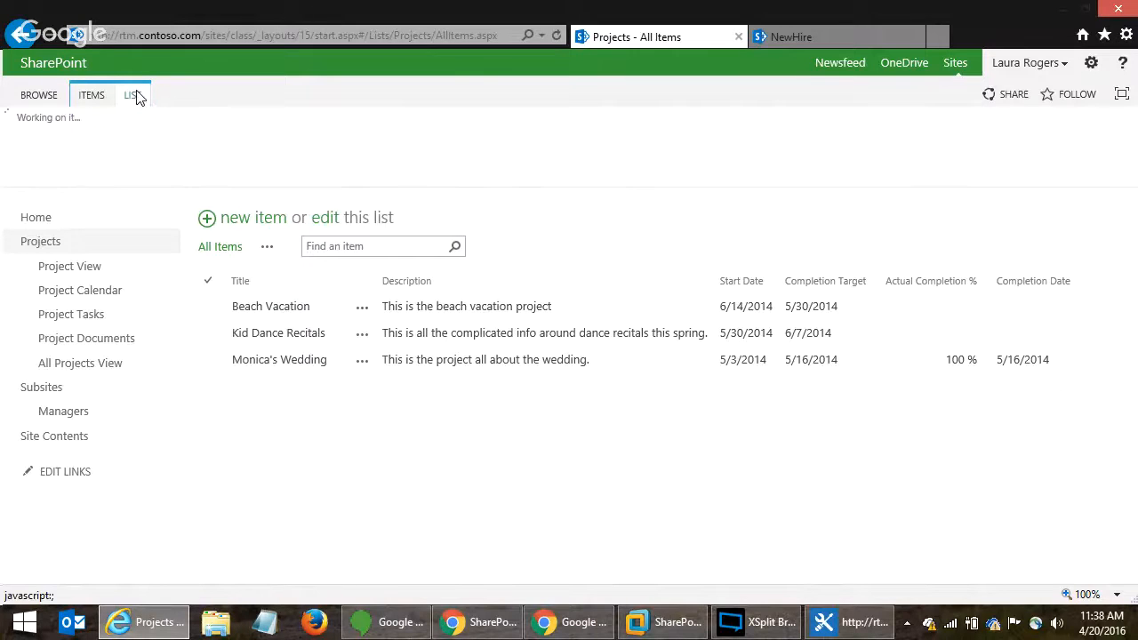
{"action": "left_click", "coordinate": [810, 121]}
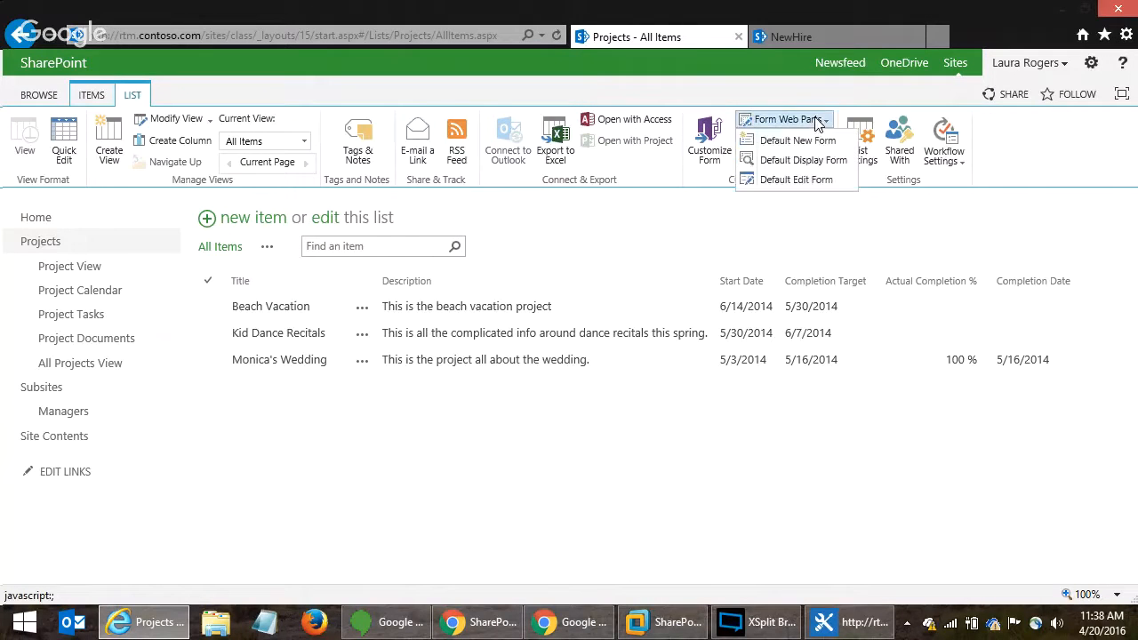
{"action": "left_click", "coordinate": [800, 161]}
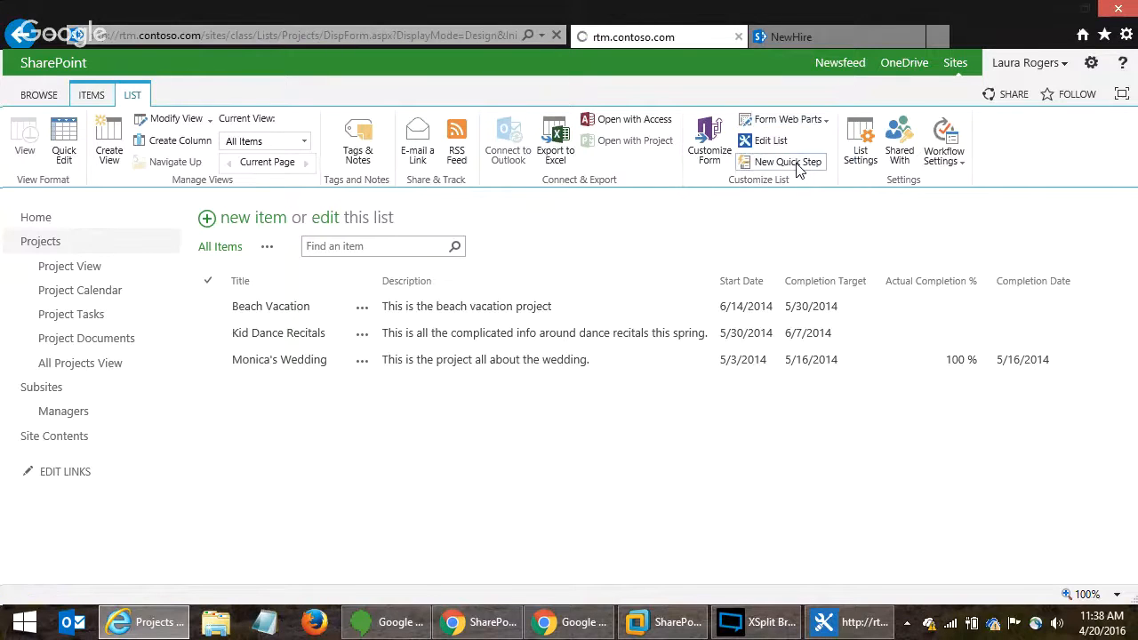
{"action": "scroll", "coordinate": [1135, 387], "scroll_direction": "down", "scroll_amount": 3}
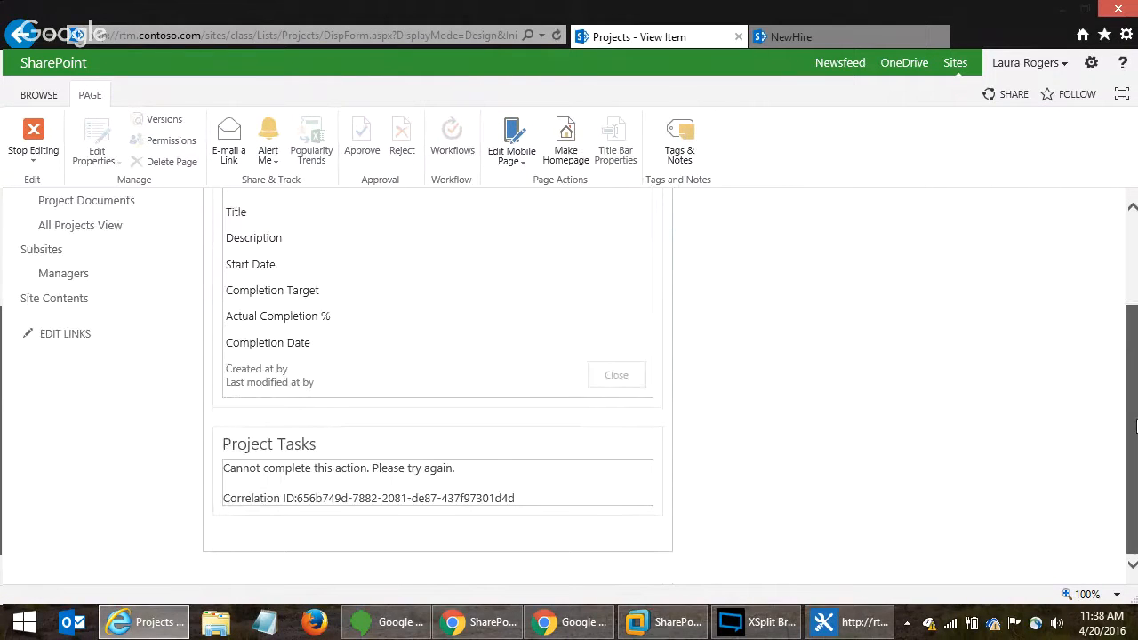
{"action": "left_click", "coordinate": [628, 443]}
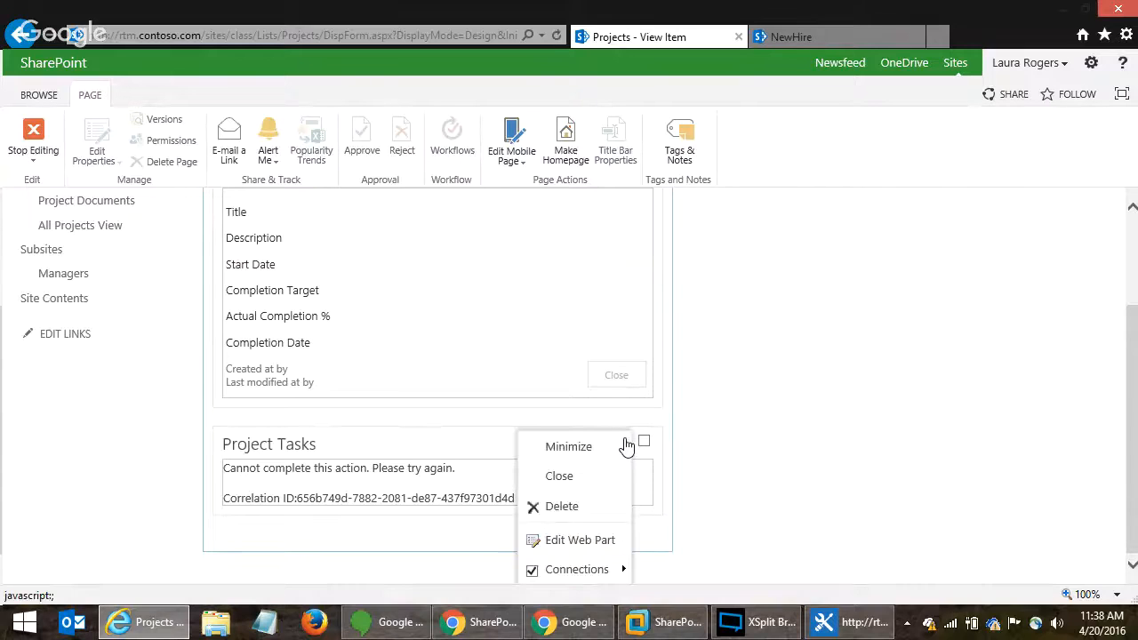
{"action": "mouse_move", "coordinate": [587, 569]}
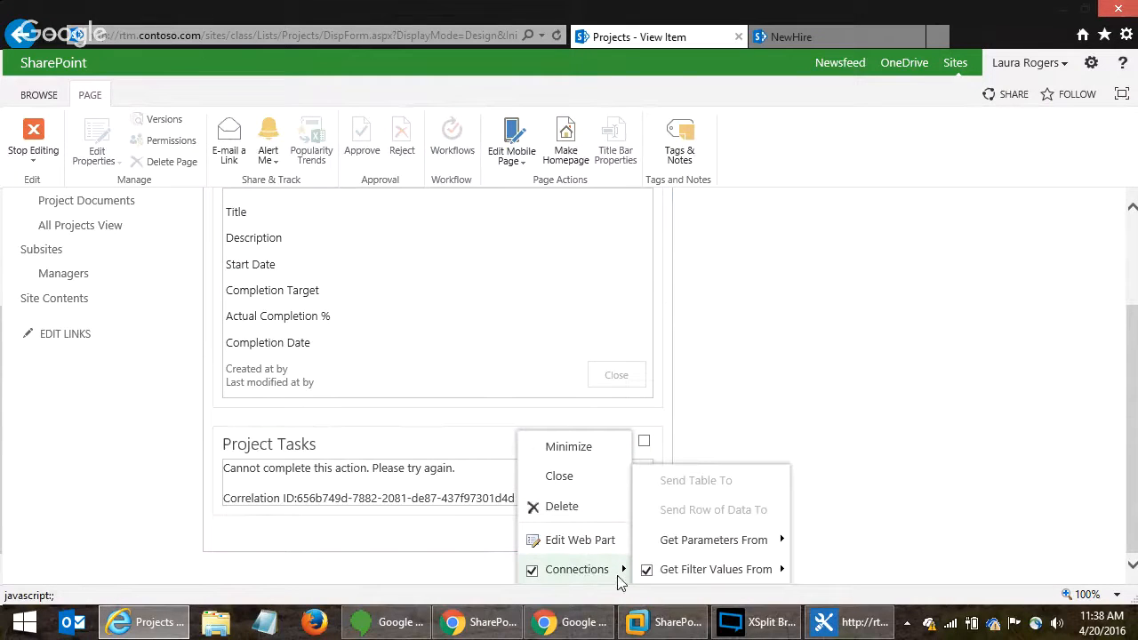
{"action": "left_click", "coordinate": [584, 515]}
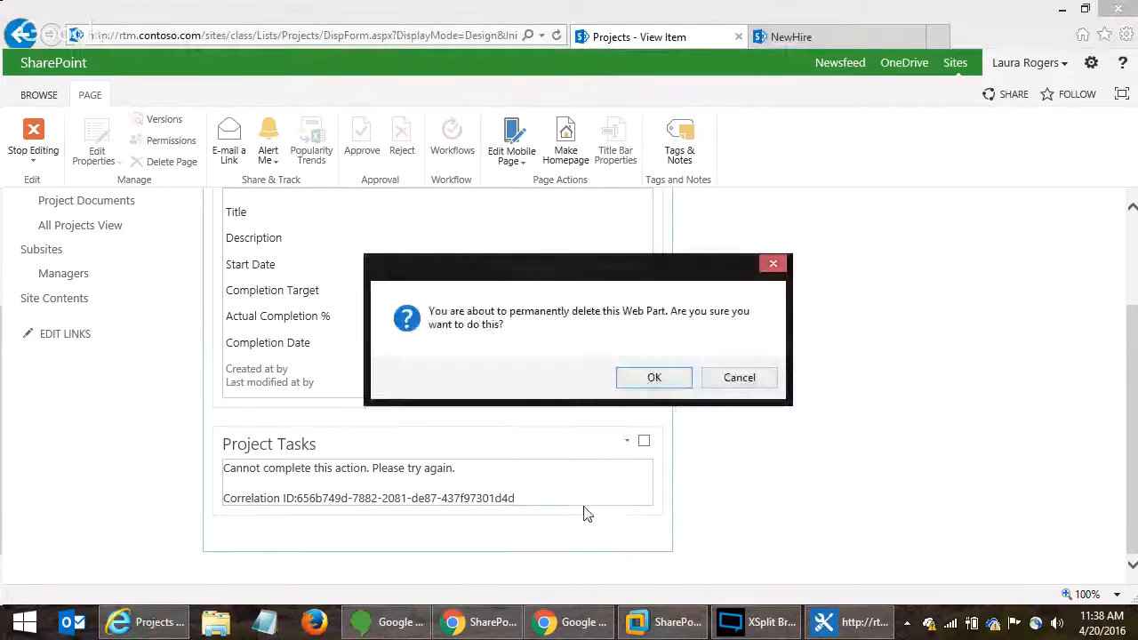
{"action": "left_click", "coordinate": [638, 377]}
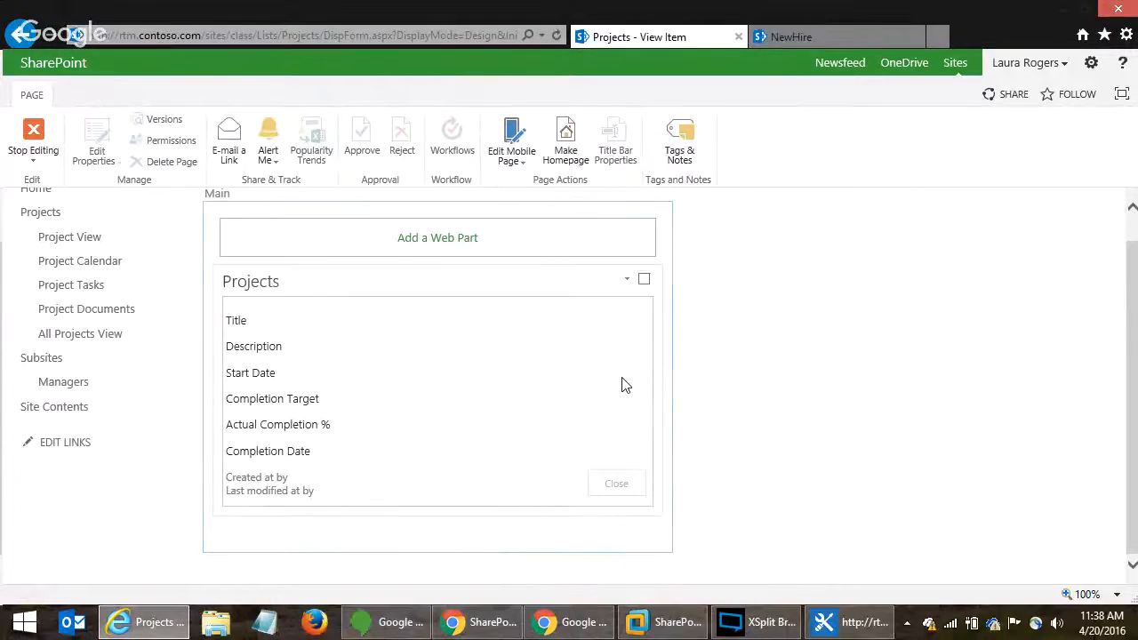
- Add the Project Tasks web part to the Main zone and move the Projects web part above it
{"action": "left_click", "coordinate": [551, 252]}
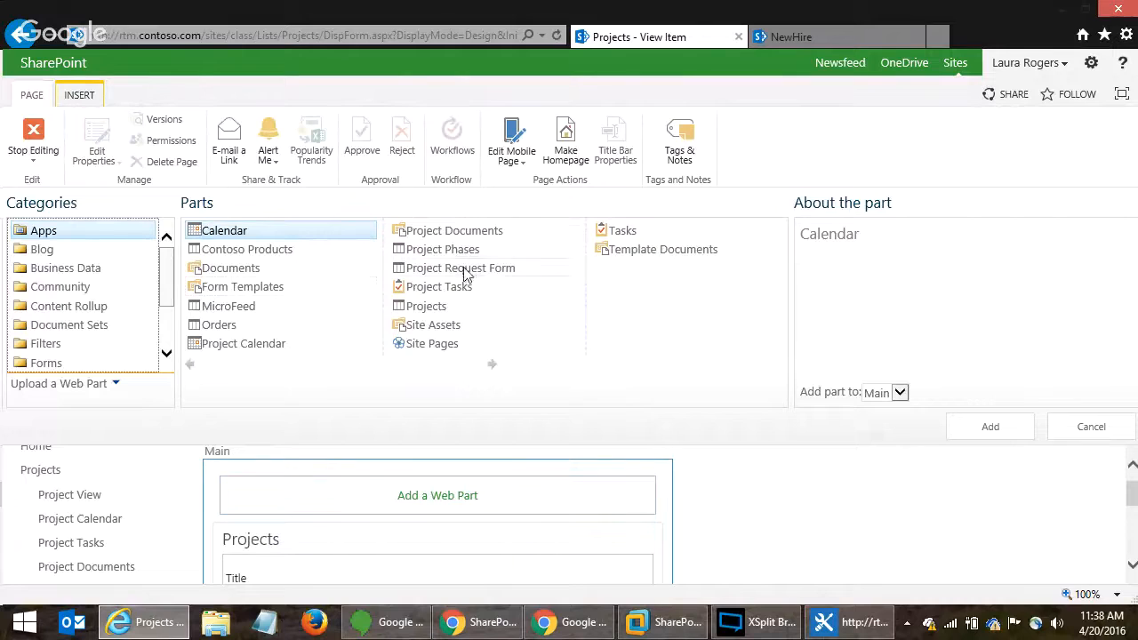
{"action": "left_click", "coordinate": [441, 291]}
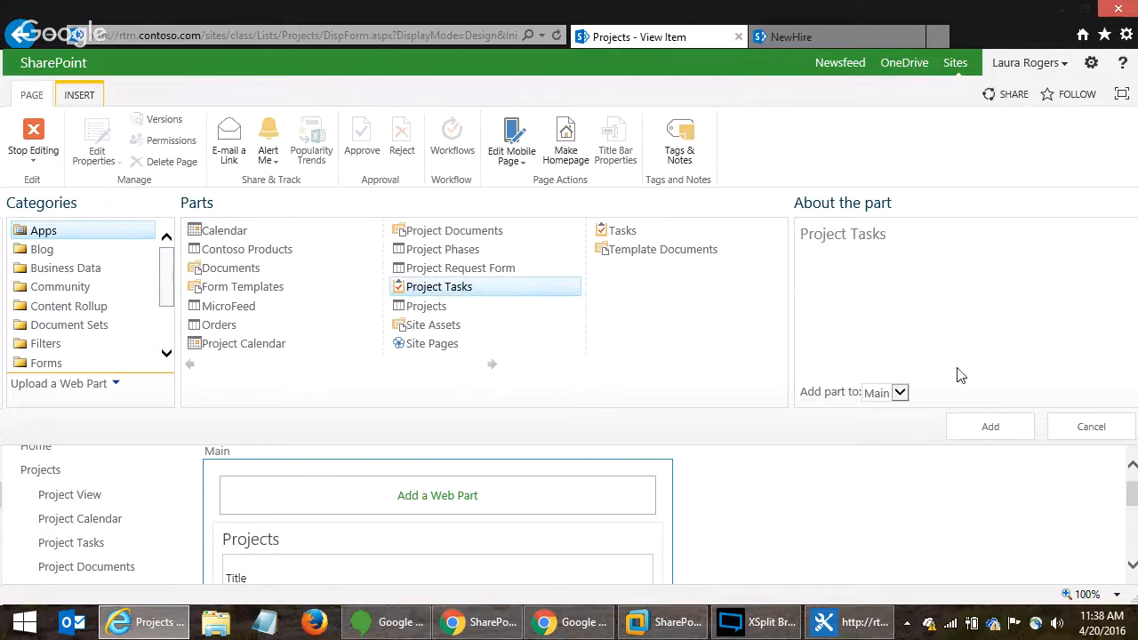
{"action": "left_click", "coordinate": [978, 432]}
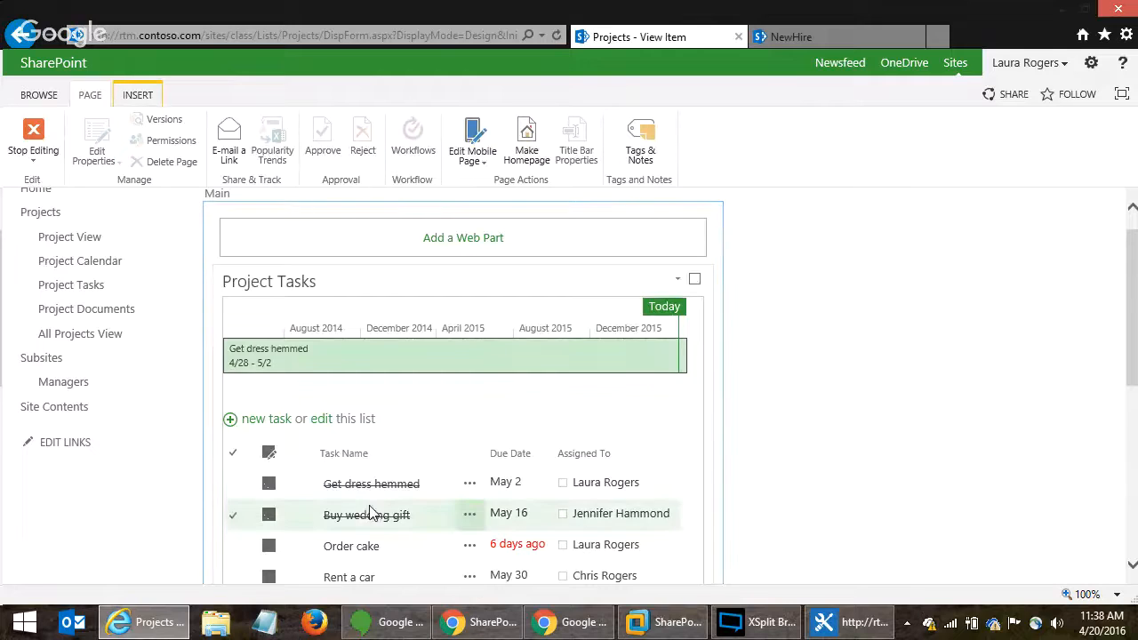
{"action": "left_click_drag", "start_coordinate": [1134, 252], "coordinate": [1134, 330]}
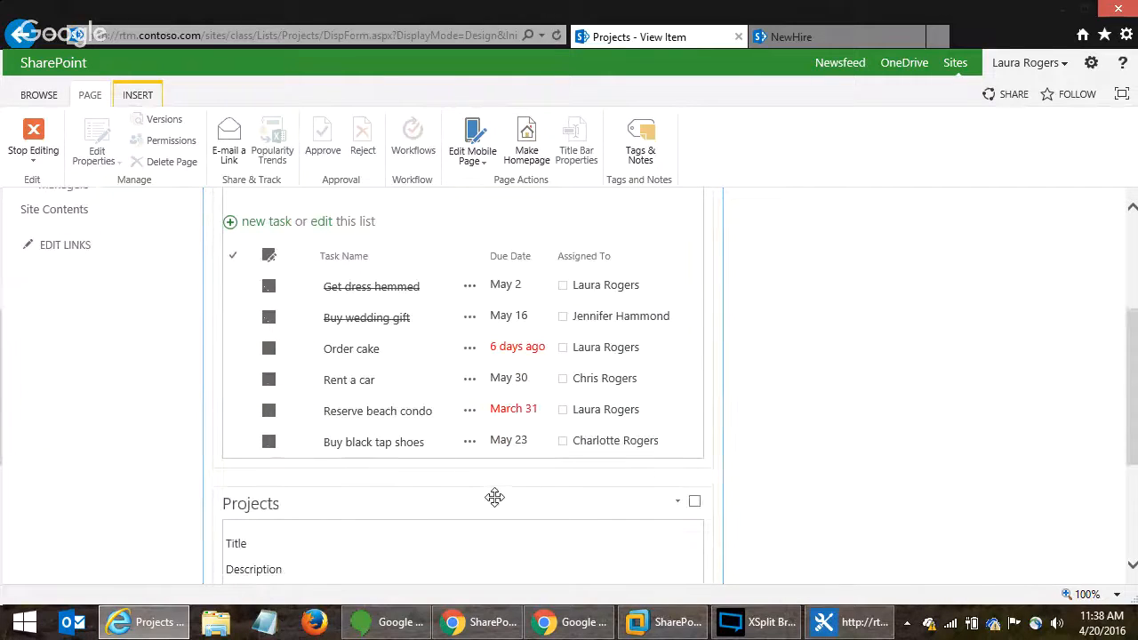
{"action": "left_click_drag", "start_coordinate": [495, 495], "coordinate": [444, 224]}
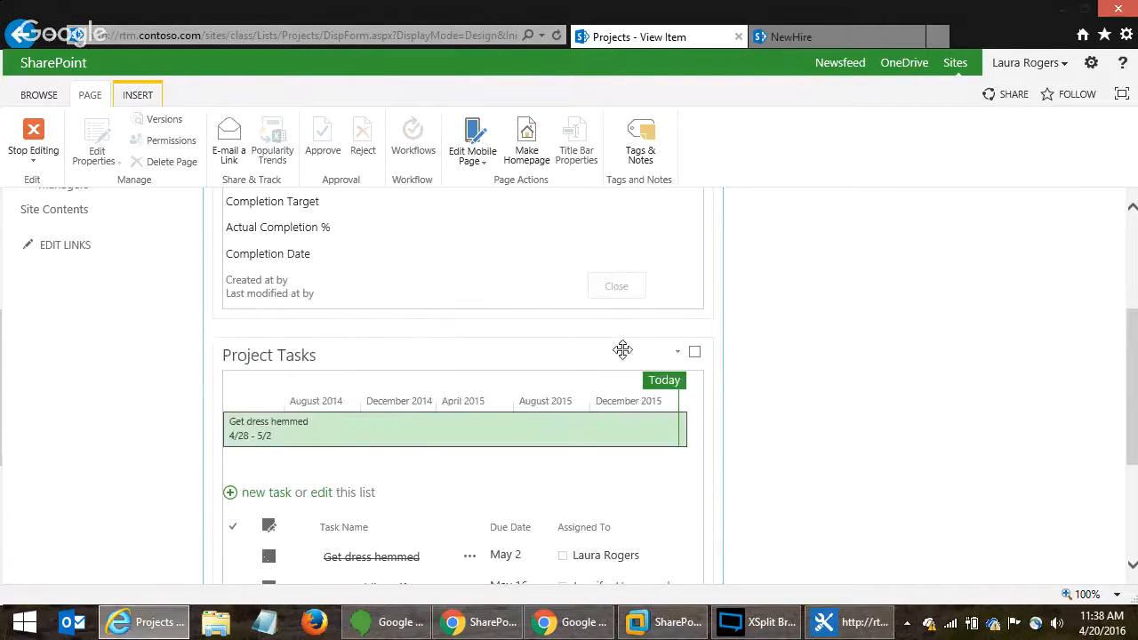
- Edit the new Project Tasks web part, switch its selected view to OldSchool, and apply the view change
{"action": "left_click", "coordinate": [677, 352]}
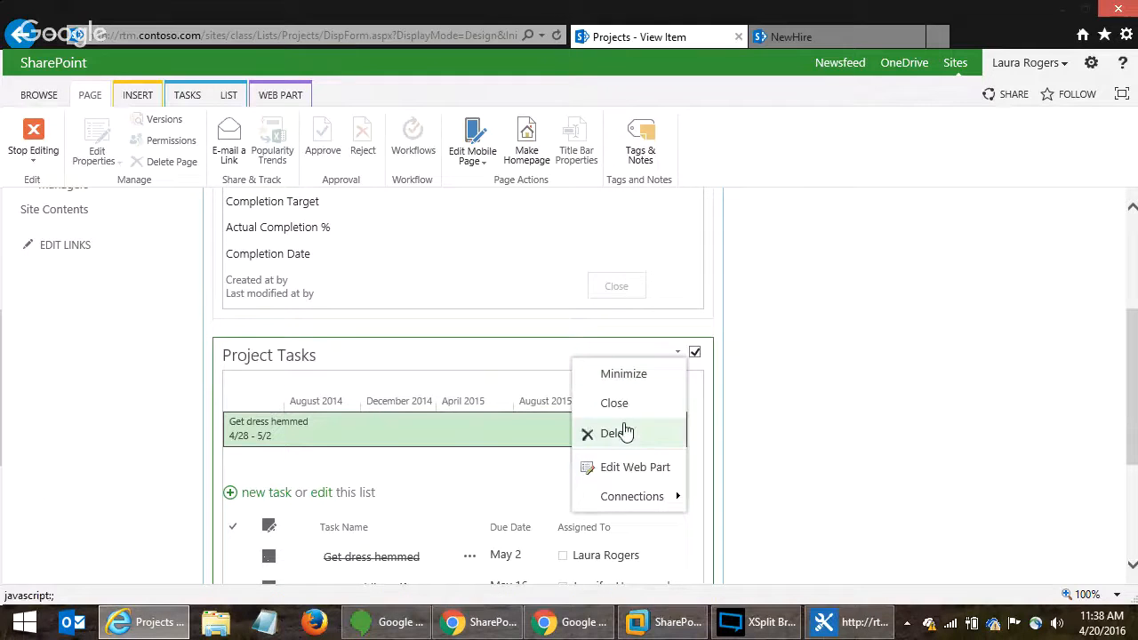
{"action": "left_click", "coordinate": [629, 468]}
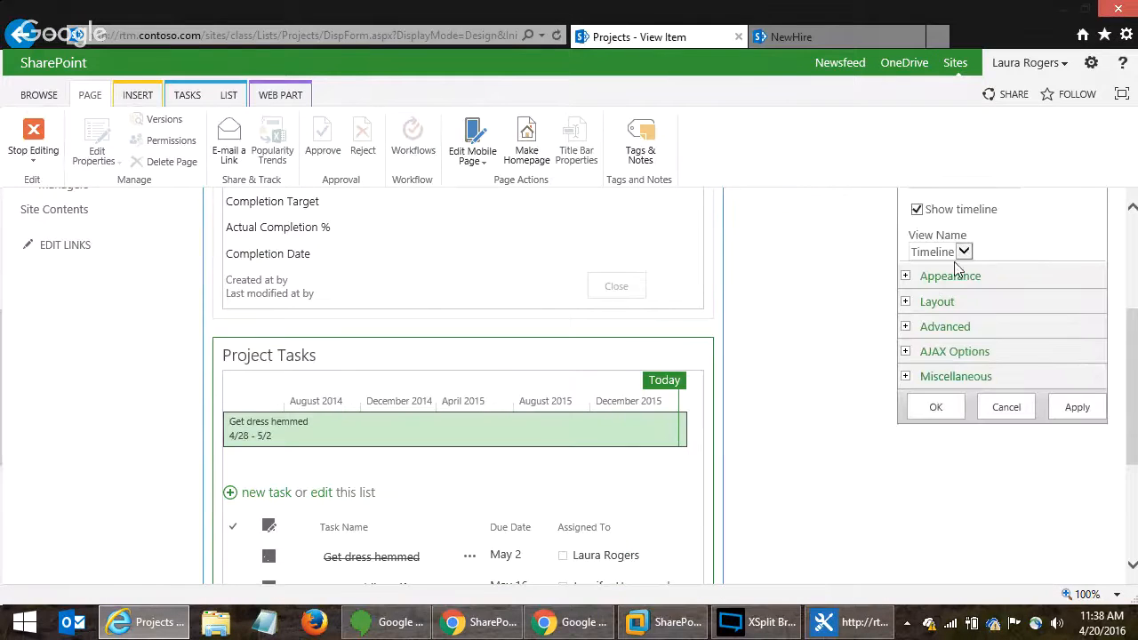
{"action": "scroll", "coordinate": [1134, 242], "scroll_direction": "up", "scroll_amount": 3}
{"action": "left_click", "coordinate": [973, 338]}
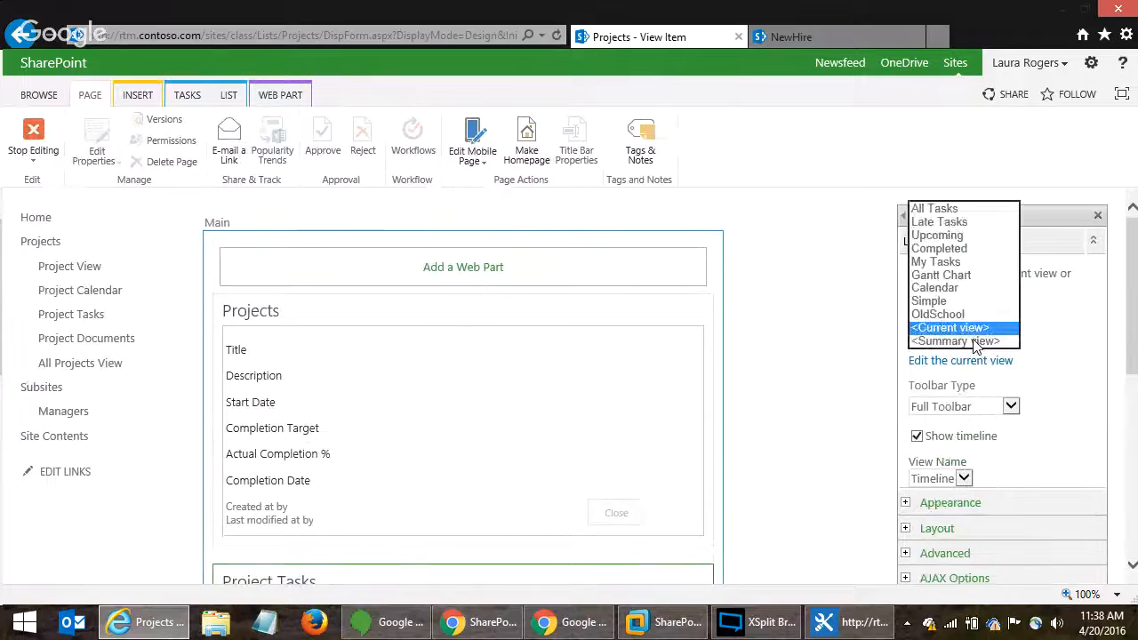
{"action": "left_click", "coordinate": [949, 314]}
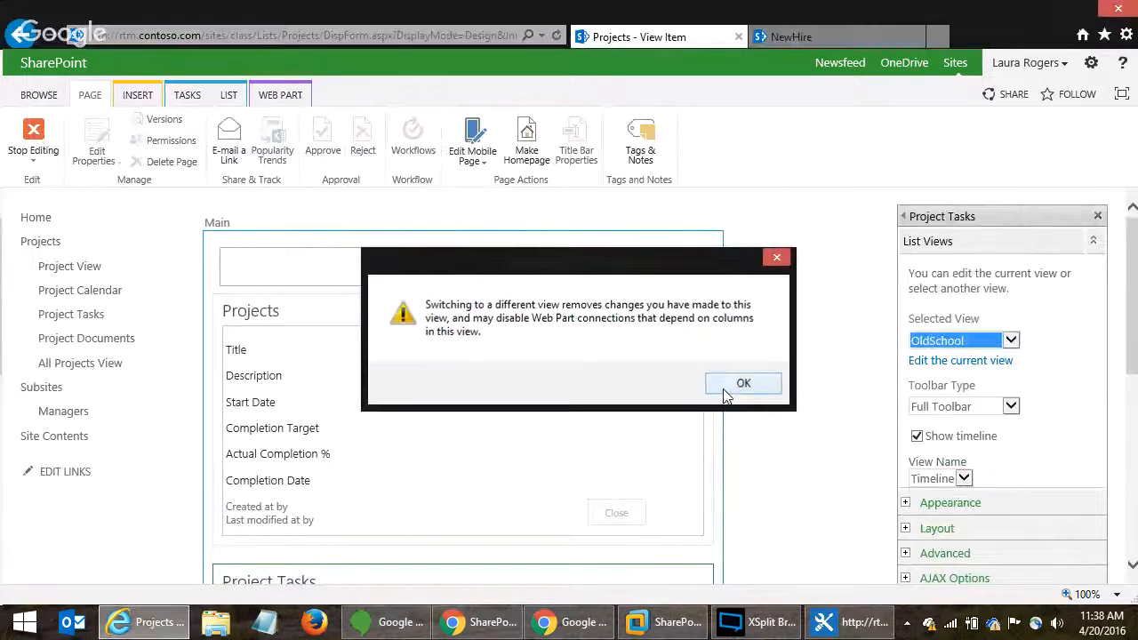
{"action": "left_click", "coordinate": [740, 387]}
{"action": "scroll", "coordinate": [1135, 329], "scroll_direction": "down", "scroll_amount": 4}
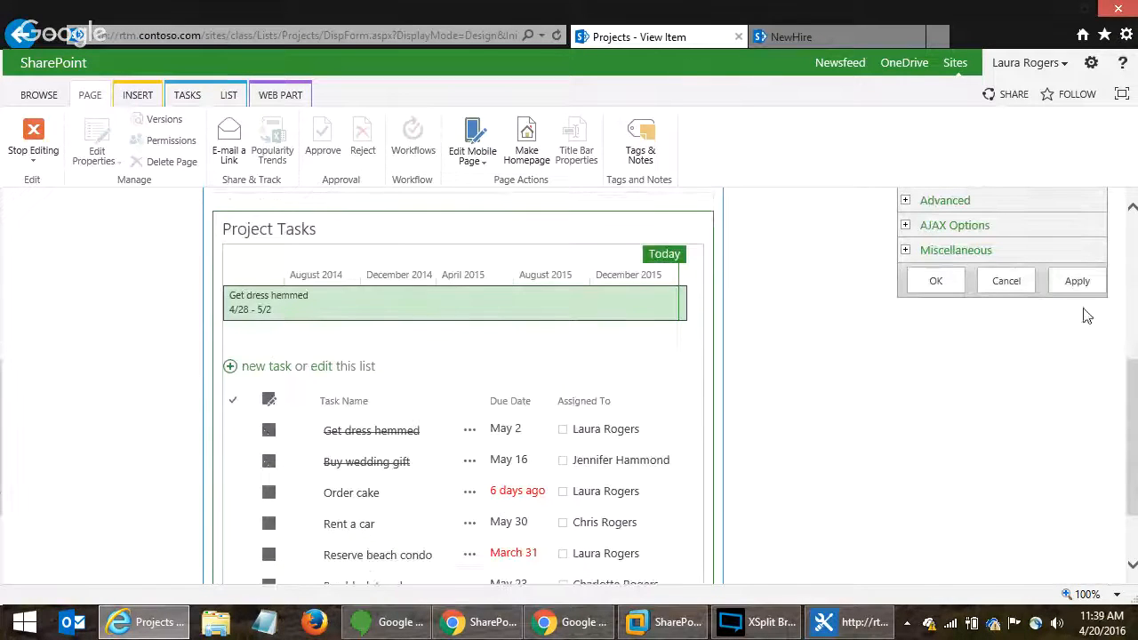
{"action": "left_click", "coordinate": [1078, 286]}
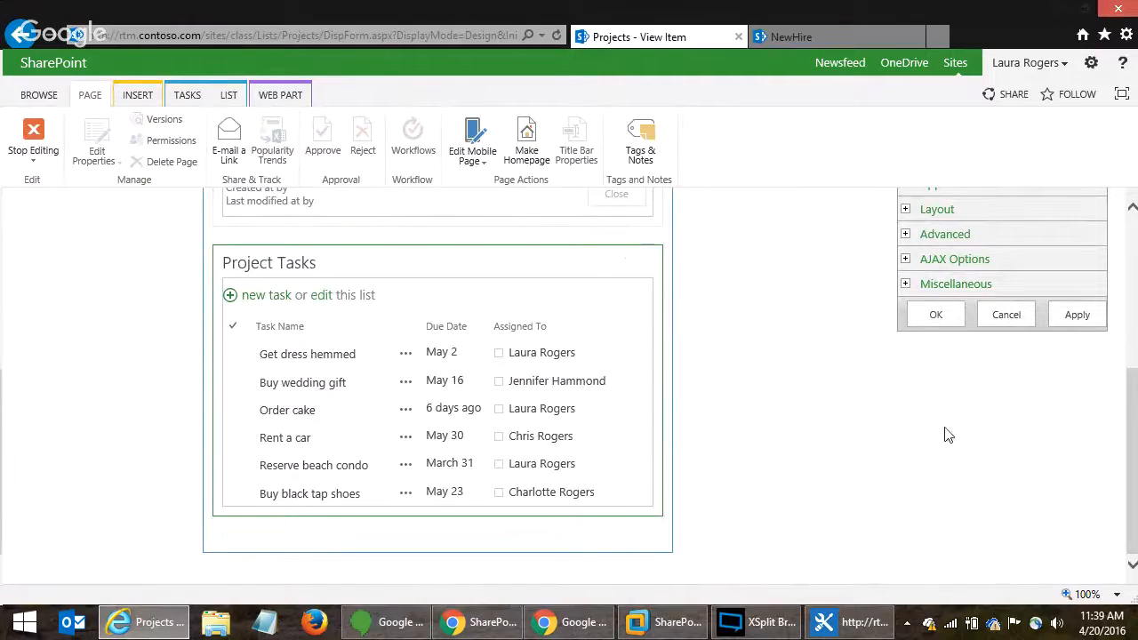
- Set the Project Tasks toolbar type to No Toolbar, save the web part settings, and stop editing the page
{"action": "left_click_drag", "start_coordinate": [1133, 427], "coordinate": [1083, 306]}
{"action": "left_click", "coordinate": [955, 348]}
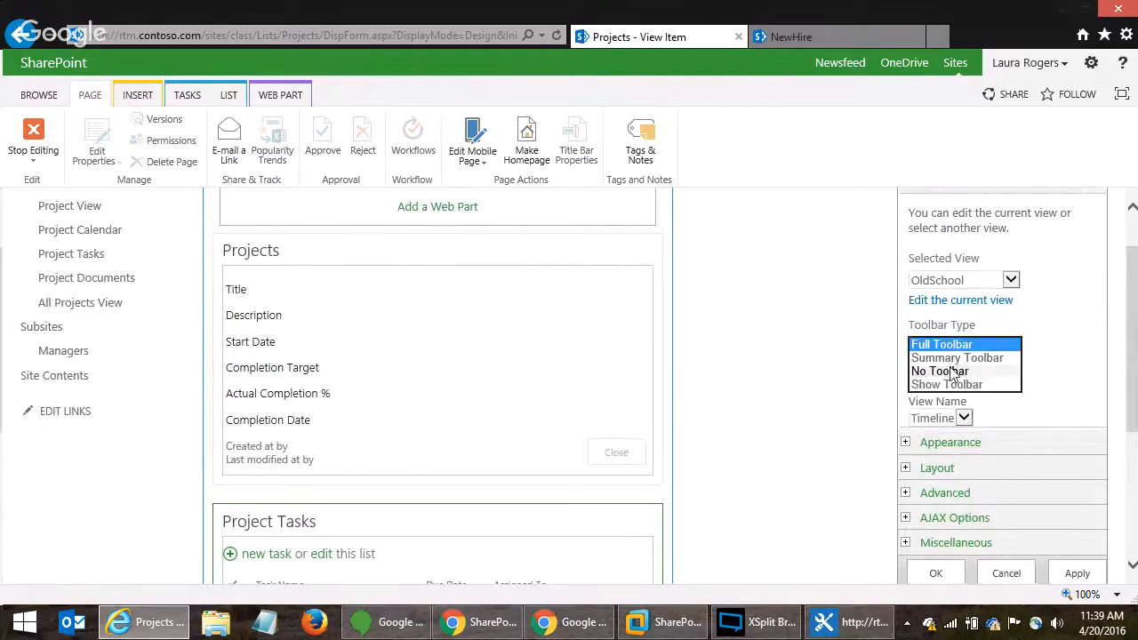
{"action": "left_click", "coordinate": [951, 371]}
{"action": "left_click", "coordinate": [1075, 571]}
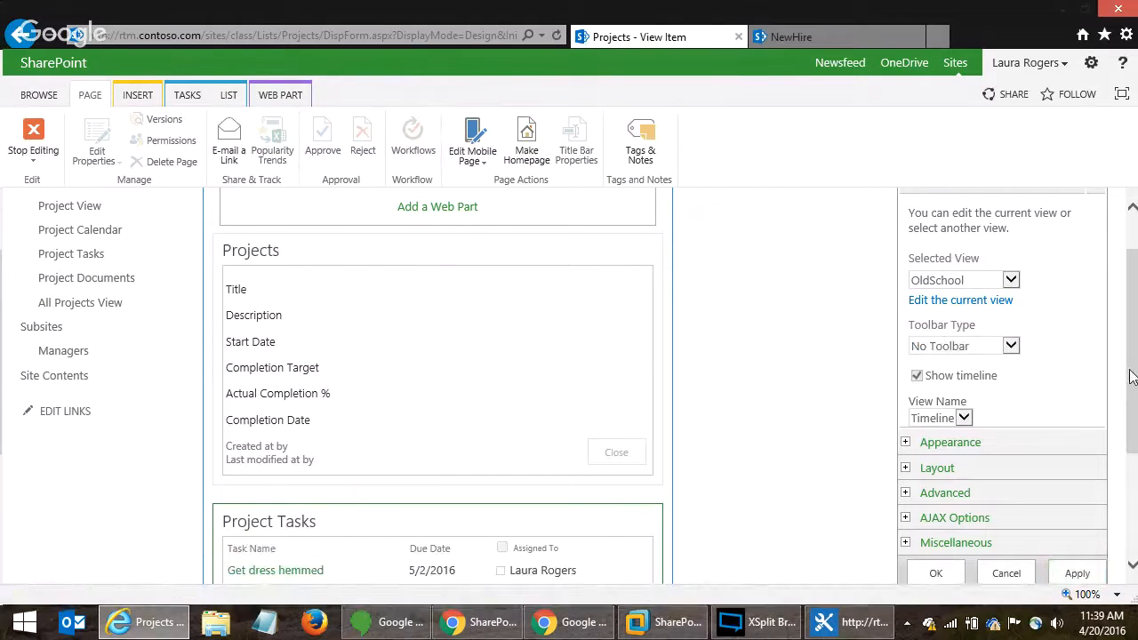
{"action": "scroll", "coordinate": [1130, 376], "scroll_direction": "down", "scroll_amount": 3}
{"action": "left_click", "coordinate": [913, 463]}
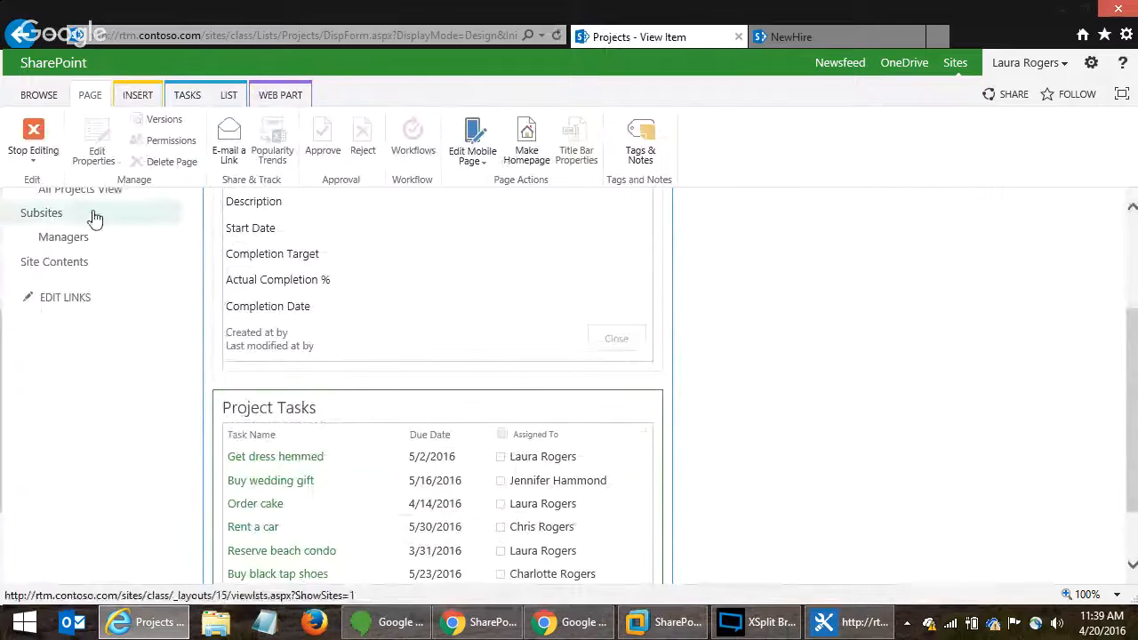
{"action": "left_click", "coordinate": [35, 140]}
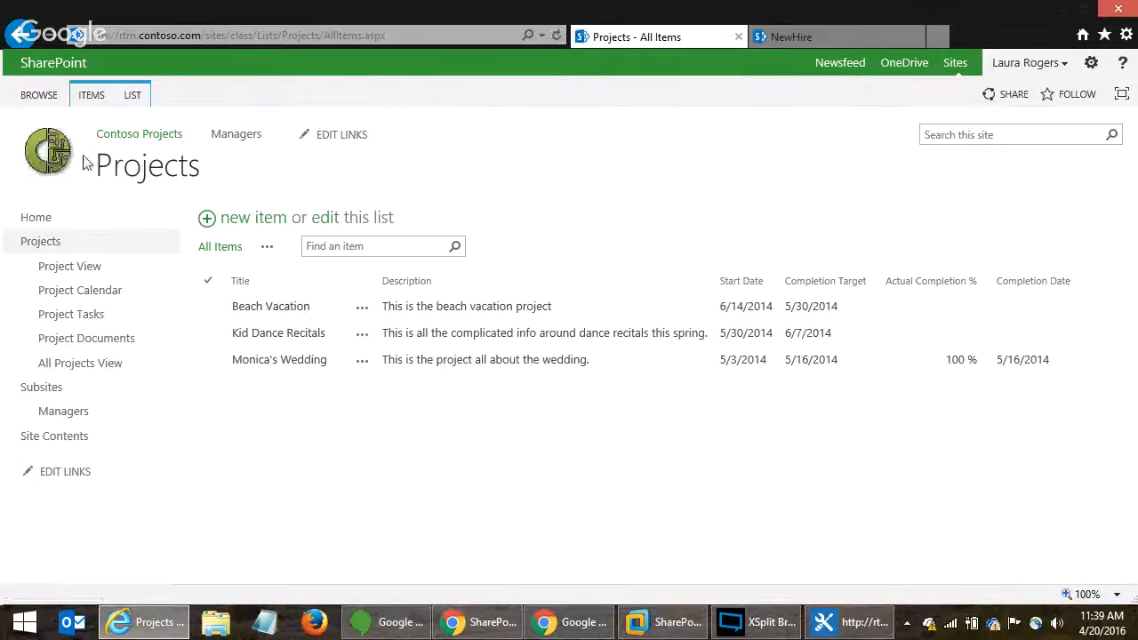
- Open the Beach Vacation item, return to the Projects list, and reopen its default display form for editing
{"action": "left_click", "coordinate": [273, 307]}
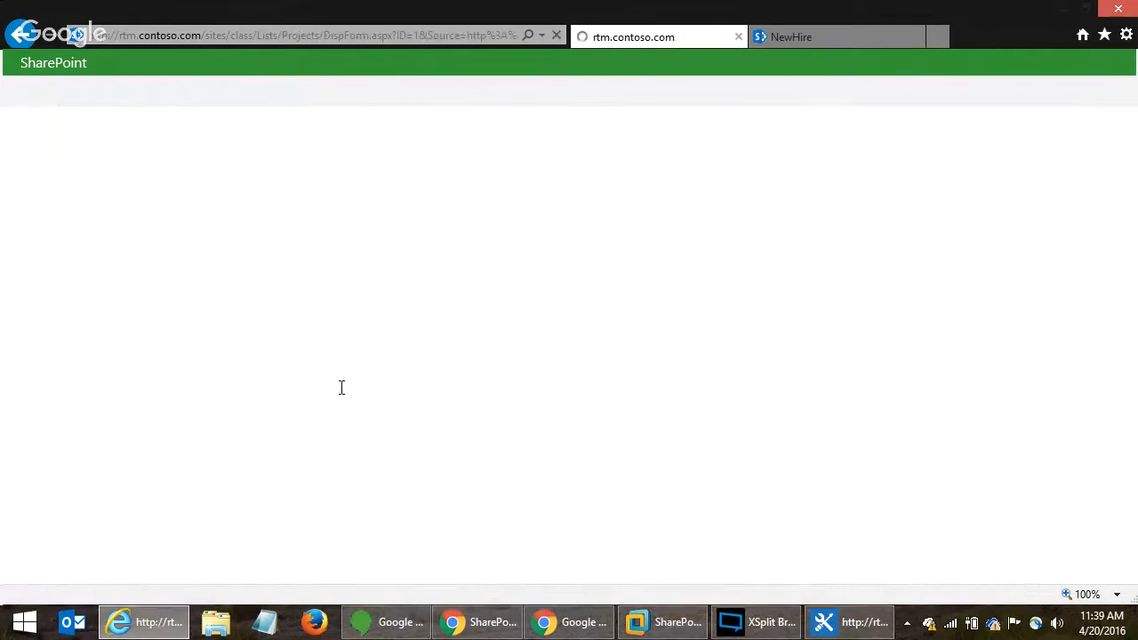
{"action": "left_click", "coordinate": [19, 33]}
{"action": "left_click", "coordinate": [131, 95]}
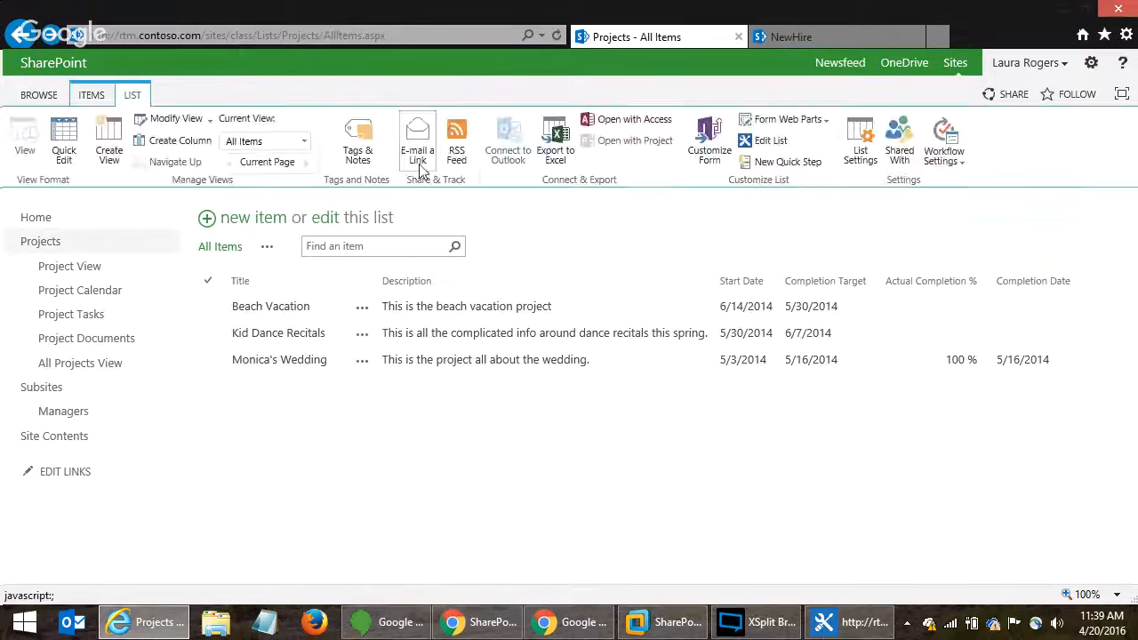
{"action": "left_click", "coordinate": [792, 126]}
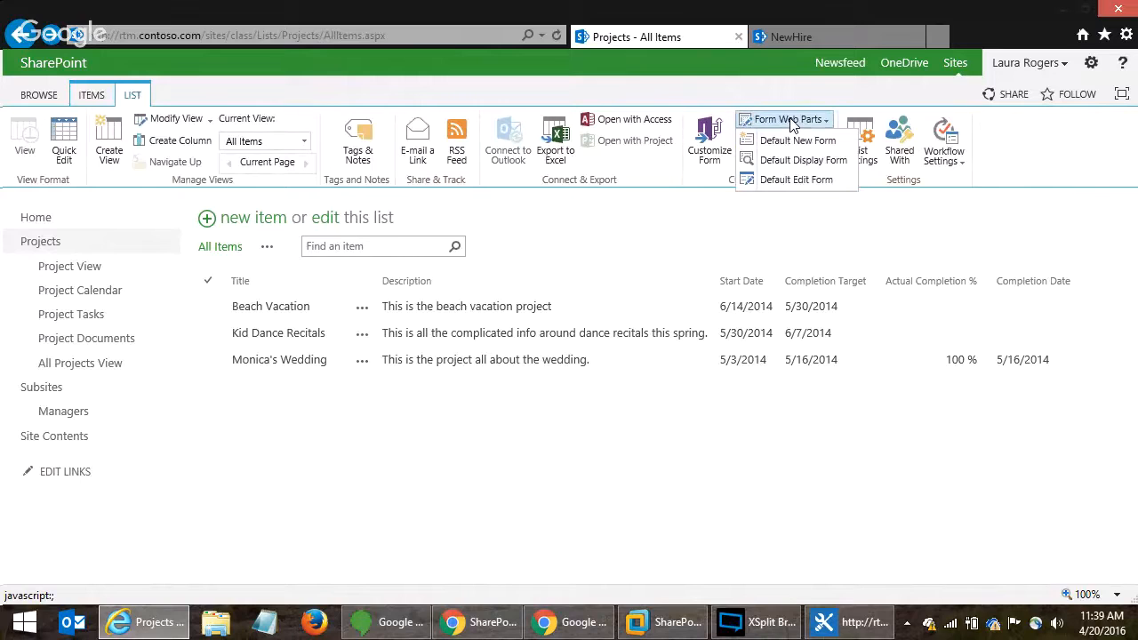
{"action": "left_click", "coordinate": [805, 160]}
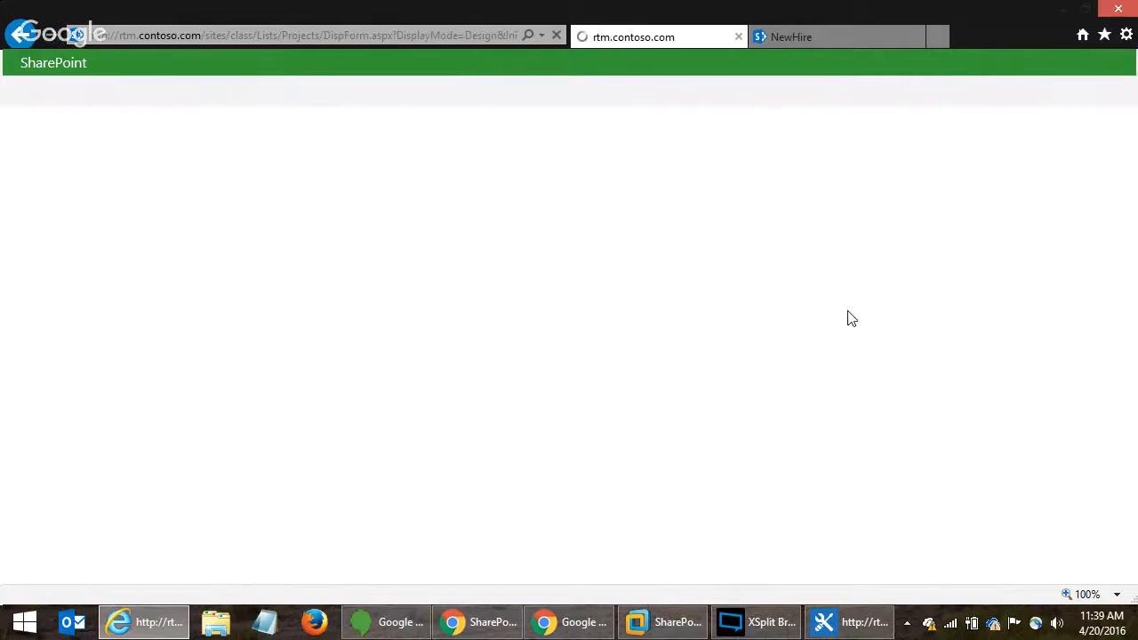
- Try connecting the Projects web part to provide its row to Project Tasks, using the Get Filter Values From connection type
{"action": "mouse_move", "coordinate": [581, 305]}
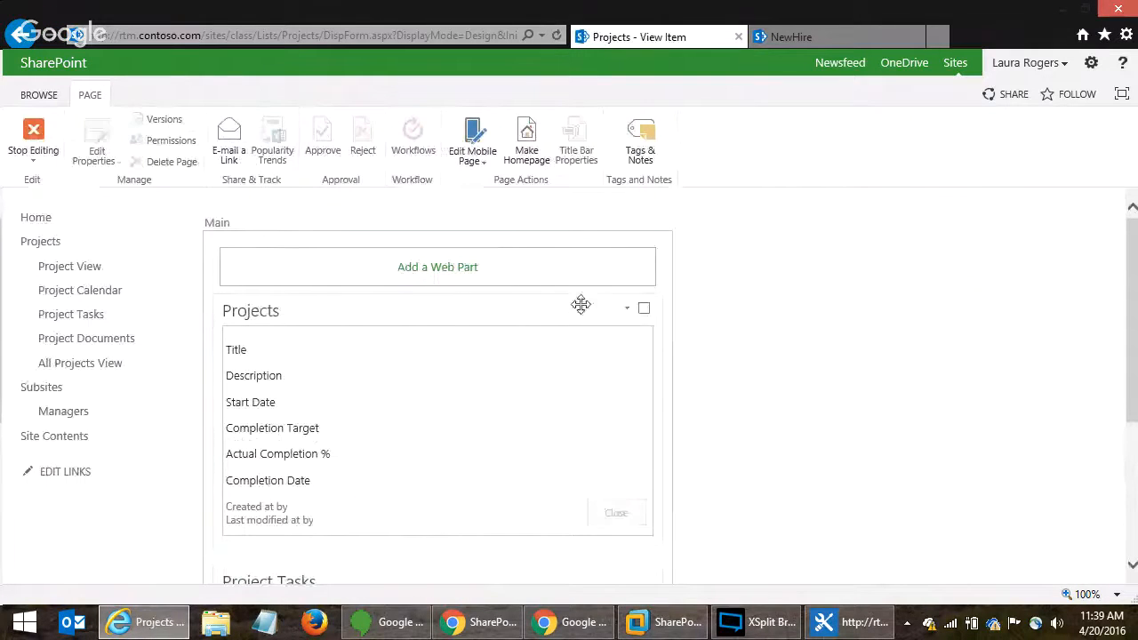
{"action": "left_click", "coordinate": [625, 313]}
{"action": "mouse_move", "coordinate": [587, 455]}
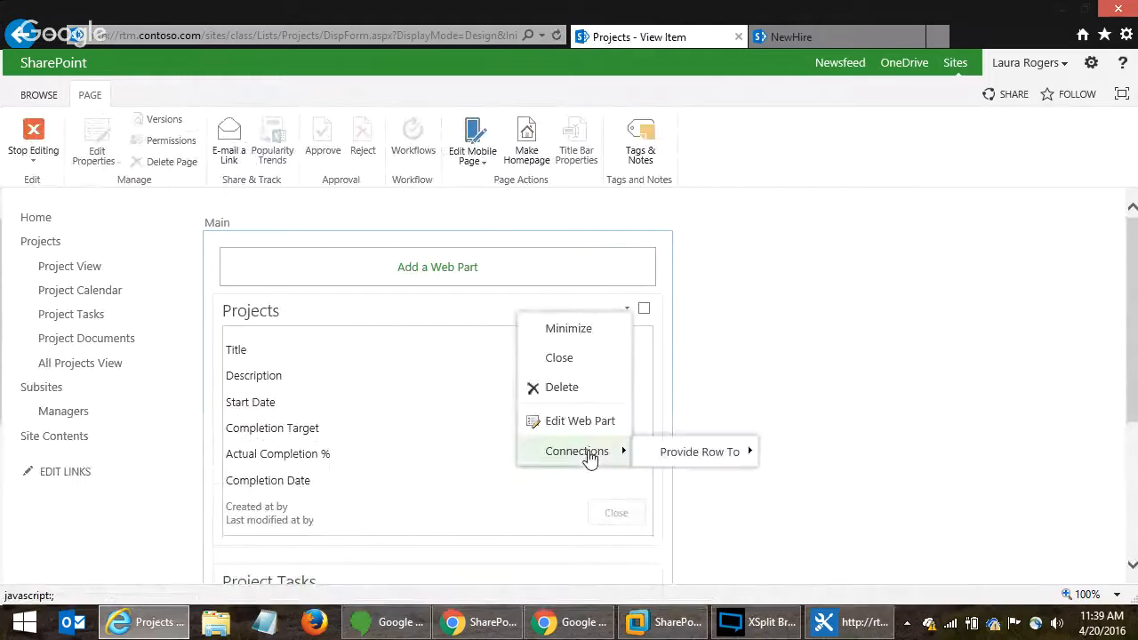
{"action": "mouse_move", "coordinate": [732, 460]}
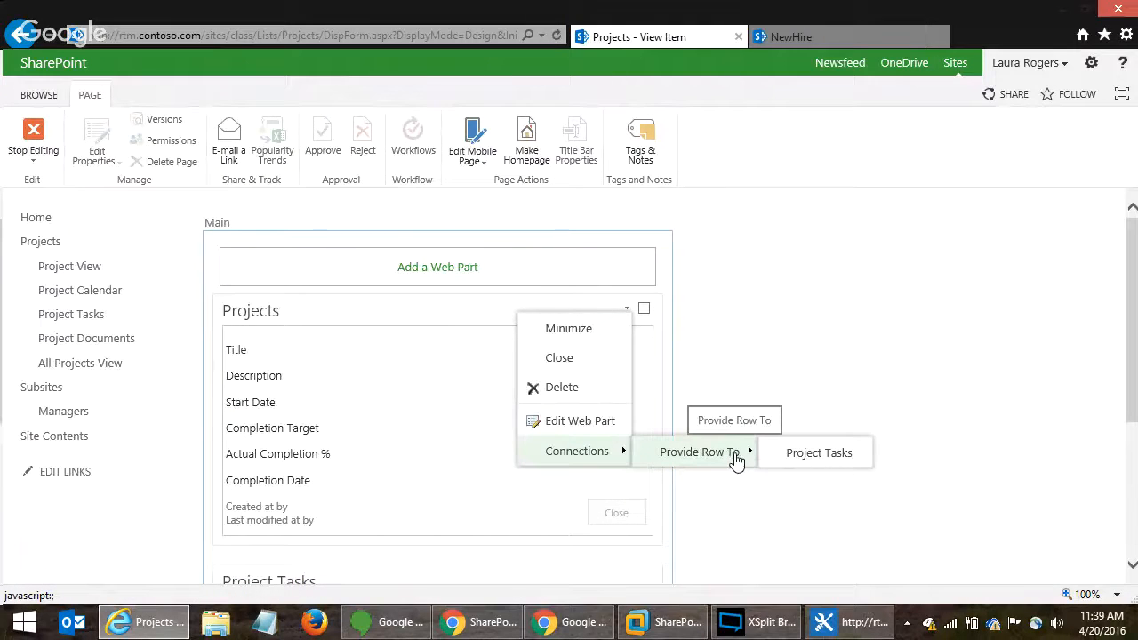
{"action": "left_click", "coordinate": [786, 455]}
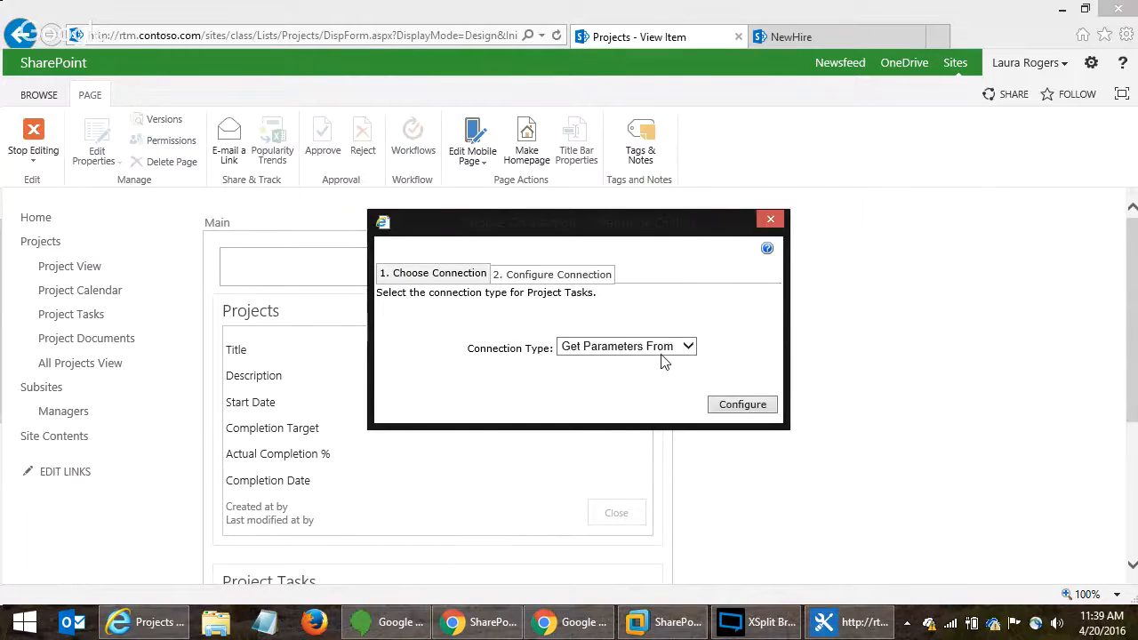
{"action": "left_click", "coordinate": [688, 346]}
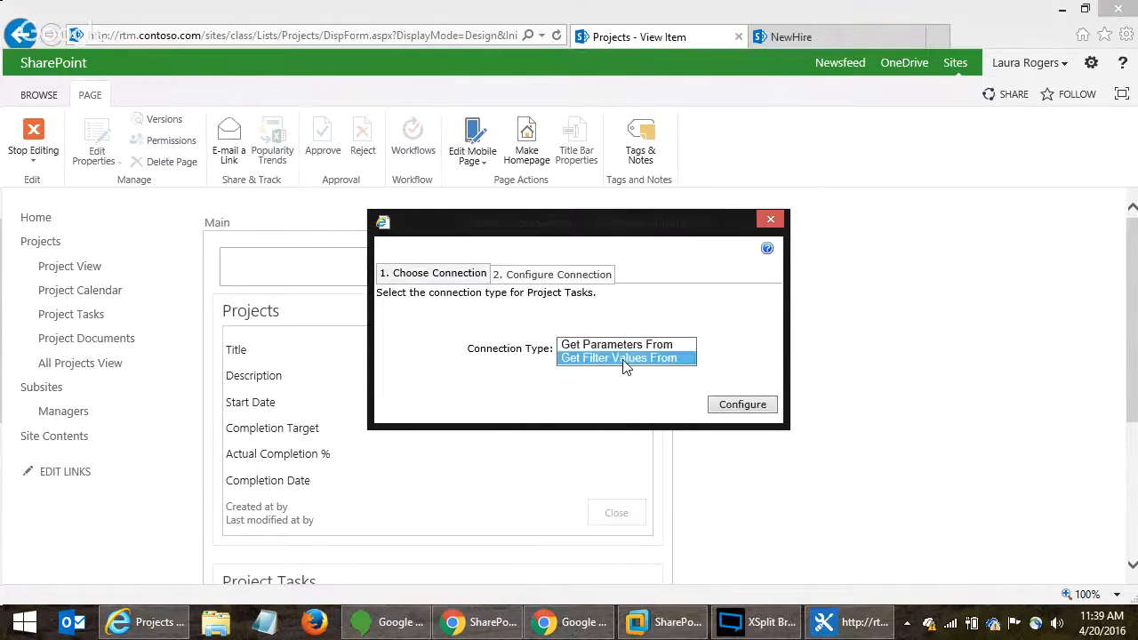
{"action": "left_click", "coordinate": [622, 360]}
{"action": "left_click", "coordinate": [713, 407]}
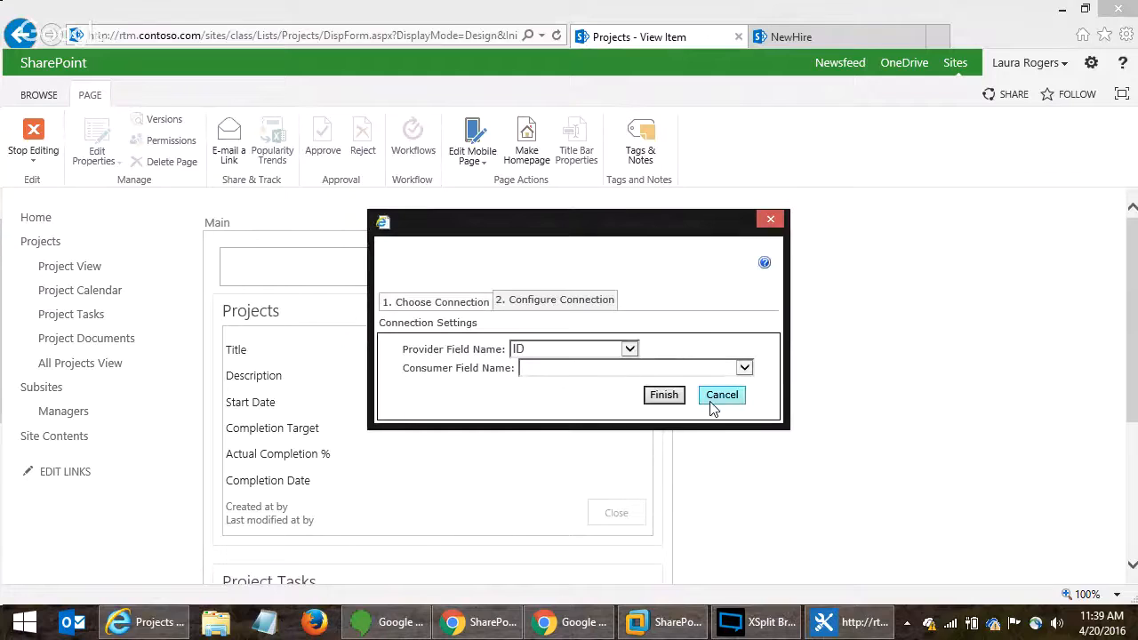
- Match the provider field ID to the consumer field Project:ID and finish the connection
{"action": "left_click", "coordinate": [572, 371]}
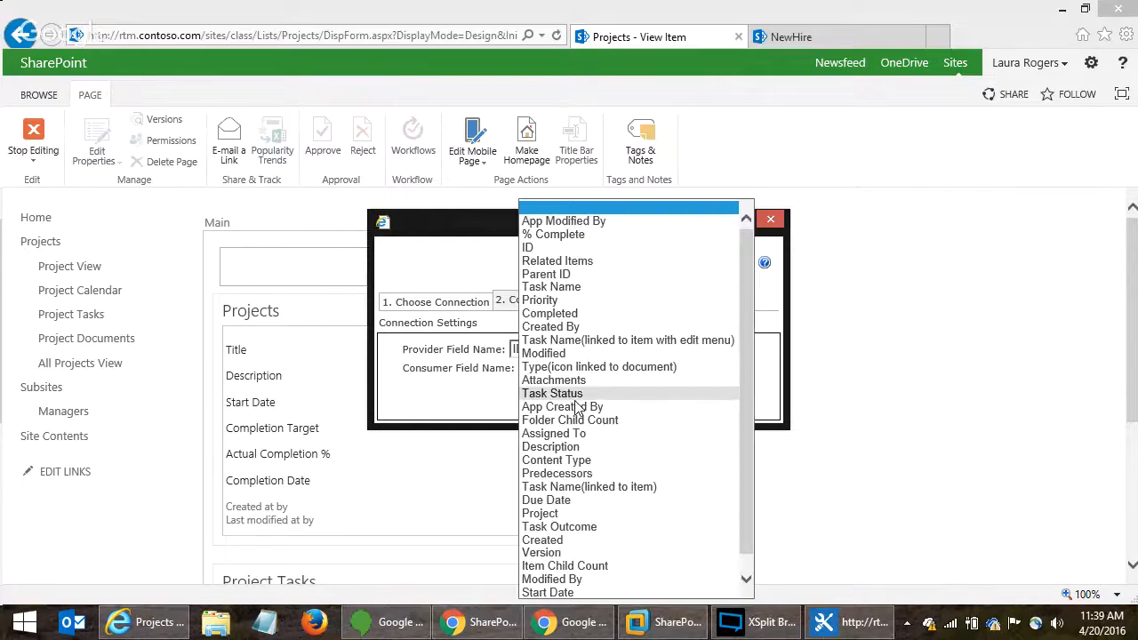
{"action": "left_click", "coordinate": [746, 576]}
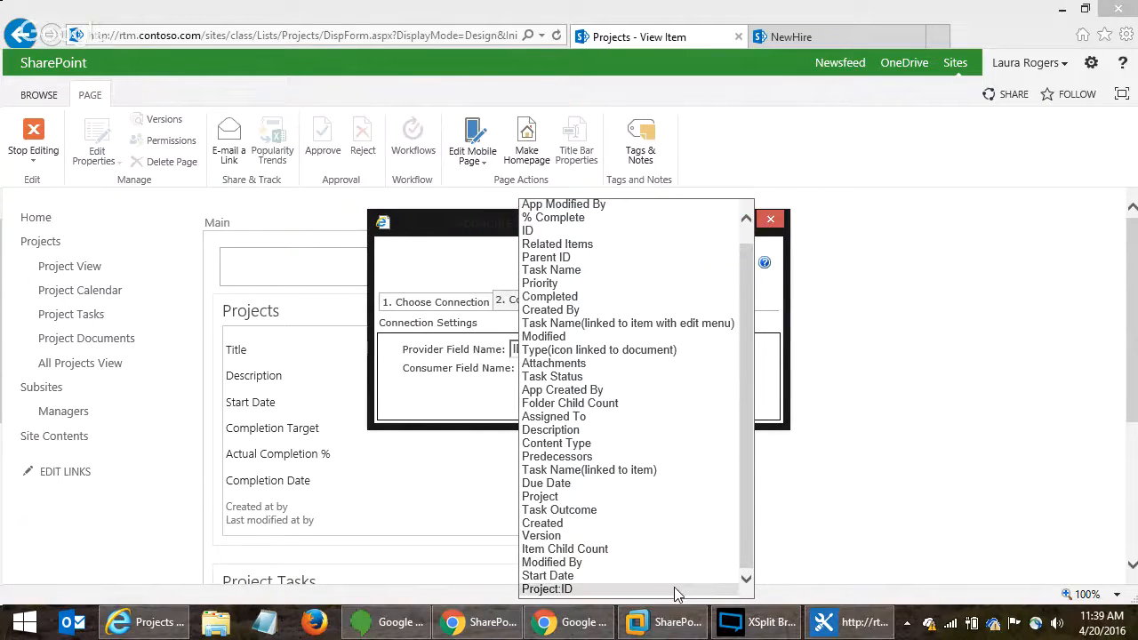
{"action": "left_click", "coordinate": [707, 588]}
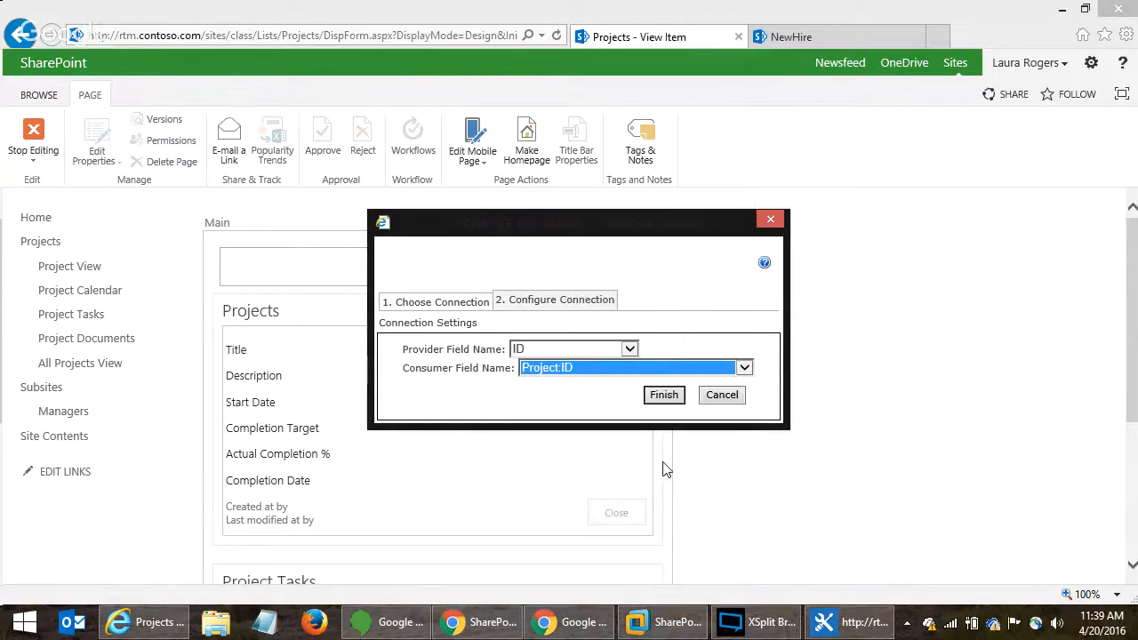
{"action": "left_click", "coordinate": [661, 397]}
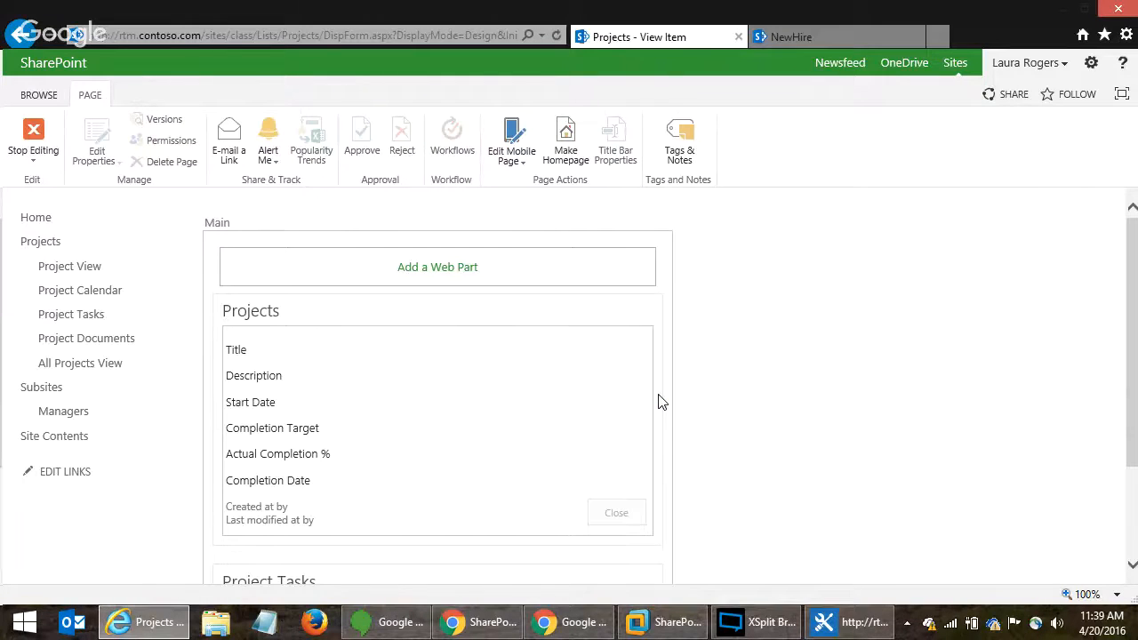
- Check the Project Tasks web part's connections and remove the row connection from Projects to Project Tasks
{"action": "left_click_drag", "start_coordinate": [1125, 271], "coordinate": [1133, 413]}
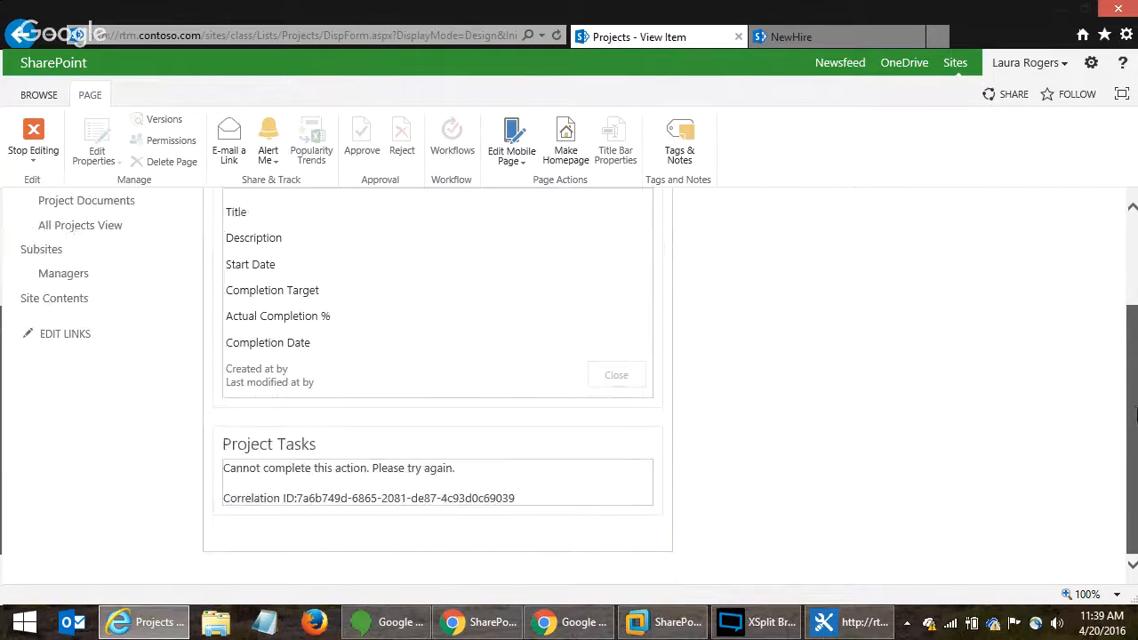
{"action": "left_click_drag", "start_coordinate": [1129, 366], "coordinate": [1127, 371]}
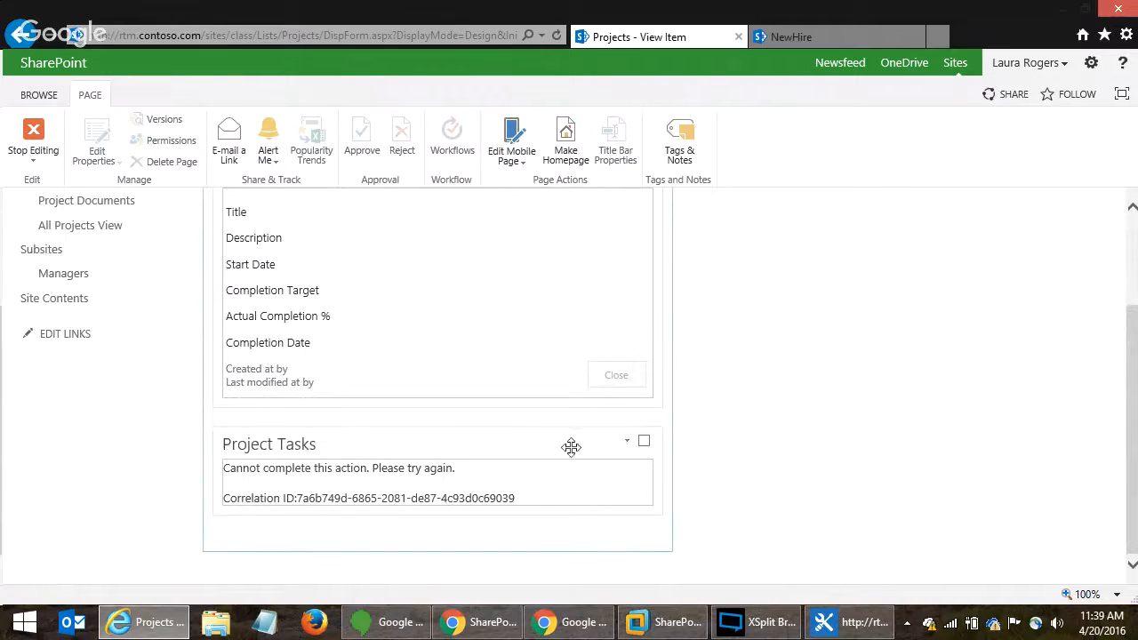
{"action": "left_click", "coordinate": [625, 447]}
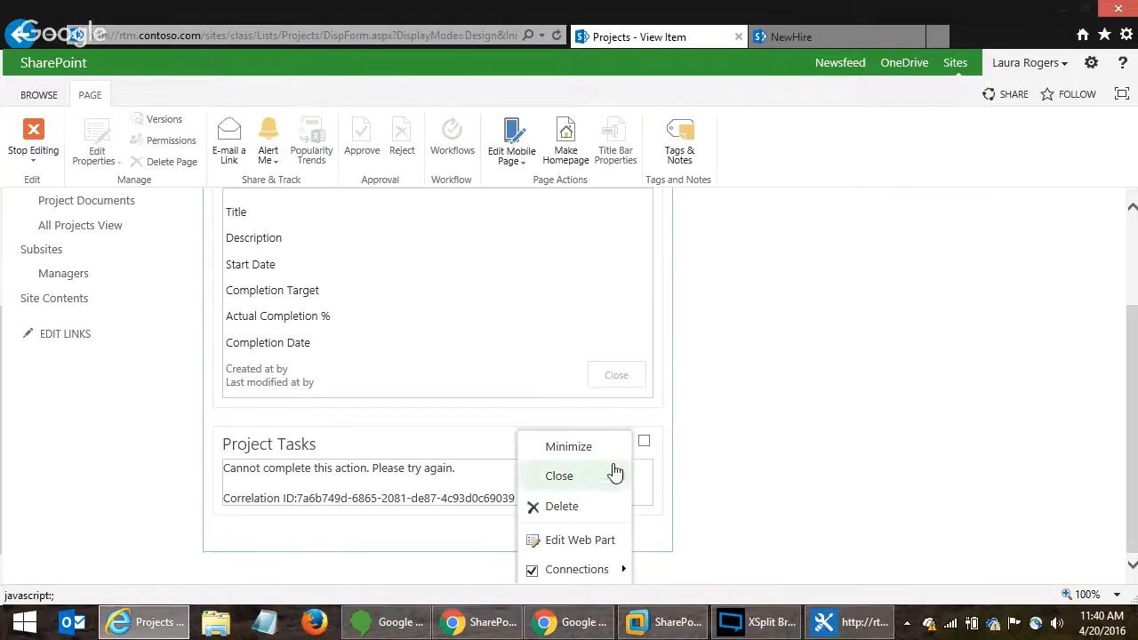
{"action": "mouse_move", "coordinate": [591, 569]}
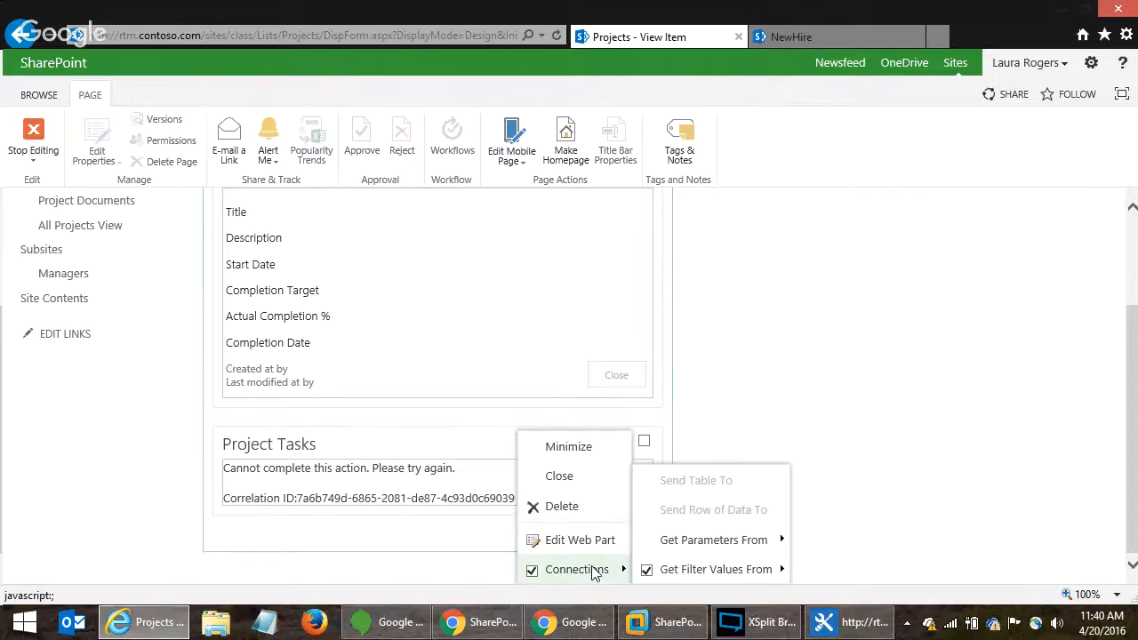
{"action": "mouse_move", "coordinate": [727, 548]}
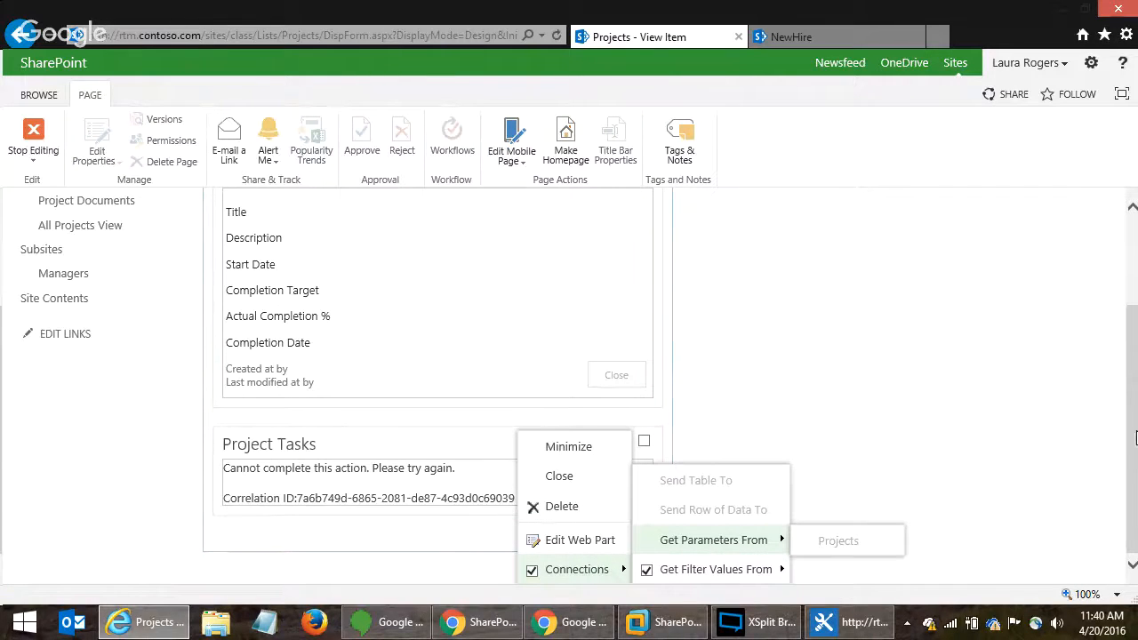
{"action": "scroll", "coordinate": [1135, 438], "scroll_direction": "up", "scroll_amount": 3}
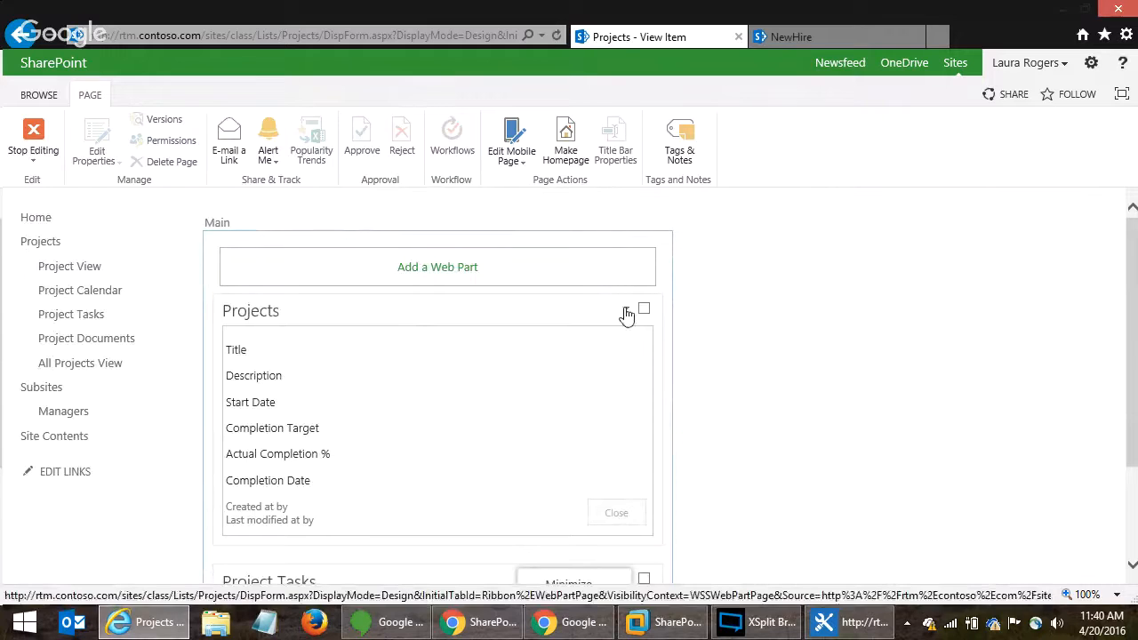
{"action": "left_click", "coordinate": [626, 313]}
{"action": "mouse_move", "coordinate": [589, 455]}
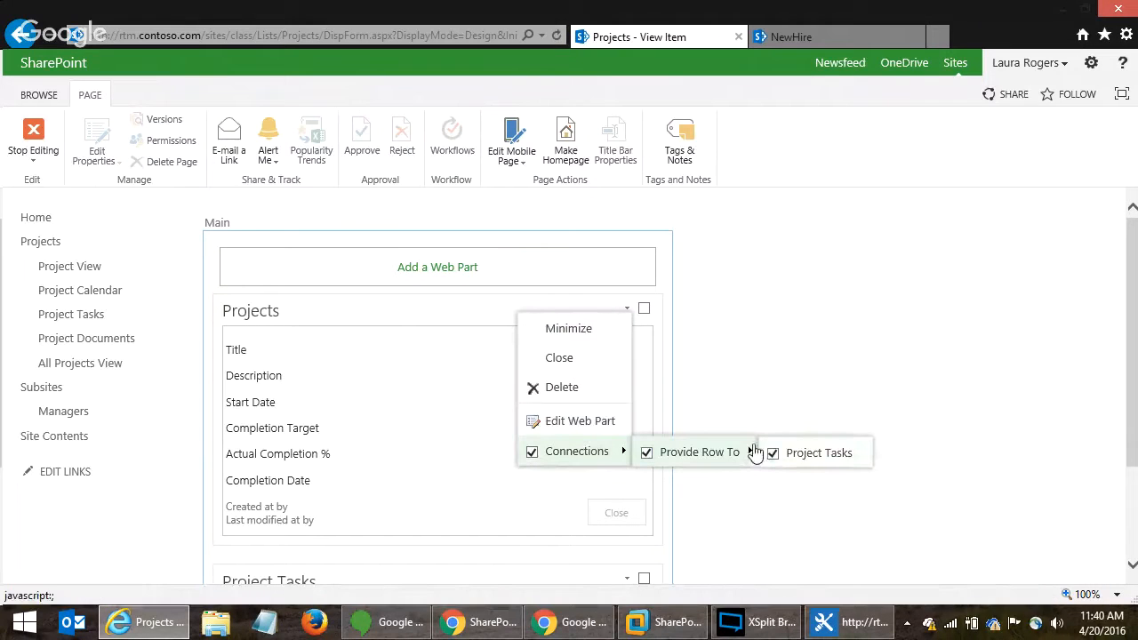
{"action": "left_click", "coordinate": [812, 455]}
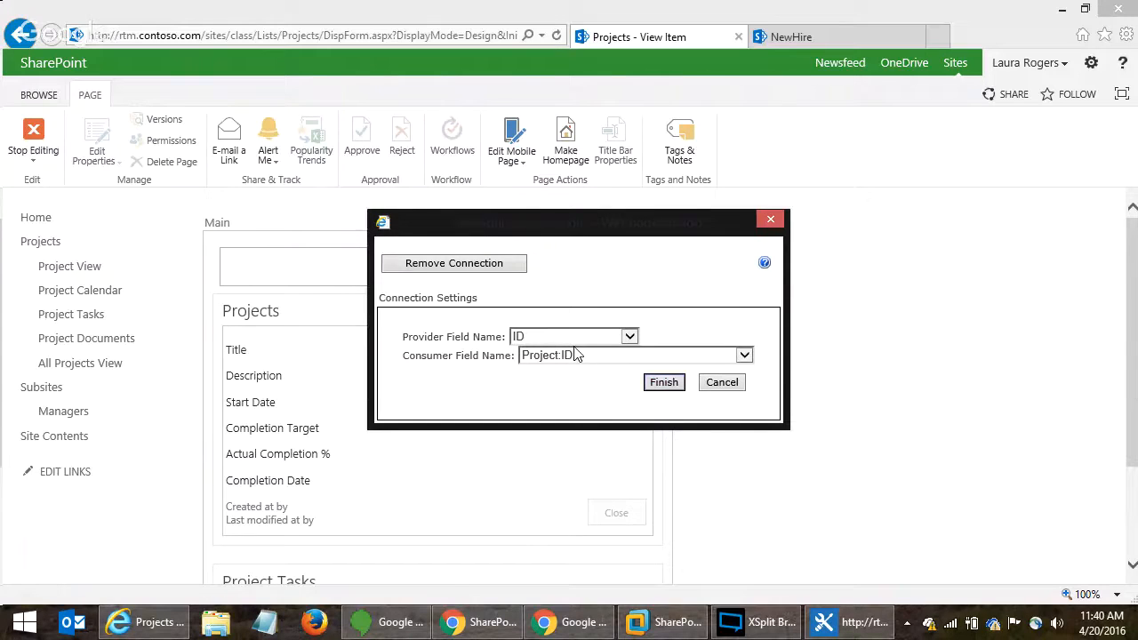
{"action": "left_click", "coordinate": [457, 266]}
{"action": "left_click", "coordinate": [655, 381]}
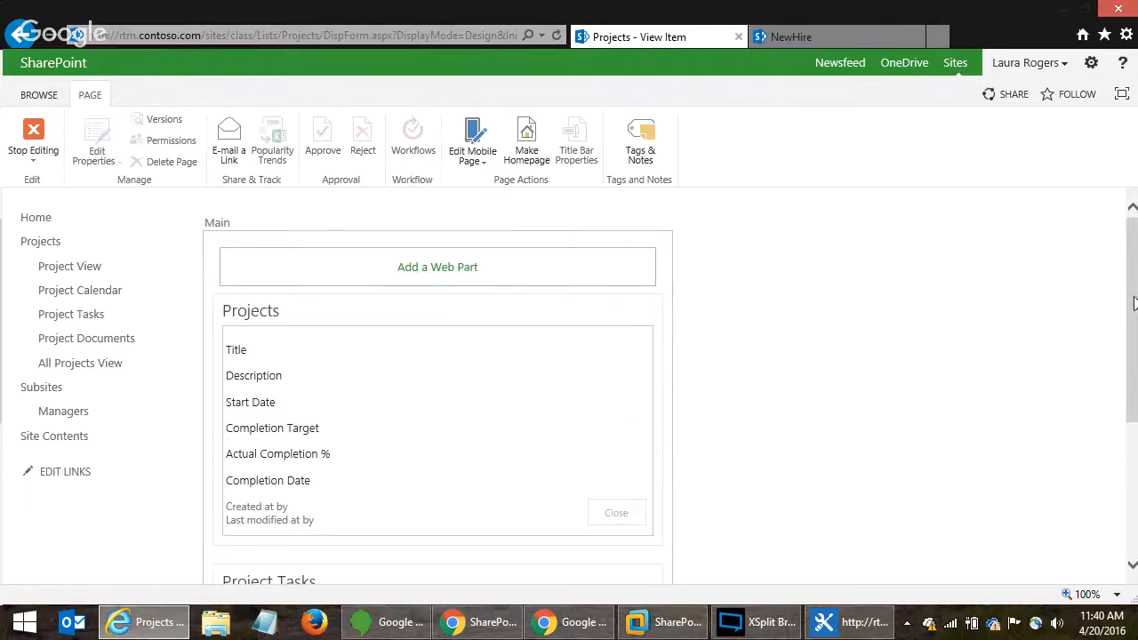
- Add the Query String (URL) Filter web part from the Filters category to the Main zone
{"action": "mouse_move", "coordinate": [1134, 299]}
{"action": "left_mouse_down"}
{"action": "mouse_move", "coordinate": [1136, 427]}
{"action": "mouse_move", "coordinate": [1134, 297]}
{"action": "left_mouse_up"}
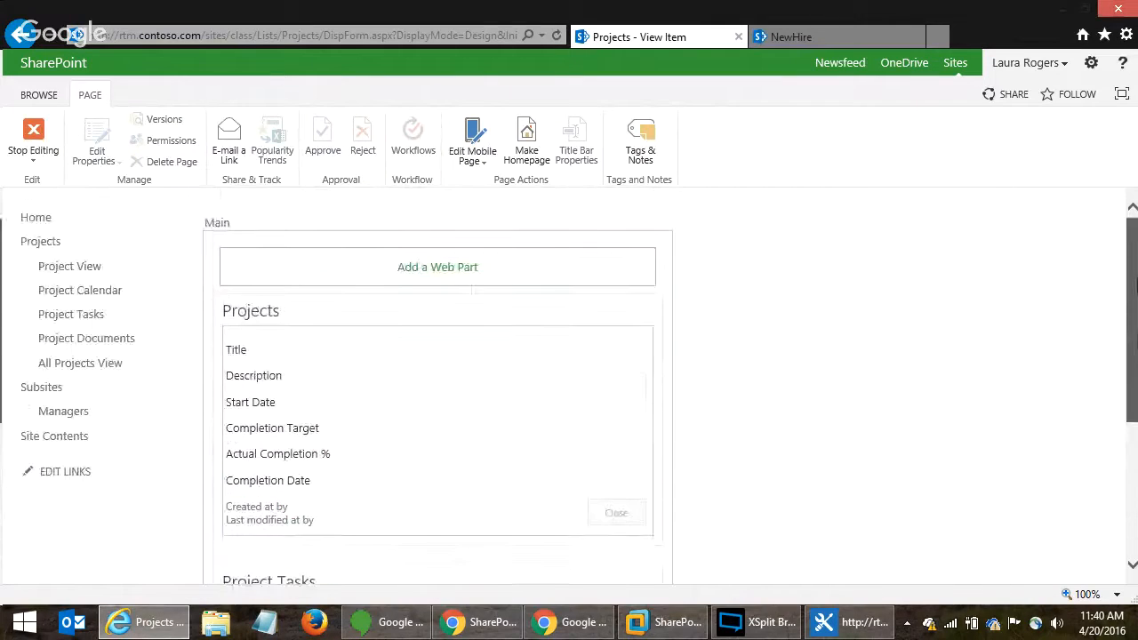
{"action": "left_click", "coordinate": [450, 270]}
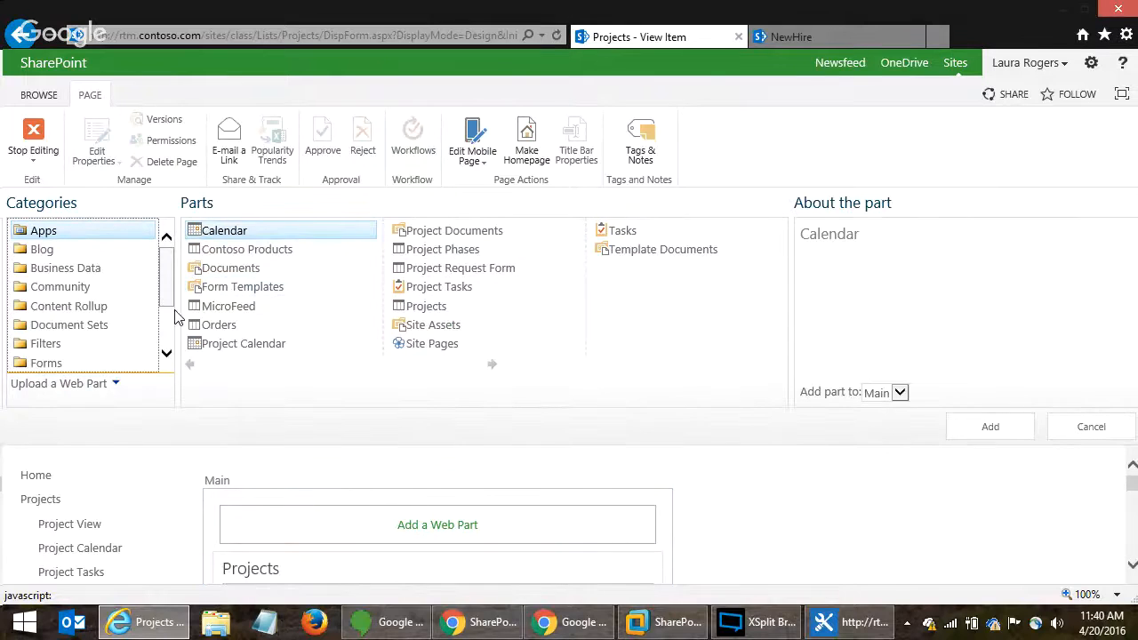
{"action": "scroll", "coordinate": [167, 325], "scroll_direction": "down", "scroll_amount": 3}
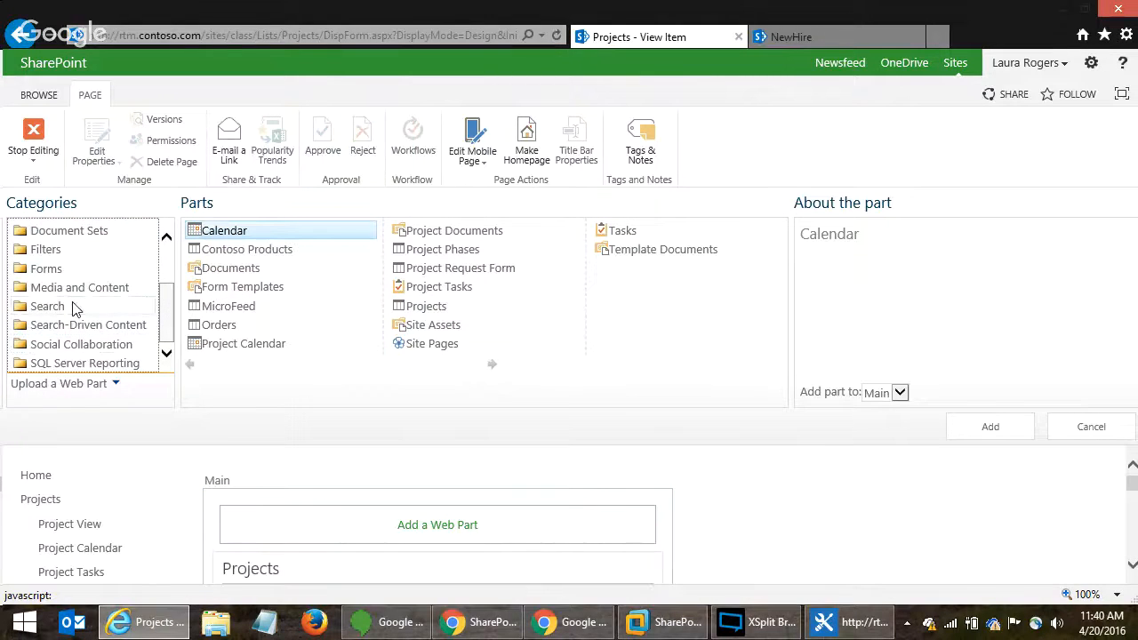
{"action": "left_click", "coordinate": [80, 250]}
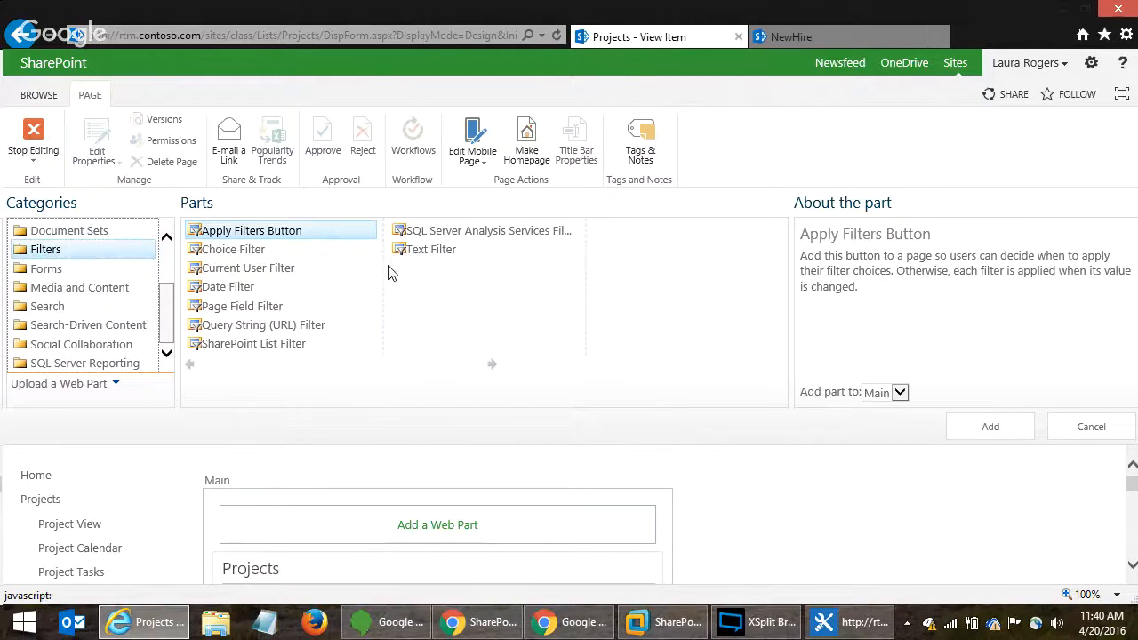
{"action": "left_click", "coordinate": [281, 326]}
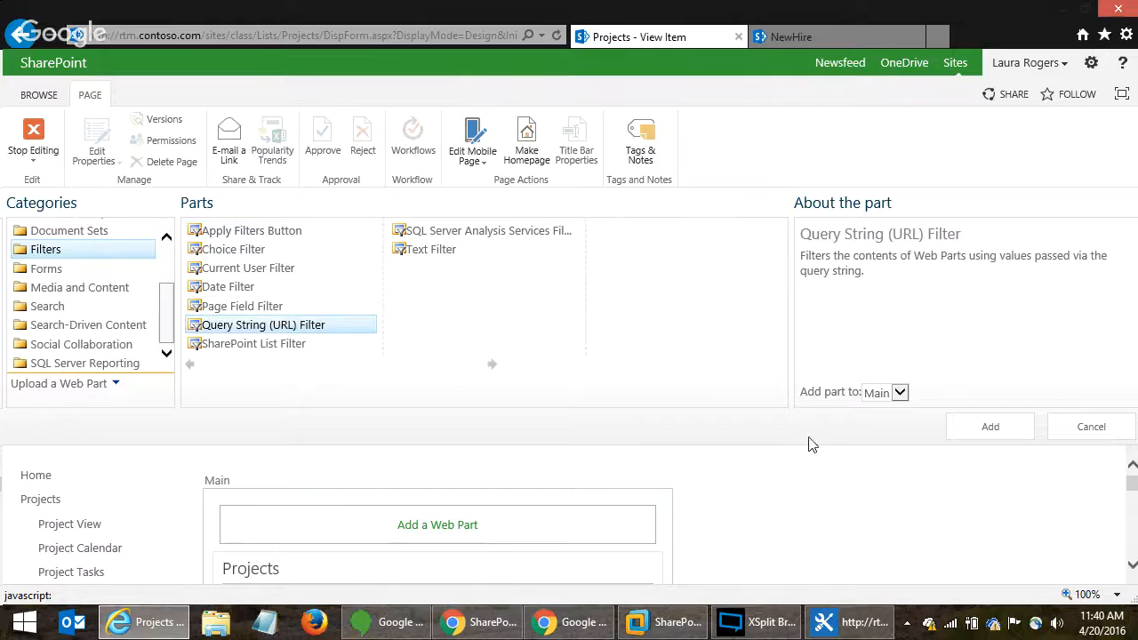
{"action": "left_click", "coordinate": [977, 429]}
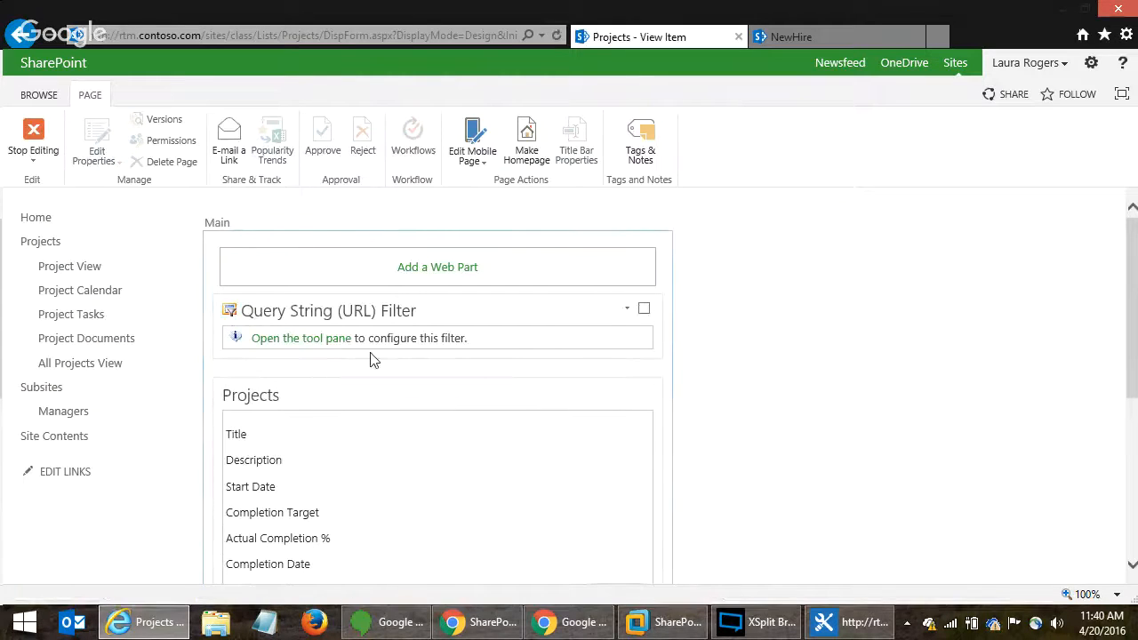
- Configure the URL filter with the filter name QueryString and the query string parameter name ID, and apply the settings
{"action": "left_click", "coordinate": [336, 347]}
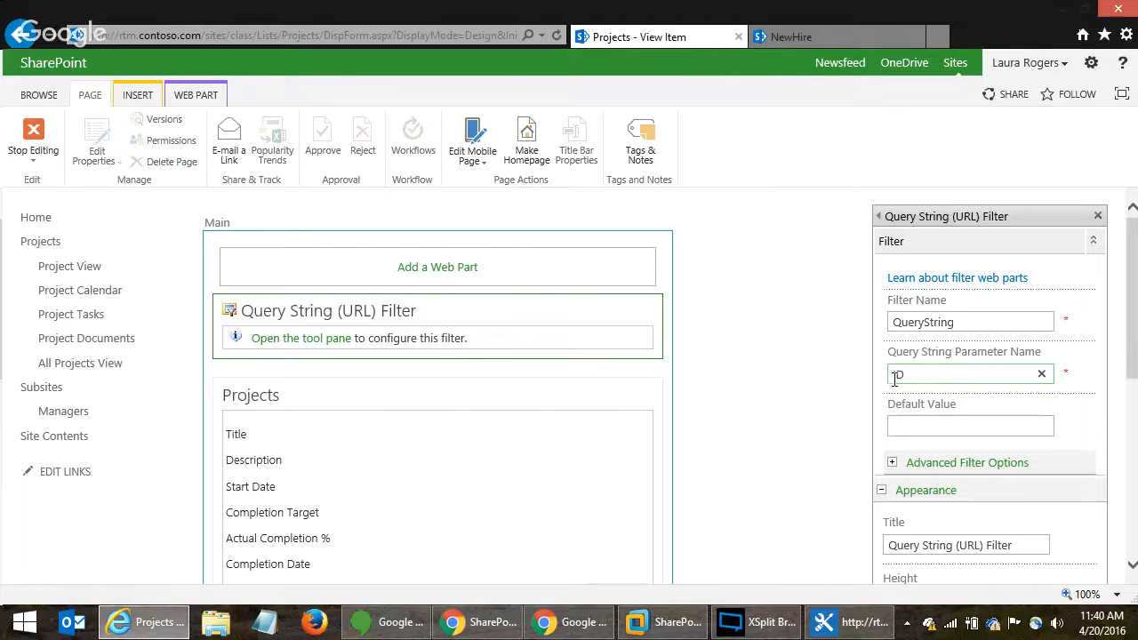
{"action": "scroll", "coordinate": [1113, 513], "scroll_direction": "down", "scroll_amount": 5}
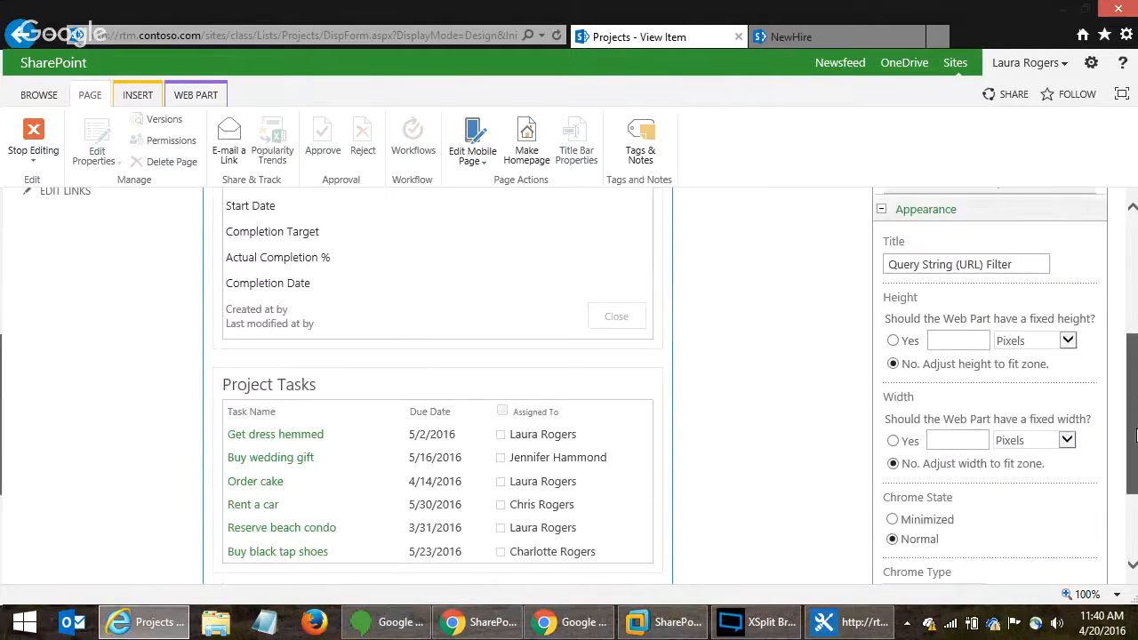
{"action": "left_click", "coordinate": [1063, 576]}
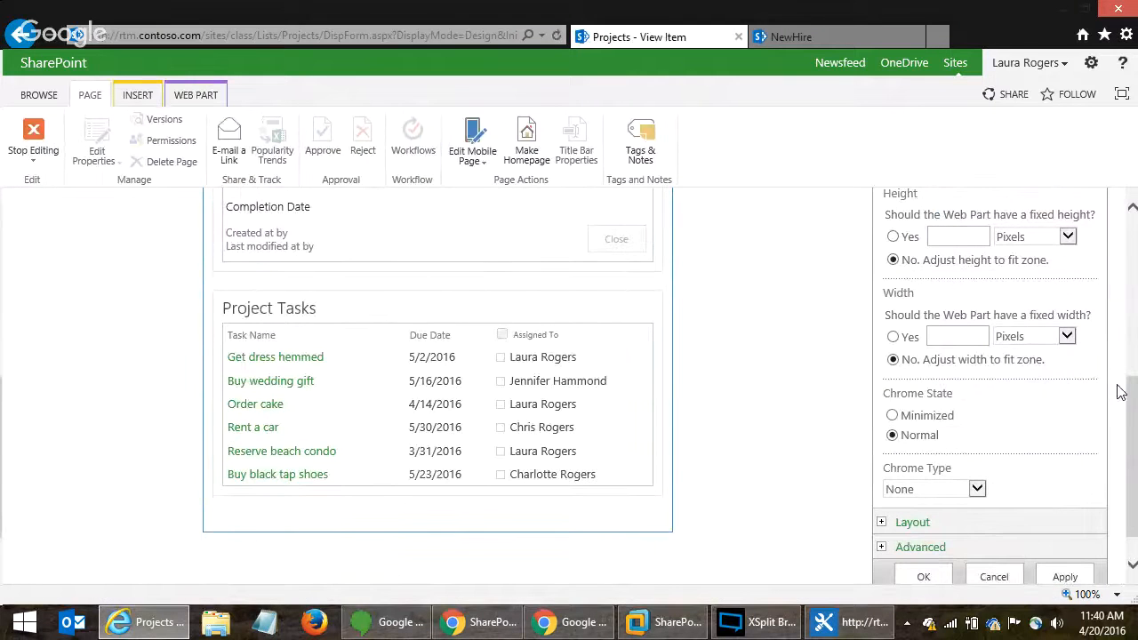
- Send the Query String (URL) Filter's values to Project Tasks with the Get Filter Values From connection and consumer field Project:ID
{"action": "left_click_drag", "start_coordinate": [1125, 391], "coordinate": [1128, 244]}
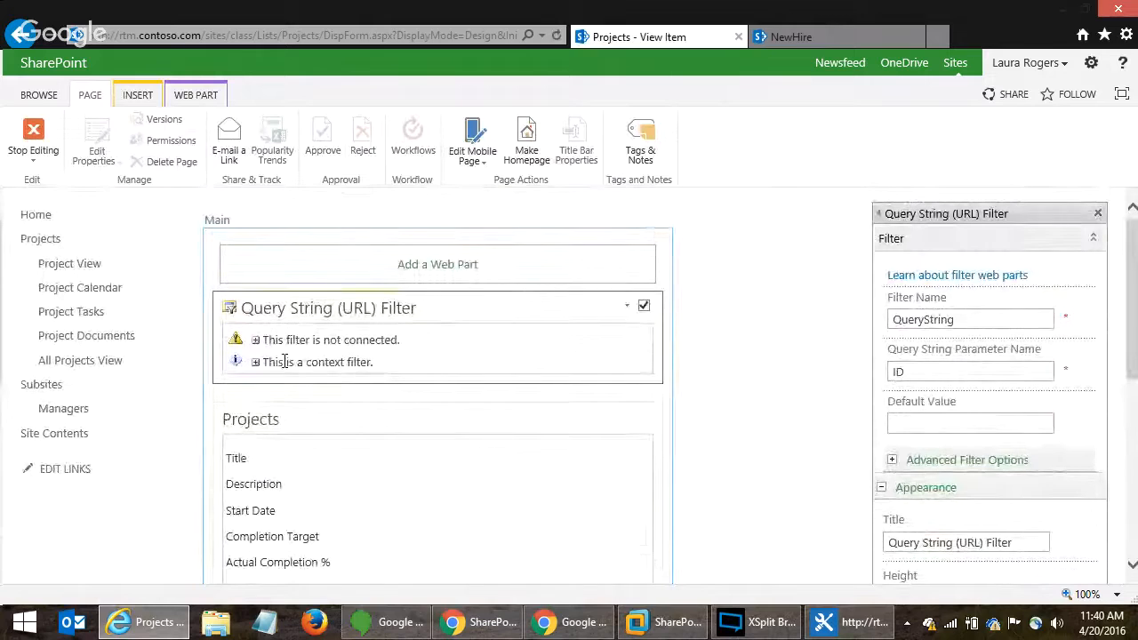
{"action": "left_click", "coordinate": [626, 307]}
{"action": "mouse_move", "coordinate": [581, 447]}
{"action": "mouse_move", "coordinate": [727, 455]}
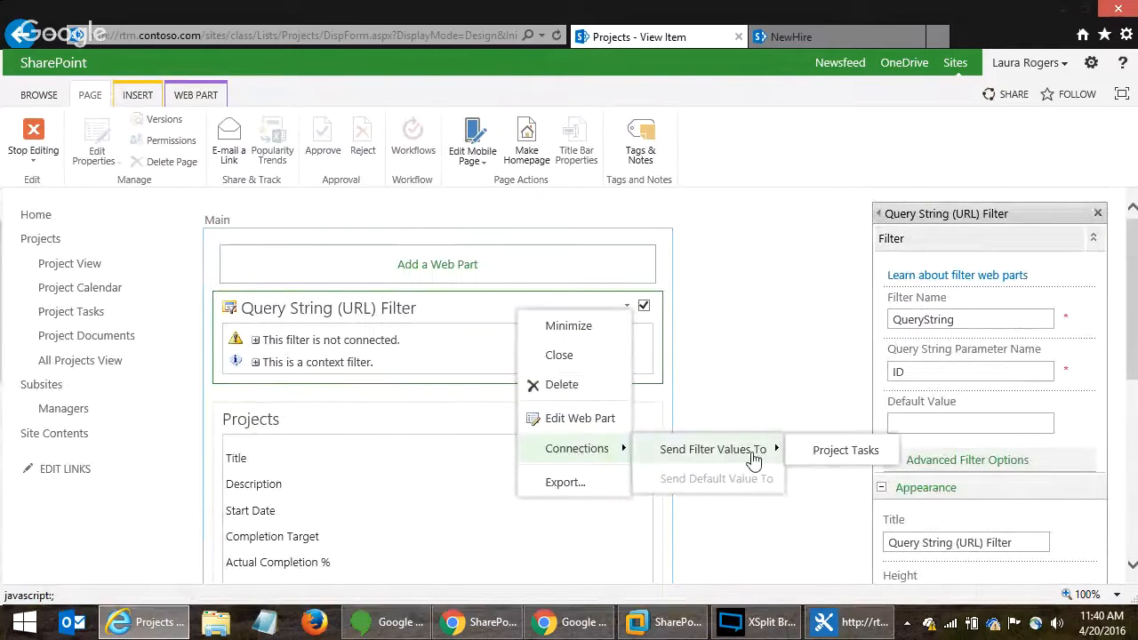
{"action": "left_click", "coordinate": [844, 451]}
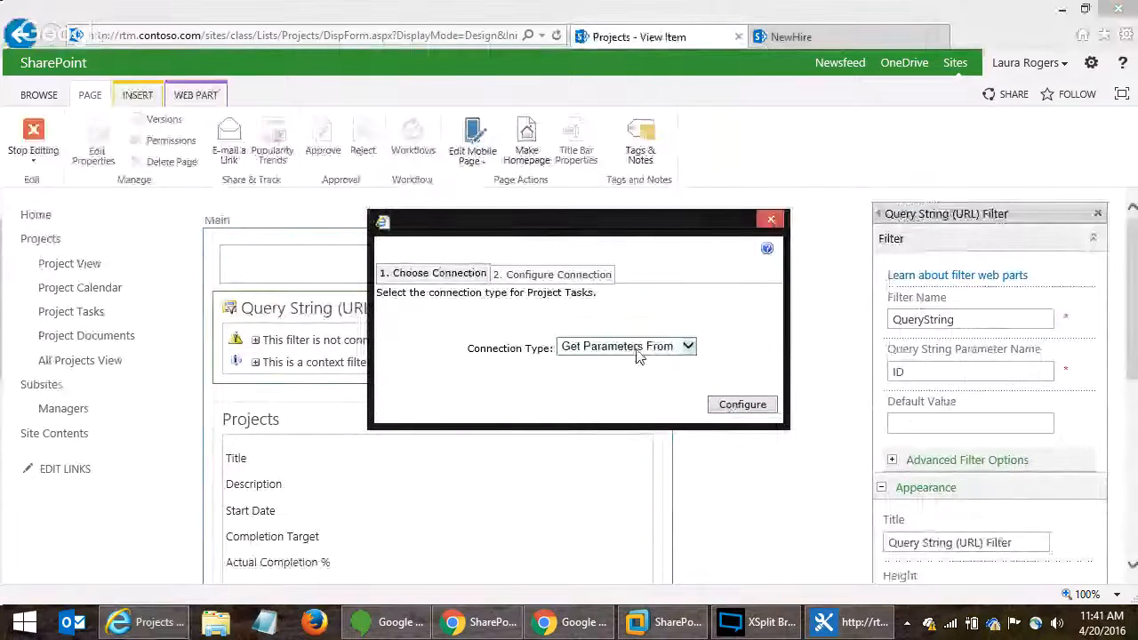
{"action": "left_click", "coordinate": [637, 354]}
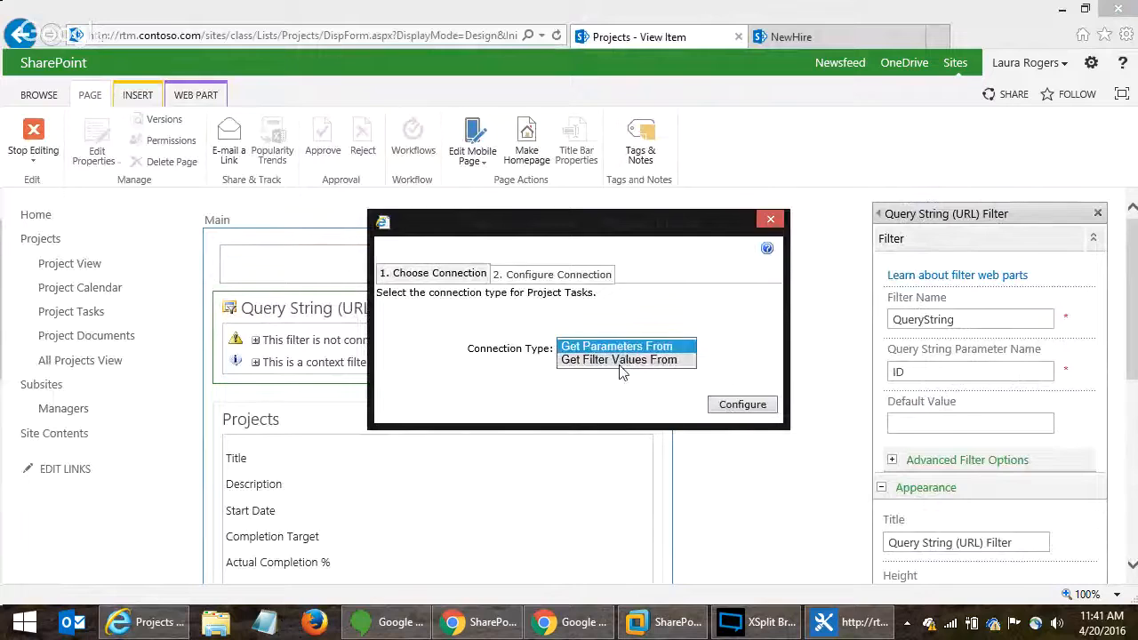
{"action": "left_click", "coordinate": [622, 360]}
{"action": "left_click", "coordinate": [731, 406]}
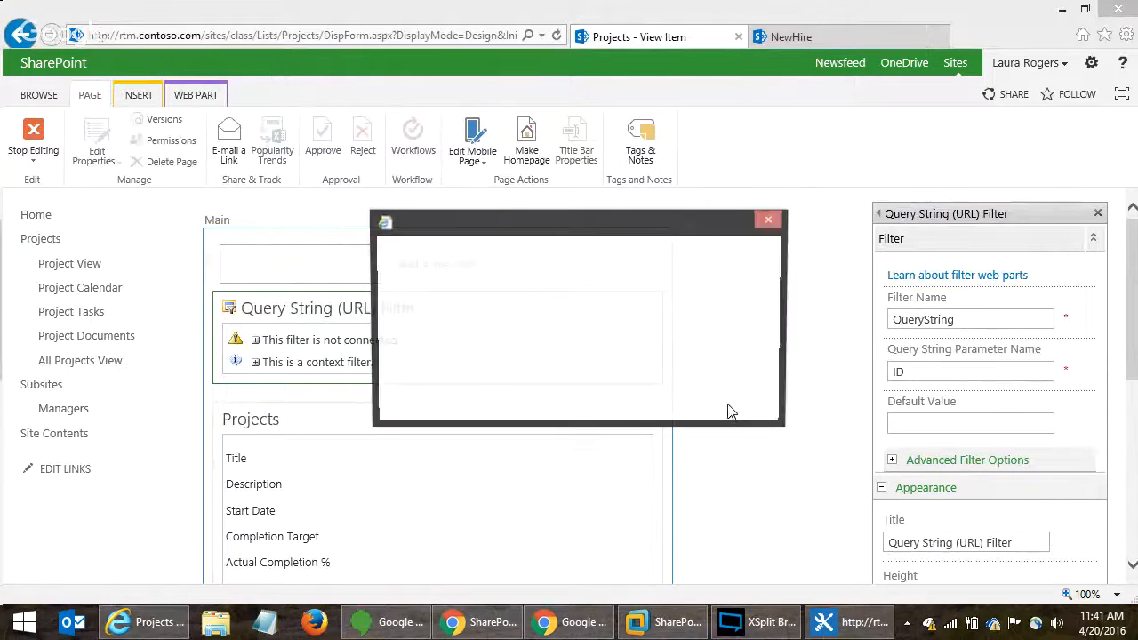
{"action": "left_click", "coordinate": [660, 365]}
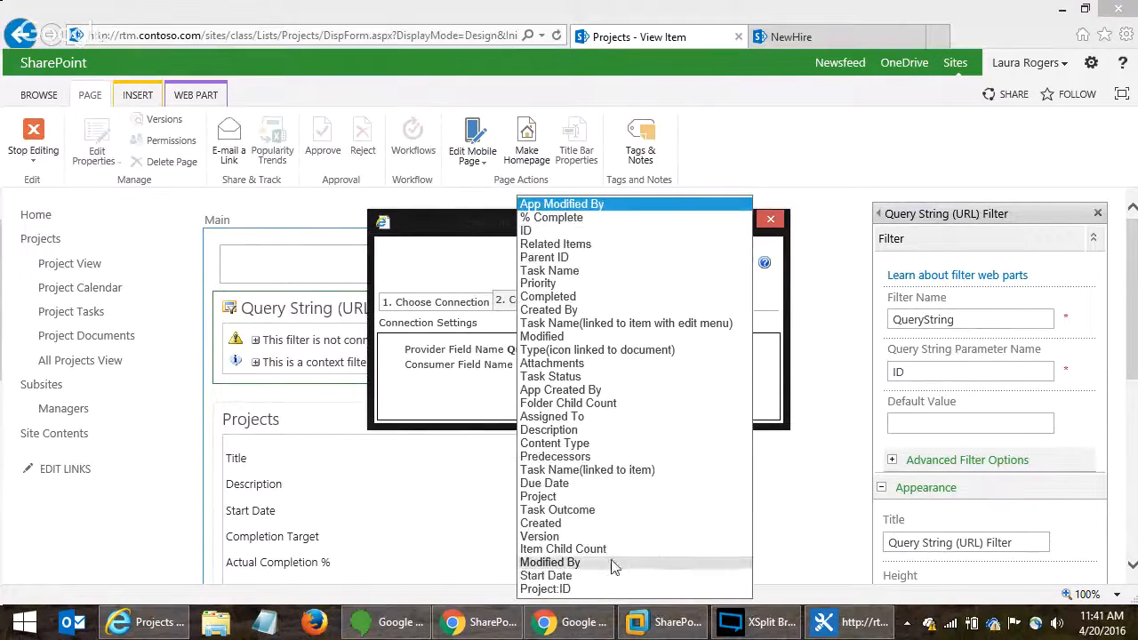
{"action": "left_click", "coordinate": [614, 588]}
{"action": "left_click", "coordinate": [659, 396]}
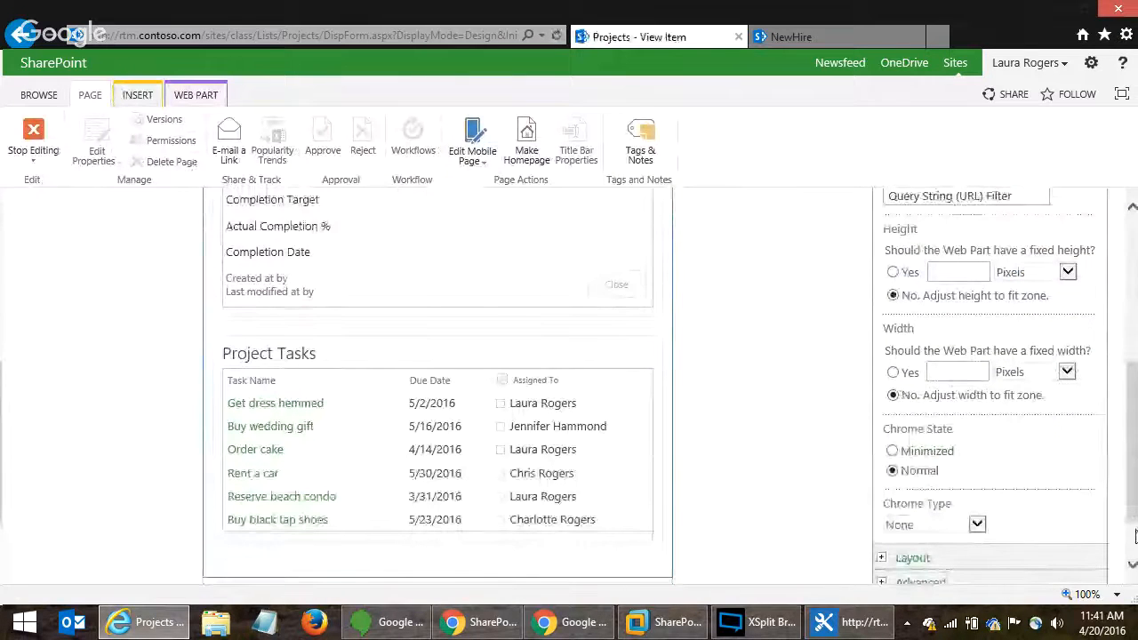
- Confirm the web part settings and finish editing the display form, then open the Beach Vacation project to check its related tasks
{"action": "scroll", "coordinate": [1118, 541], "scroll_direction": "down", "scroll_amount": 1}
{"action": "left_click", "coordinate": [922, 534]}
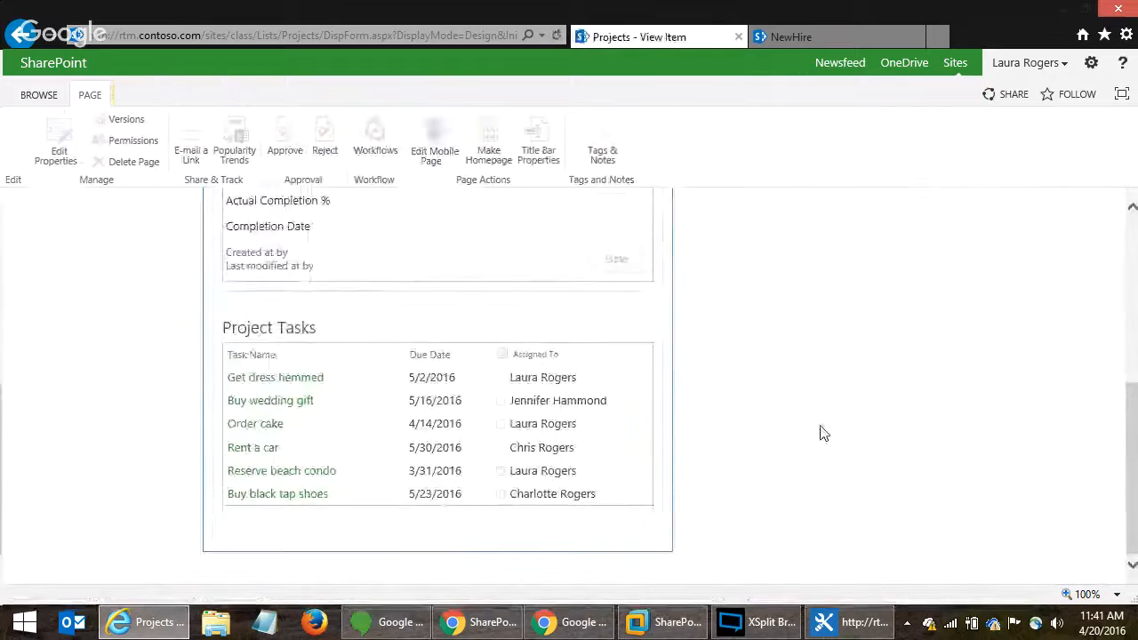
{"action": "left_click", "coordinate": [20, 123]}
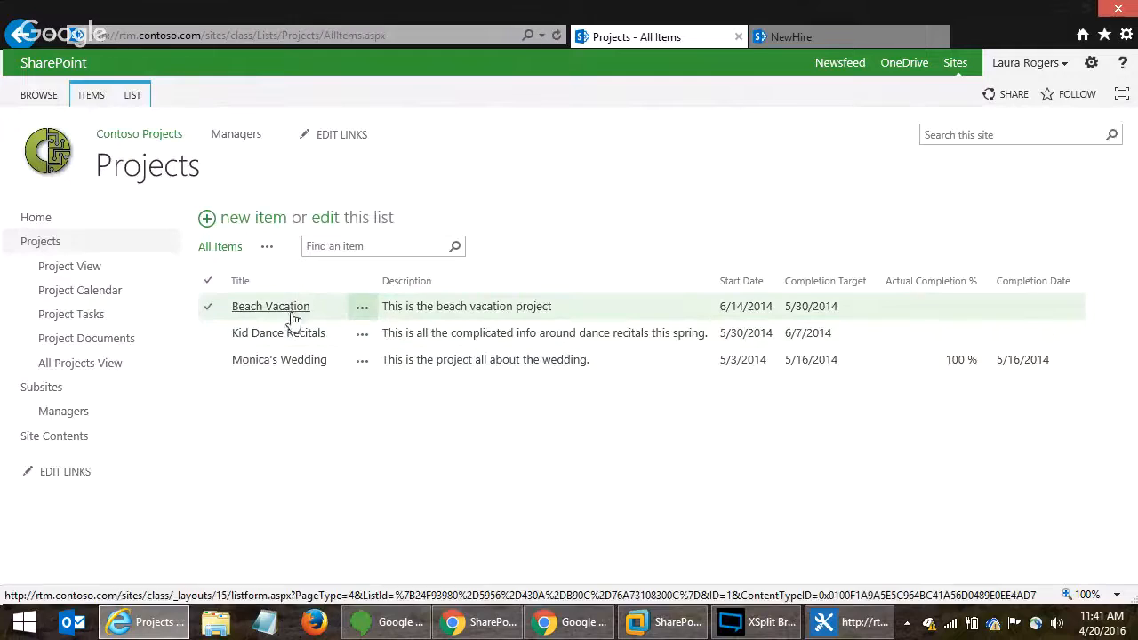
{"action": "left_click", "coordinate": [293, 312]}
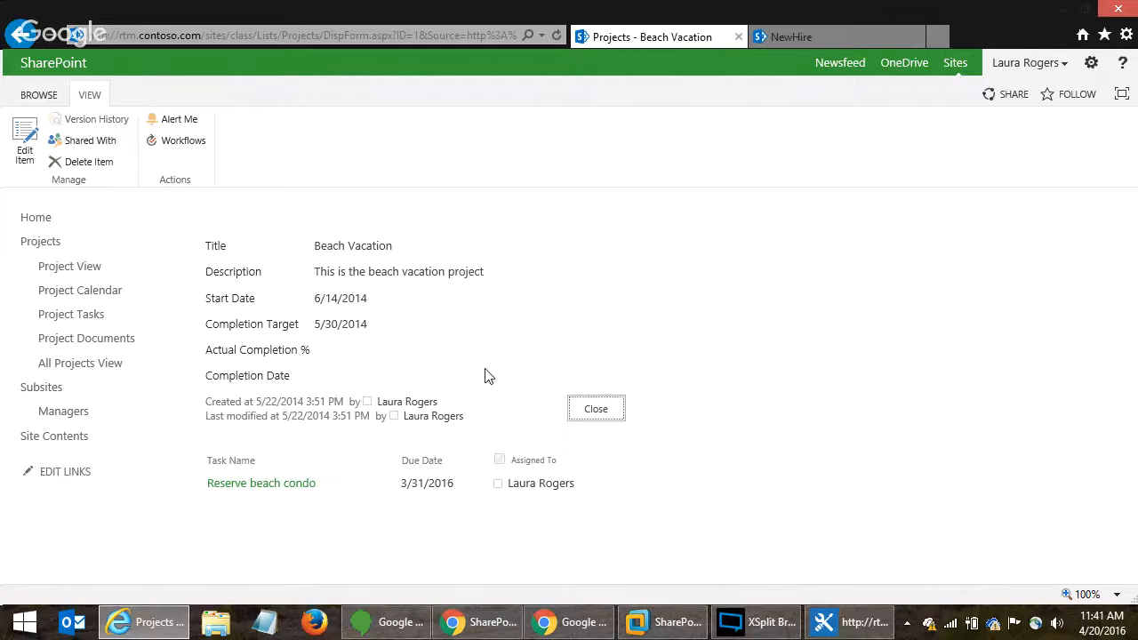
- In the Projects list's advanced settings, set Launch forms in a dialog to Yes and save
{"action": "left_click", "coordinate": [51, 243]}
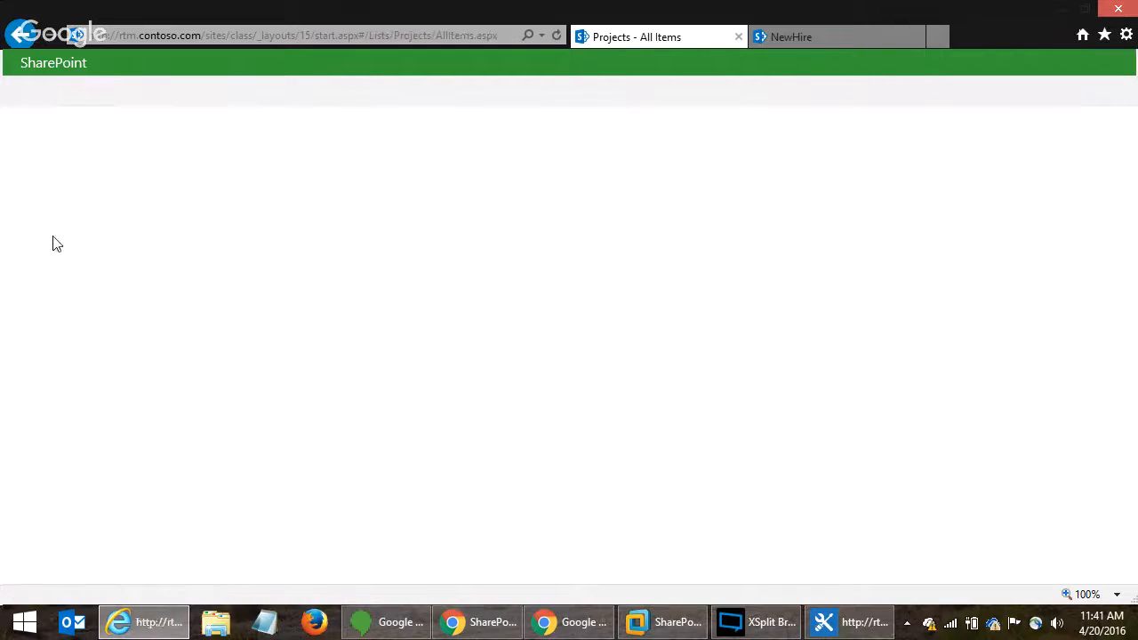
{"action": "left_click", "coordinate": [138, 94]}
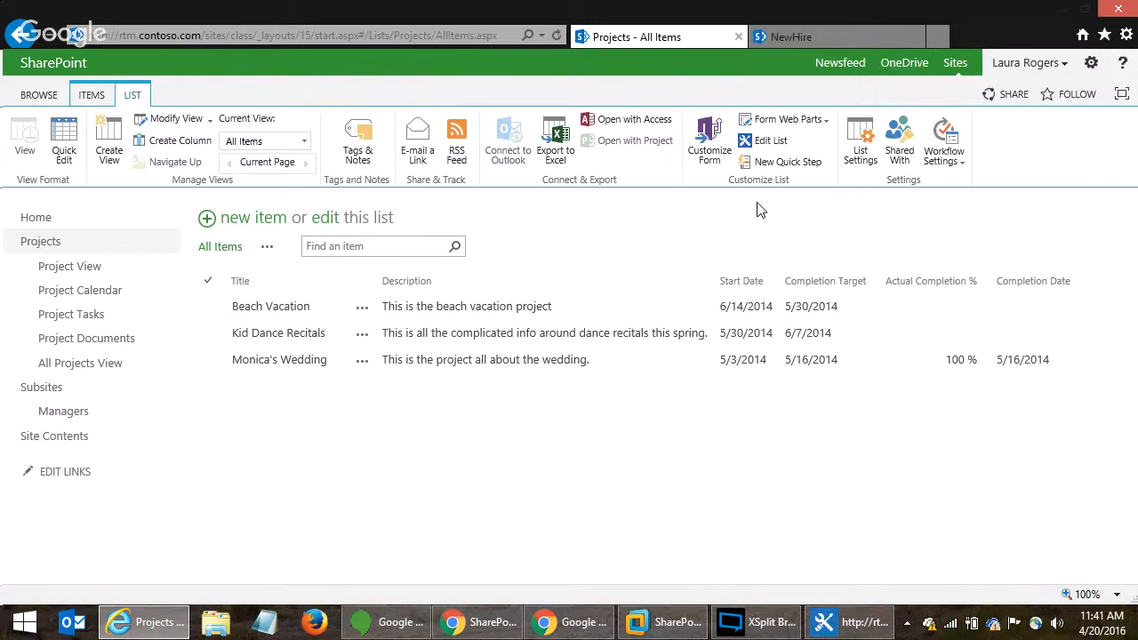
{"action": "left_click", "coordinate": [861, 145]}
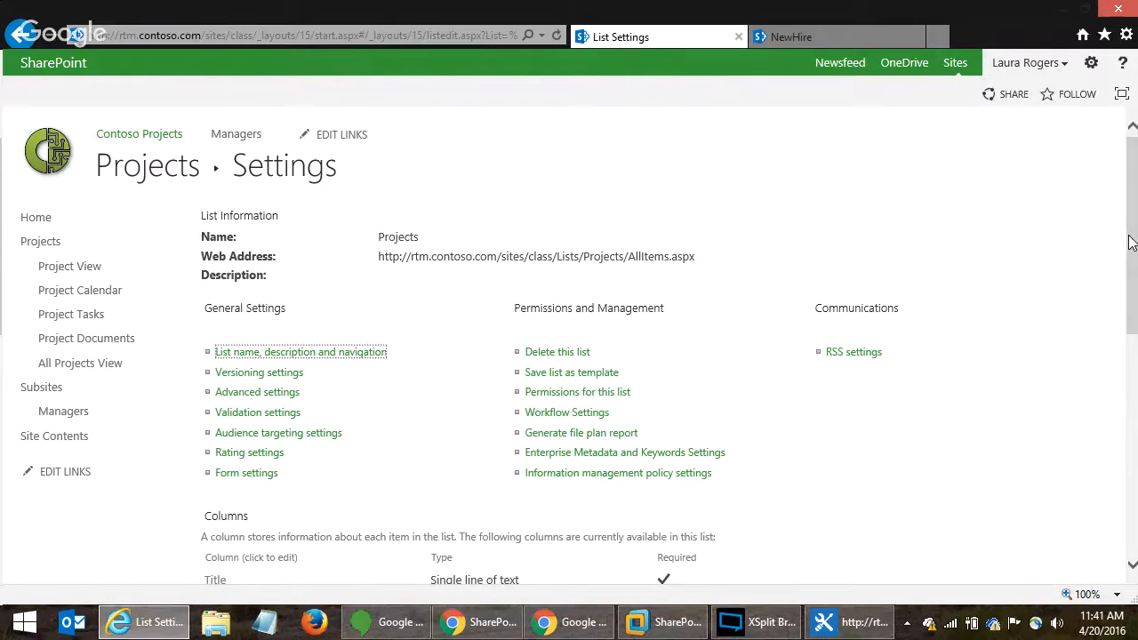
{"action": "scroll", "coordinate": [1129, 242], "scroll_direction": "down", "scroll_amount": 3}
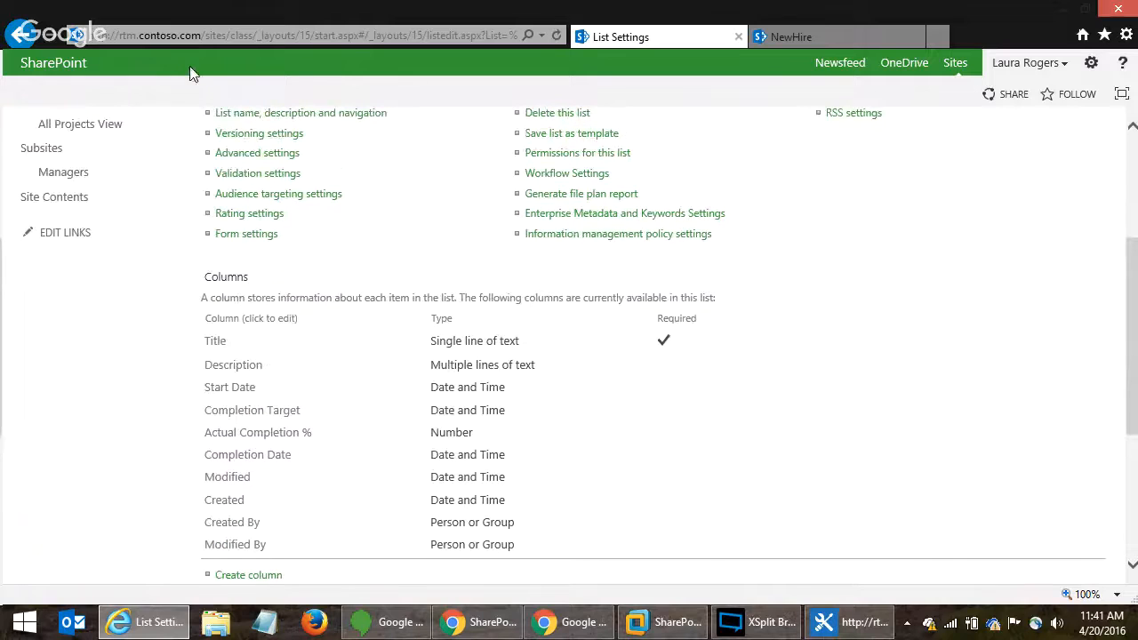
{"action": "left_click", "coordinate": [238, 154]}
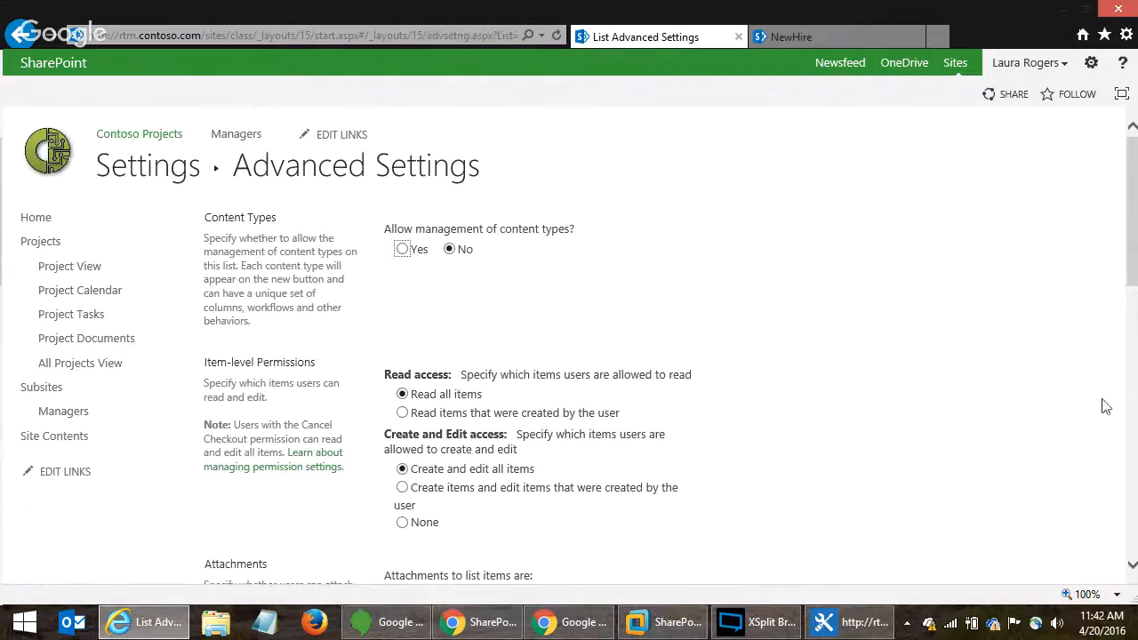
{"action": "left_click_drag", "start_coordinate": [1134, 254], "coordinate": [1107, 544]}
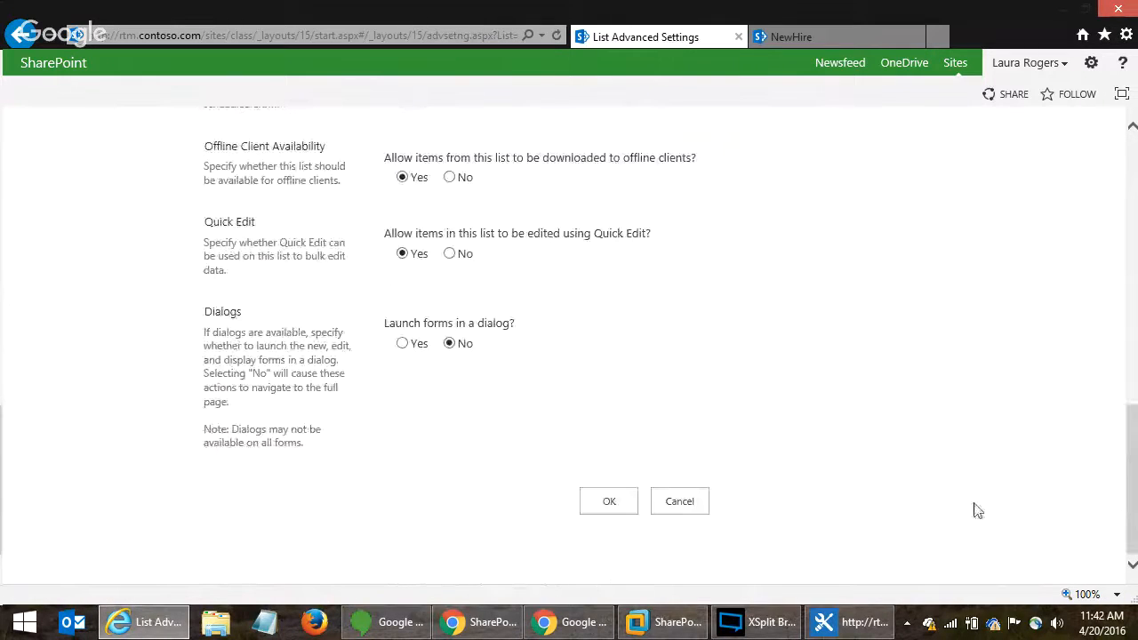
{"action": "left_click", "coordinate": [401, 344]}
{"action": "left_click", "coordinate": [602, 501]}
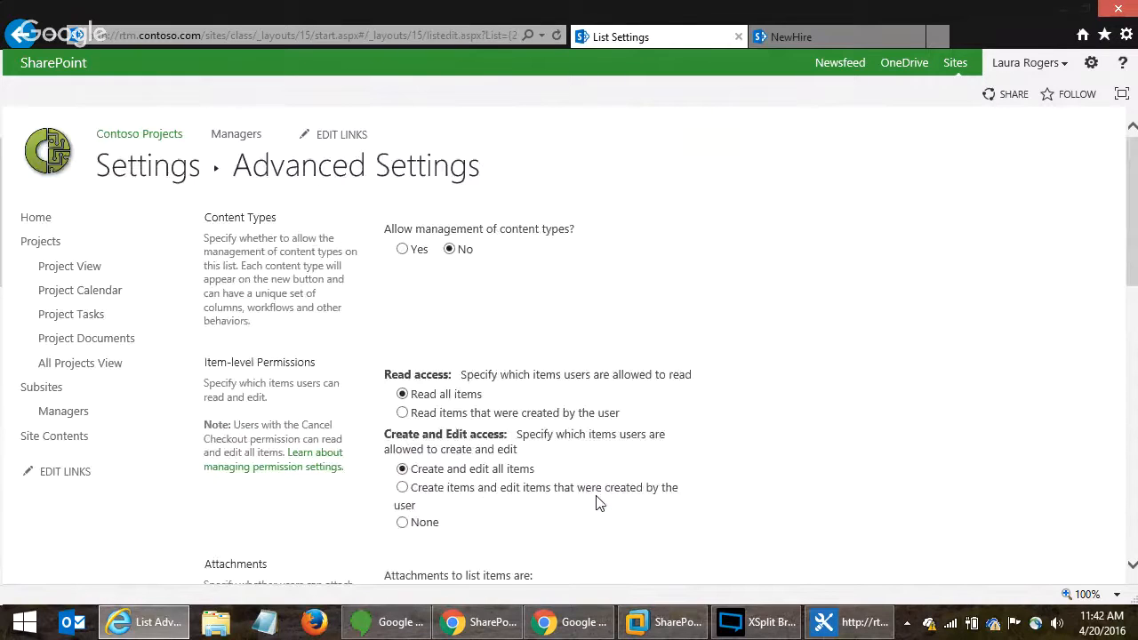
- Open the wedding project from the Projects list to check its details and related tasks, and close the form
{"action": "left_click", "coordinate": [151, 167]}
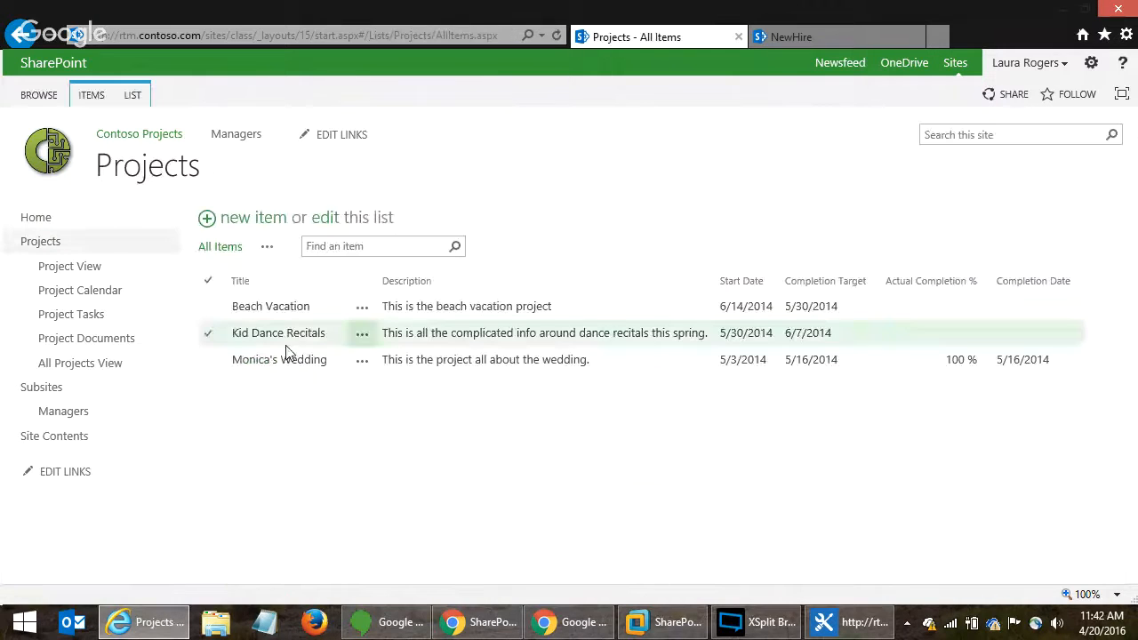
{"action": "left_click", "coordinate": [282, 357]}
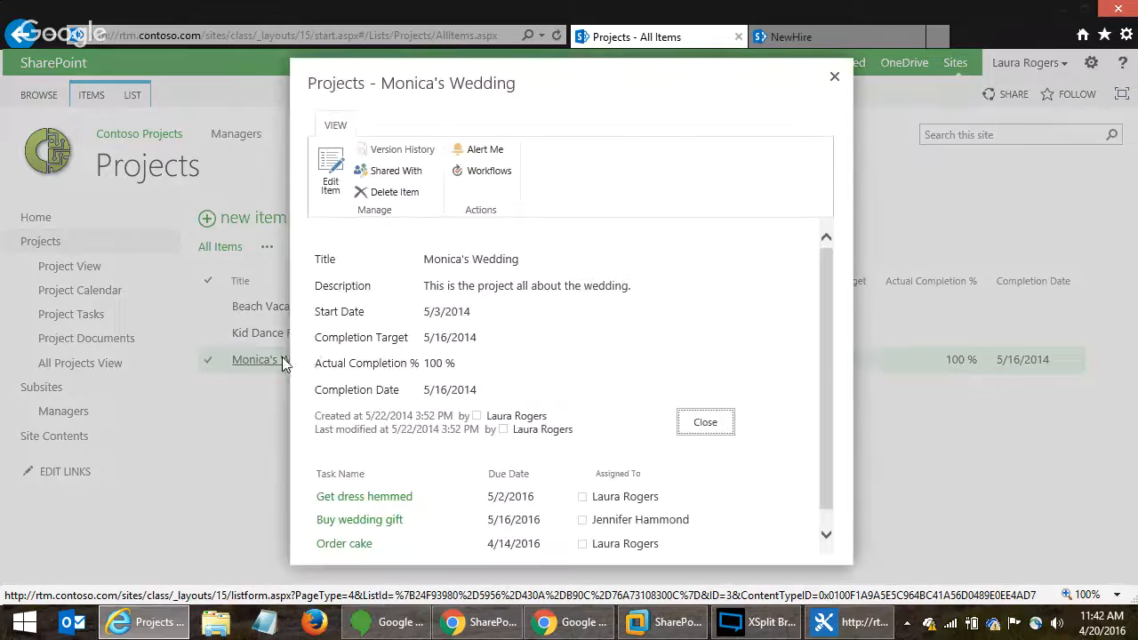
{"action": "mouse_move", "coordinate": [821, 270]}
{"action": "left_mouse_down"}
{"action": "mouse_move", "coordinate": [826, 300]}
{"action": "mouse_move", "coordinate": [821, 266]}
{"action": "left_mouse_up"}
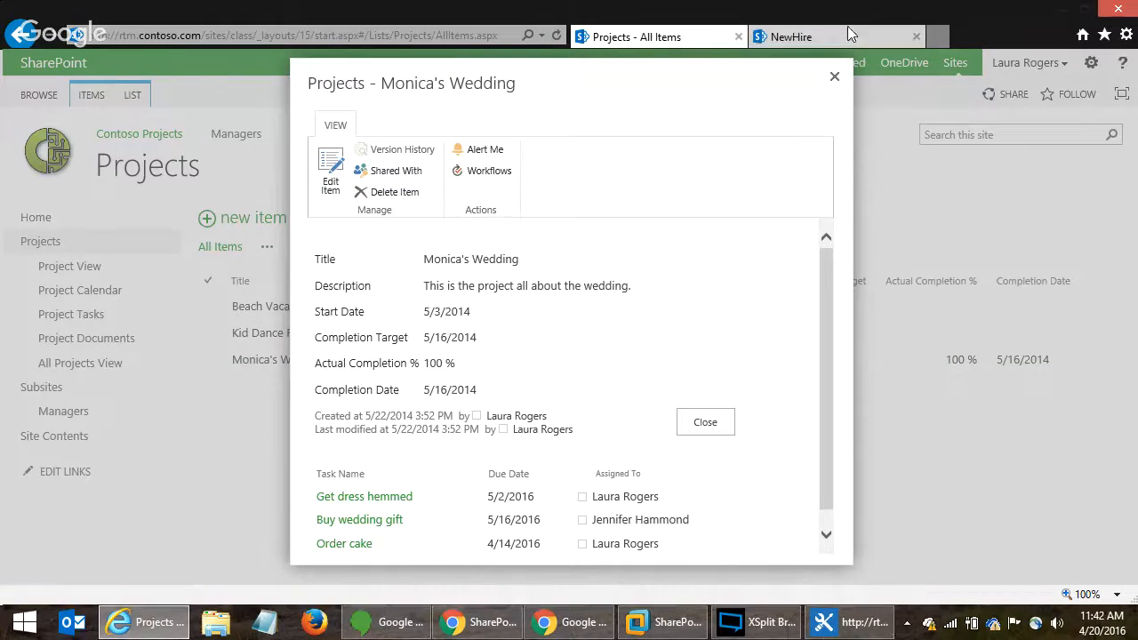
{"action": "left_click", "coordinate": [834, 77]}
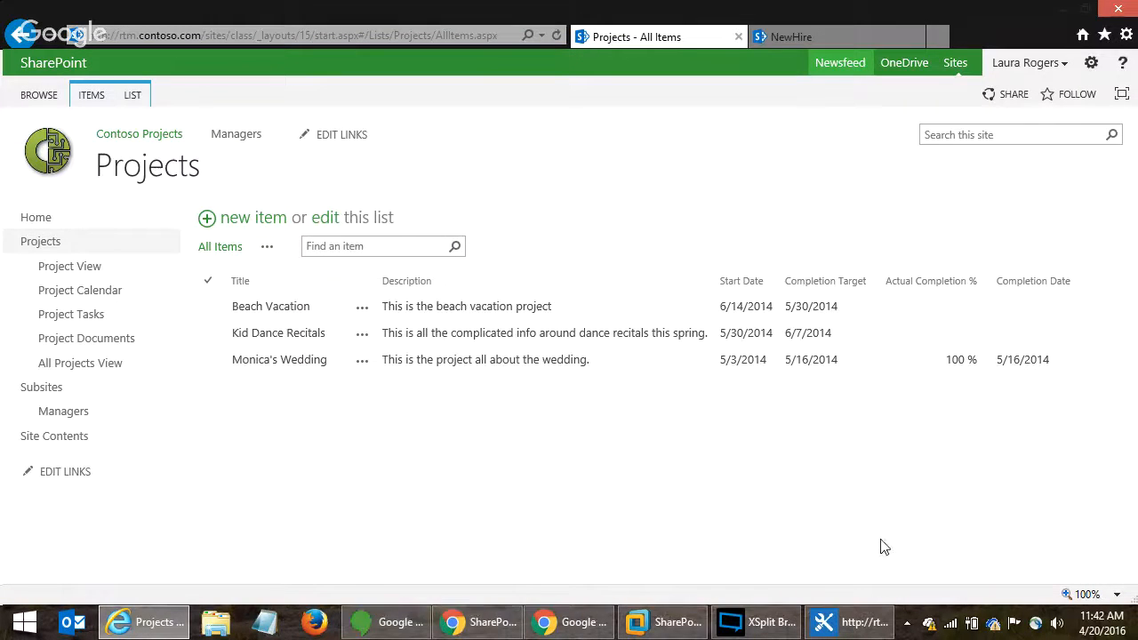
- In SharePoint Designer, set up a List Item Menu custom action for the Projects list named Project Dashboard, with the Navigate to URL action type
{"action": "left_click", "coordinate": [842, 625]}
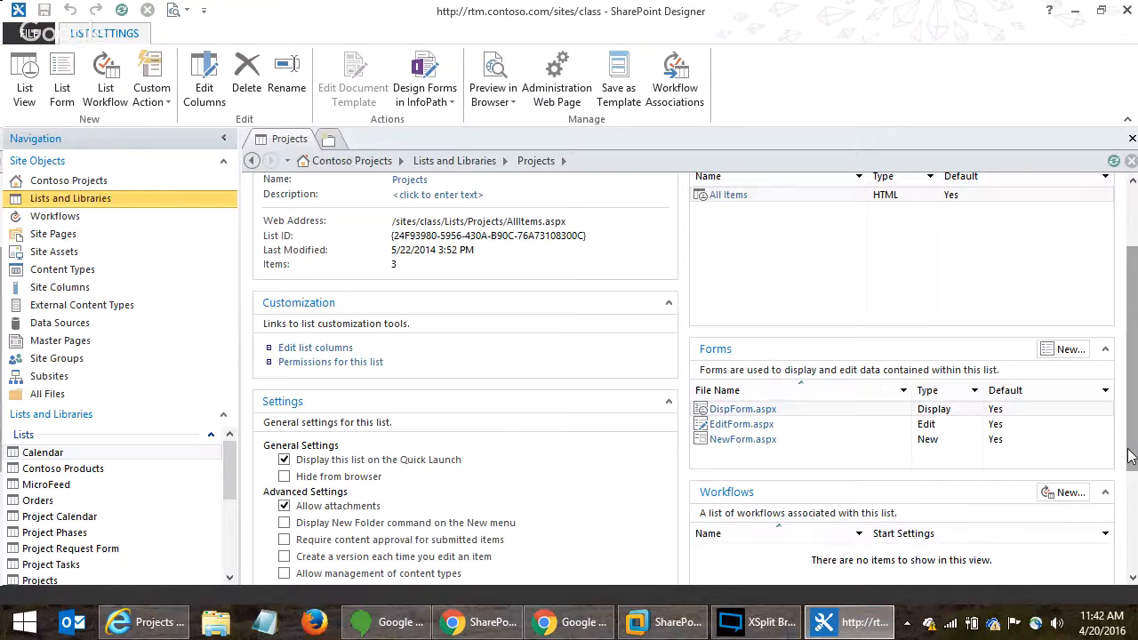
{"action": "scroll", "coordinate": [1131, 445], "scroll_direction": "down", "scroll_amount": 4}
{"action": "left_click", "coordinate": [853, 544]}
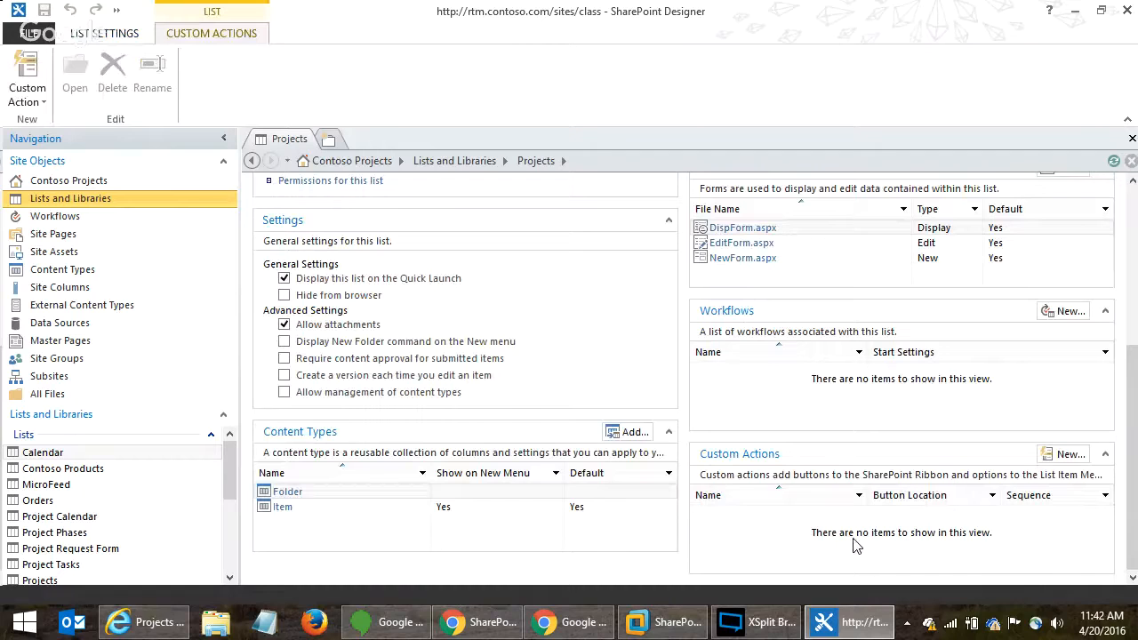
{"action": "left_click", "coordinate": [137, 628]}
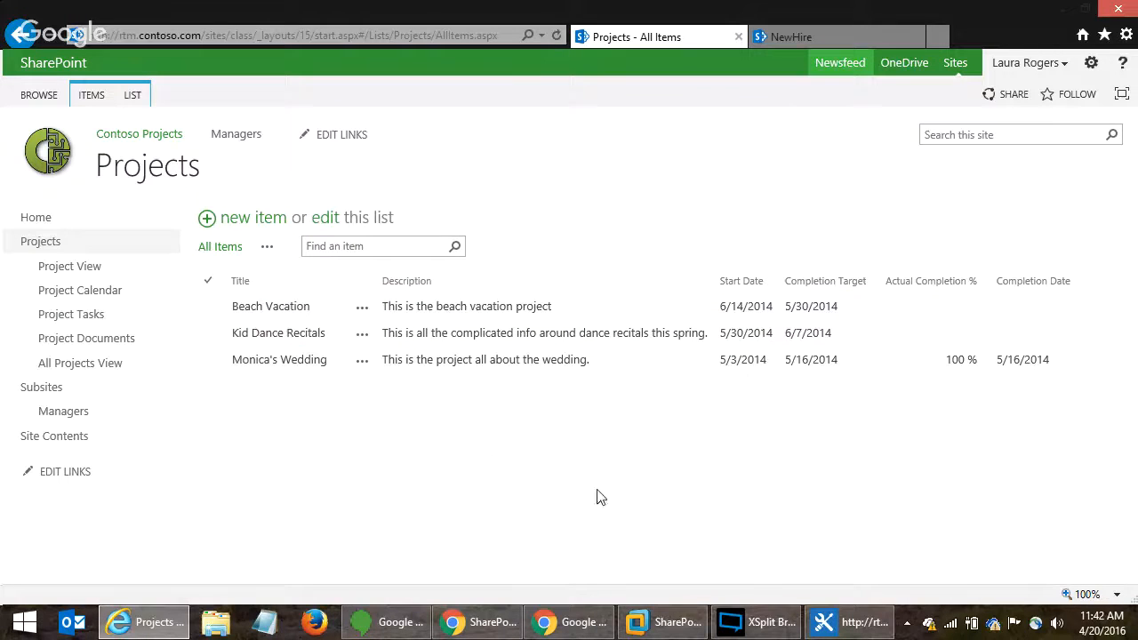
{"action": "left_click", "coordinate": [825, 625]}
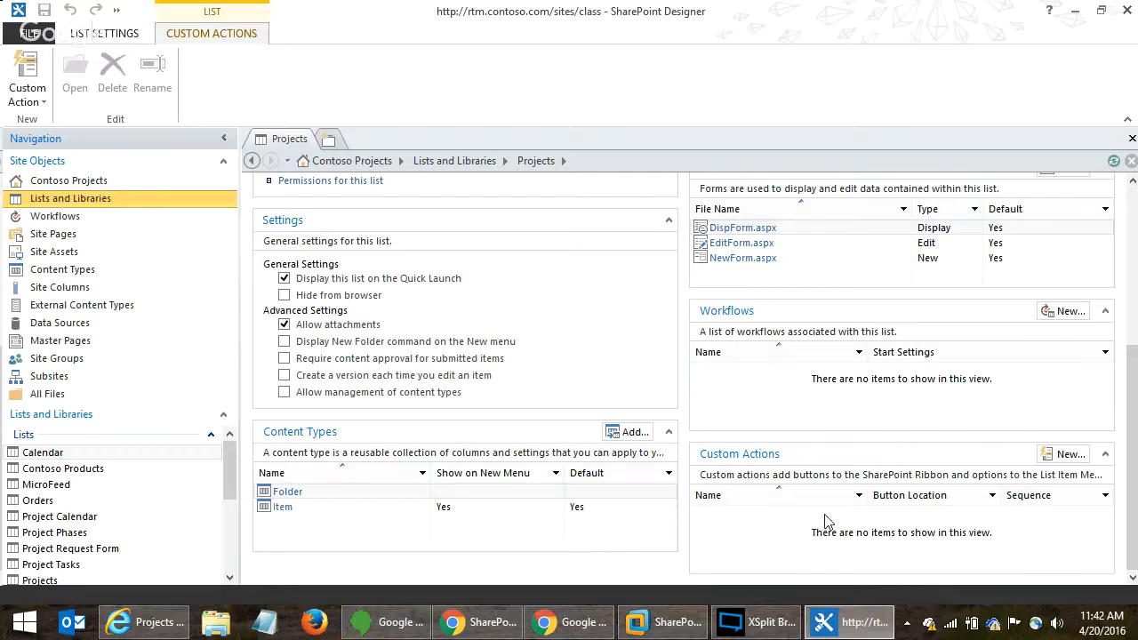
{"action": "left_click", "coordinate": [43, 102]}
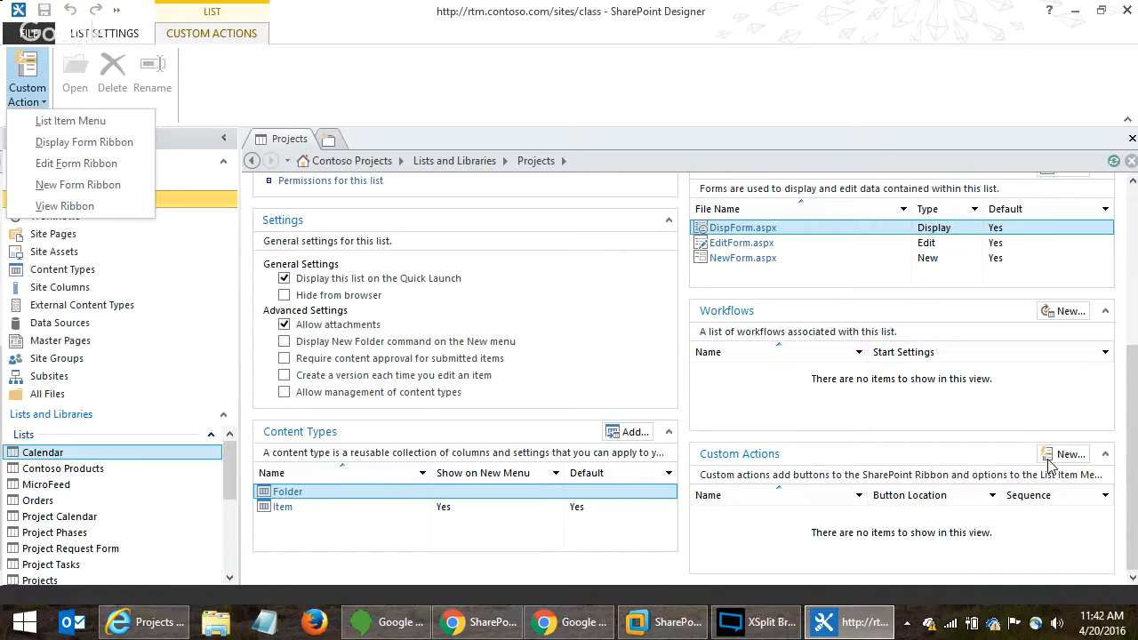
{"action": "left_click", "coordinate": [69, 124]}
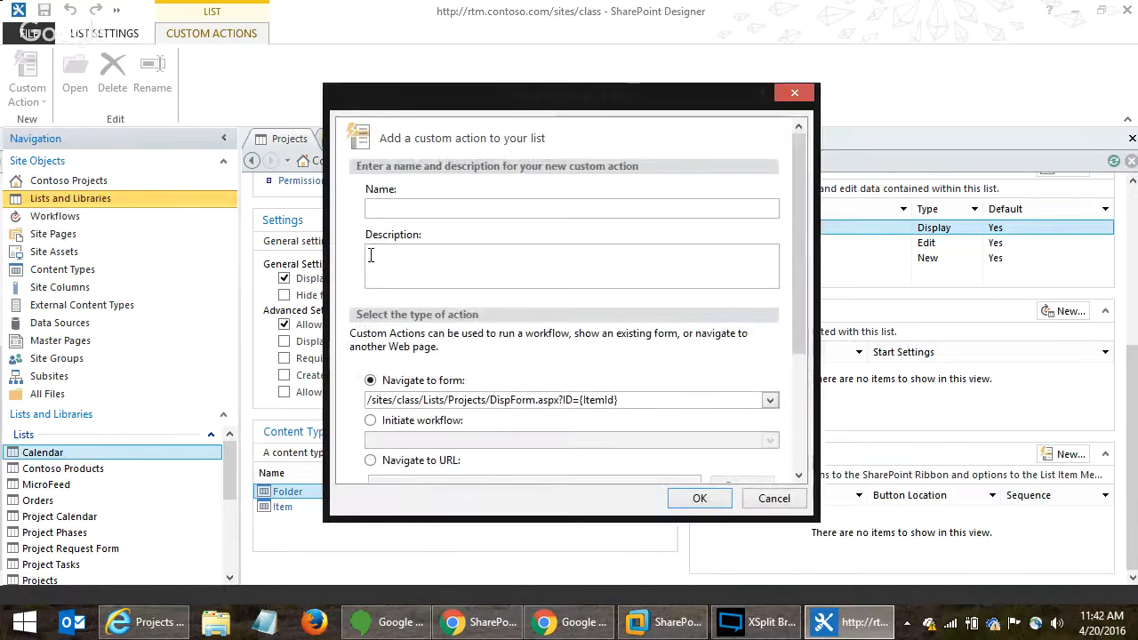
{"action": "left_click", "coordinate": [422, 214]}
{"action": "type", "text": "Project Dashboard"}
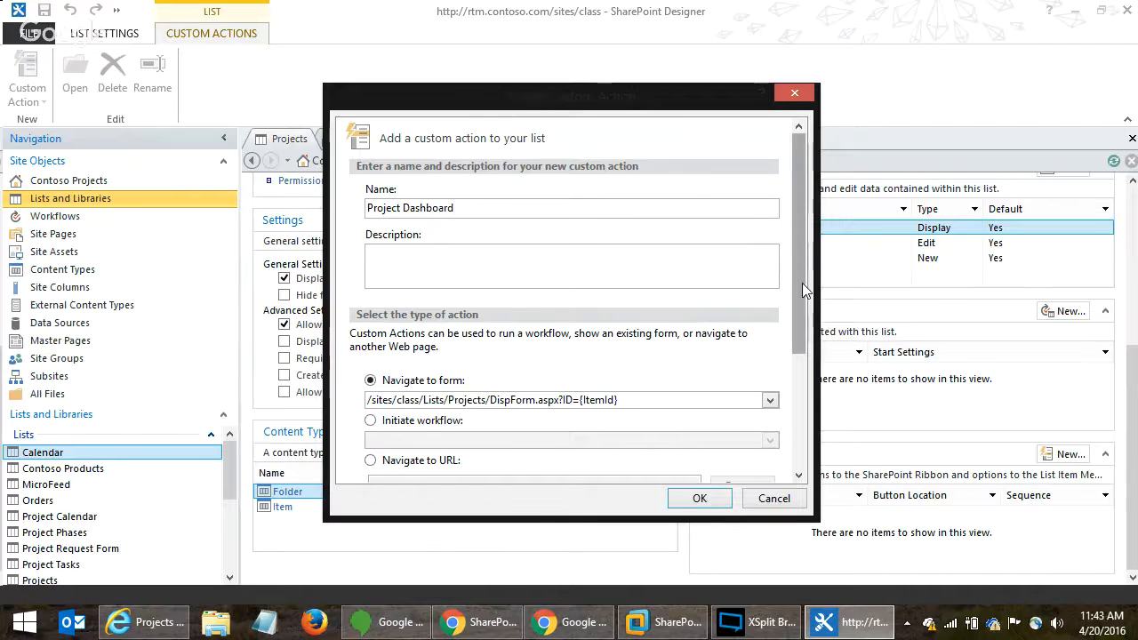
{"action": "left_click_drag", "start_coordinate": [801, 283], "coordinate": [777, 371]}
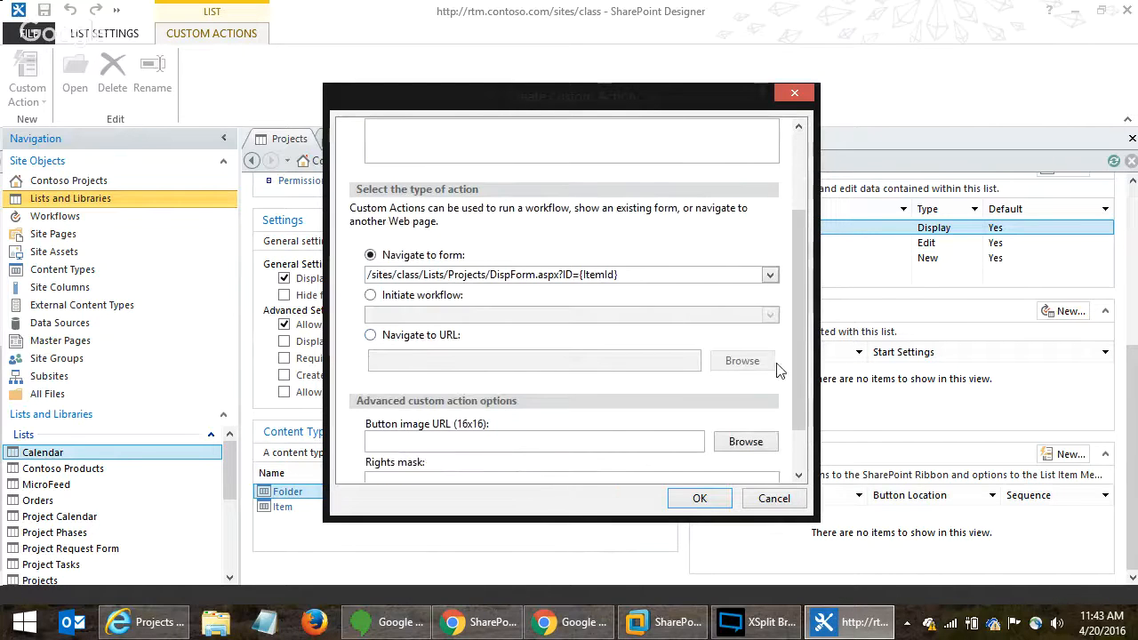
{"action": "left_click", "coordinate": [370, 338]}
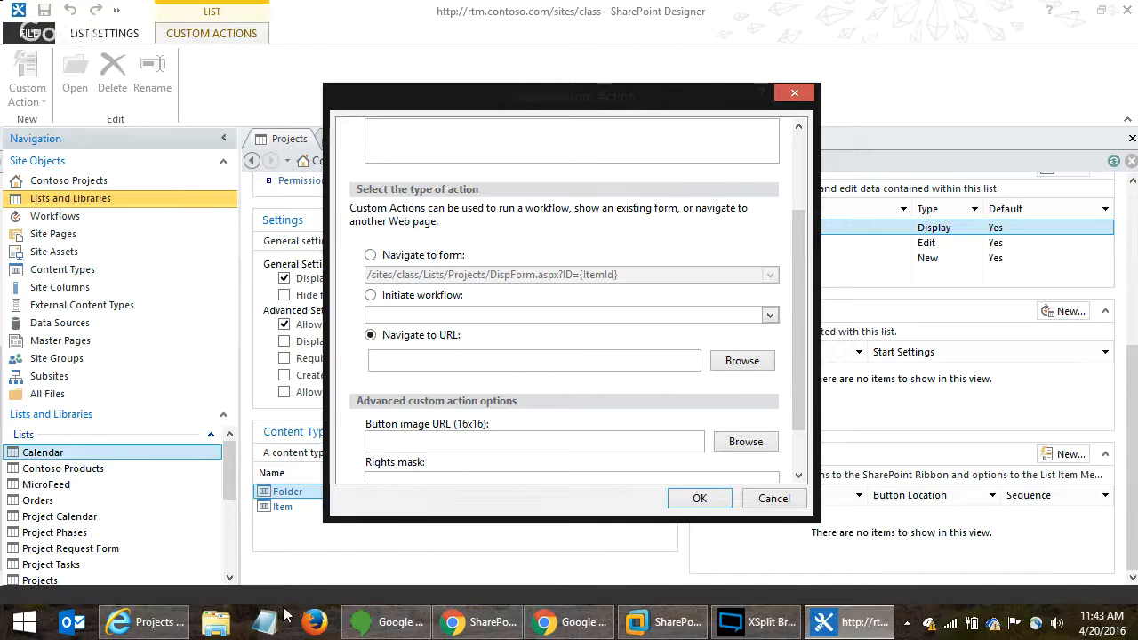
- Switch to the browser and copy the link address of the projectquery page in the Site Pages library
{"action": "left_click", "coordinate": [124, 622]}
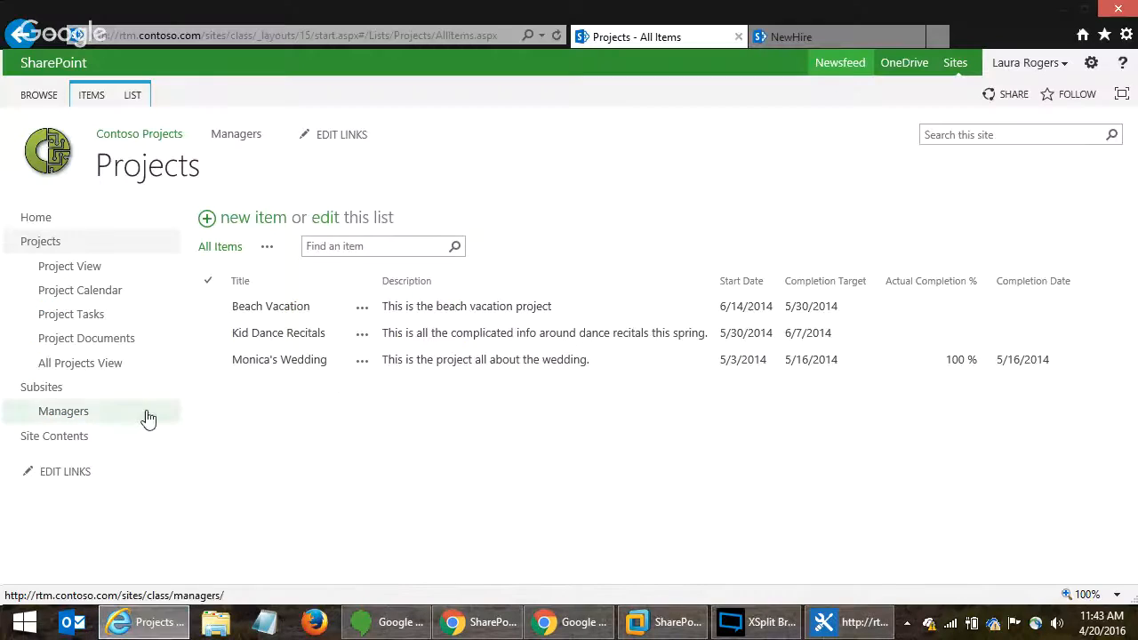
{"action": "left_click", "coordinate": [96, 437]}
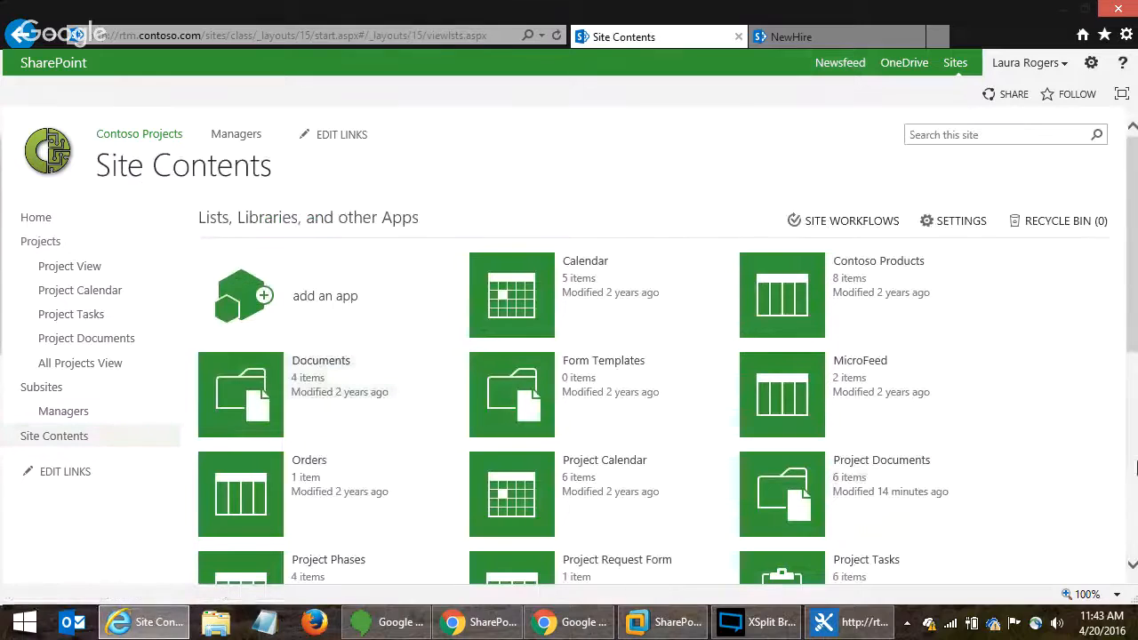
{"action": "scroll", "coordinate": [1132, 453], "scroll_direction": "down", "scroll_amount": 5}
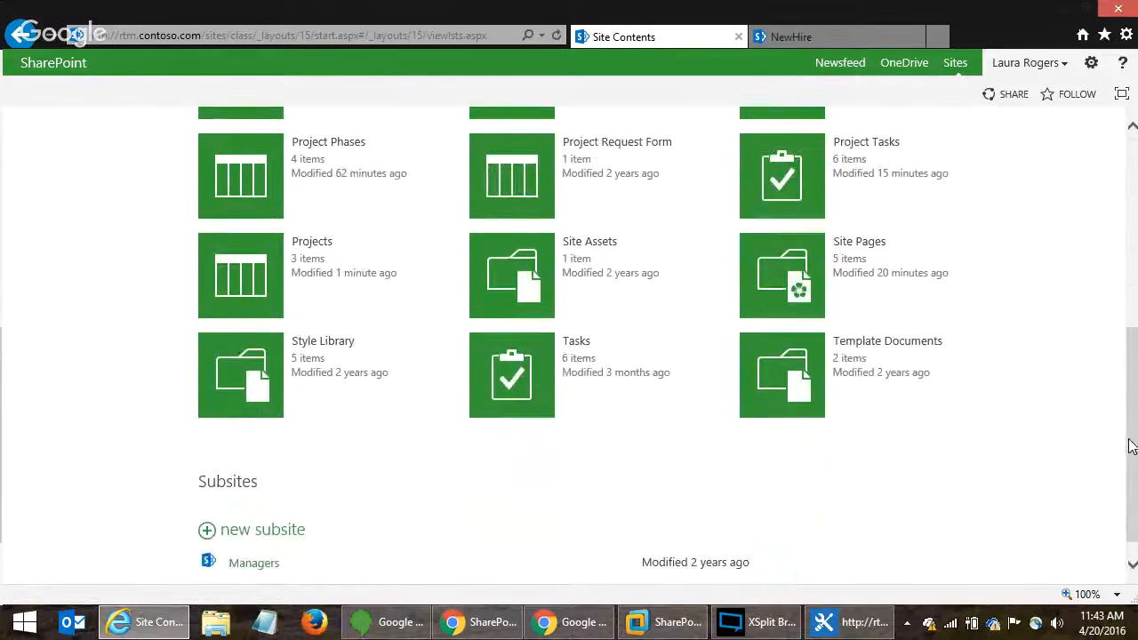
{"action": "left_click", "coordinate": [784, 268]}
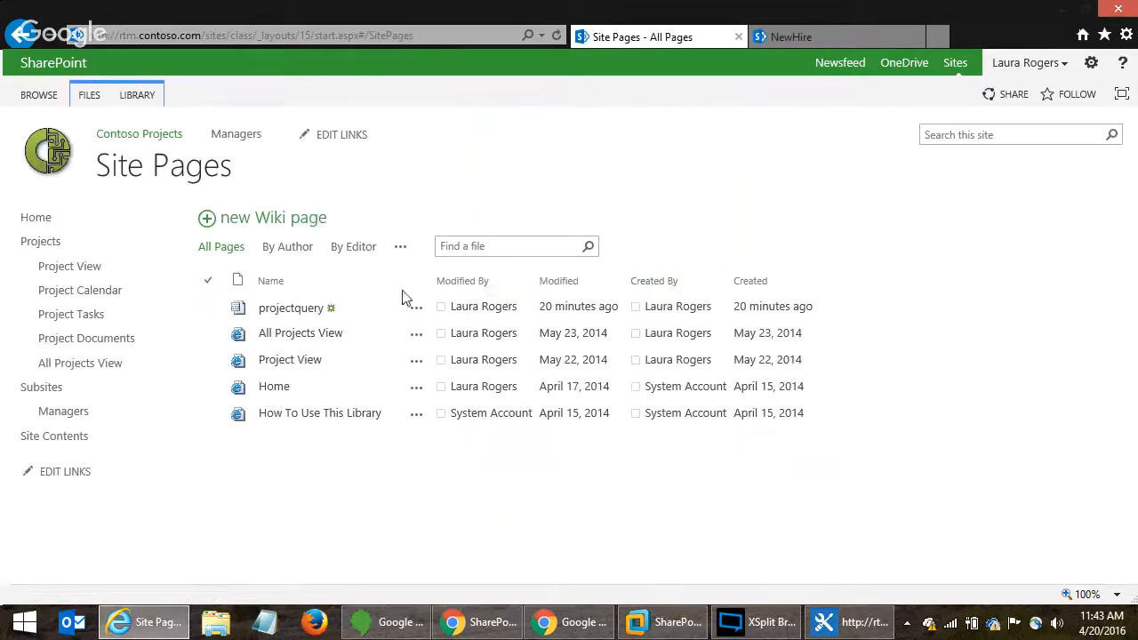
{"action": "right_click", "coordinate": [301, 313]}
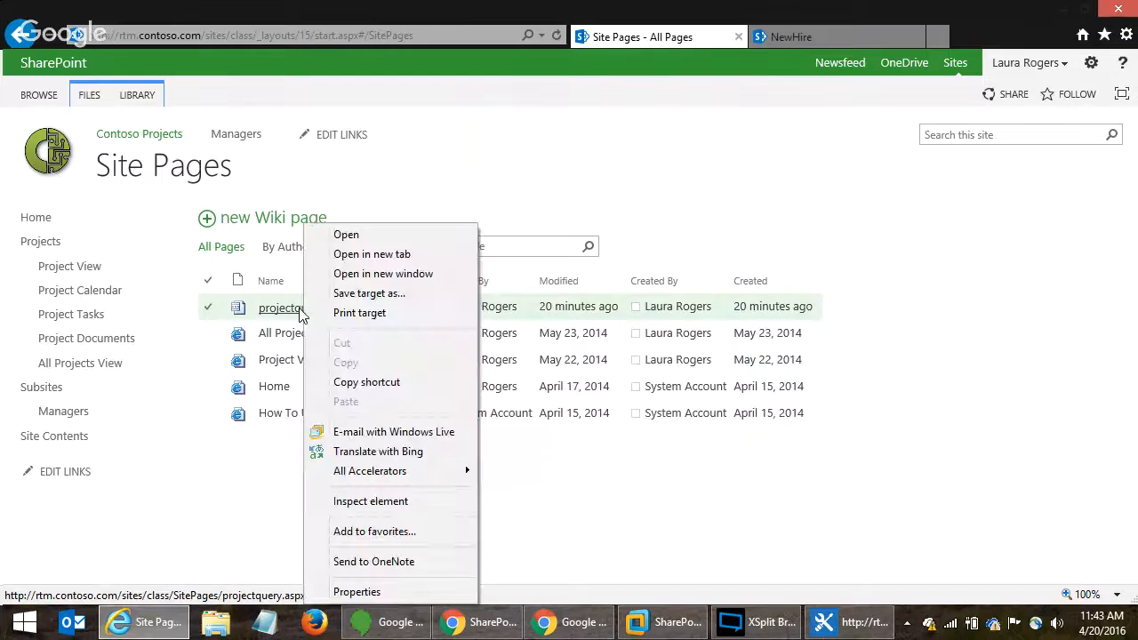
{"action": "left_click", "coordinate": [388, 382]}
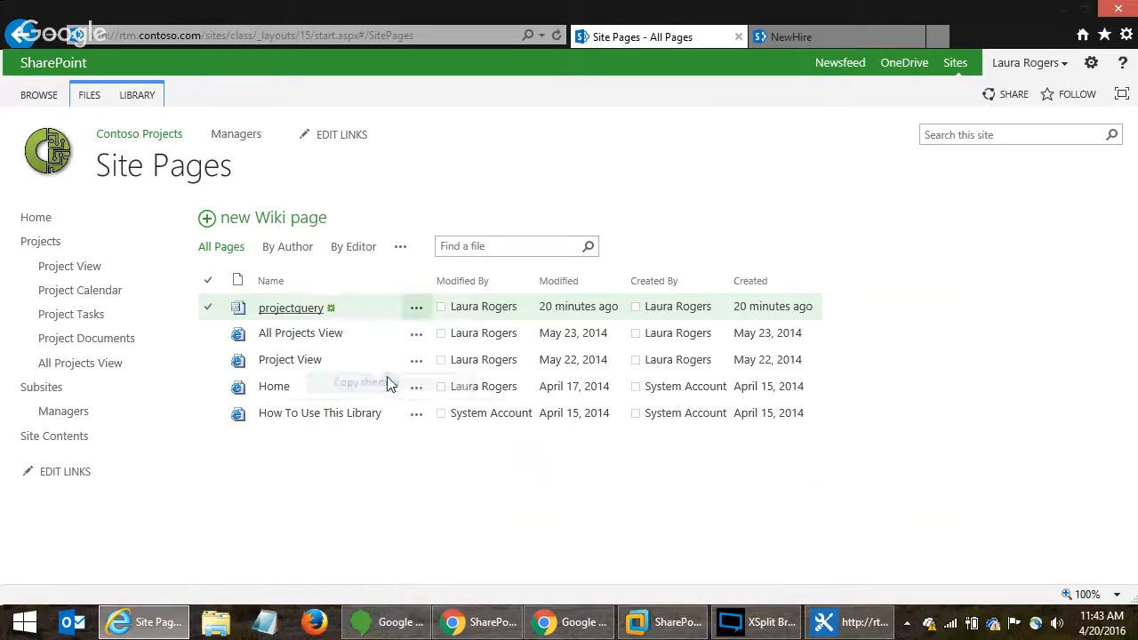
{"action": "left_click", "coordinate": [833, 623]}
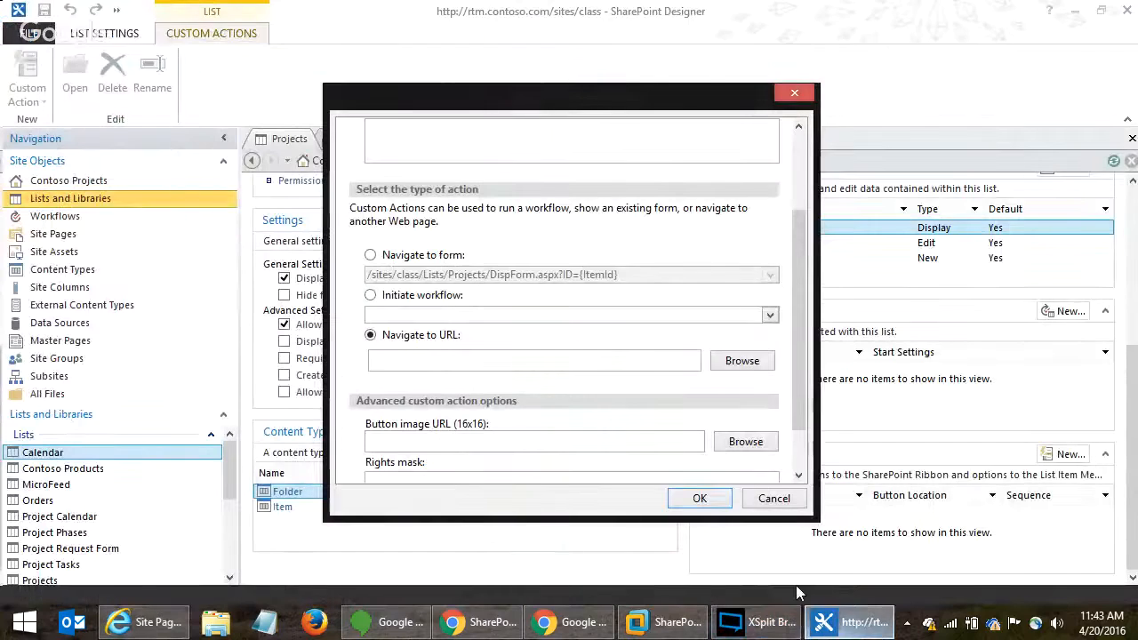
{"action": "left_click", "coordinate": [509, 360]}
{"action": "key", "text": "ctrl+v"}
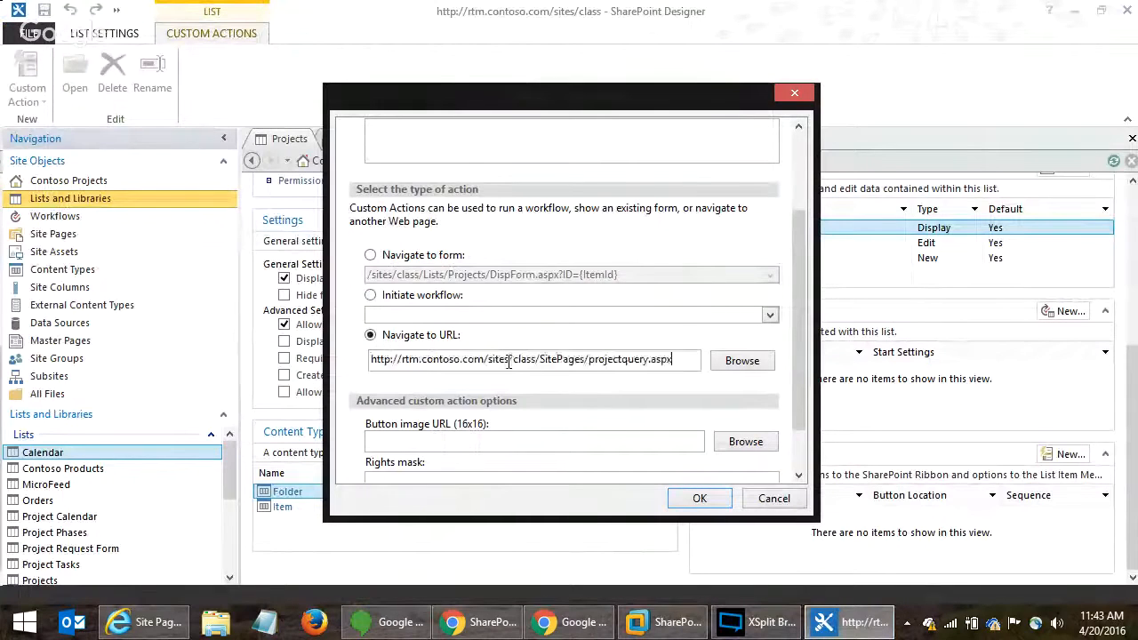
{"action": "type", "text": "?ID="}
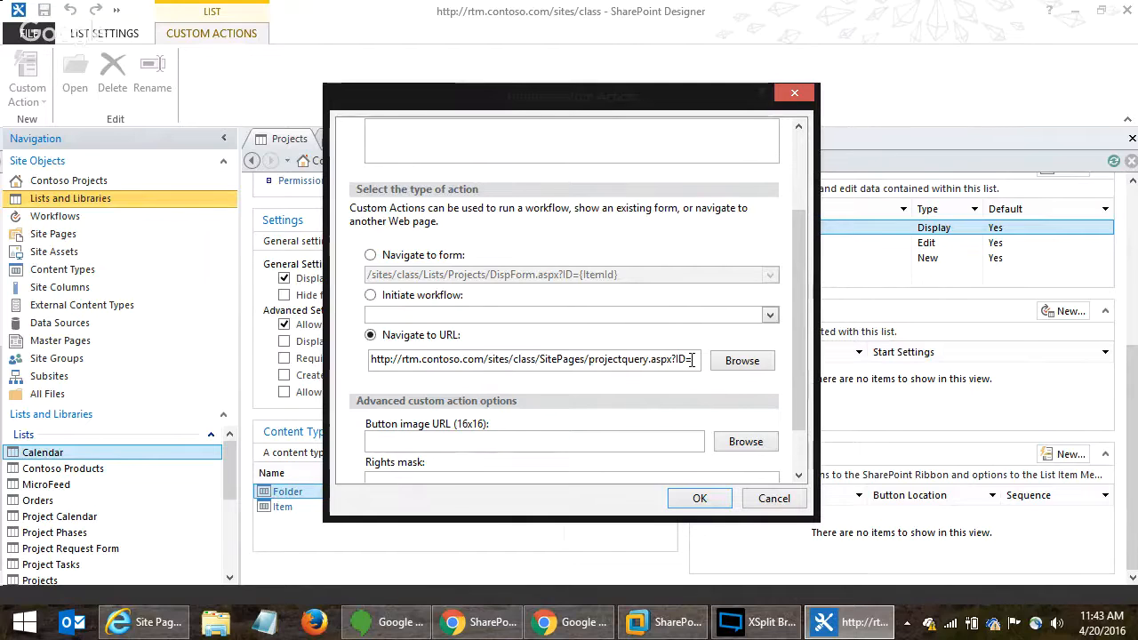
{"action": "type", "text": "{"}
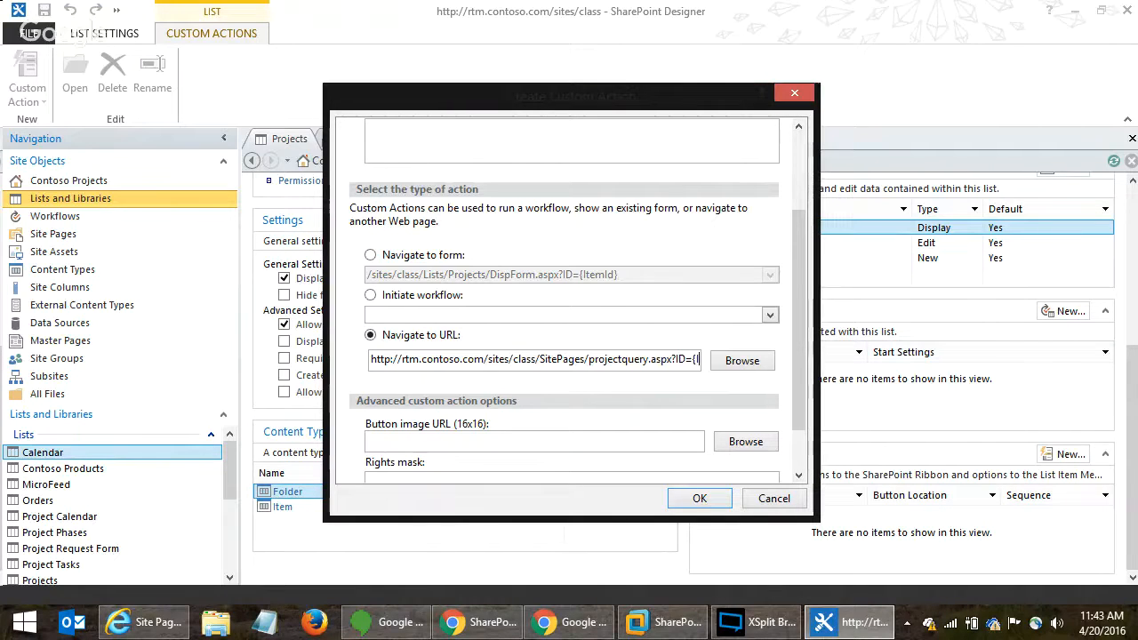
{"action": "type", "text": "Item"}
{"action": "type", "text": "Id"}
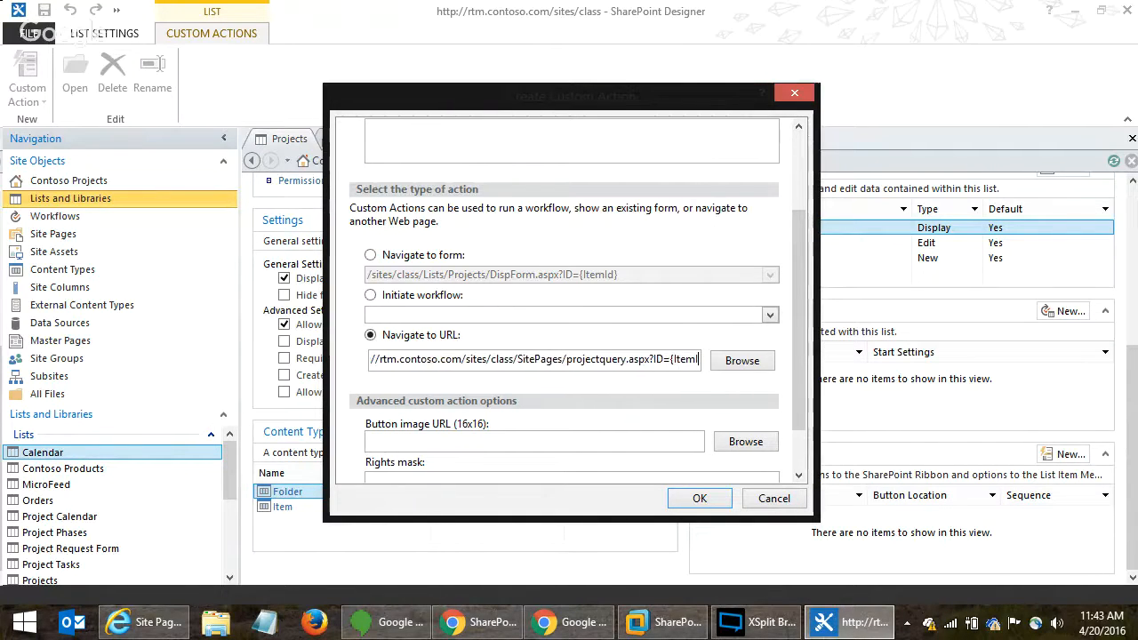
{"action": "type", "text": "}"}
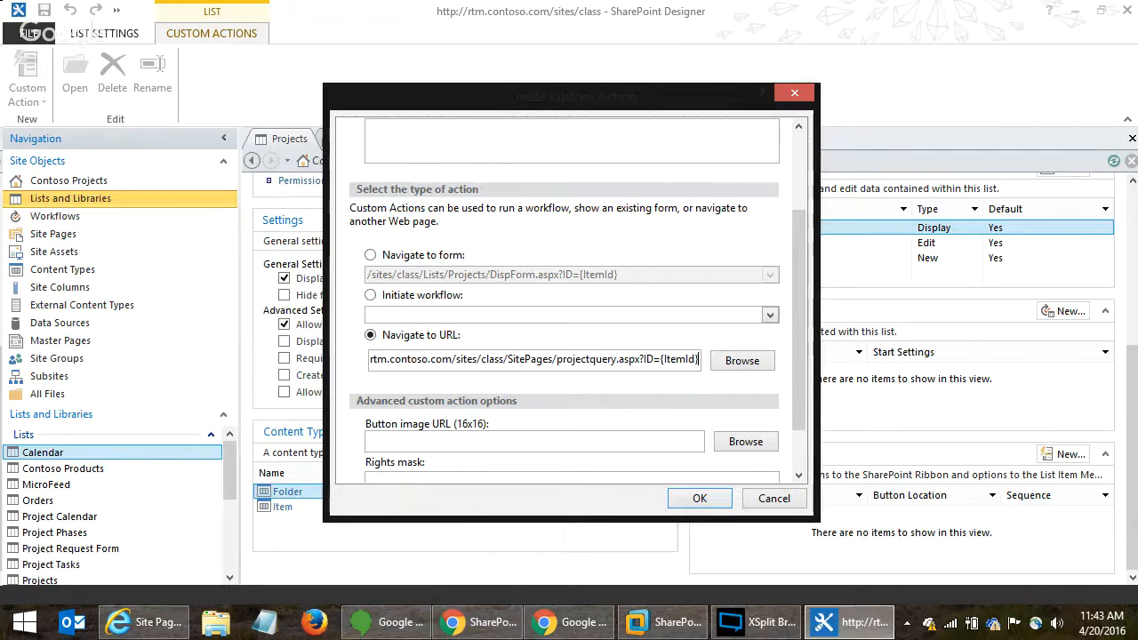
- Save the custom action, switch to the browser, and run Project Dashboard on the Kid Dance Recitals project to check the resulting URL
{"action": "left_click", "coordinate": [699, 499]}
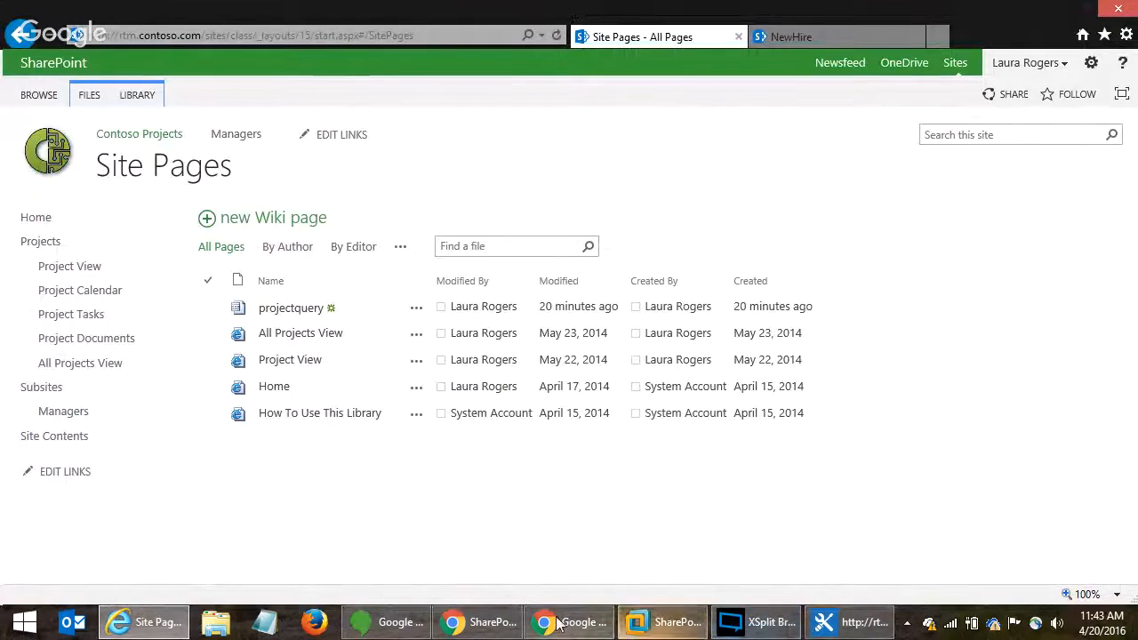
{"action": "left_click", "coordinate": [387, 622]}
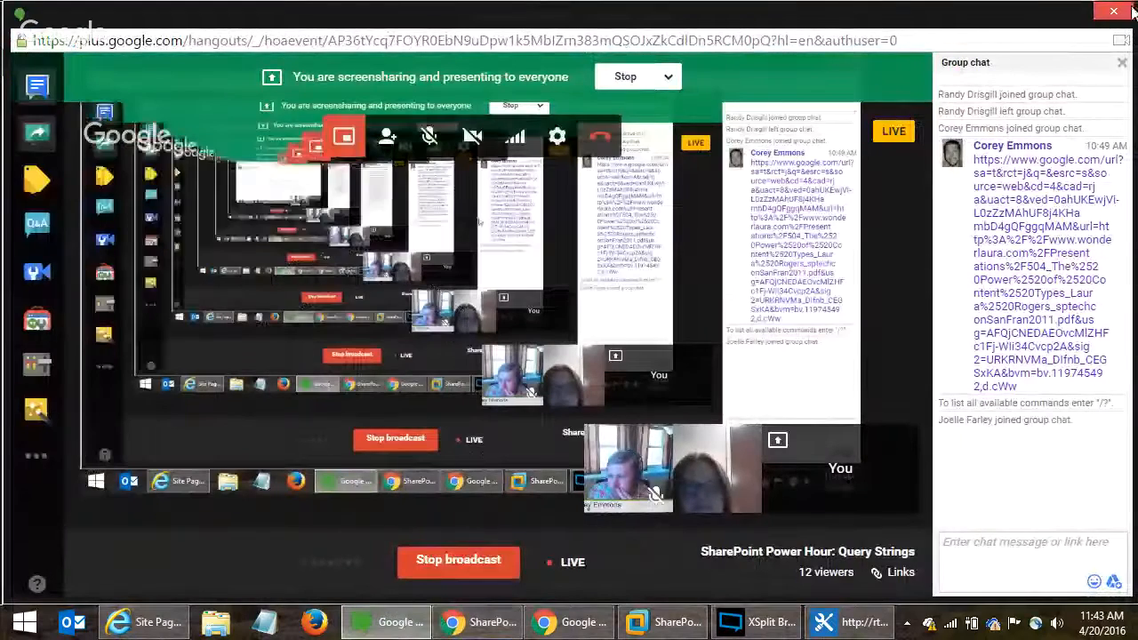
{"action": "left_click", "coordinate": [1056, 11]}
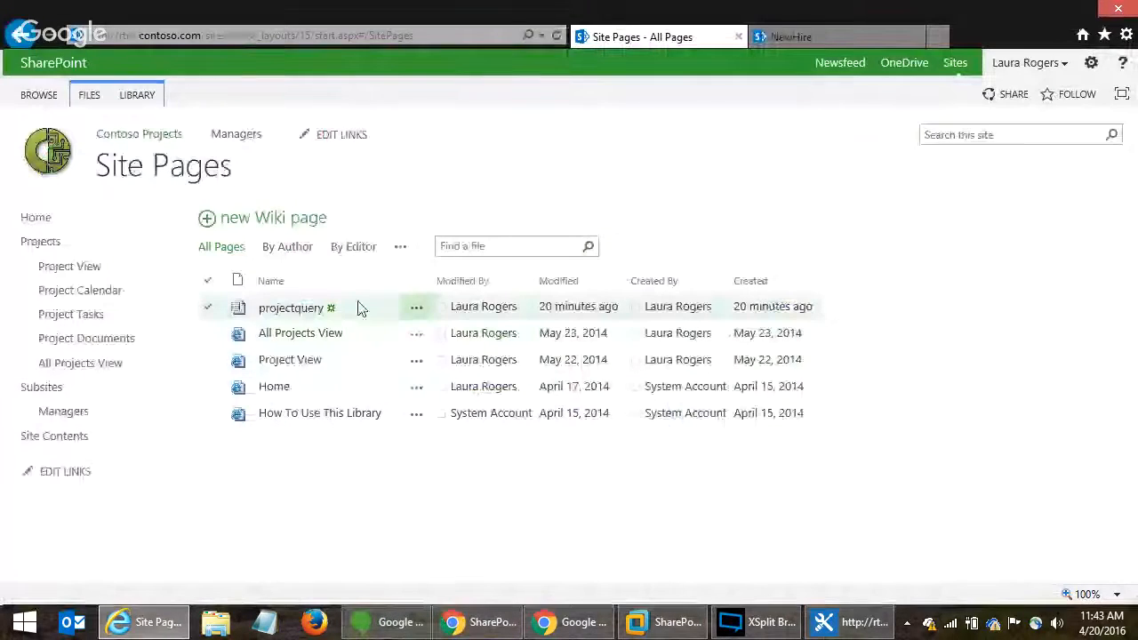
{"action": "left_click", "coordinate": [81, 254]}
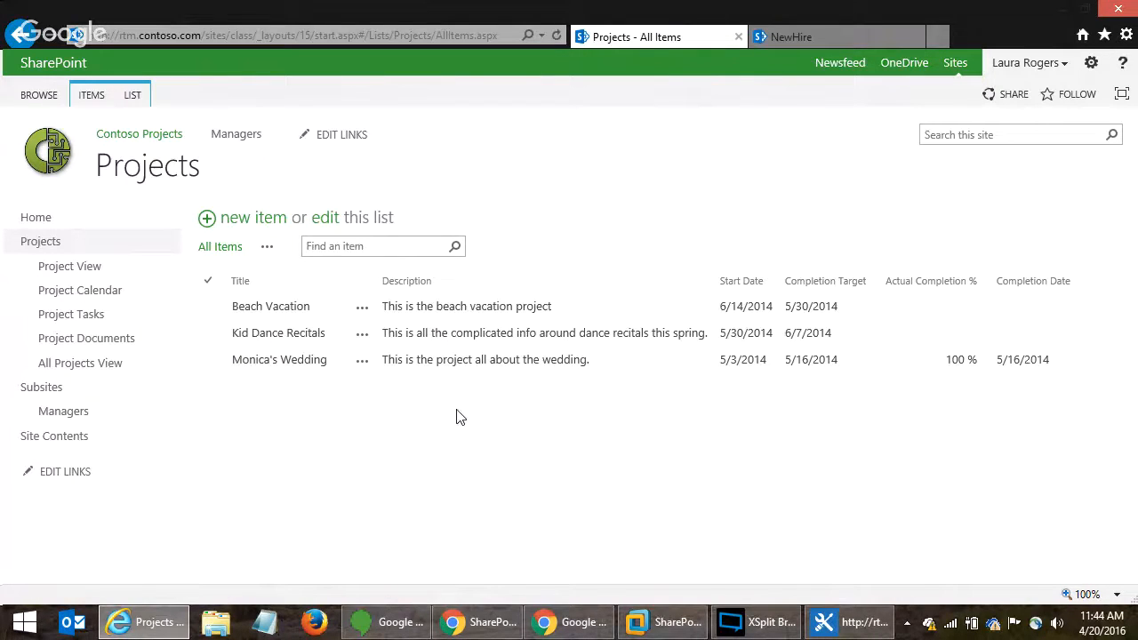
{"action": "left_click", "coordinate": [362, 333]}
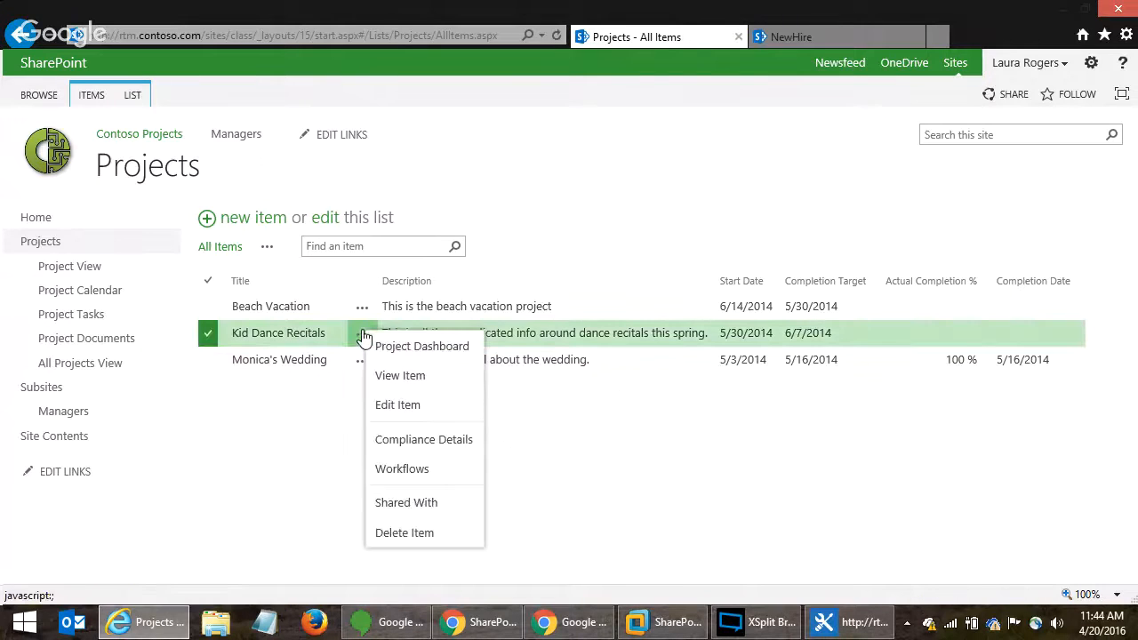
{"action": "left_click", "coordinate": [422, 347]}
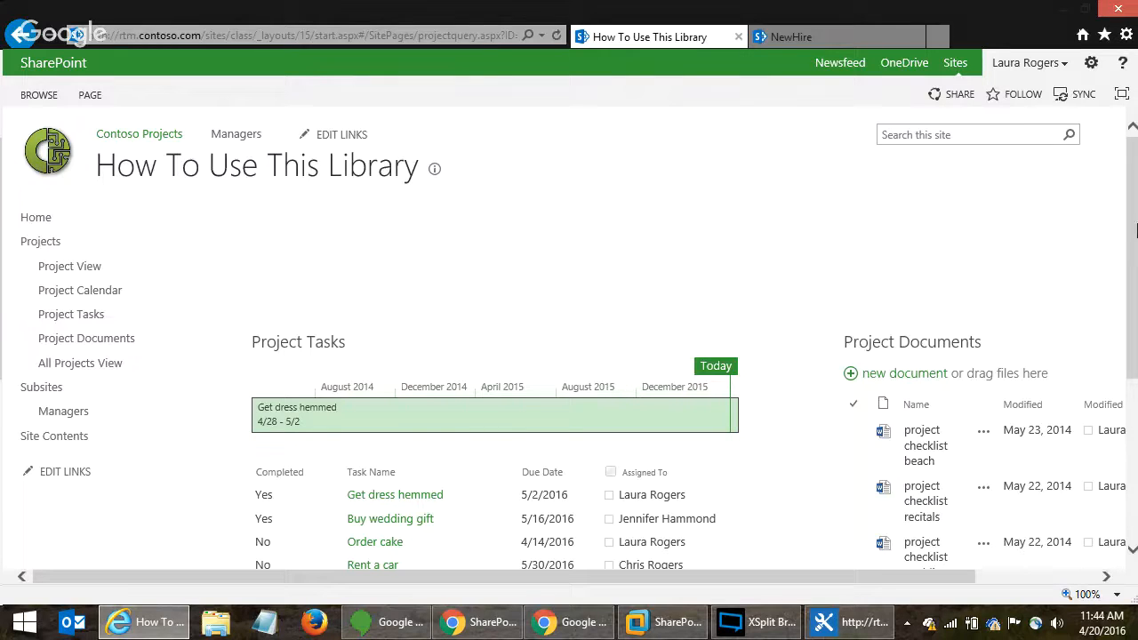
{"action": "left_click", "coordinate": [488, 37]}
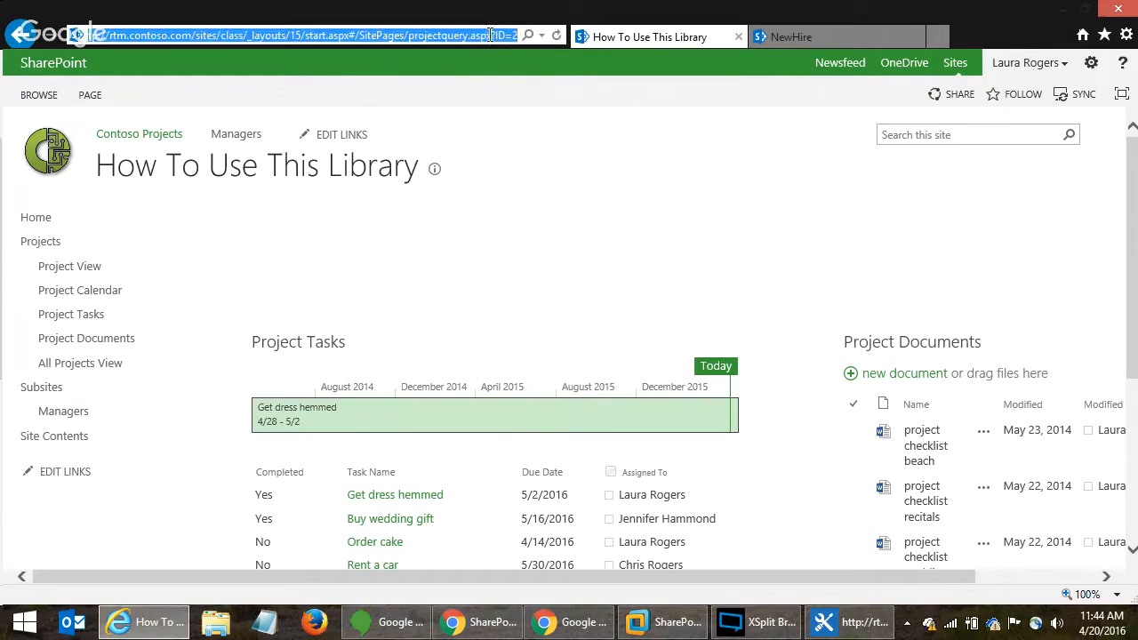
{"action": "mouse_move", "coordinate": [1132, 255]}
{"action": "left_mouse_down"}
{"action": "mouse_move", "coordinate": [1135, 382]}
{"action": "mouse_move", "coordinate": [1133, 239]}
{"action": "left_mouse_up"}
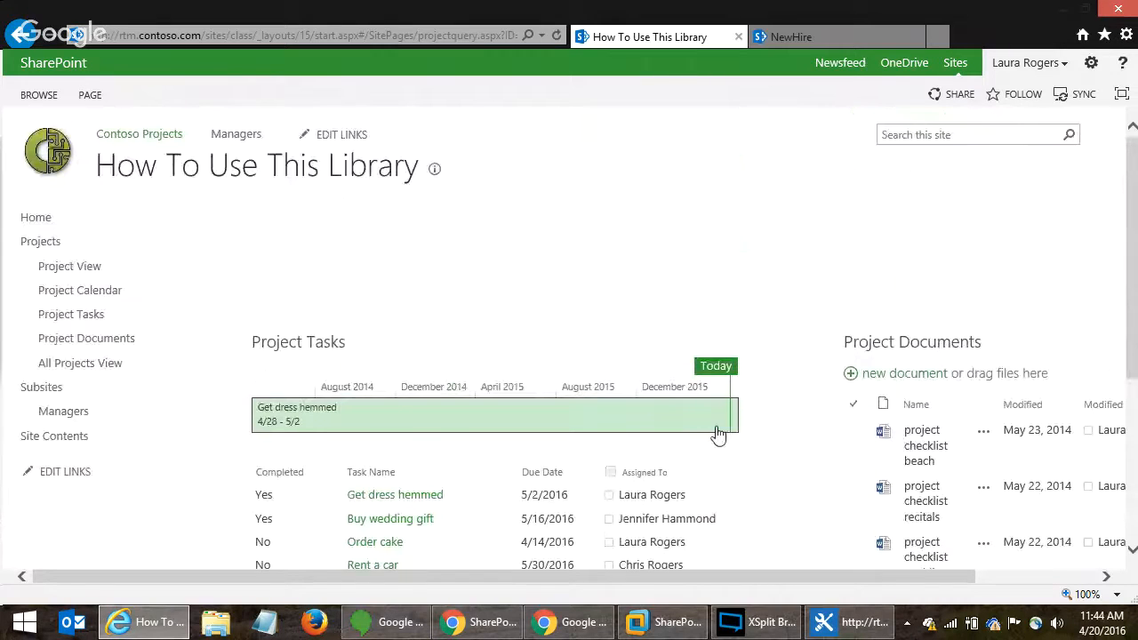
- Return to the Projects list and run Project Dashboard on Beach Vacation to examine its URL, tasks and documents
{"action": "left_click", "coordinate": [18, 34]}
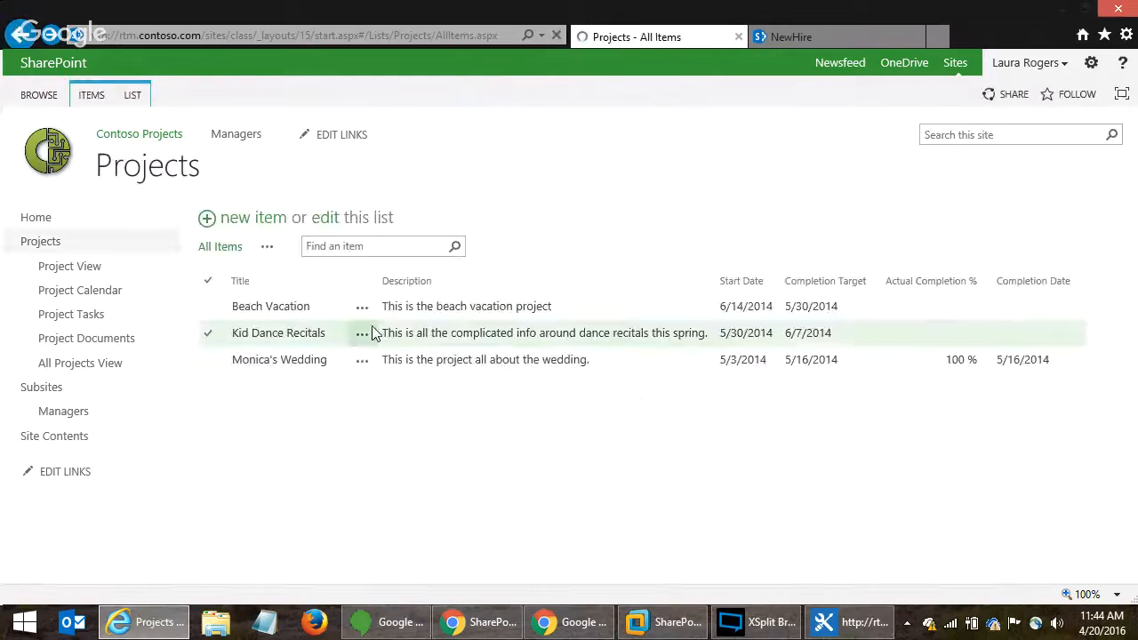
{"action": "left_click", "coordinate": [362, 305]}
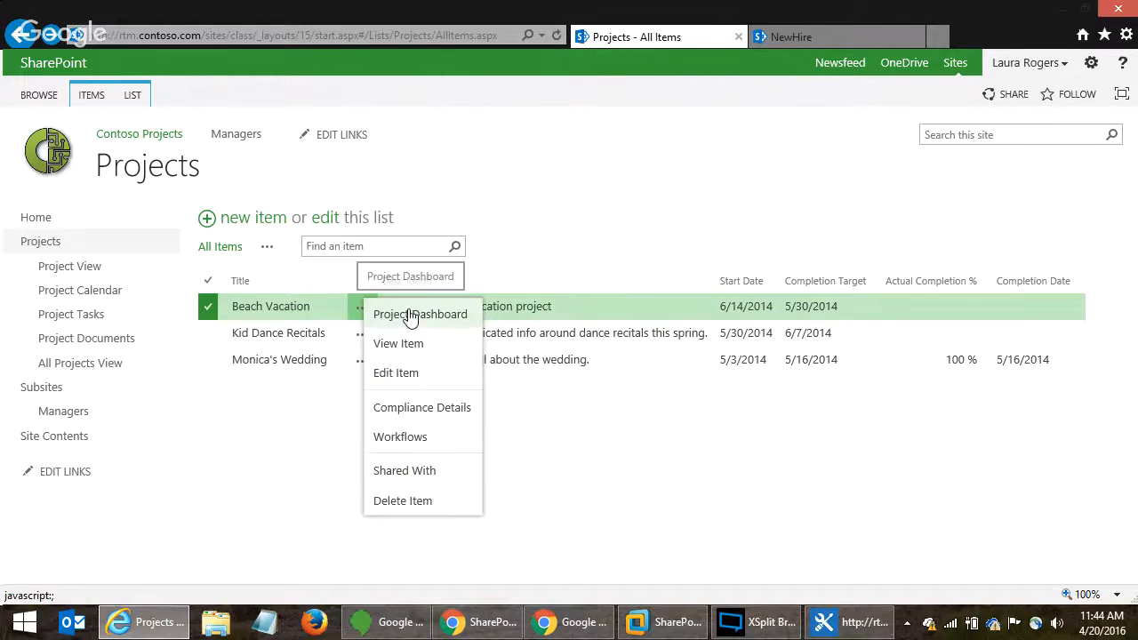
{"action": "left_click", "coordinate": [409, 313]}
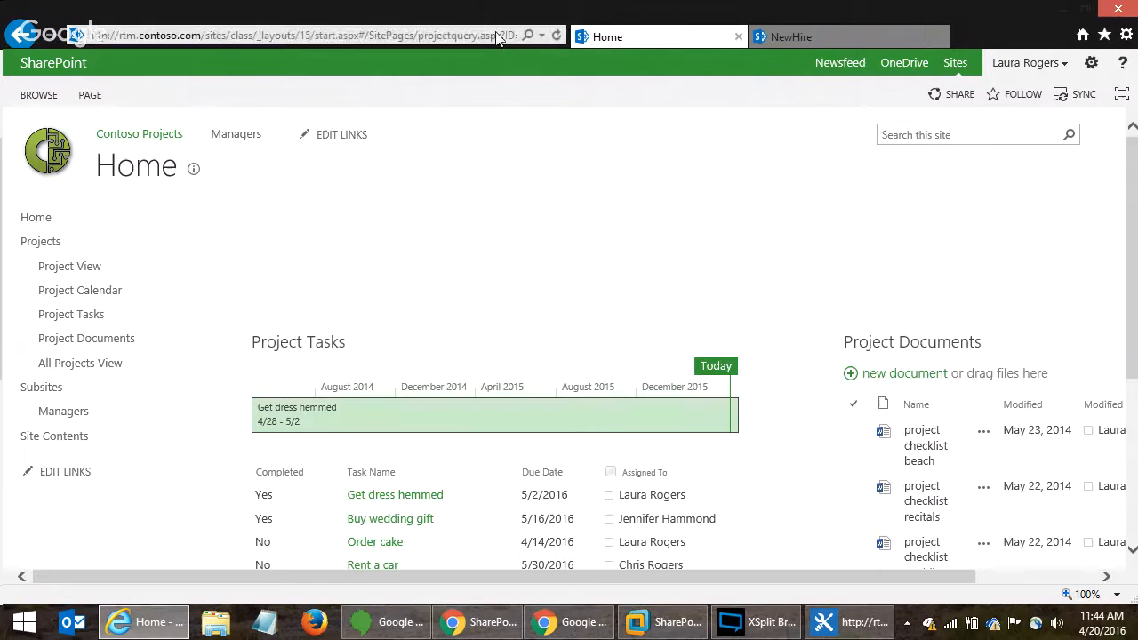
{"action": "left_click", "coordinate": [507, 36]}
{"action": "left_click_drag", "start_coordinate": [1135, 265], "coordinate": [1136, 398]}
{"action": "left_click", "coordinate": [1030, 575]}
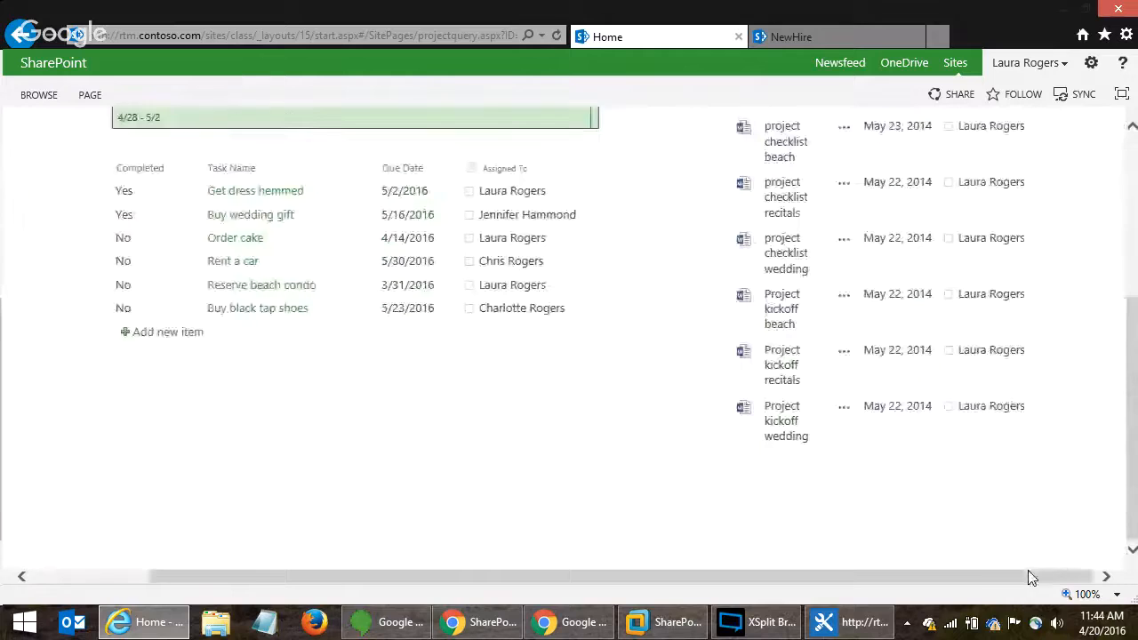
{"action": "scroll", "coordinate": [1122, 199], "scroll_direction": "up", "scroll_amount": 3}
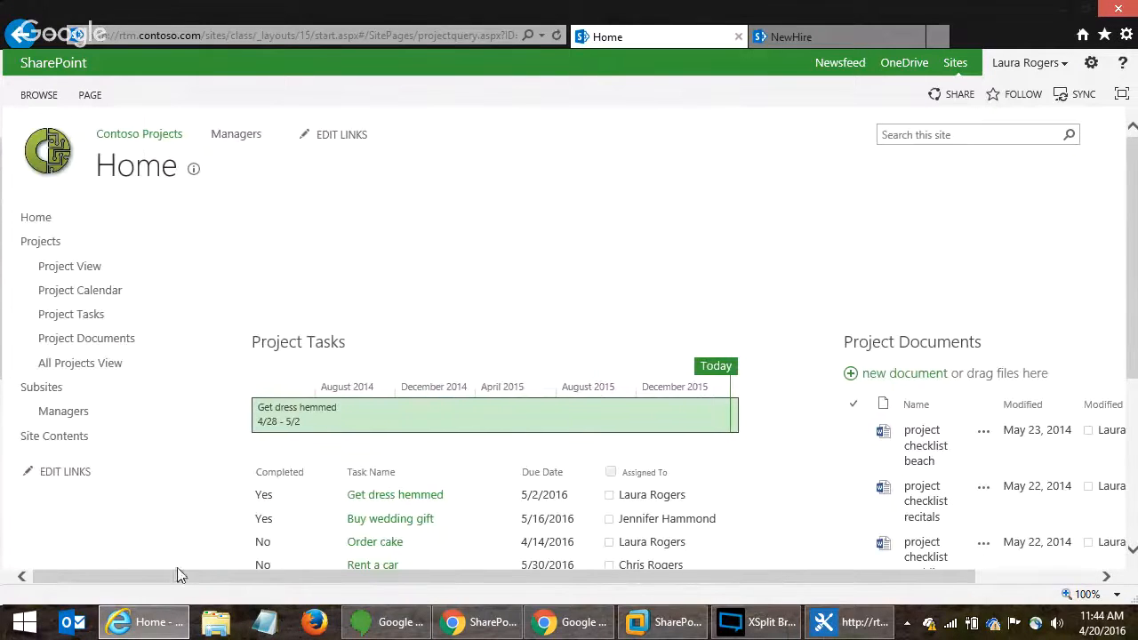
{"action": "left_click", "coordinate": [100, 576]}
- Put the dashboard page in edit mode to inspect the Project Documents web part's filter connections, and stop editing
{"action": "left_click", "coordinate": [91, 95]}
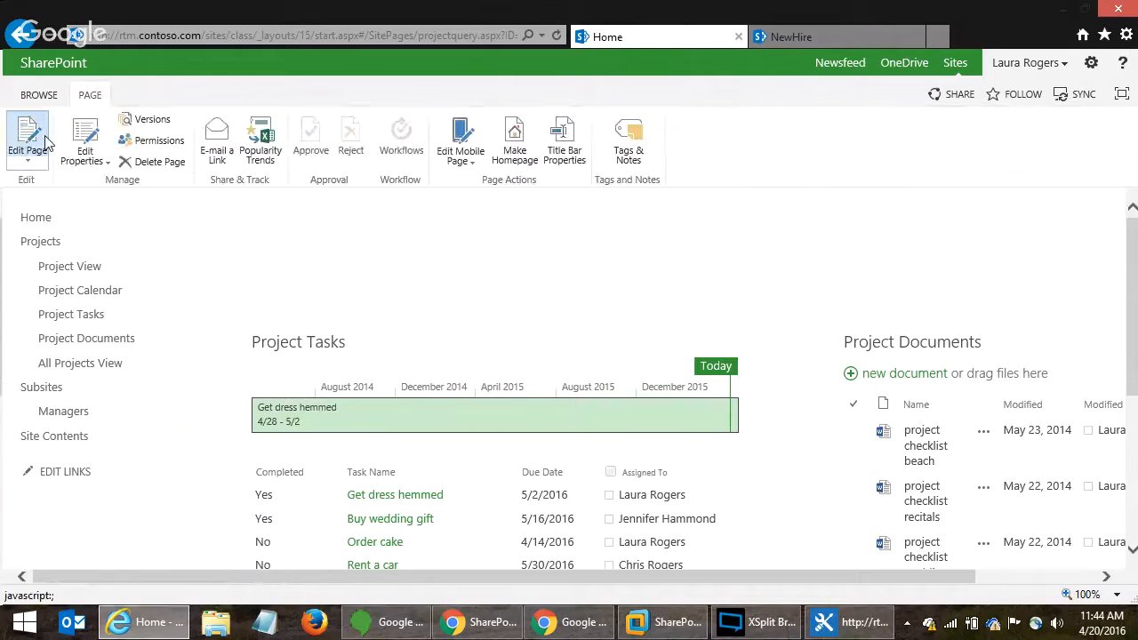
{"action": "left_click", "coordinate": [29, 137]}
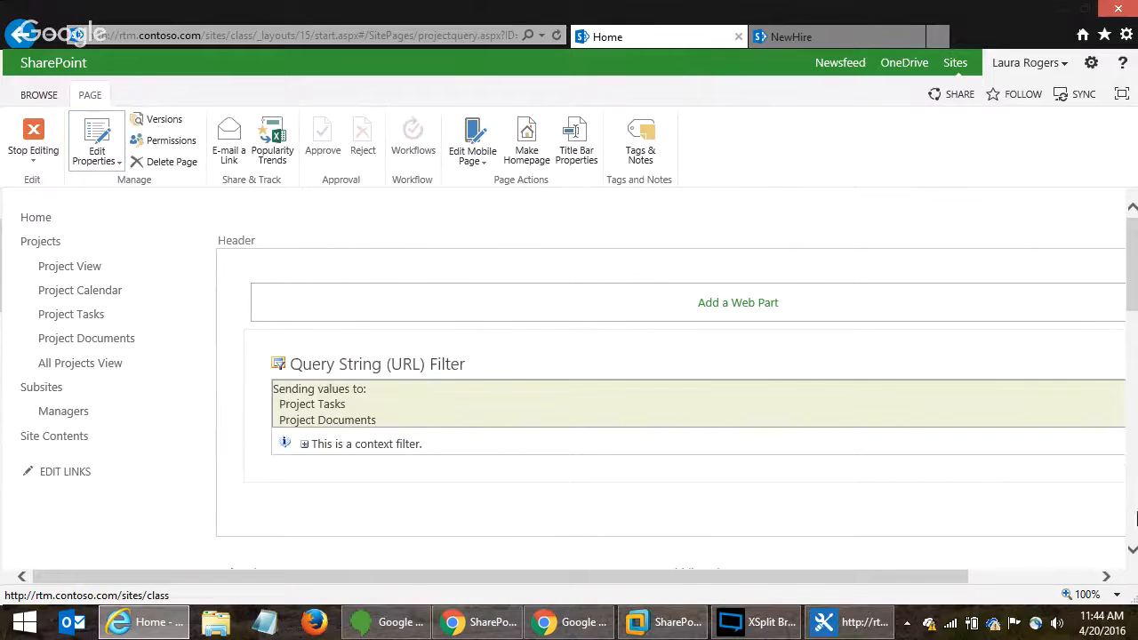
{"action": "scroll", "coordinate": [1130, 504], "scroll_direction": "down", "scroll_amount": 3}
{"action": "left_click_drag", "start_coordinate": [922, 577], "coordinate": [1055, 594]}
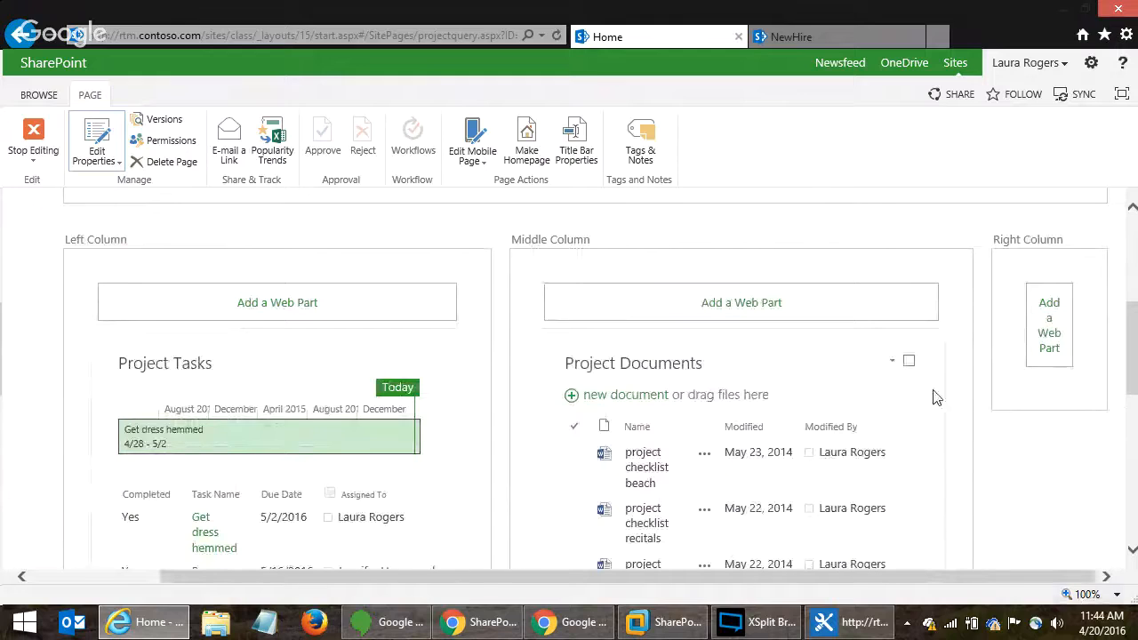
{"action": "left_click", "coordinate": [892, 362]}
{"action": "mouse_move", "coordinate": [857, 506]}
{"action": "mouse_move", "coordinate": [982, 509]}
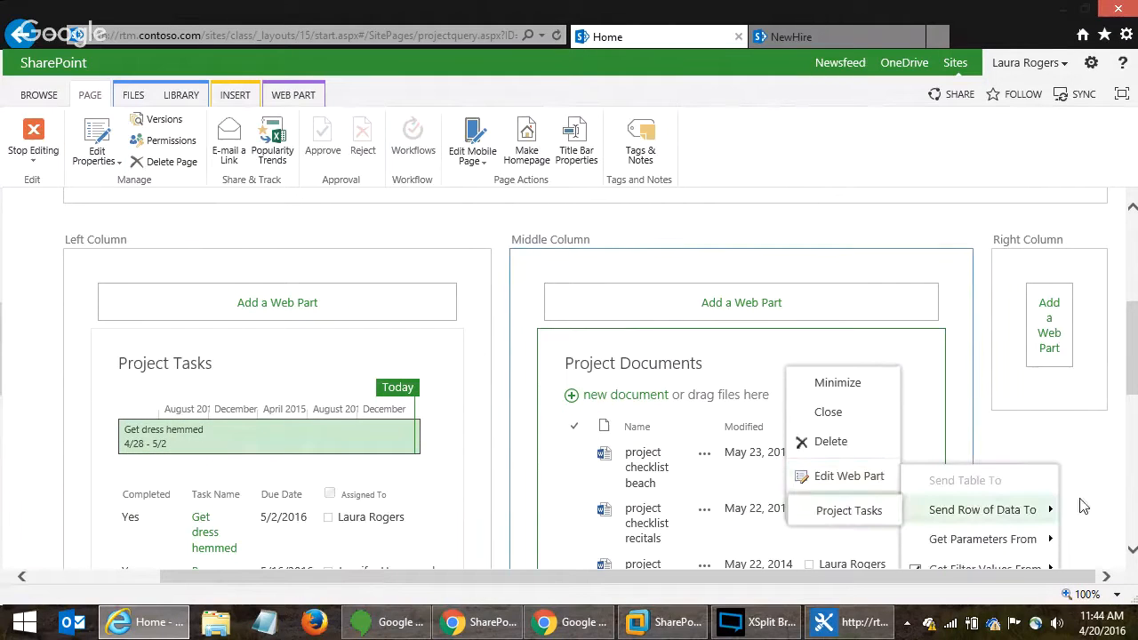
{"action": "scroll", "coordinate": [1133, 372], "scroll_direction": "down", "scroll_amount": 3}
{"action": "mouse_move", "coordinate": [944, 336]}
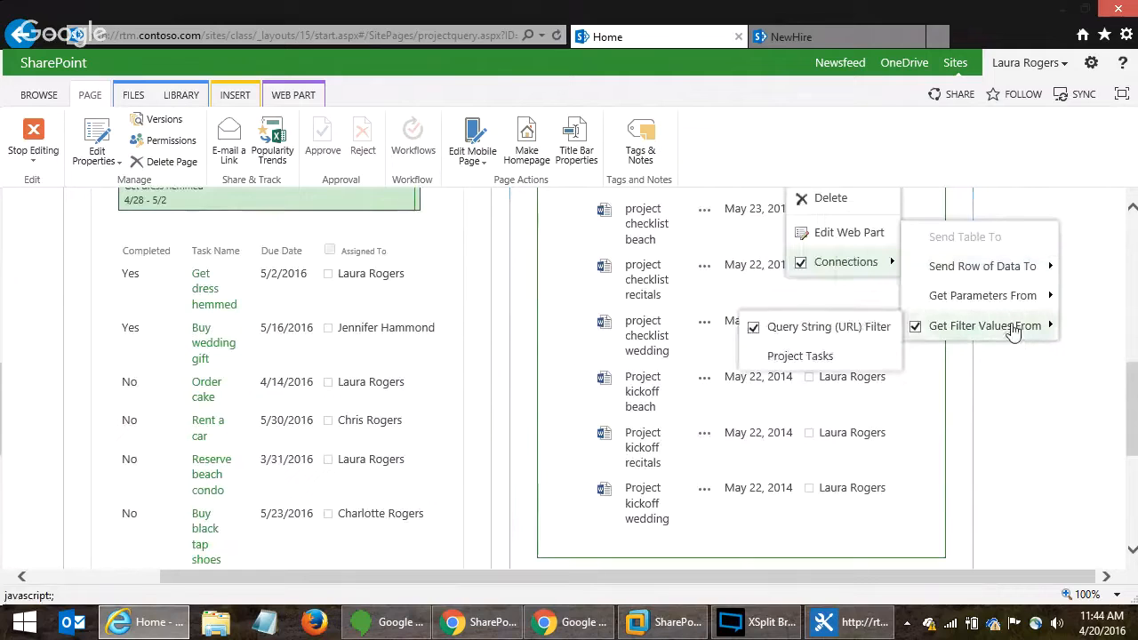
{"action": "left_click", "coordinate": [1131, 274]}
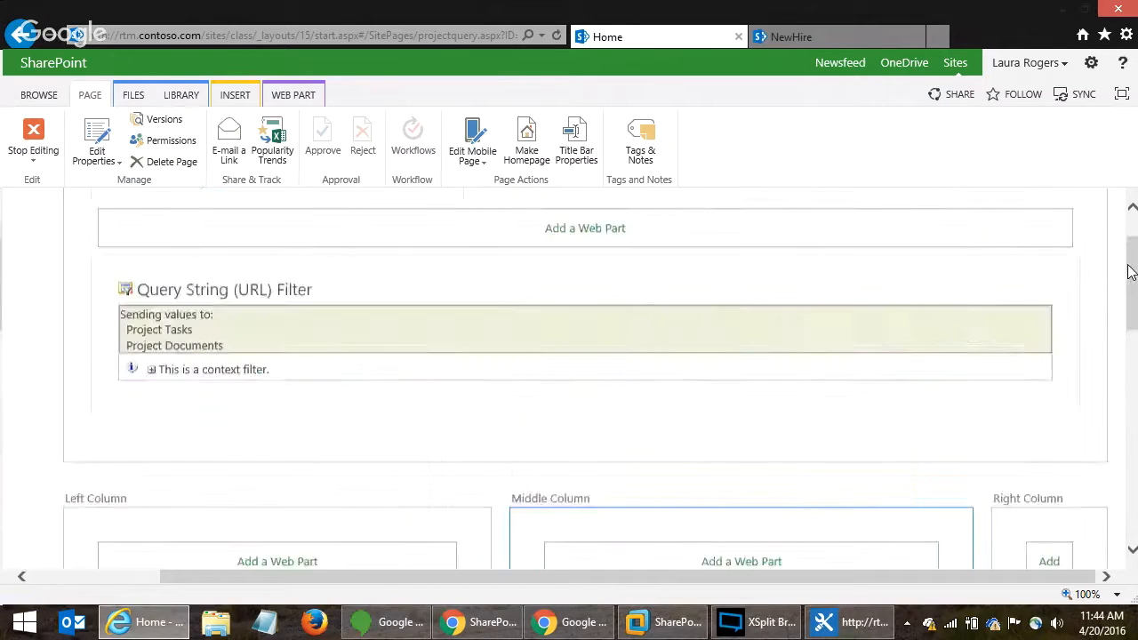
{"action": "left_click", "coordinate": [27, 143]}
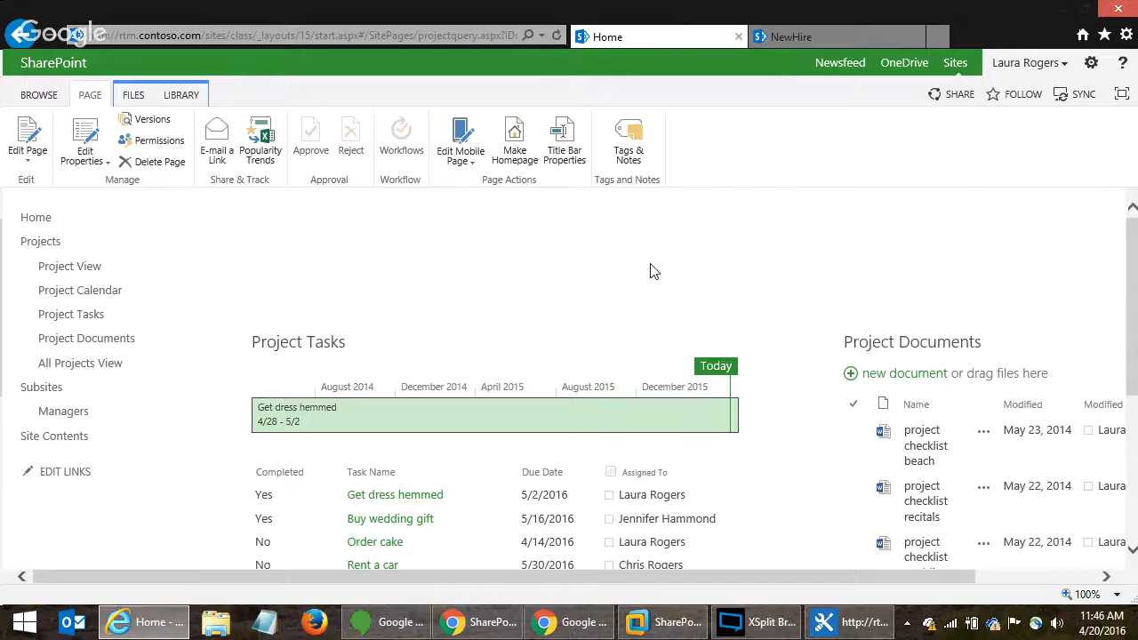
- Switch to SharePoint Designer and open the settings page of the Project Phases list
{"action": "mouse_move", "coordinate": [869, 634]}
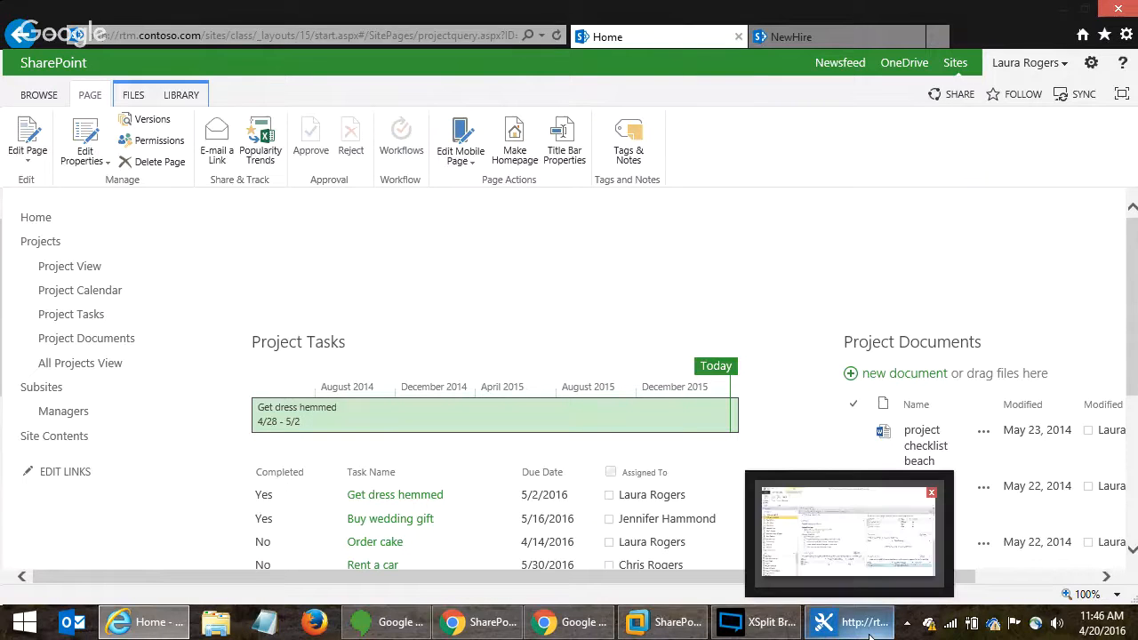
{"action": "left_click", "coordinate": [869, 633]}
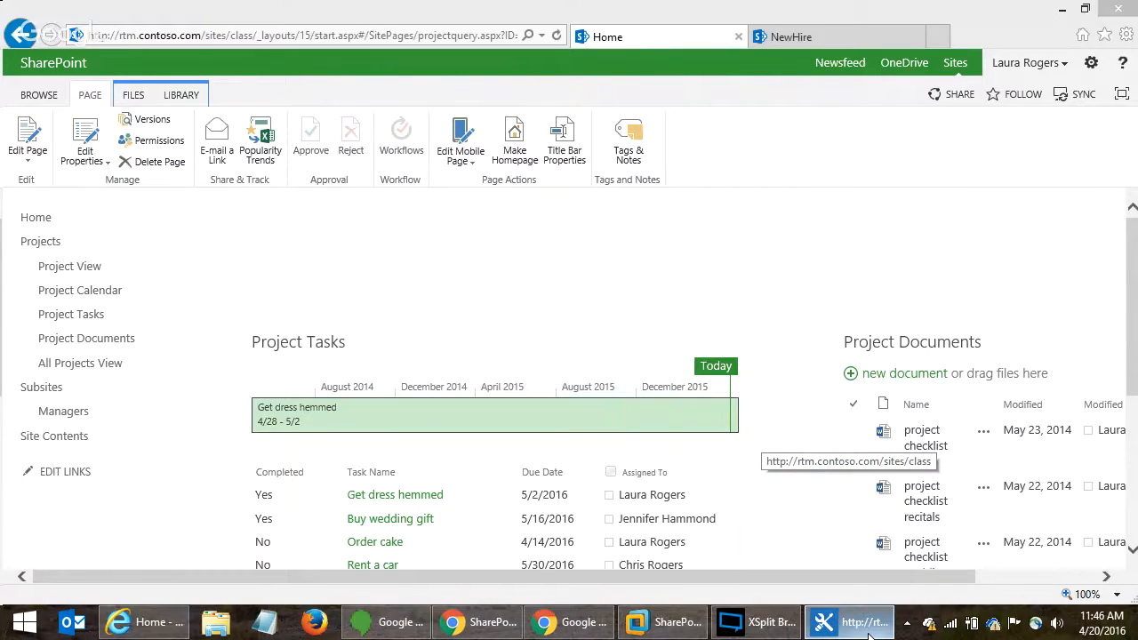
{"action": "left_click", "coordinate": [98, 199]}
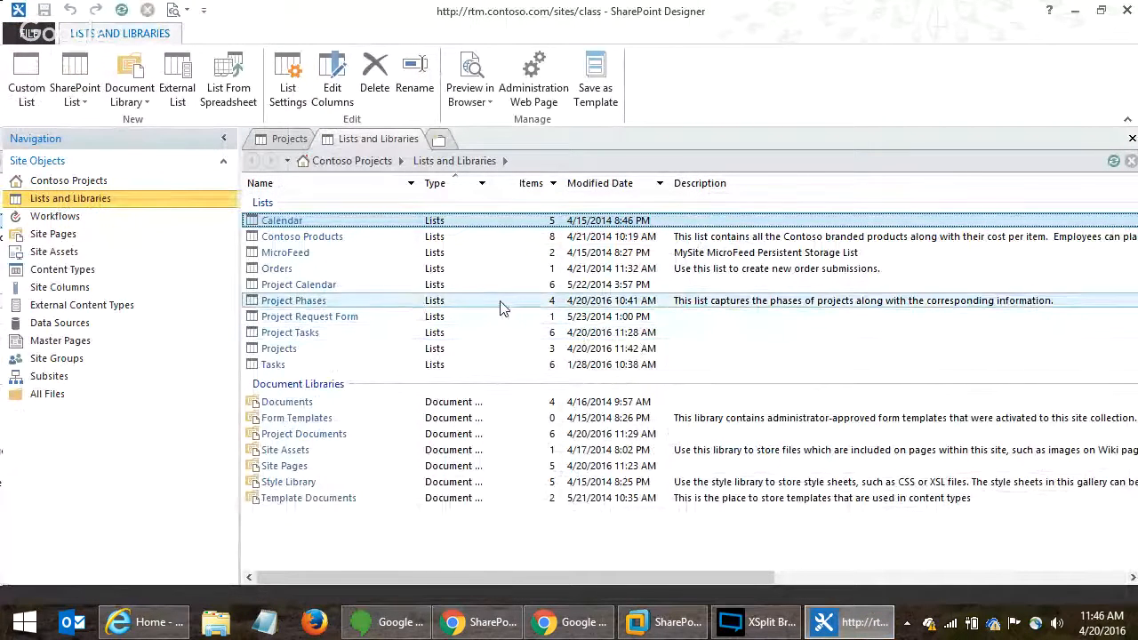
{"action": "left_click", "coordinate": [502, 302]}
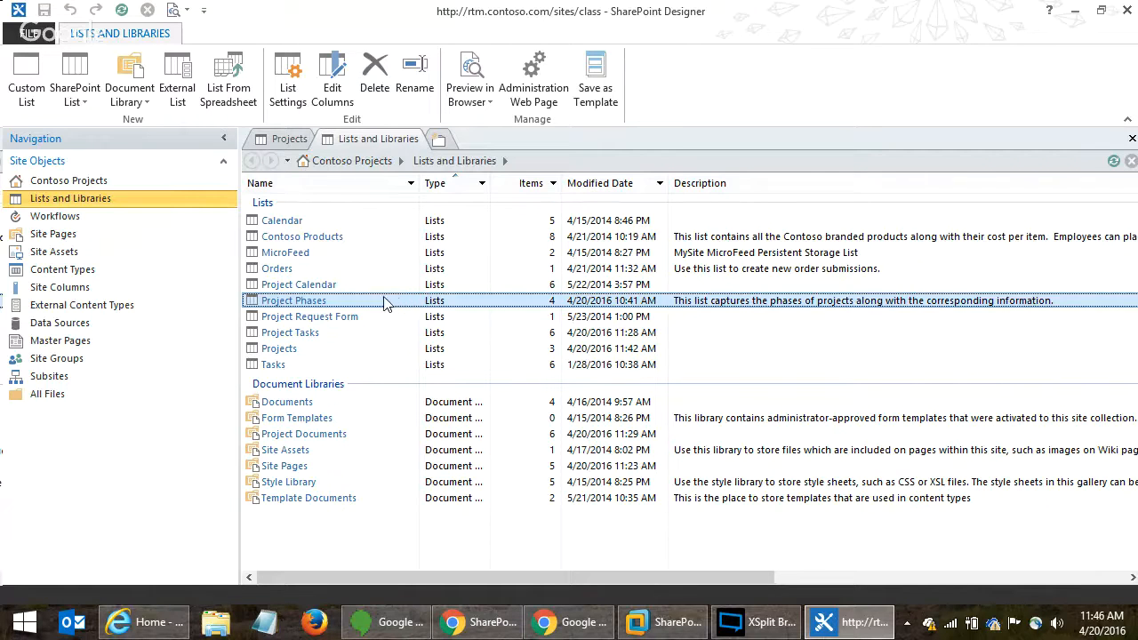
{"action": "left_click", "coordinate": [319, 302]}
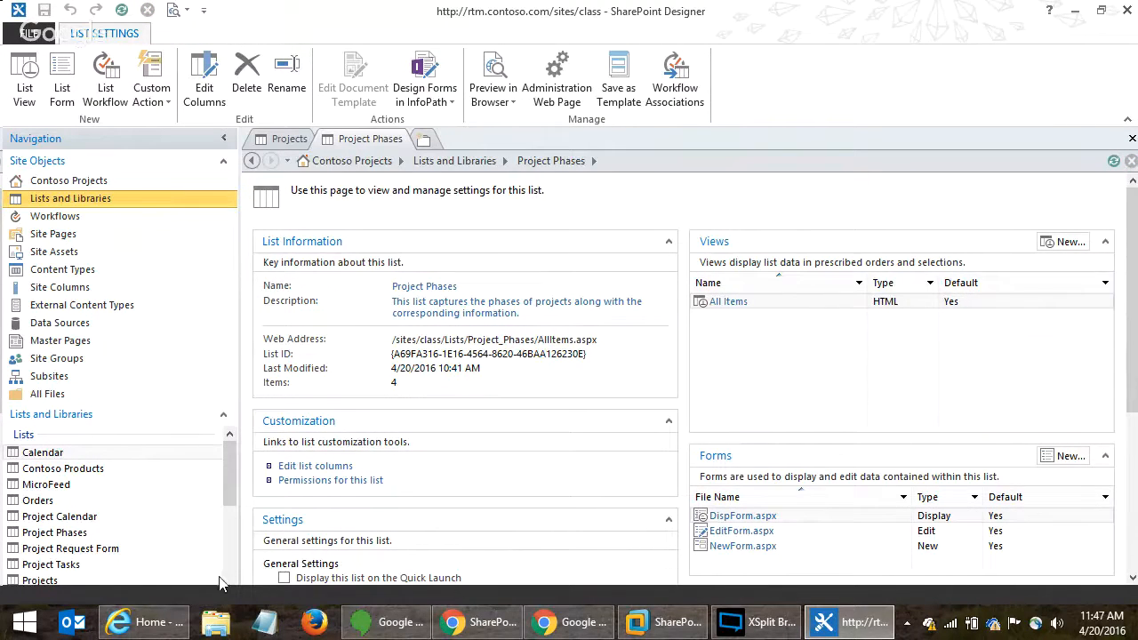
- Switch to the browser and open the Project Phases list from Site Contents
{"action": "left_click", "coordinate": [156, 629]}
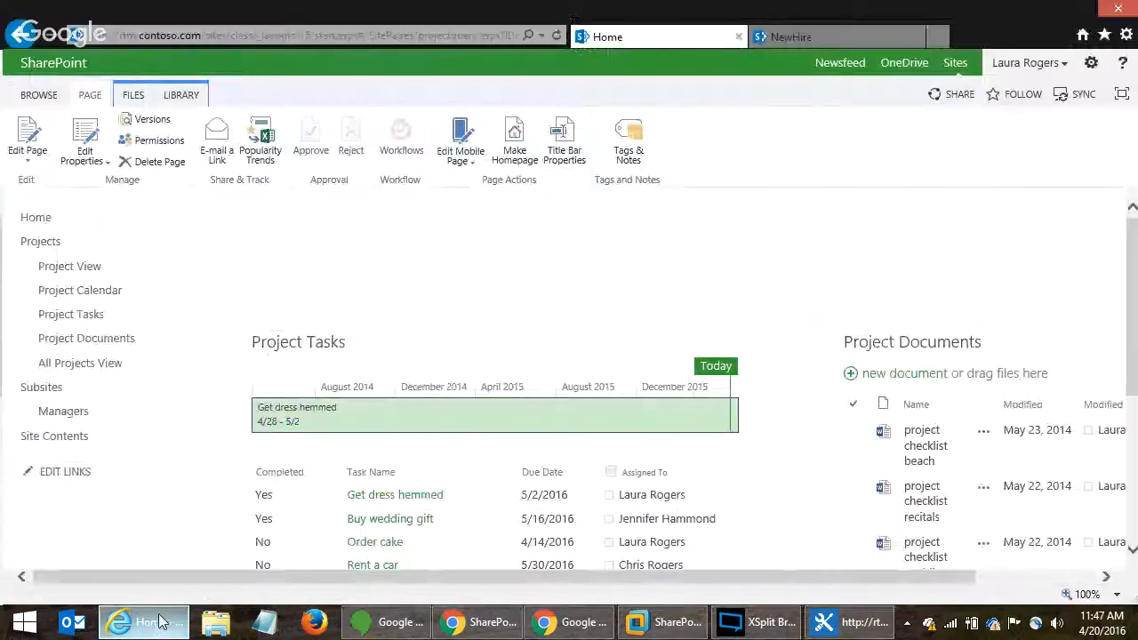
{"action": "left_click", "coordinate": [69, 436]}
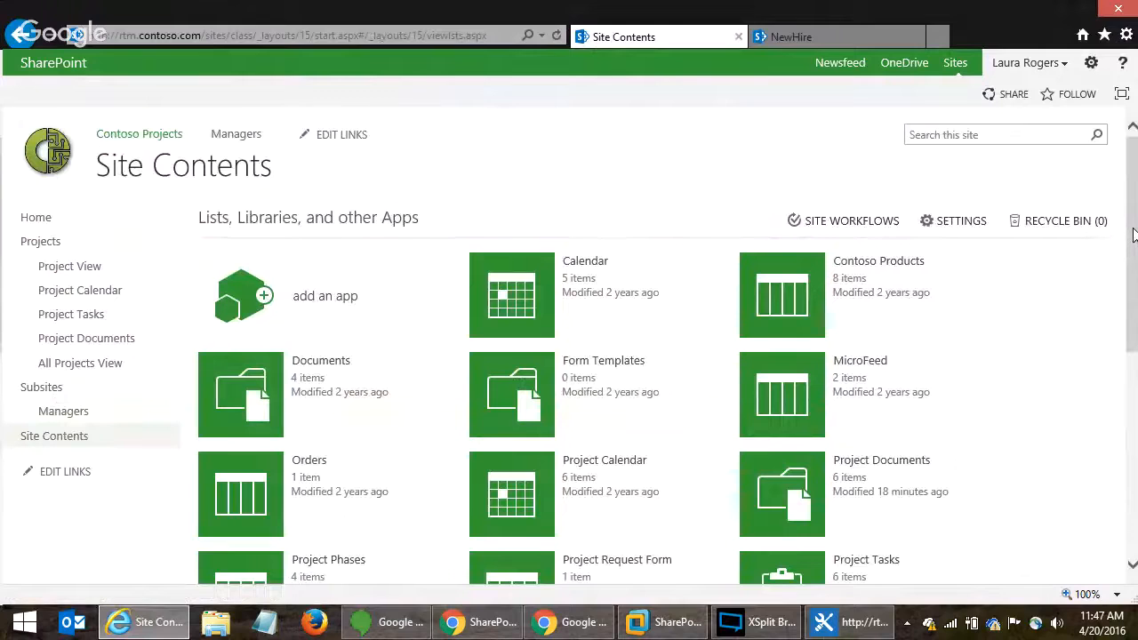
{"action": "scroll", "coordinate": [1133, 233], "scroll_direction": "down", "scroll_amount": 3}
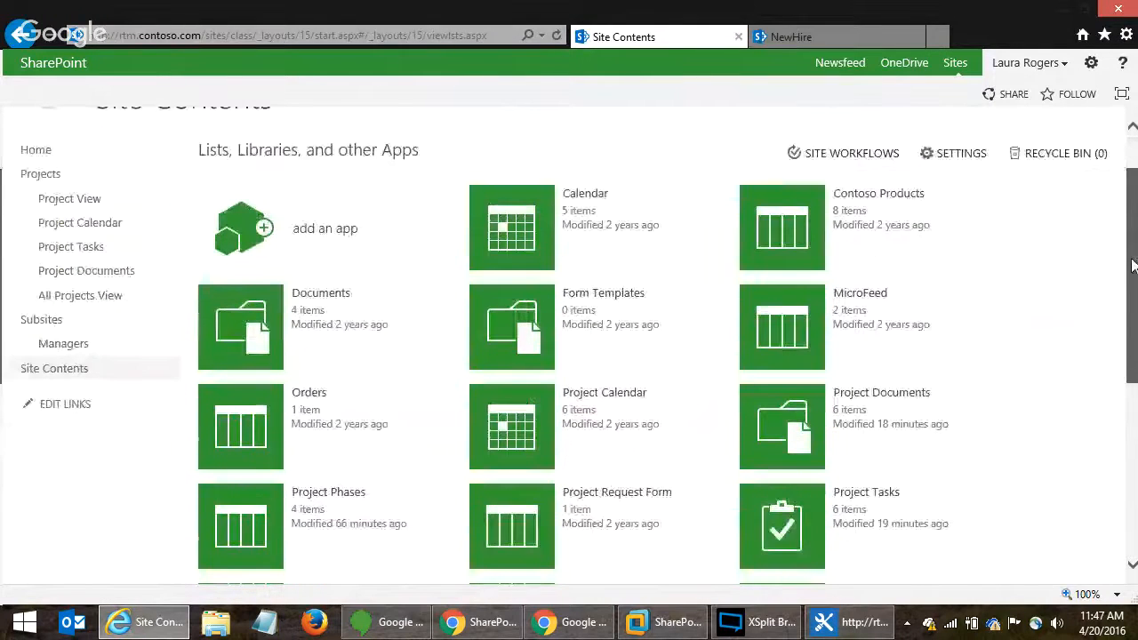
{"action": "left_click", "coordinate": [227, 394]}
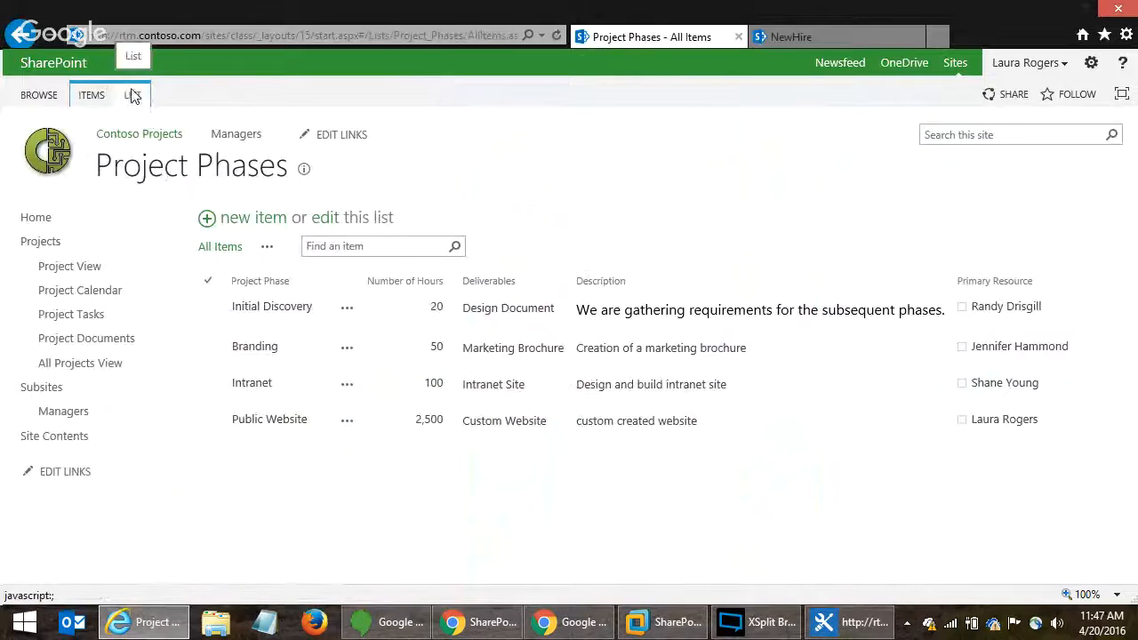
- Create a public view named OldSchool for the Project Phases list, using the Basic Table view style
{"action": "left_click", "coordinate": [264, 249]}
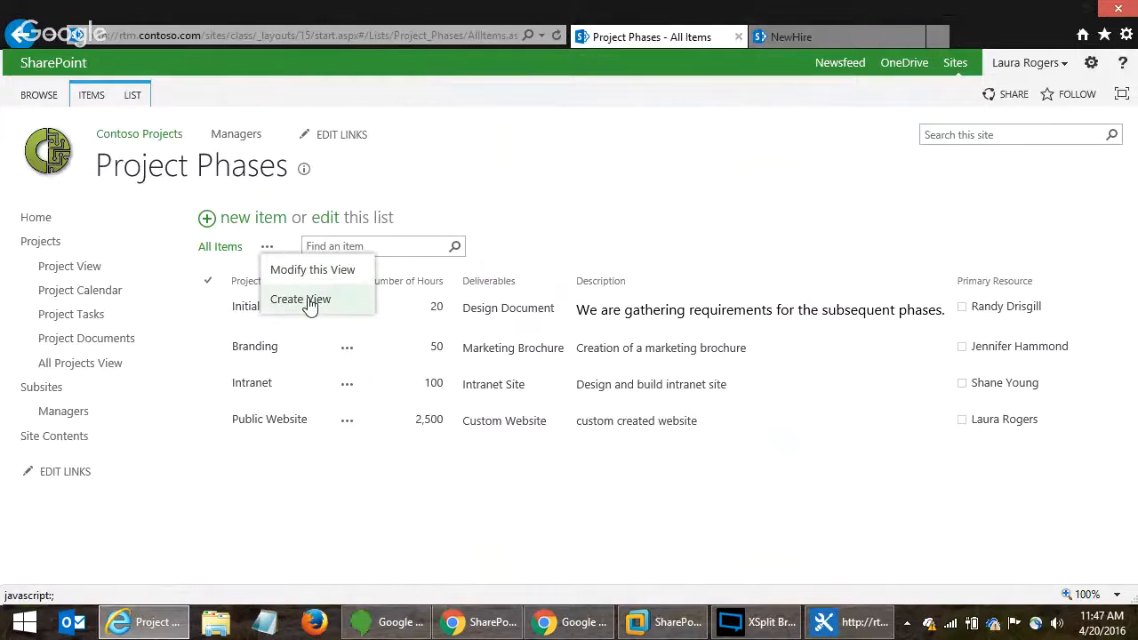
{"action": "left_click", "coordinate": [311, 299]}
{"action": "left_click", "coordinate": [274, 265]}
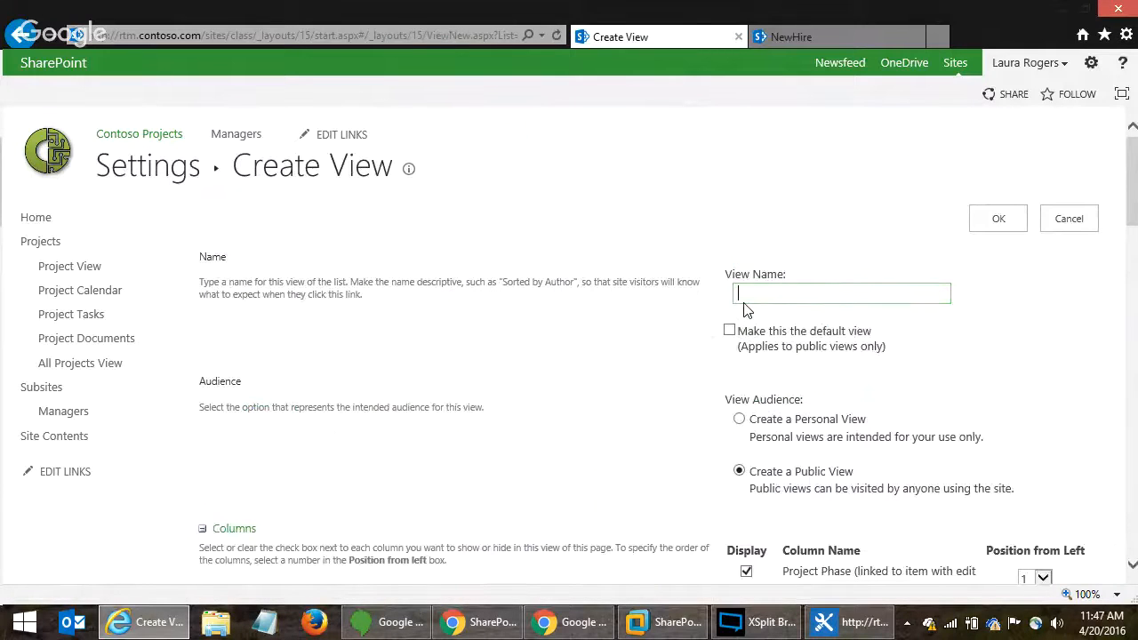
{"action": "type", "text": "OldSchool"}
{"action": "left_click", "coordinate": [1134, 212]}
{"action": "left_click_drag", "start_coordinate": [1134, 211], "coordinate": [1111, 489]}
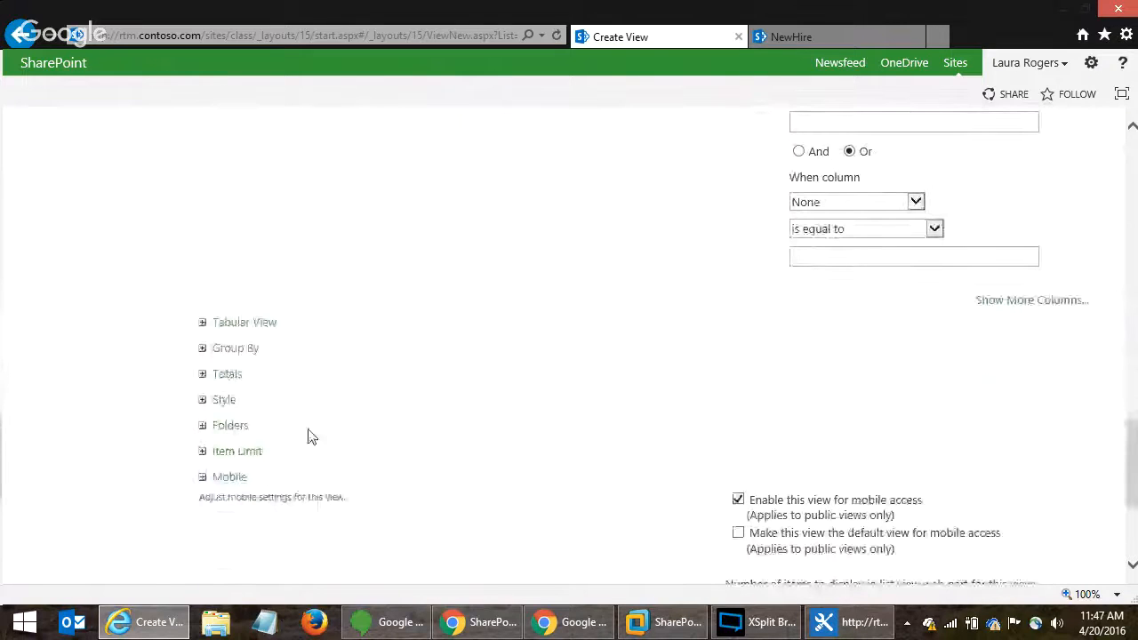
{"action": "left_click", "coordinate": [202, 399]}
{"action": "left_click", "coordinate": [762, 443]}
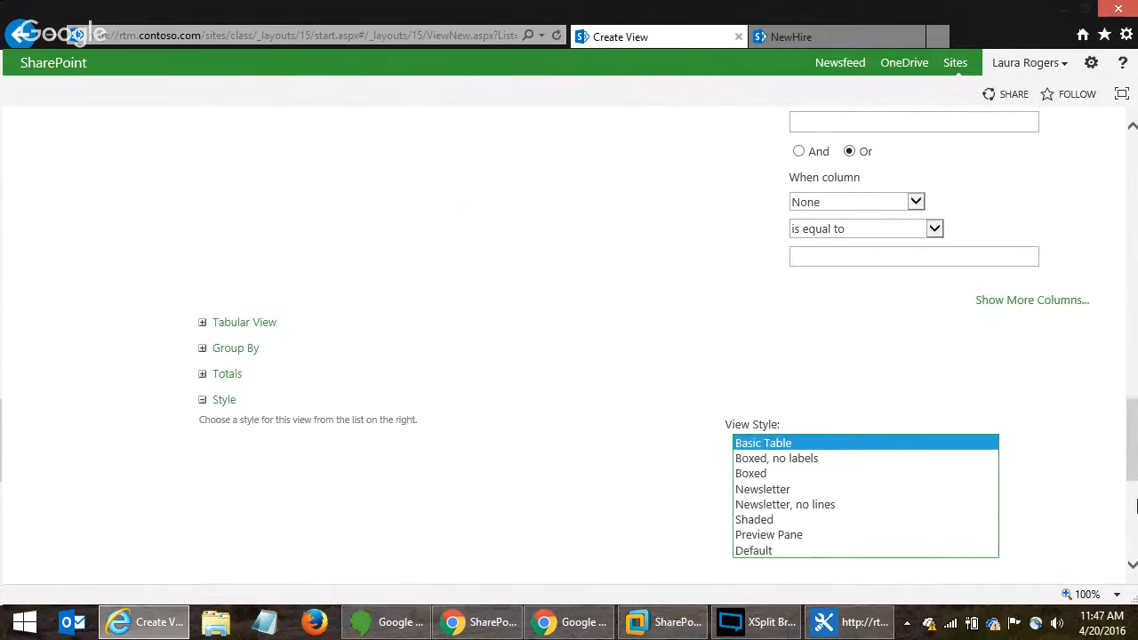
{"action": "left_click_drag", "start_coordinate": [1132, 462], "coordinate": [1132, 556]}
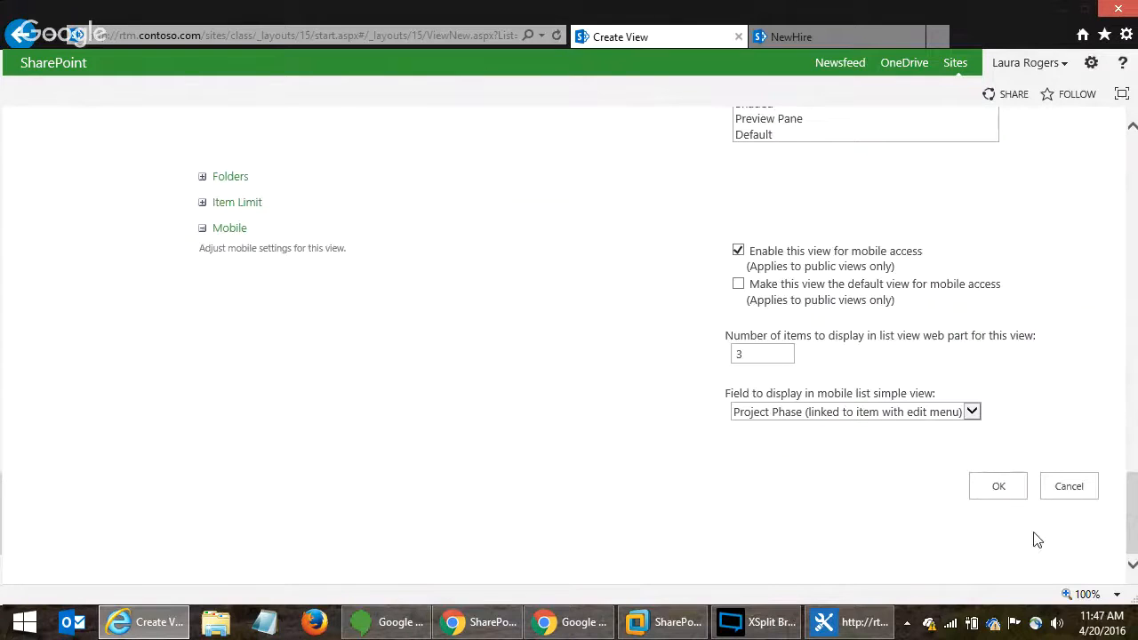
{"action": "left_click", "coordinate": [994, 485]}
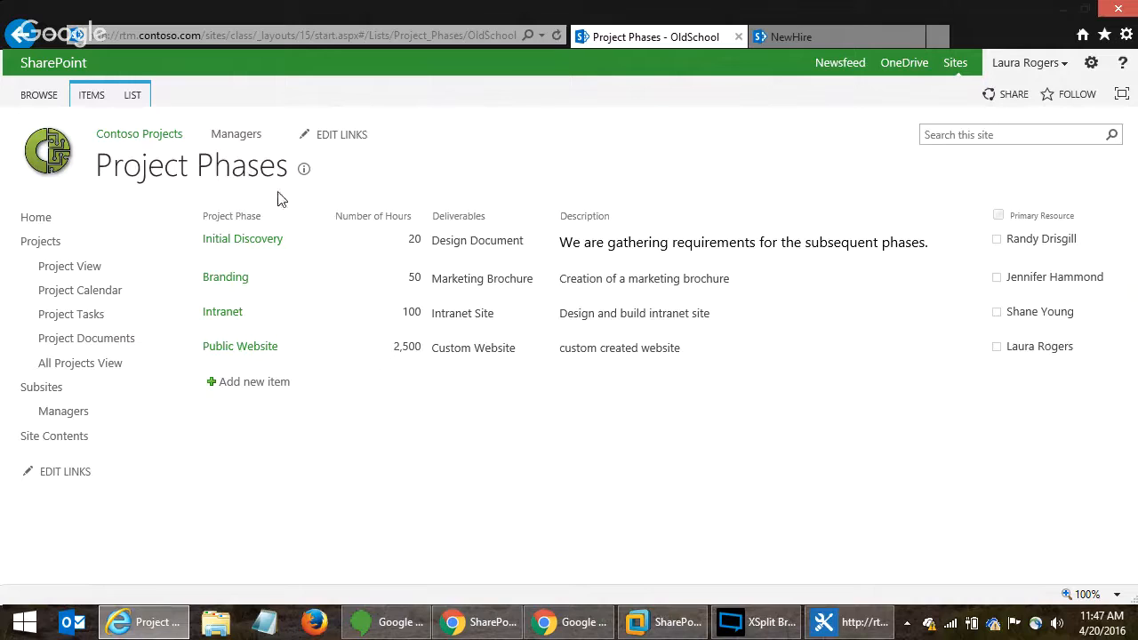
- Check which views are available to switch to on the Project Phases list
{"action": "key", "text": "ctrl"}
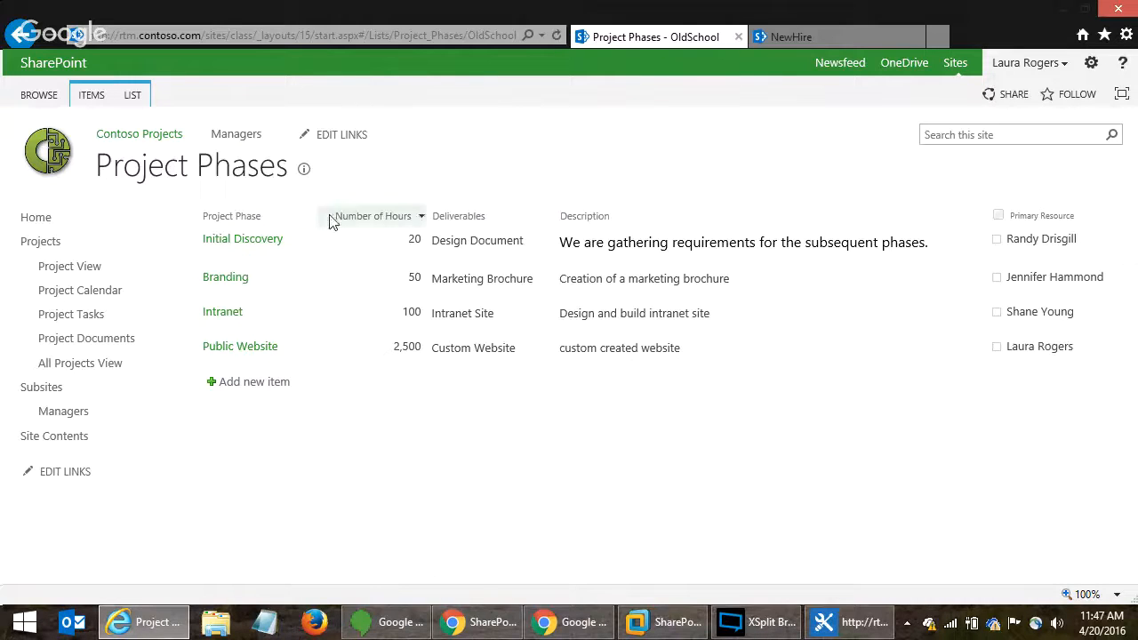
{"action": "left_click", "coordinate": [136, 96]}
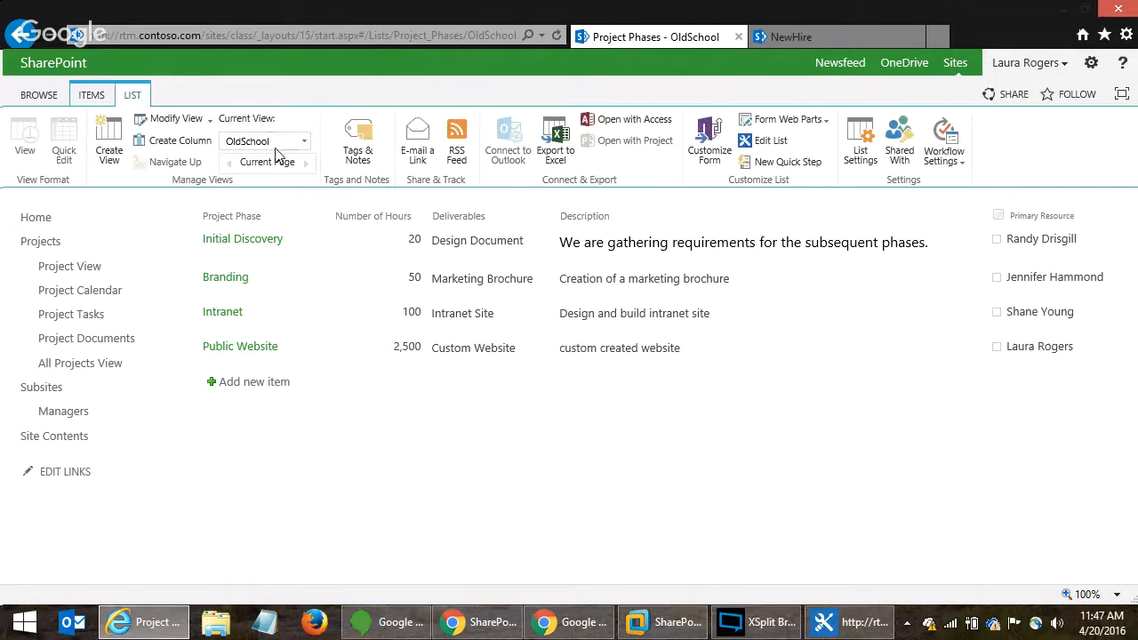
{"action": "left_click", "coordinate": [304, 142]}
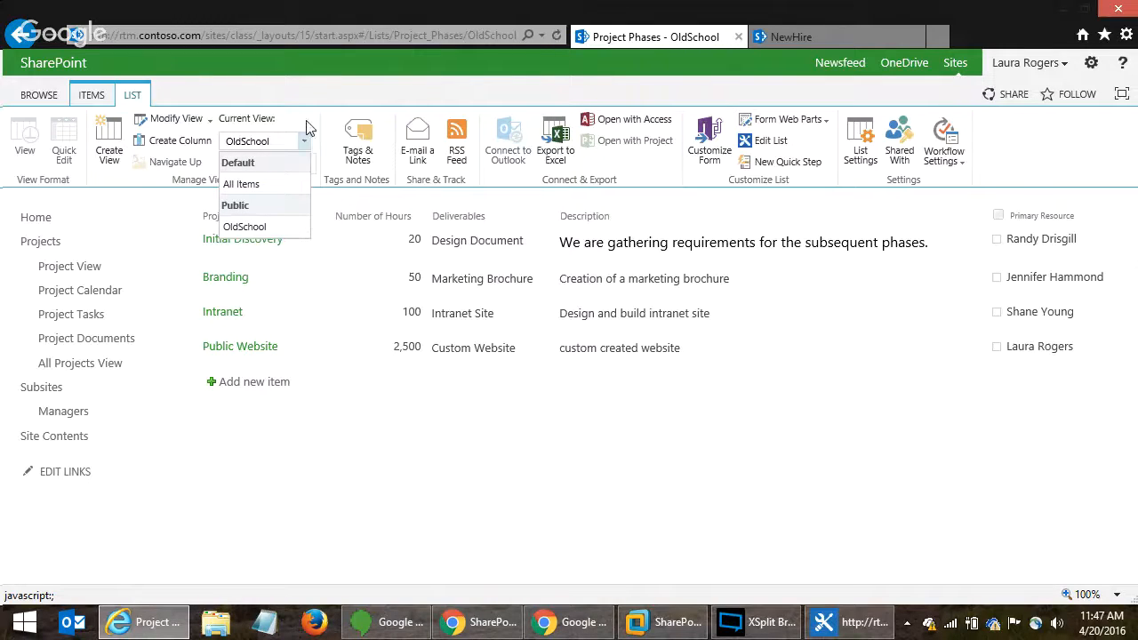
{"action": "left_click", "coordinate": [304, 138]}
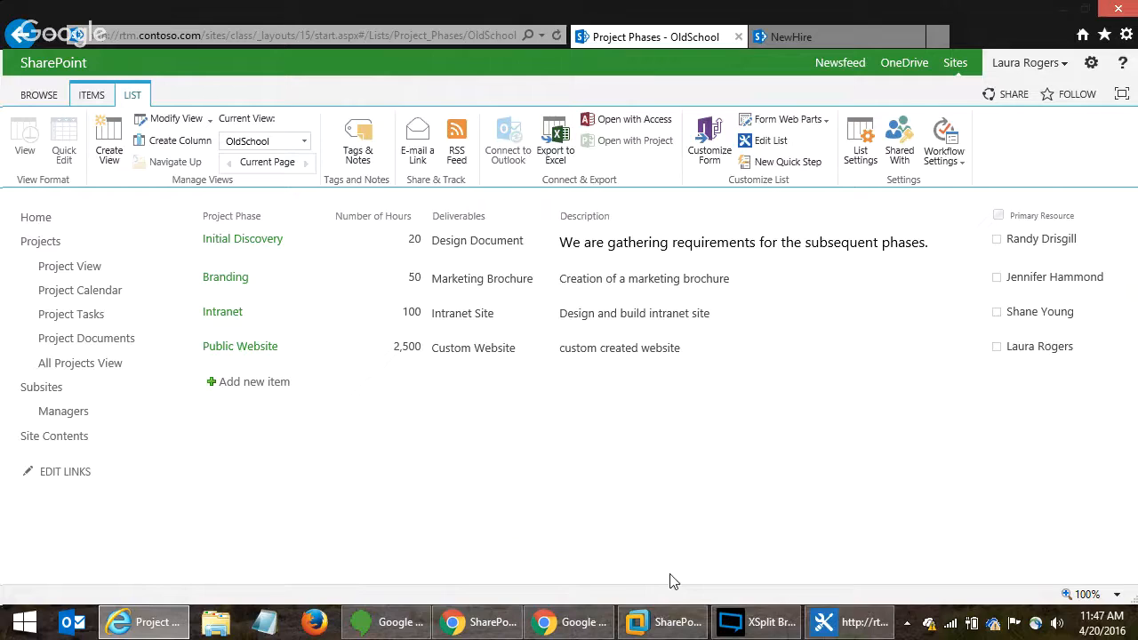
- Switch to SharePoint Designer, open the OldSchool view of Project Phases, and go to its list view web part code
{"action": "left_click", "coordinate": [855, 621]}
{"action": "left_click", "coordinate": [120, 11]}
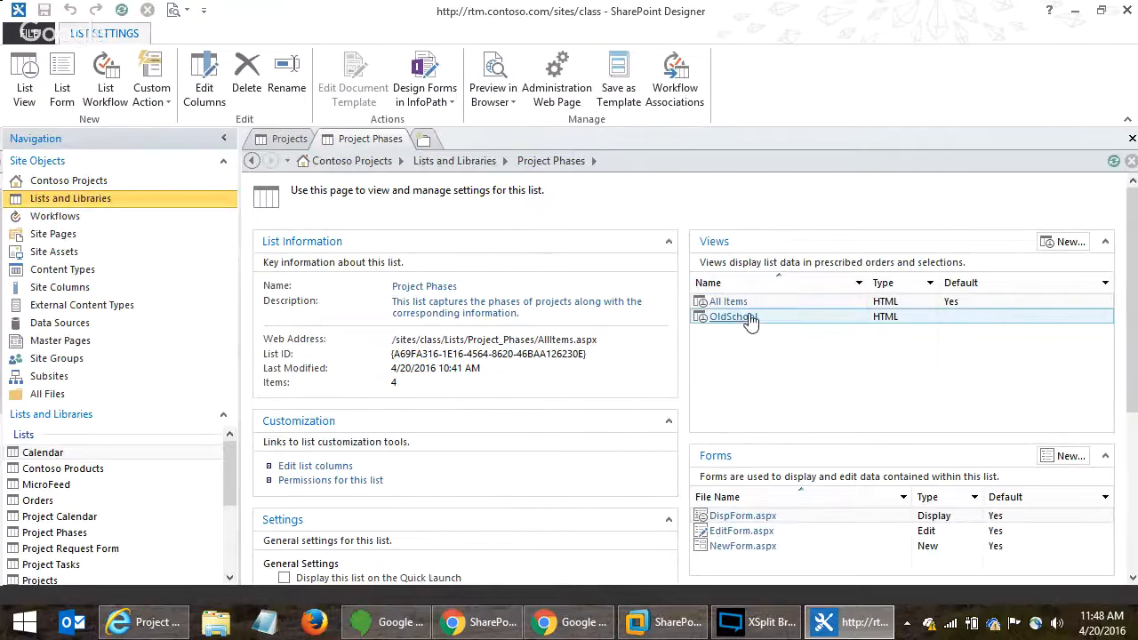
{"action": "left_click", "coordinate": [797, 318]}
{"action": "left_click", "coordinate": [729, 317]}
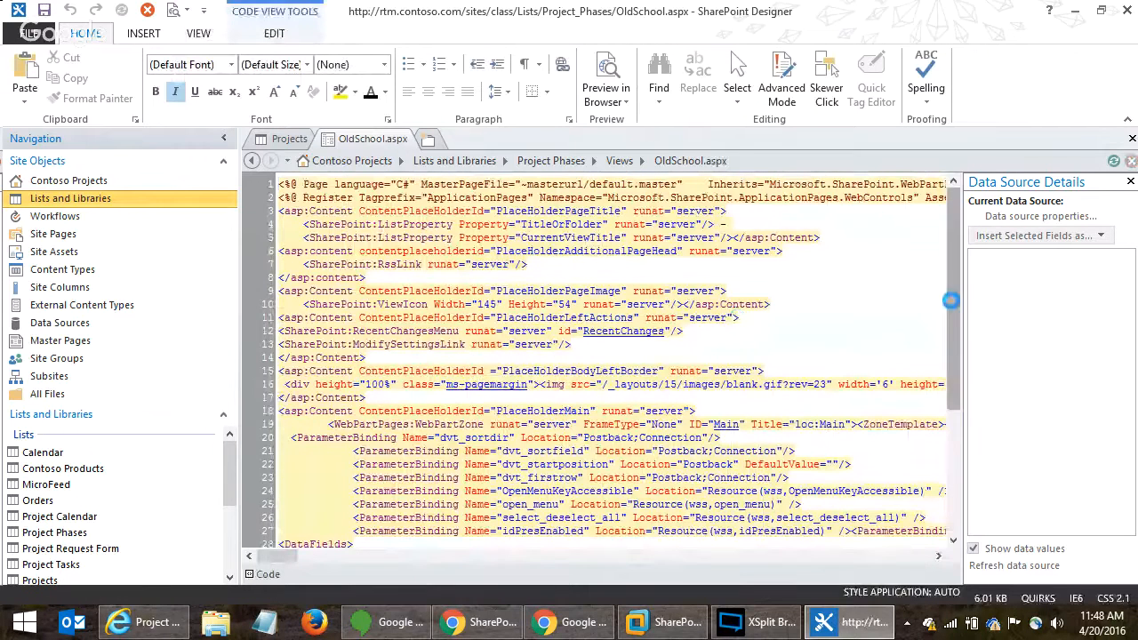
{"action": "left_click", "coordinate": [953, 446]}
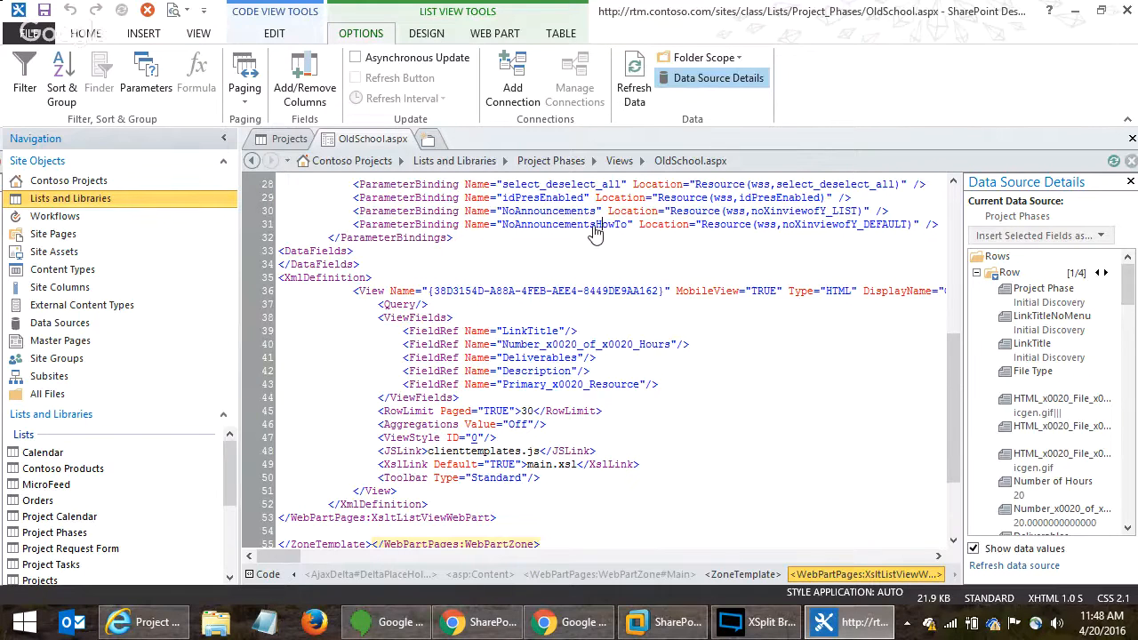
- Add a data view parameter named Hours to the OldSchool view with Query String as its source
{"action": "left_click", "coordinate": [436, 33]}
{"action": "left_click", "coordinate": [360, 32]}
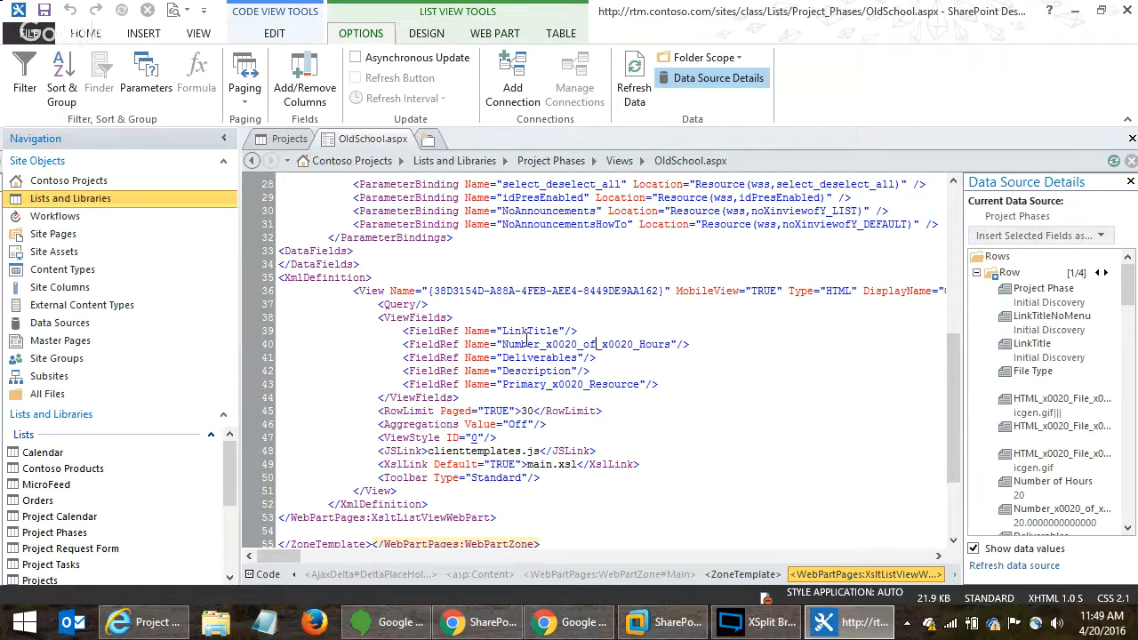
{"action": "left_click", "coordinate": [140, 88]}
{"action": "left_click", "coordinate": [389, 194]}
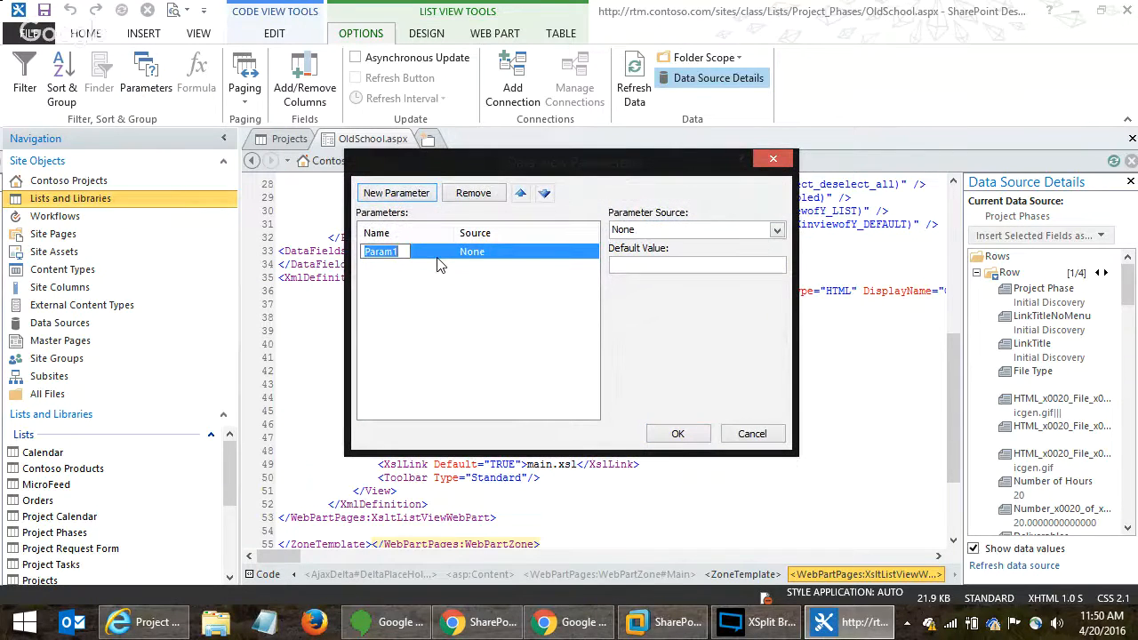
{"action": "type", "text": "Hours"}
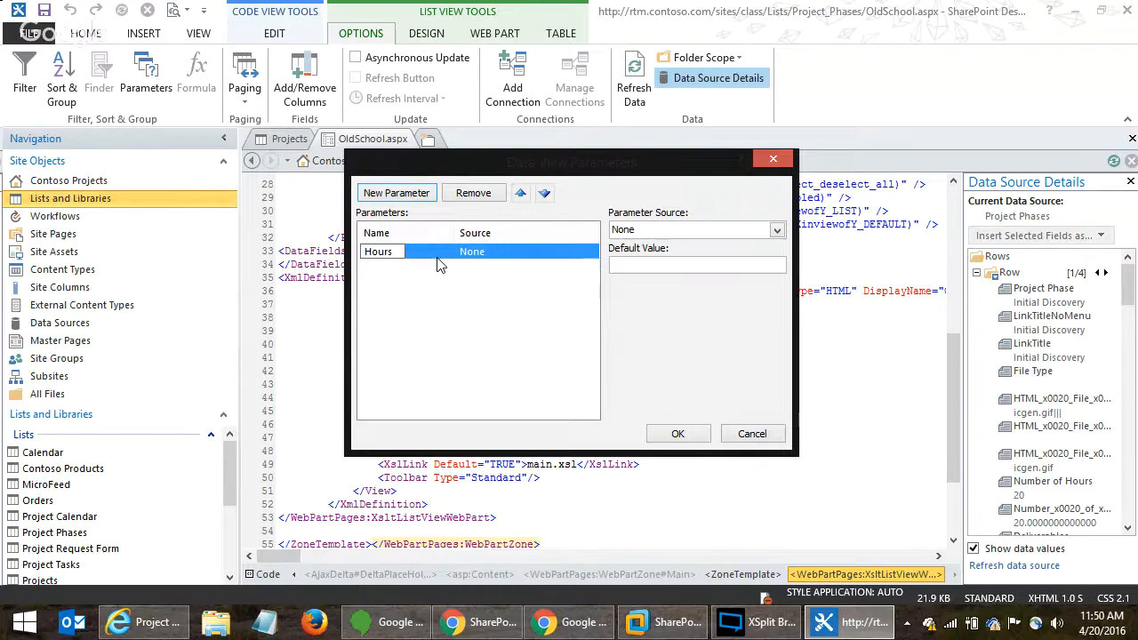
{"action": "left_click", "coordinate": [776, 230]}
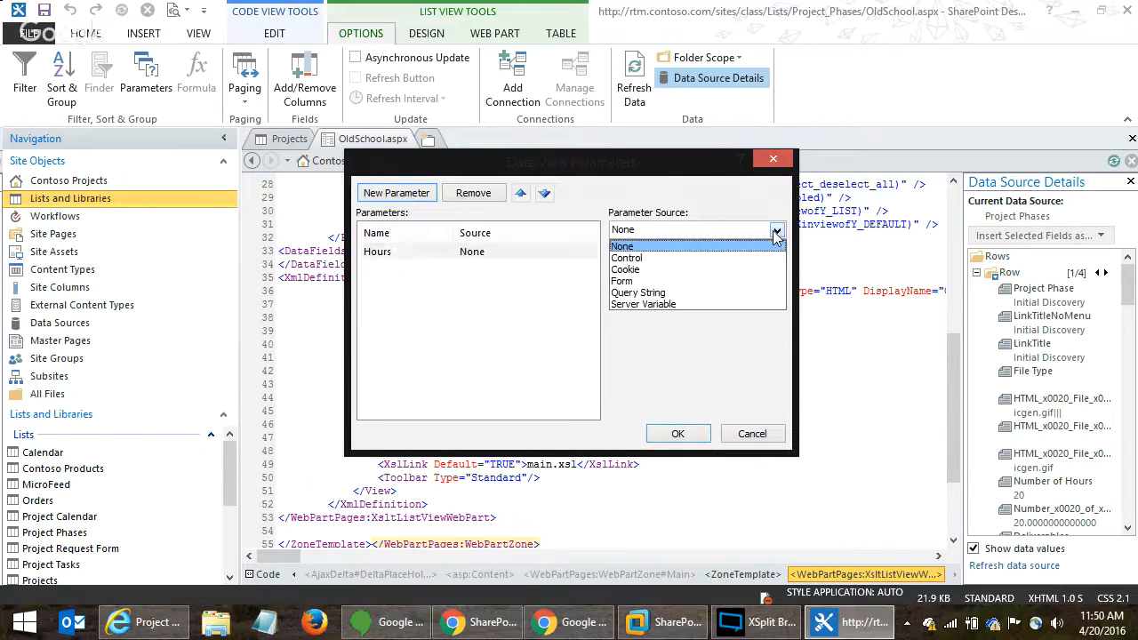
{"action": "left_click", "coordinate": [658, 292]}
{"action": "left_click", "coordinate": [661, 264]}
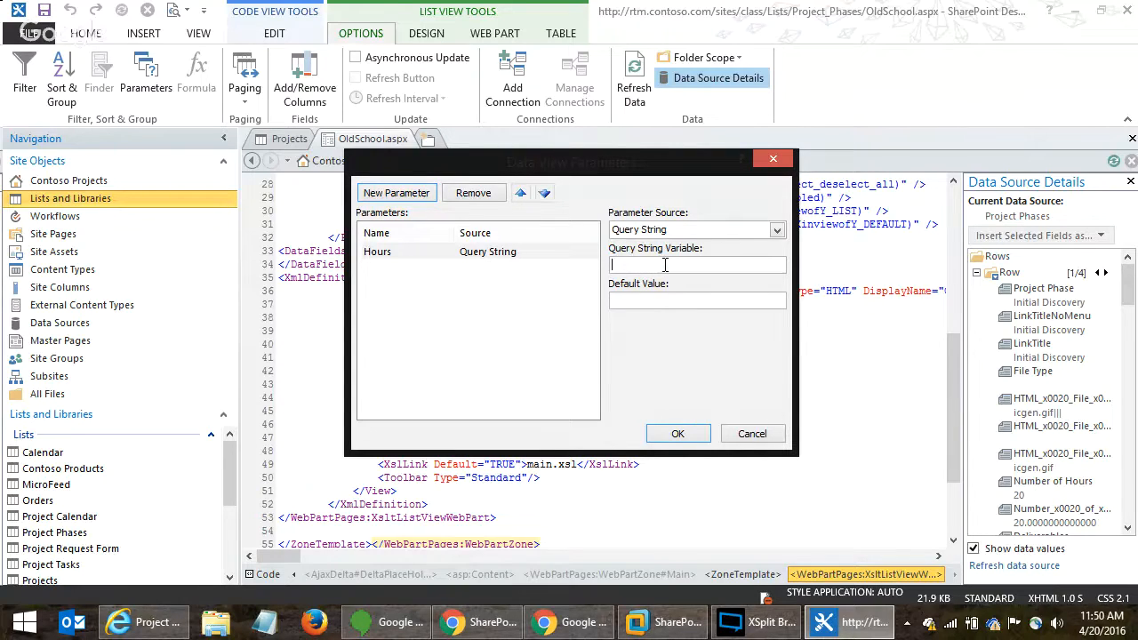
- Rename the parameter as HoursParam, set its query string variable to Hours, and accept the parameter settings
{"action": "left_click", "coordinate": [383, 253]}
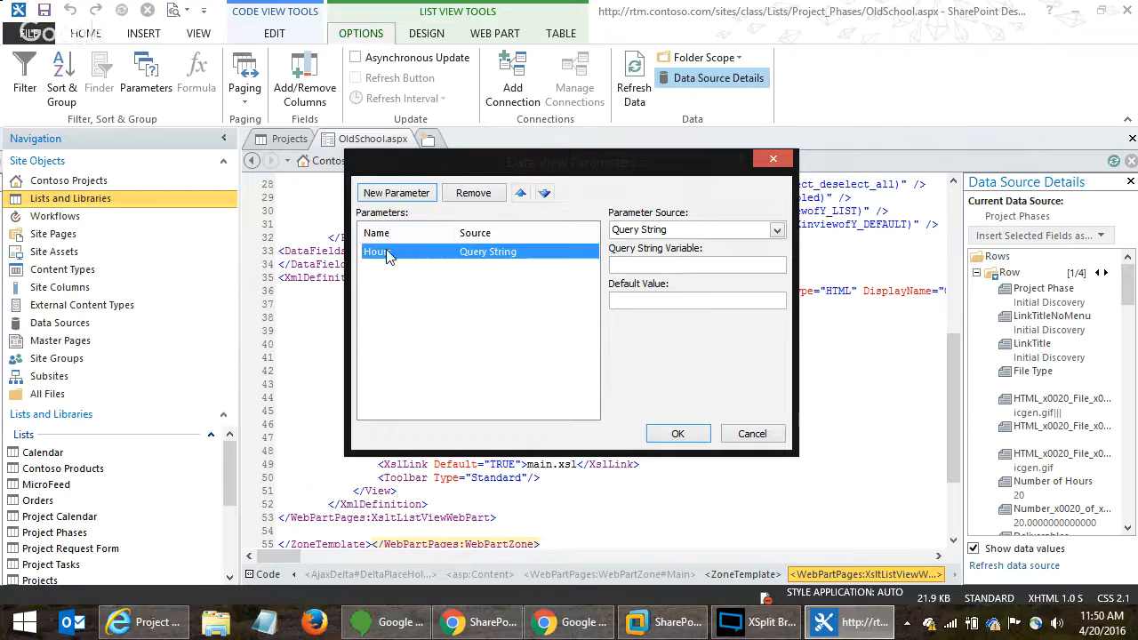
{"action": "left_click", "coordinate": [386, 255]}
{"action": "left_click", "coordinate": [391, 252]}
{"action": "type", "text": "Para"}
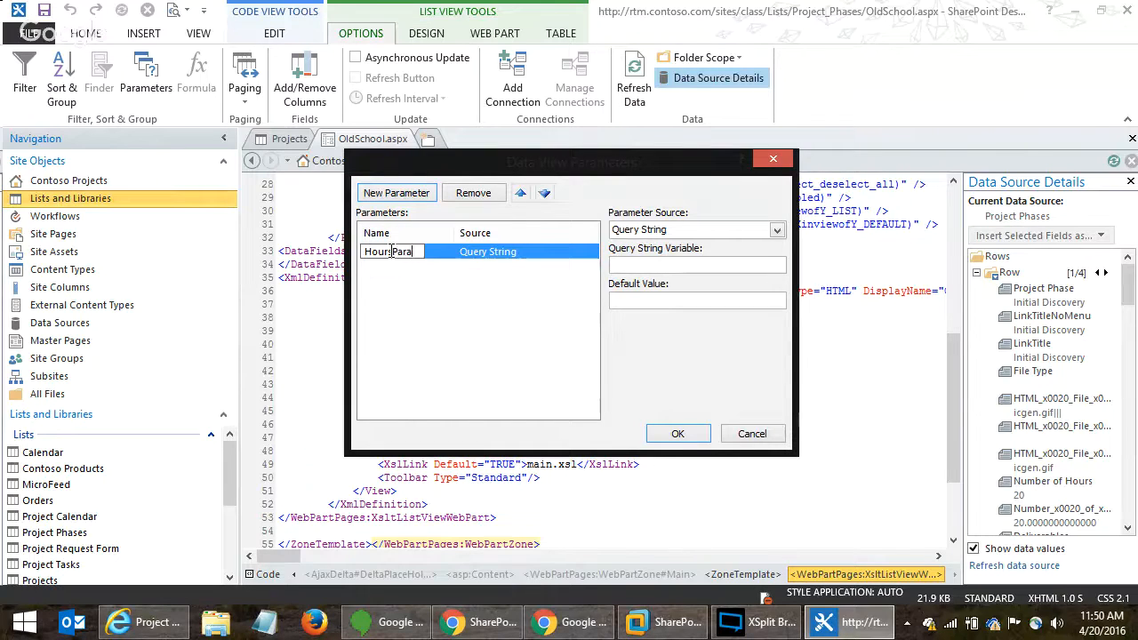
{"action": "type", "text": "m"}
{"action": "key", "text": "Return"}
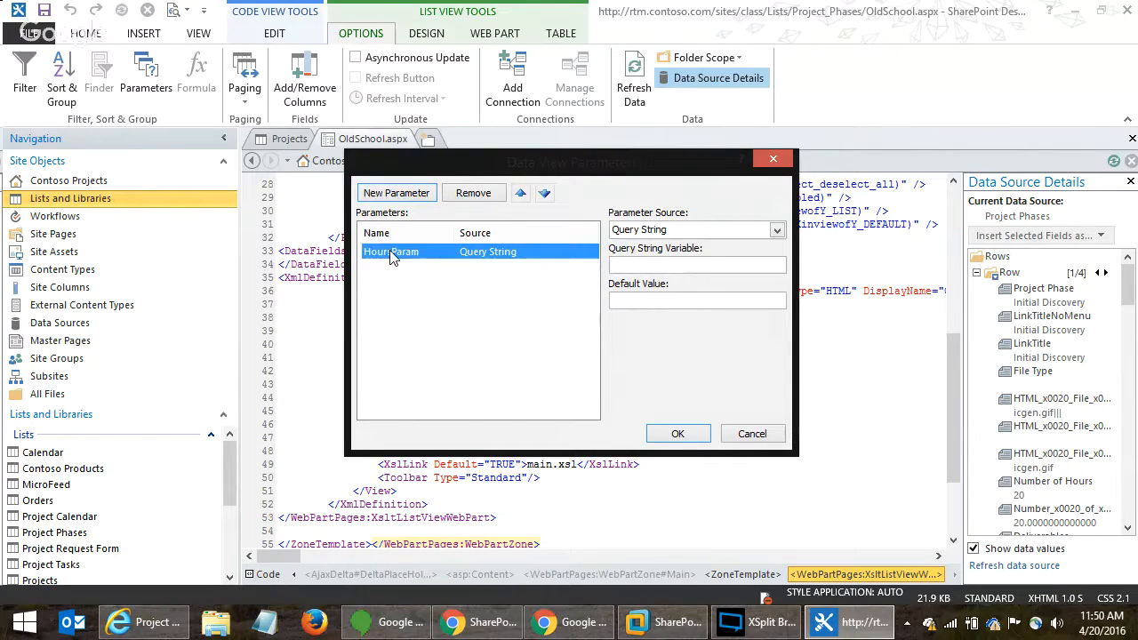
{"action": "left_click", "coordinate": [627, 264]}
{"action": "type", "text": "Hours"}
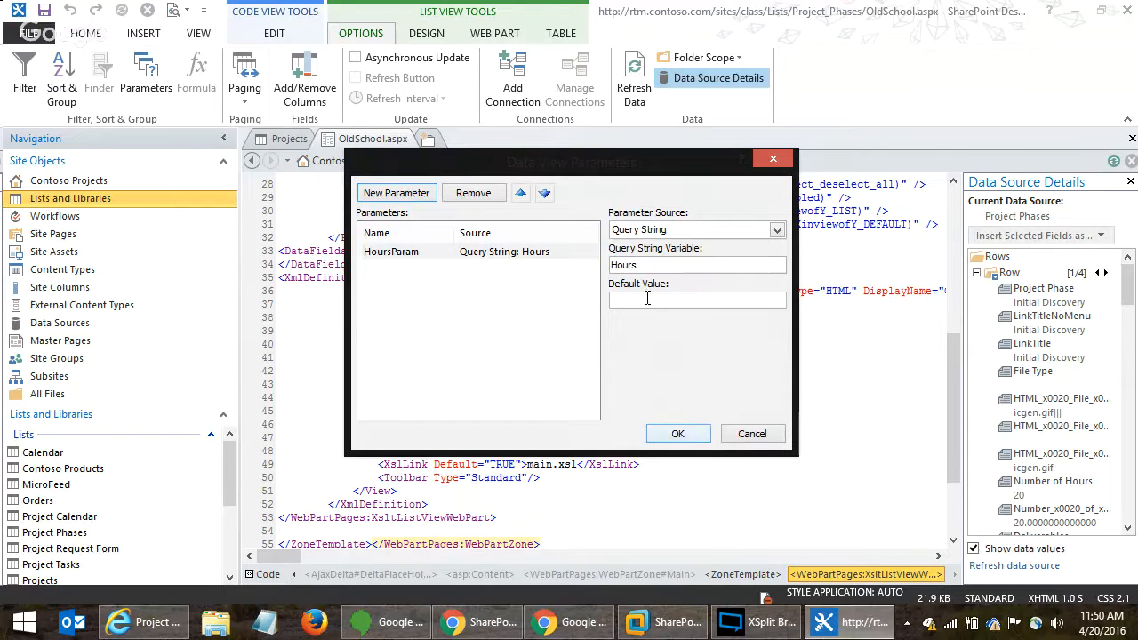
{"action": "double_click", "coordinate": [633, 265]}
{"action": "left_click", "coordinate": [662, 437]}
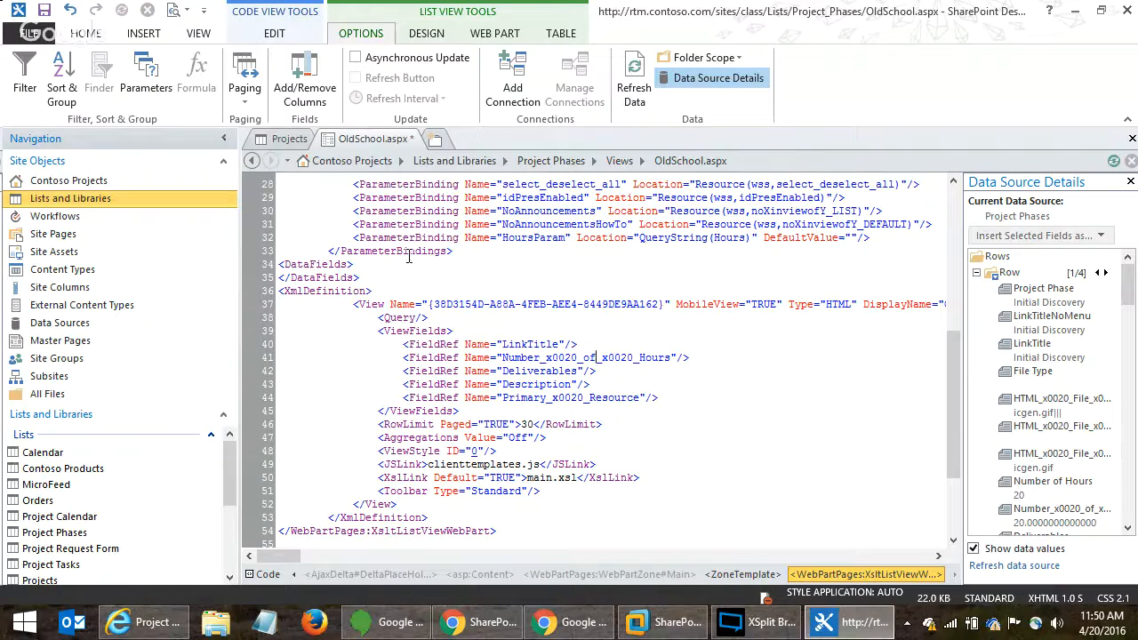
- Filter the OldSchool view to items whose Number of Hours equals [HoursParam], and save the page
{"action": "left_click", "coordinate": [24, 73]}
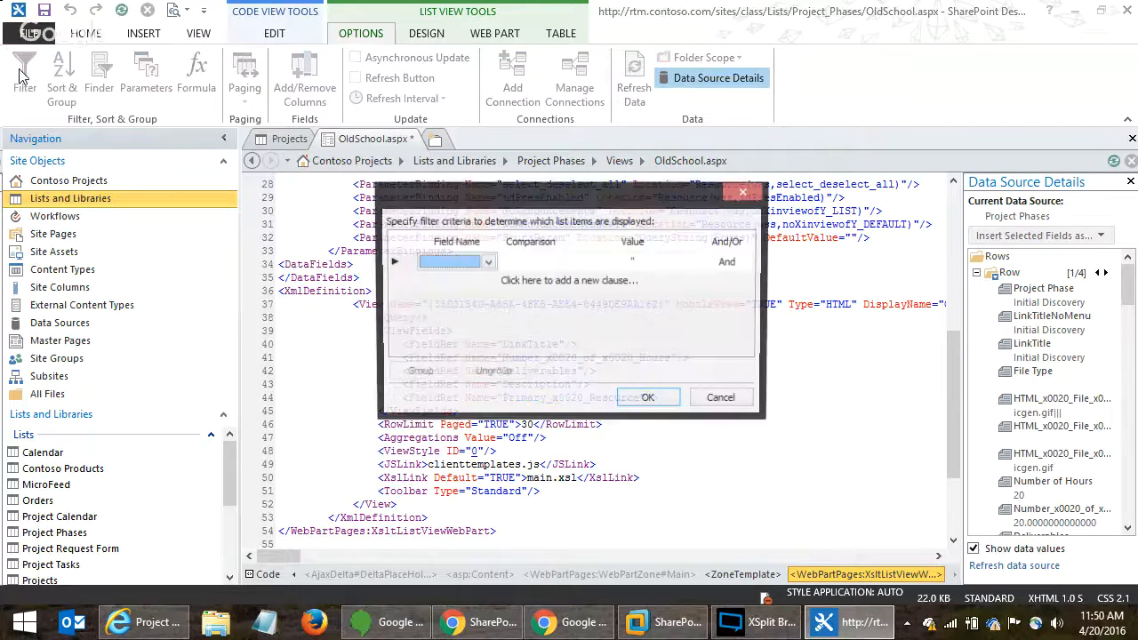
{"action": "left_click", "coordinate": [472, 264]}
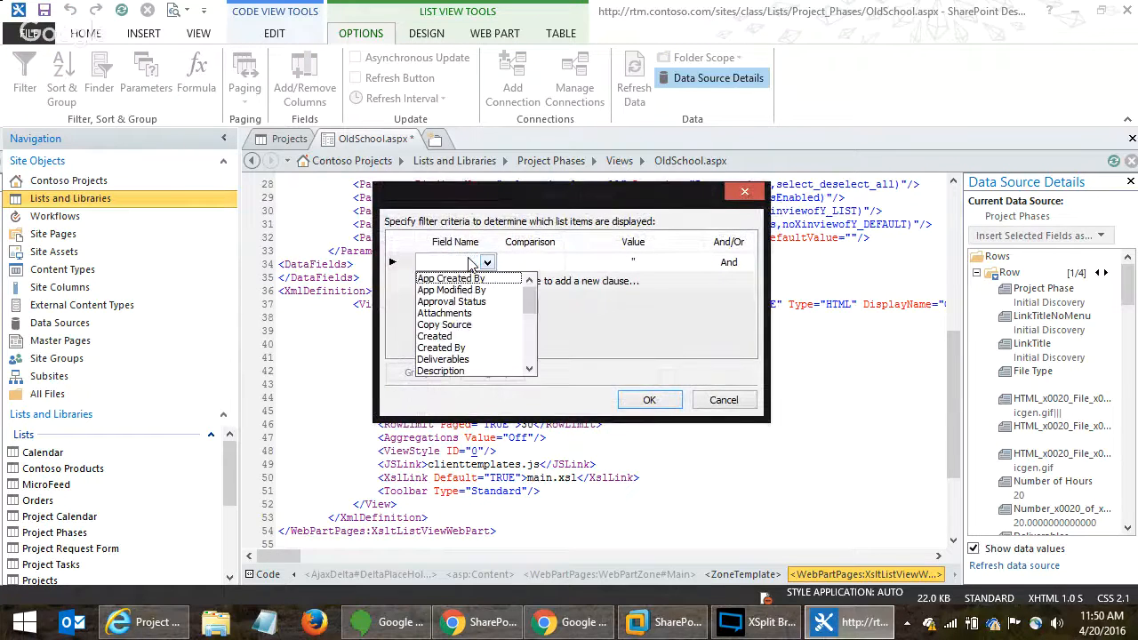
{"action": "scroll", "coordinate": [524, 303], "scroll_direction": "down", "scroll_amount": 1}
{"action": "left_click_drag", "start_coordinate": [523, 304], "coordinate": [524, 349]}
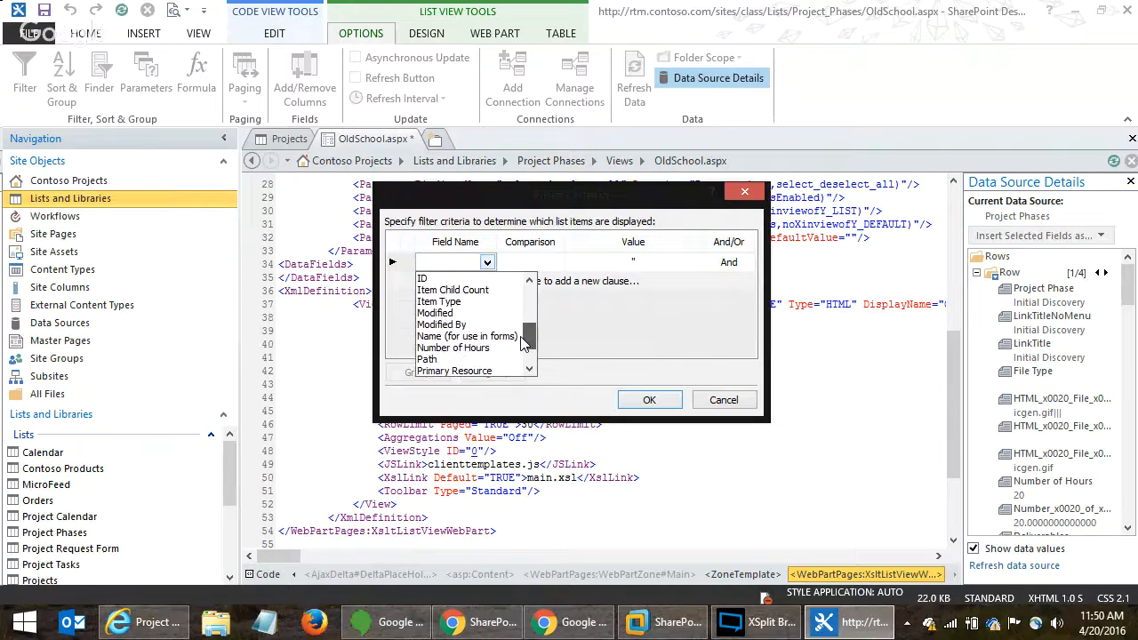
{"action": "left_click", "coordinate": [454, 336]}
{"action": "left_click", "coordinate": [623, 261]}
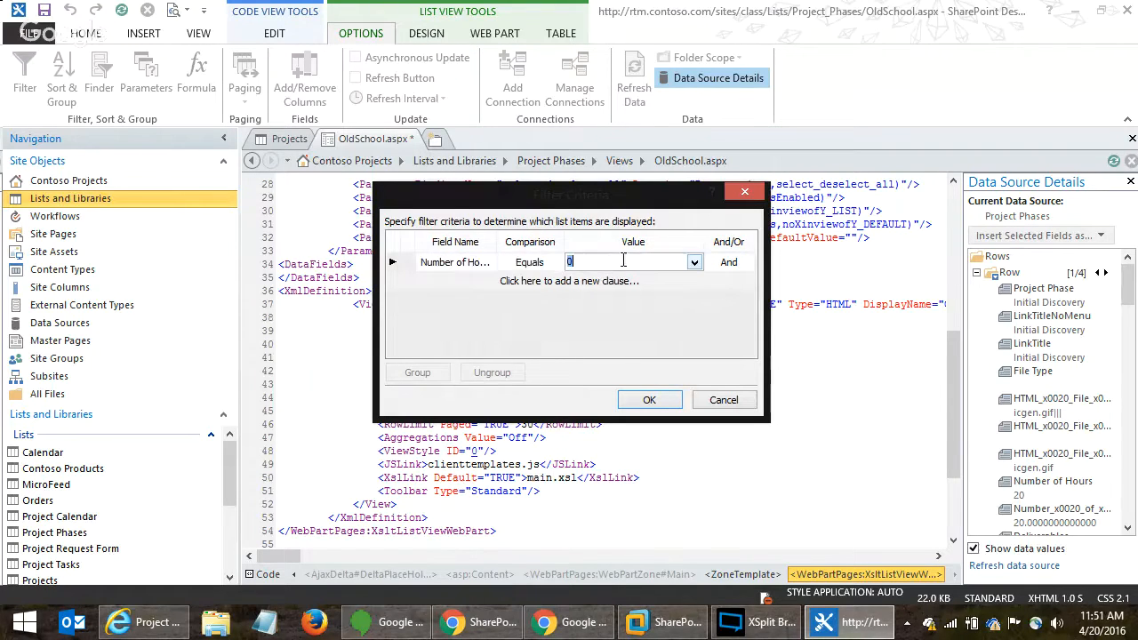
{"action": "left_click", "coordinate": [693, 262]}
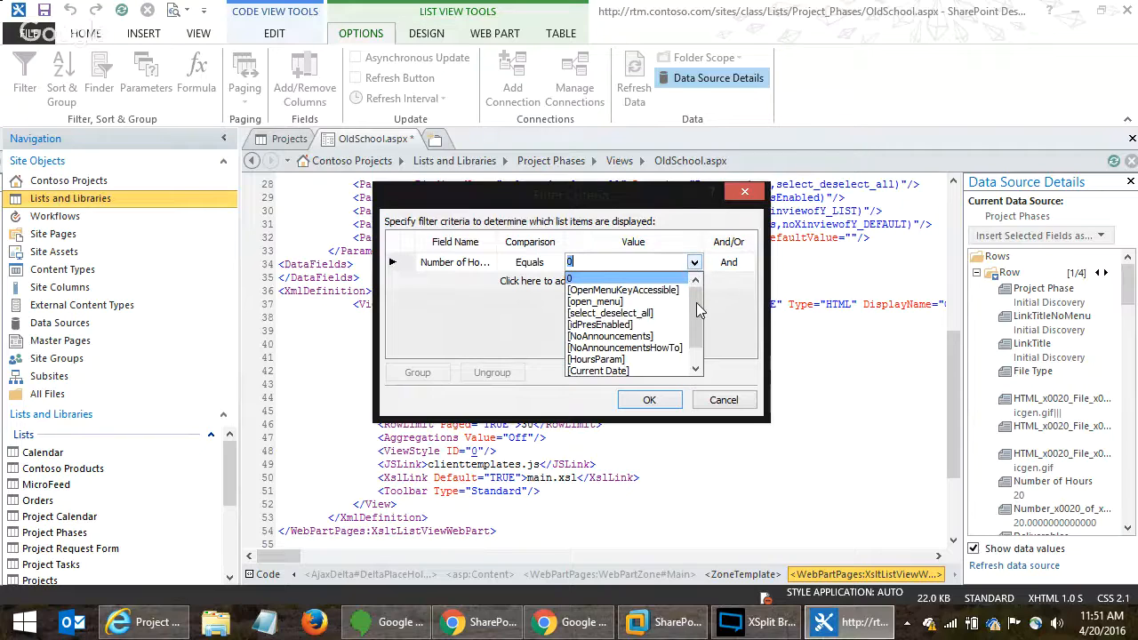
{"action": "left_click_drag", "start_coordinate": [696, 306], "coordinate": [694, 330]}
{"action": "left_click", "coordinate": [629, 337]}
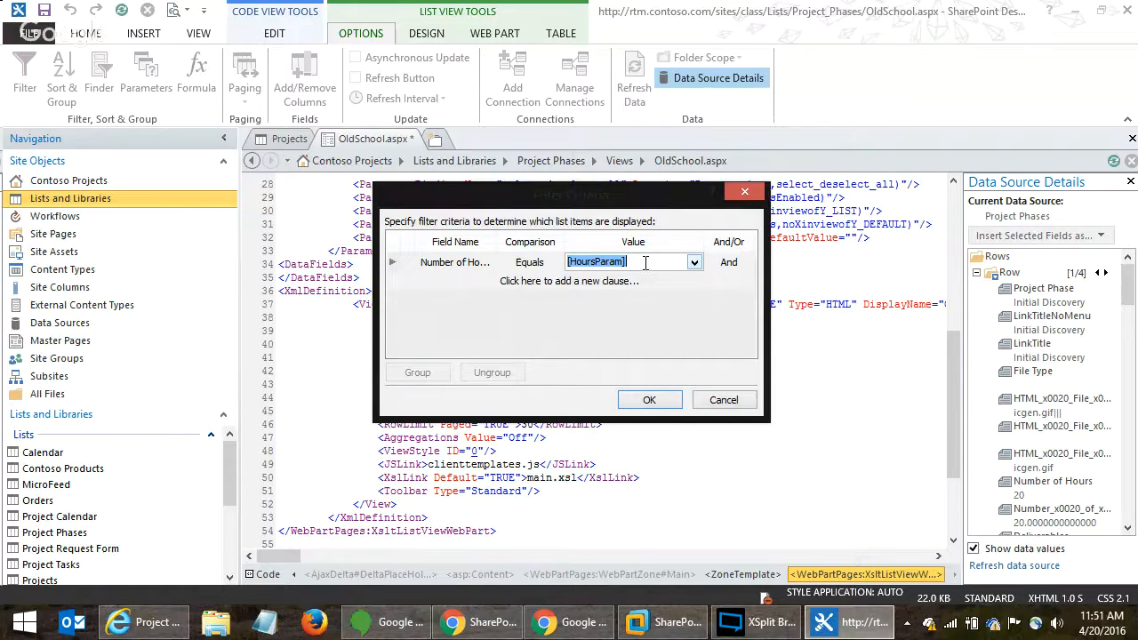
{"action": "left_click", "coordinate": [640, 402]}
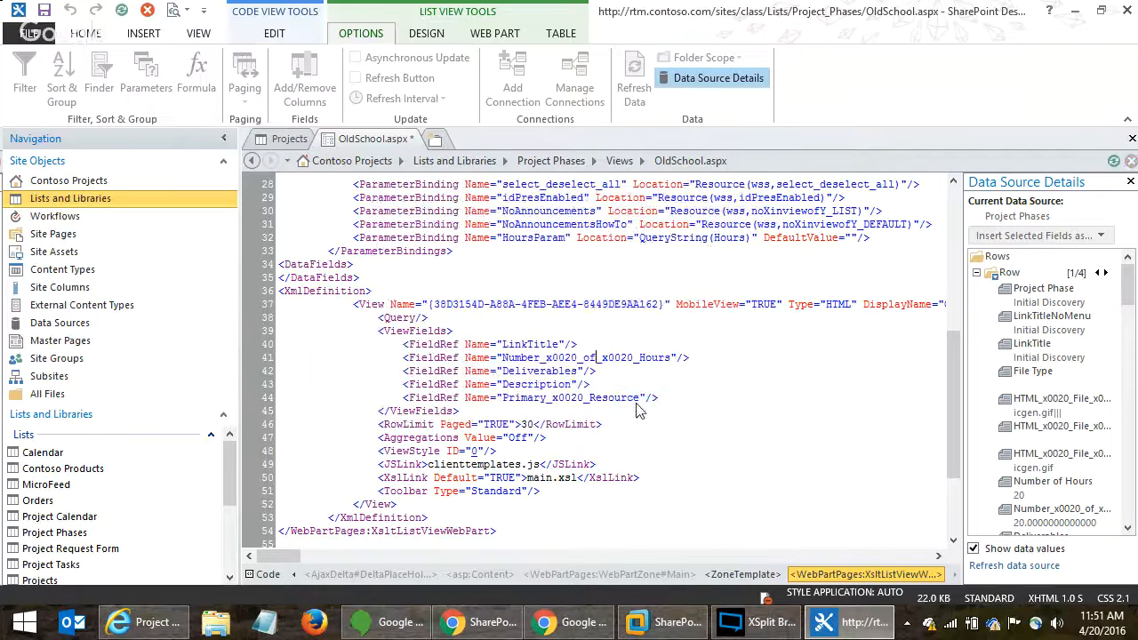
{"action": "left_click", "coordinate": [44, 10]}
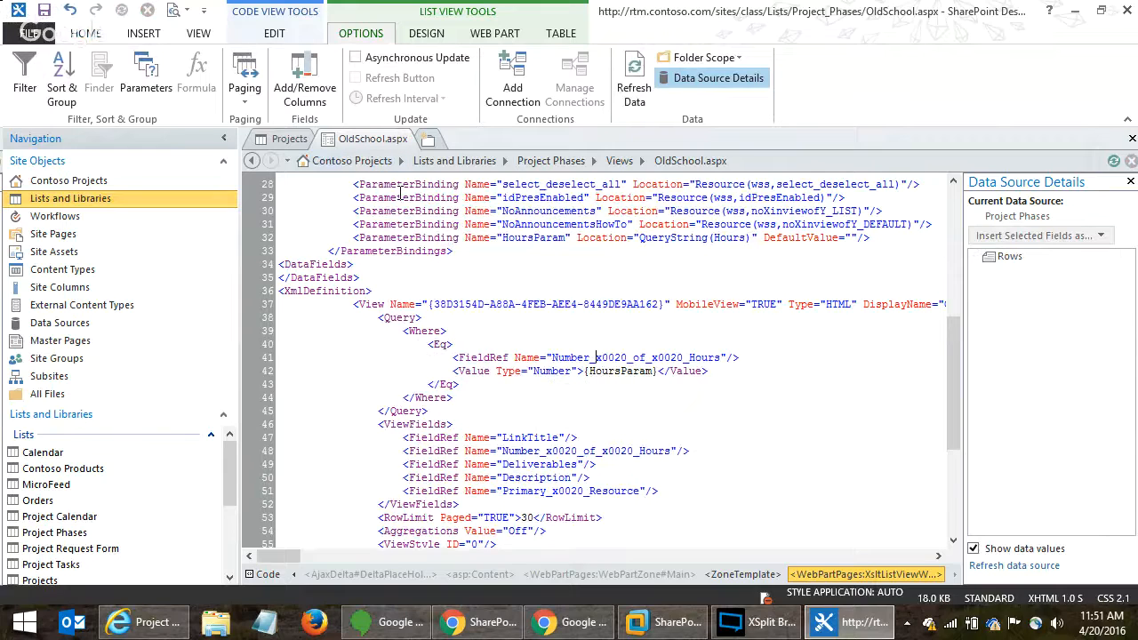
- Preview the OldSchool page in the browser and reload it with ?hours=2 appended to its address
{"action": "key", "text": "F12"}
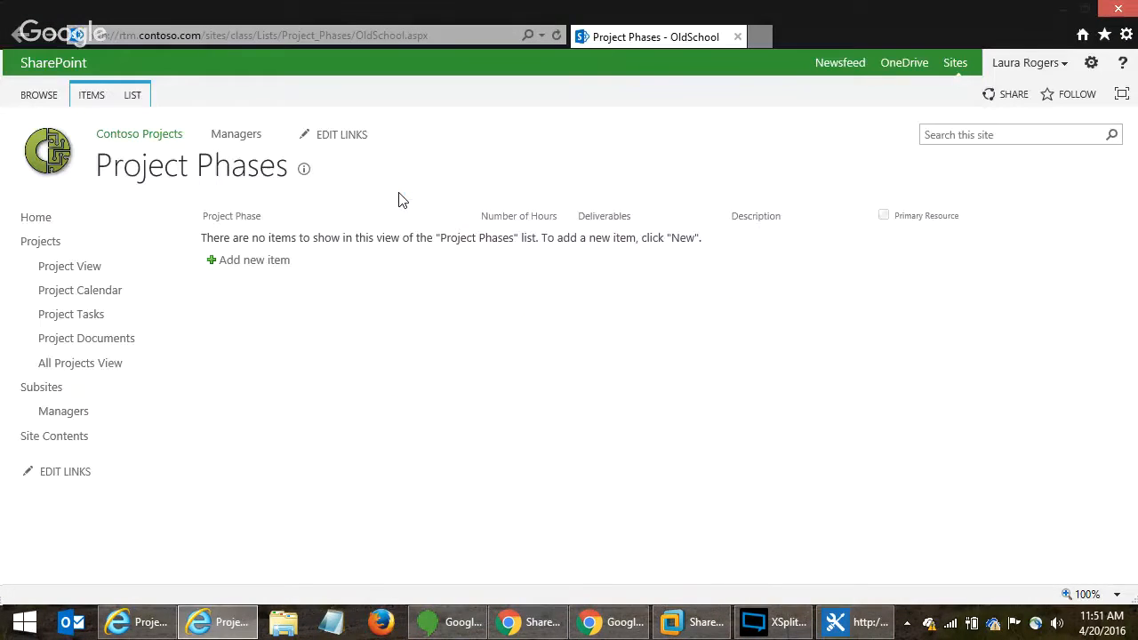
{"action": "left_click", "coordinate": [453, 35]}
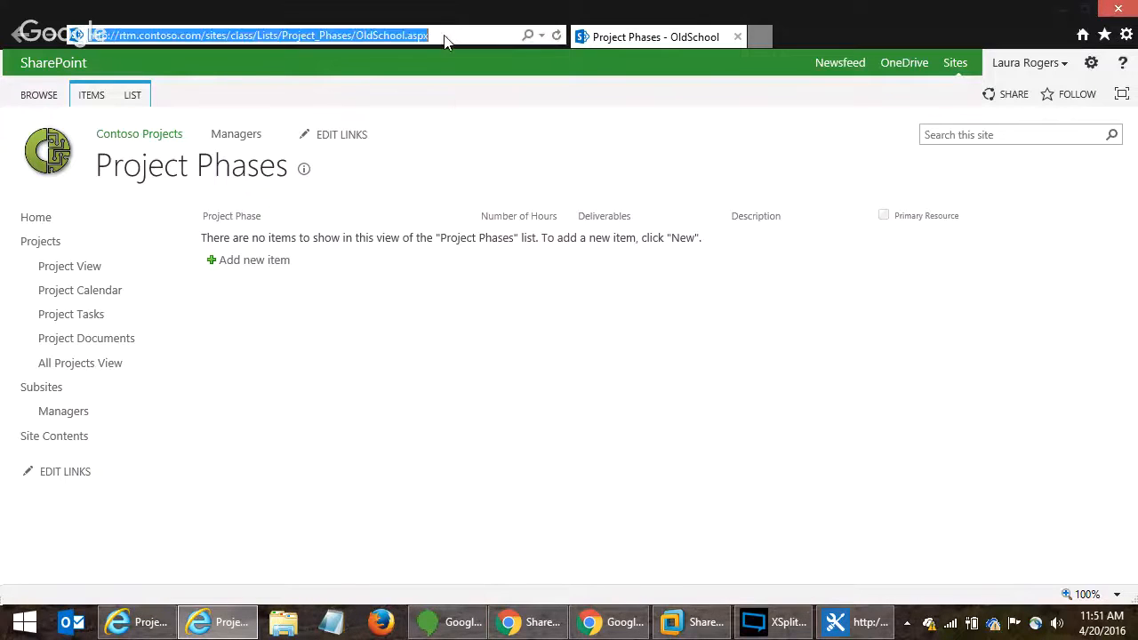
{"action": "left_click", "coordinate": [454, 35]}
{"action": "type", "text": "?"}
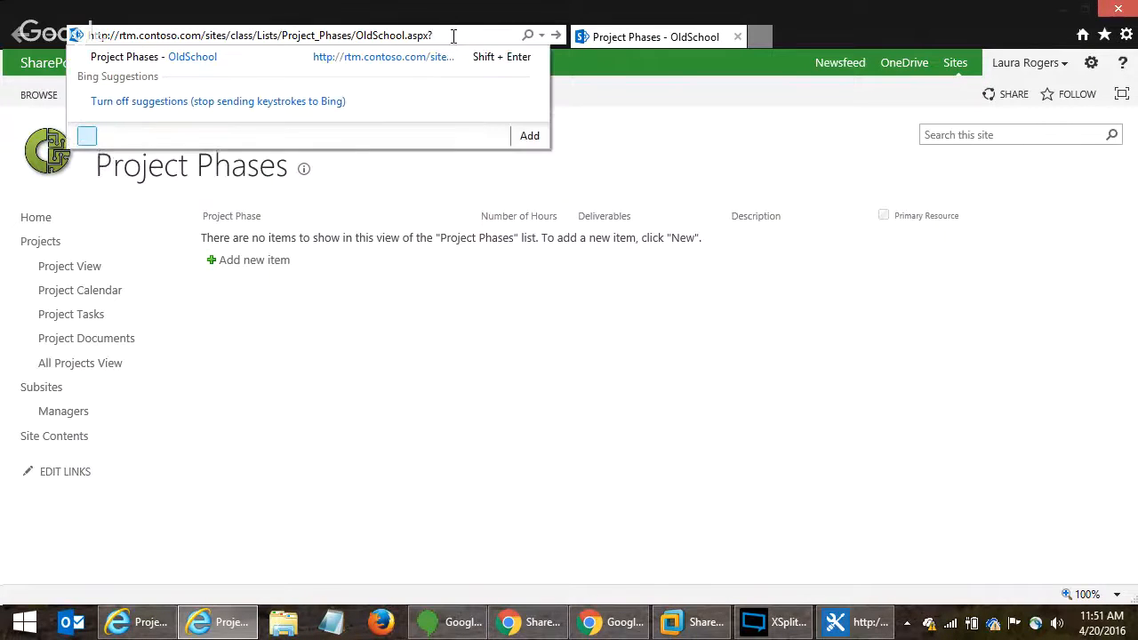
{"action": "type", "text": "hours=2"}
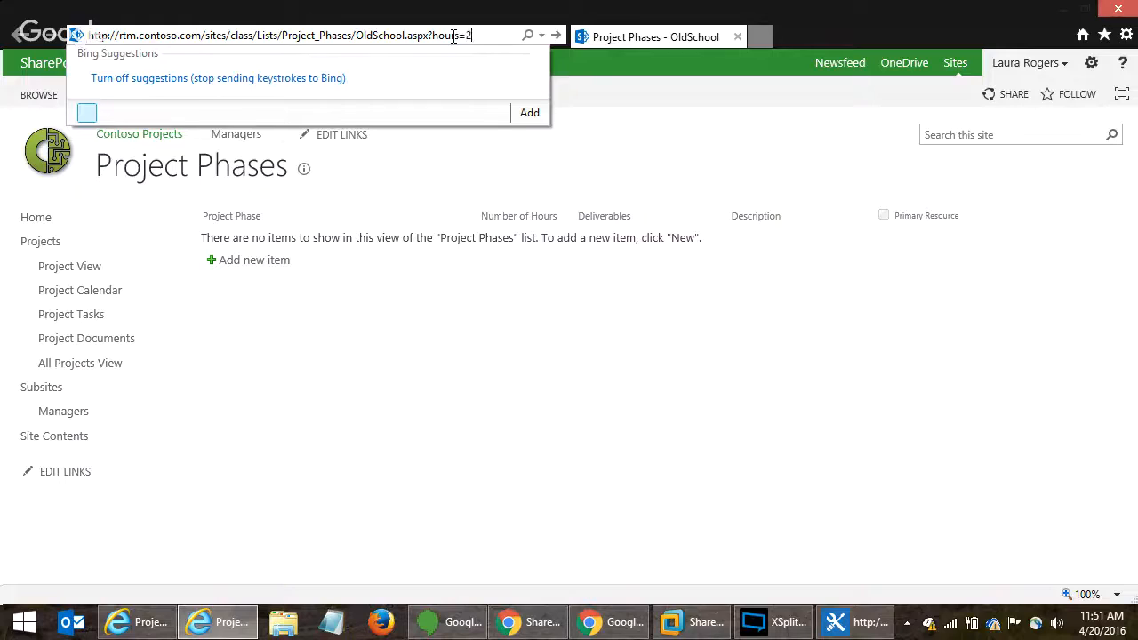
{"action": "key", "text": "Return"}
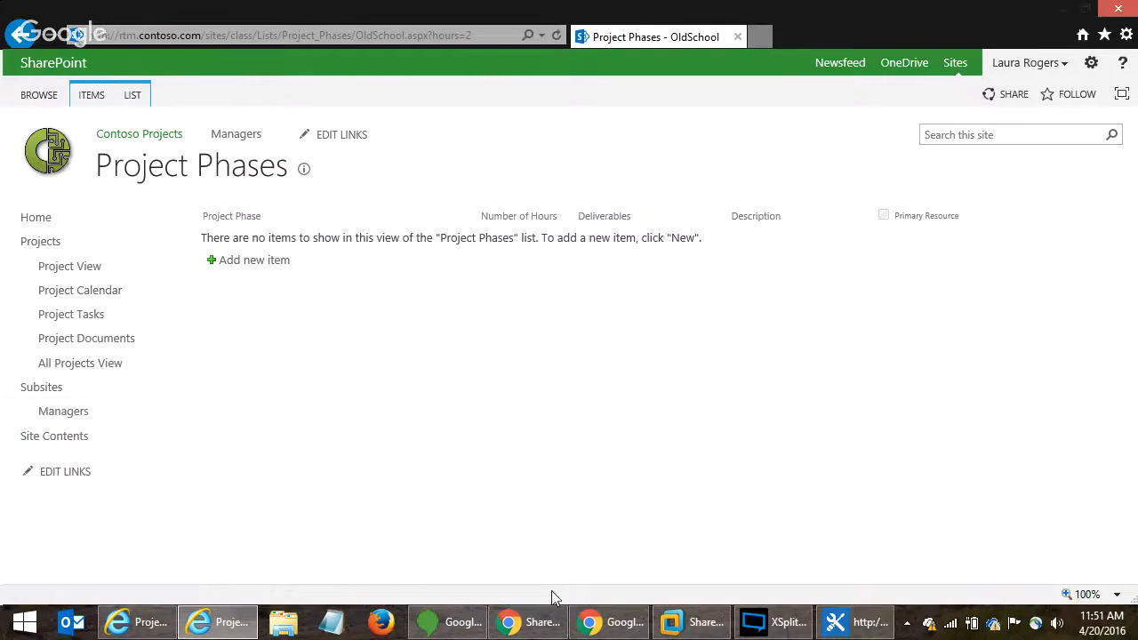
- Open the Project Phases list from Site Contents in the browser to check its Number of Hours values
{"action": "left_click", "coordinate": [859, 628]}
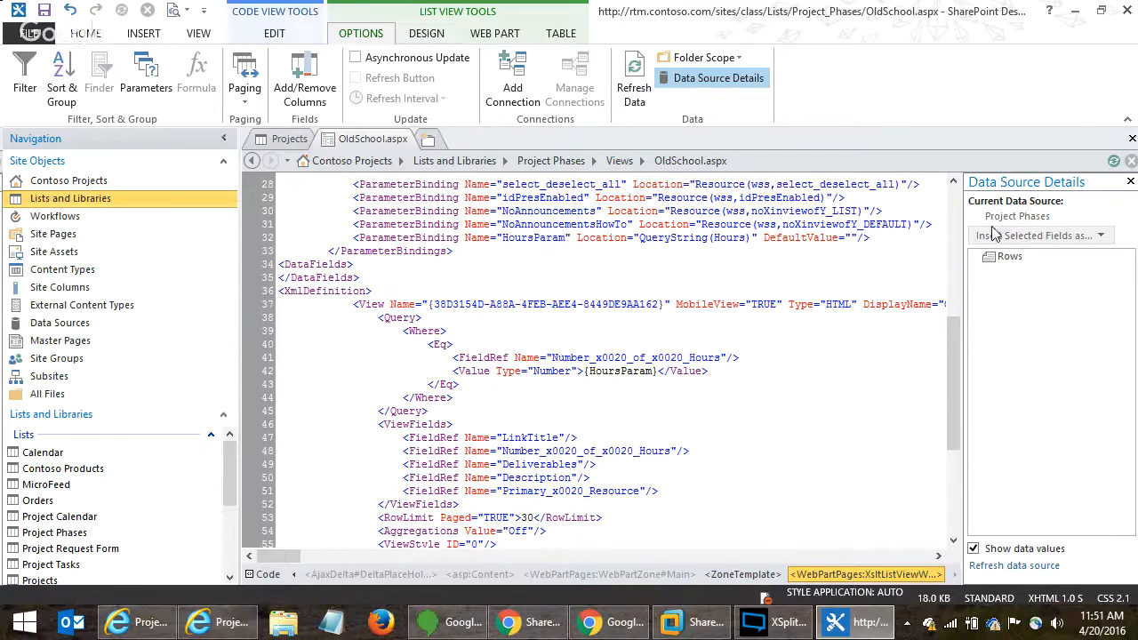
{"action": "left_click", "coordinate": [1078, 9]}
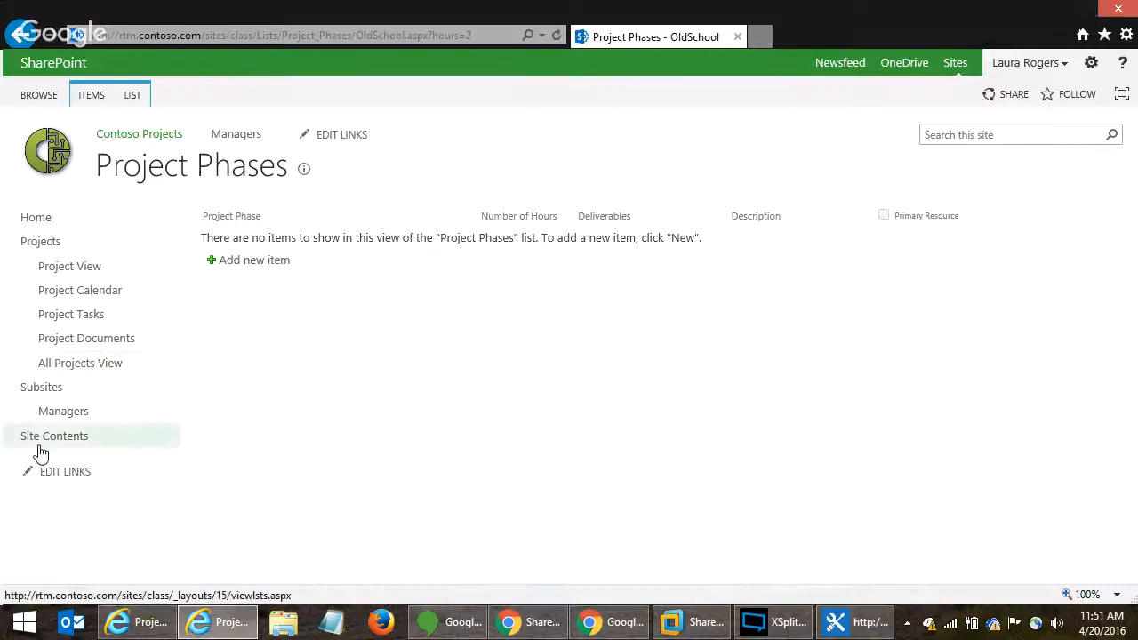
{"action": "left_click", "coordinate": [49, 447]}
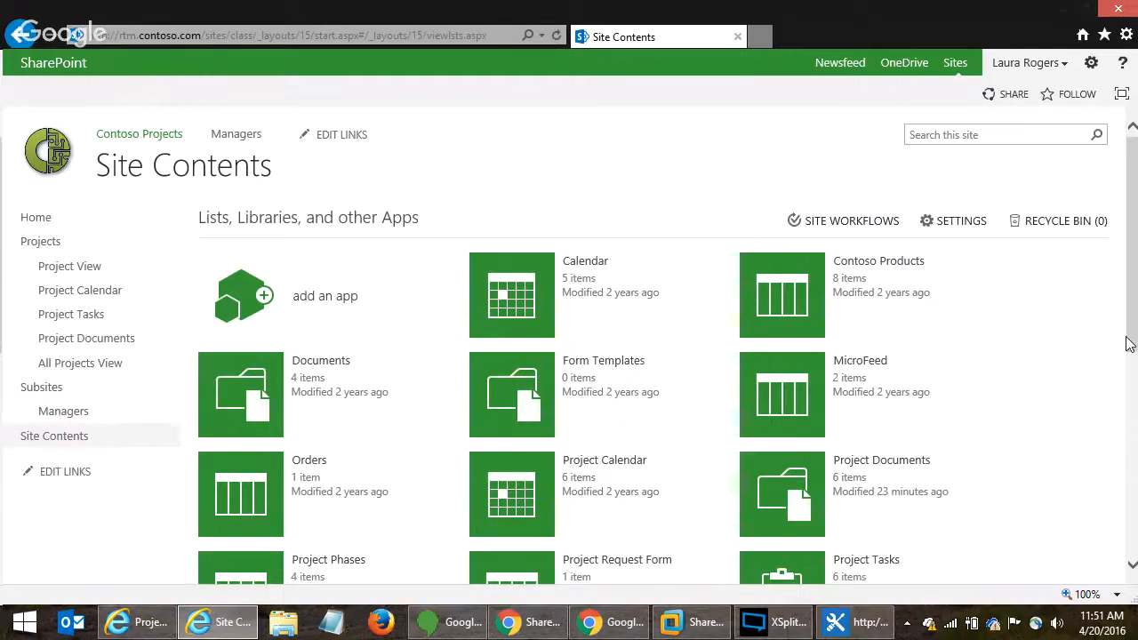
{"action": "scroll", "coordinate": [1127, 367], "scroll_direction": "down", "scroll_amount": 2}
{"action": "scroll", "coordinate": [1127, 366], "scroll_direction": "down", "scroll_amount": 3}
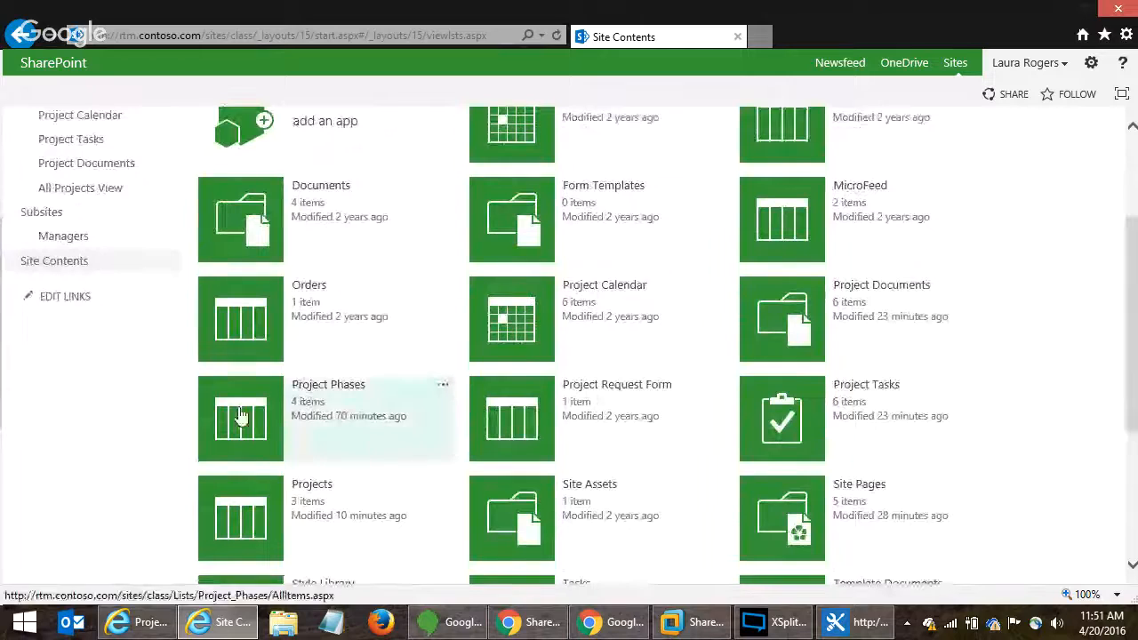
{"action": "left_click", "coordinate": [235, 410]}
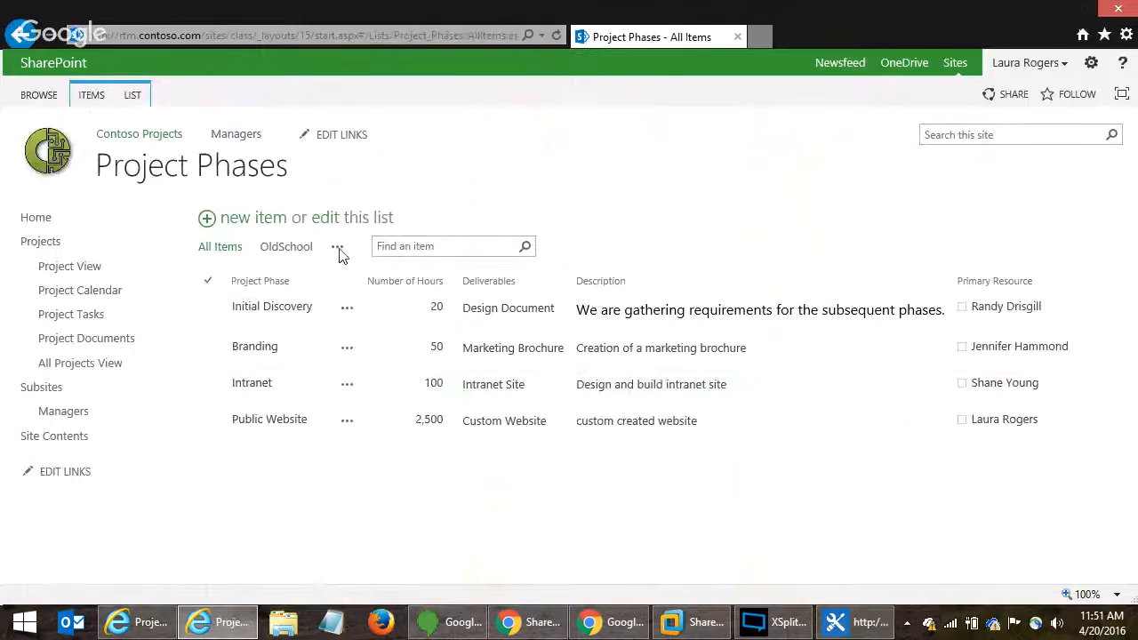
- Return to the filtered OldSchool page and reload it with the query string hours=20
{"action": "right_click", "coordinate": [11, 33]}
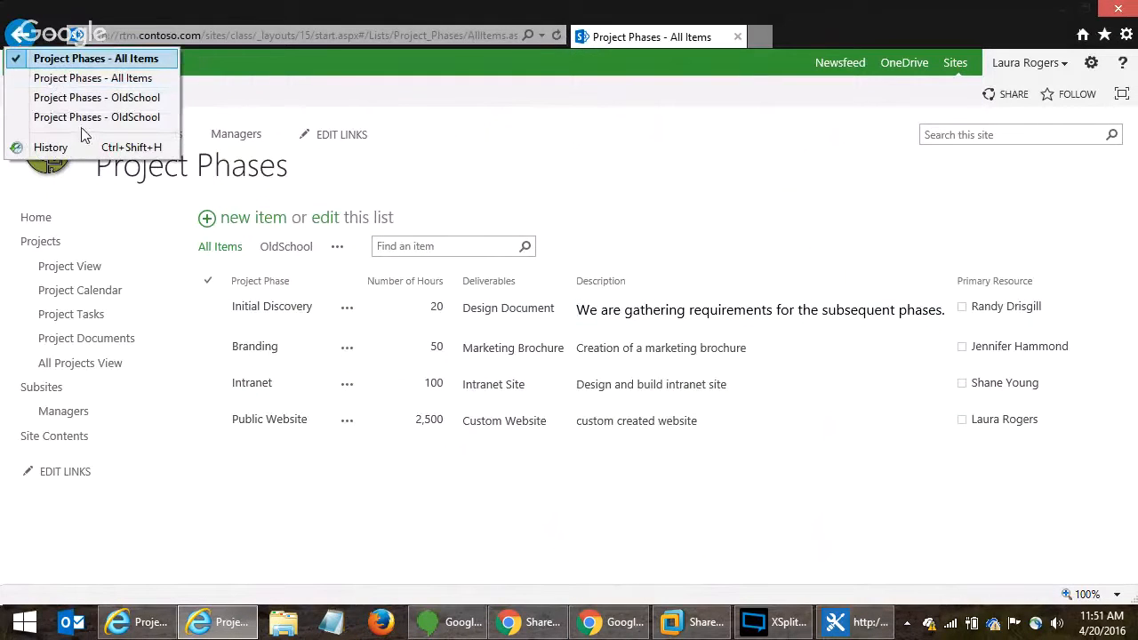
{"action": "left_click", "coordinate": [92, 96]}
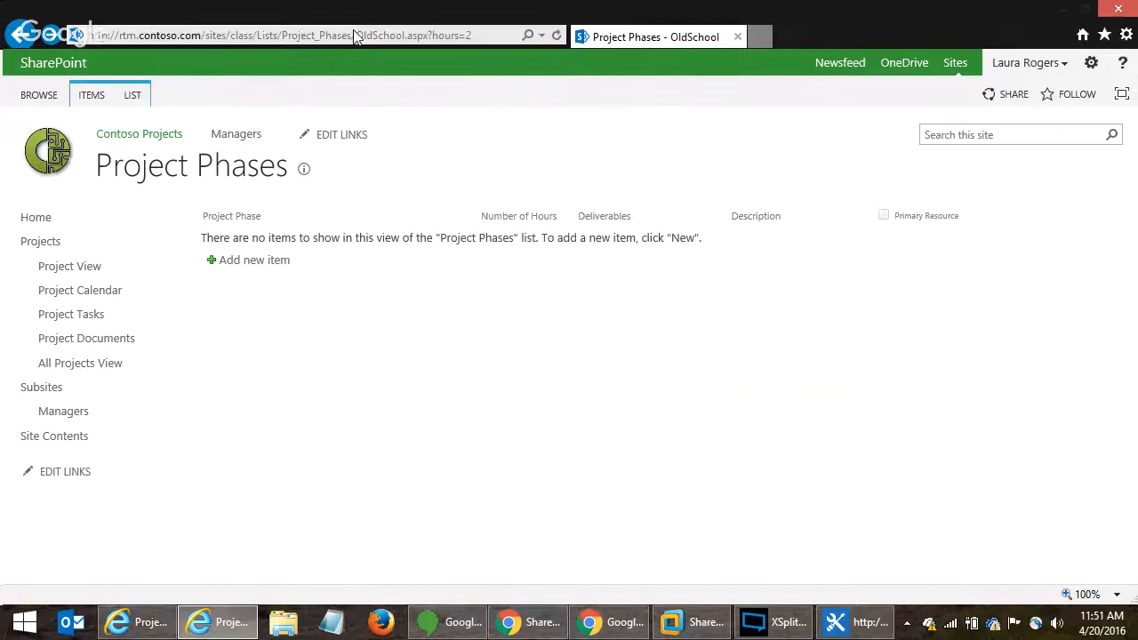
{"action": "left_click", "coordinate": [467, 36]}
{"action": "left_click", "coordinate": [480, 36]}
{"action": "type", "text": "0"}
{"action": "key", "text": "Return"}
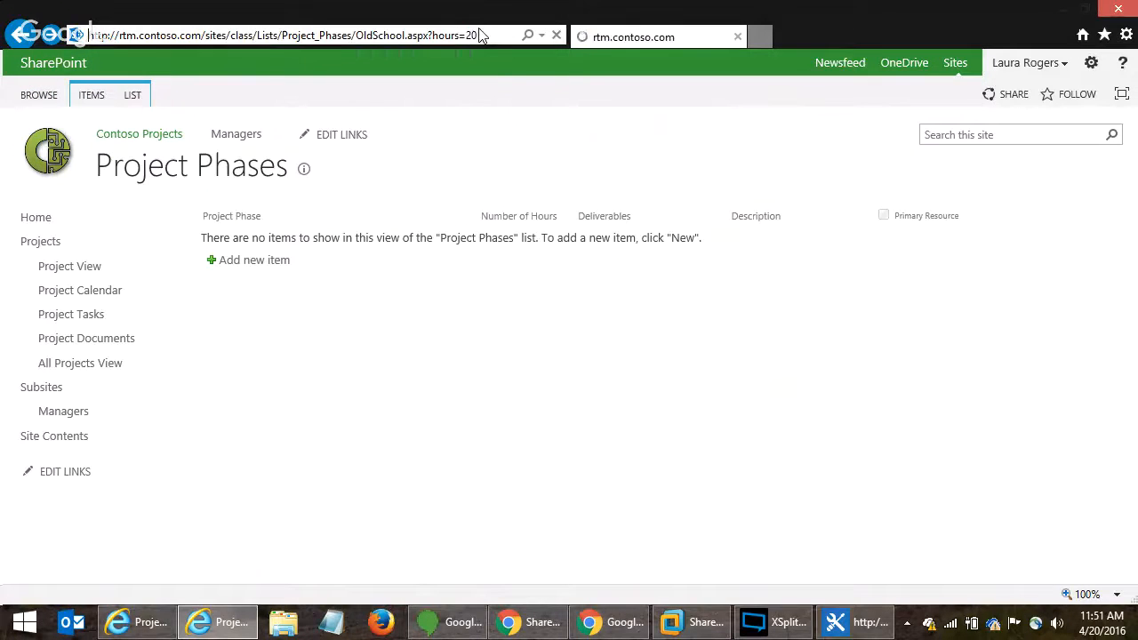